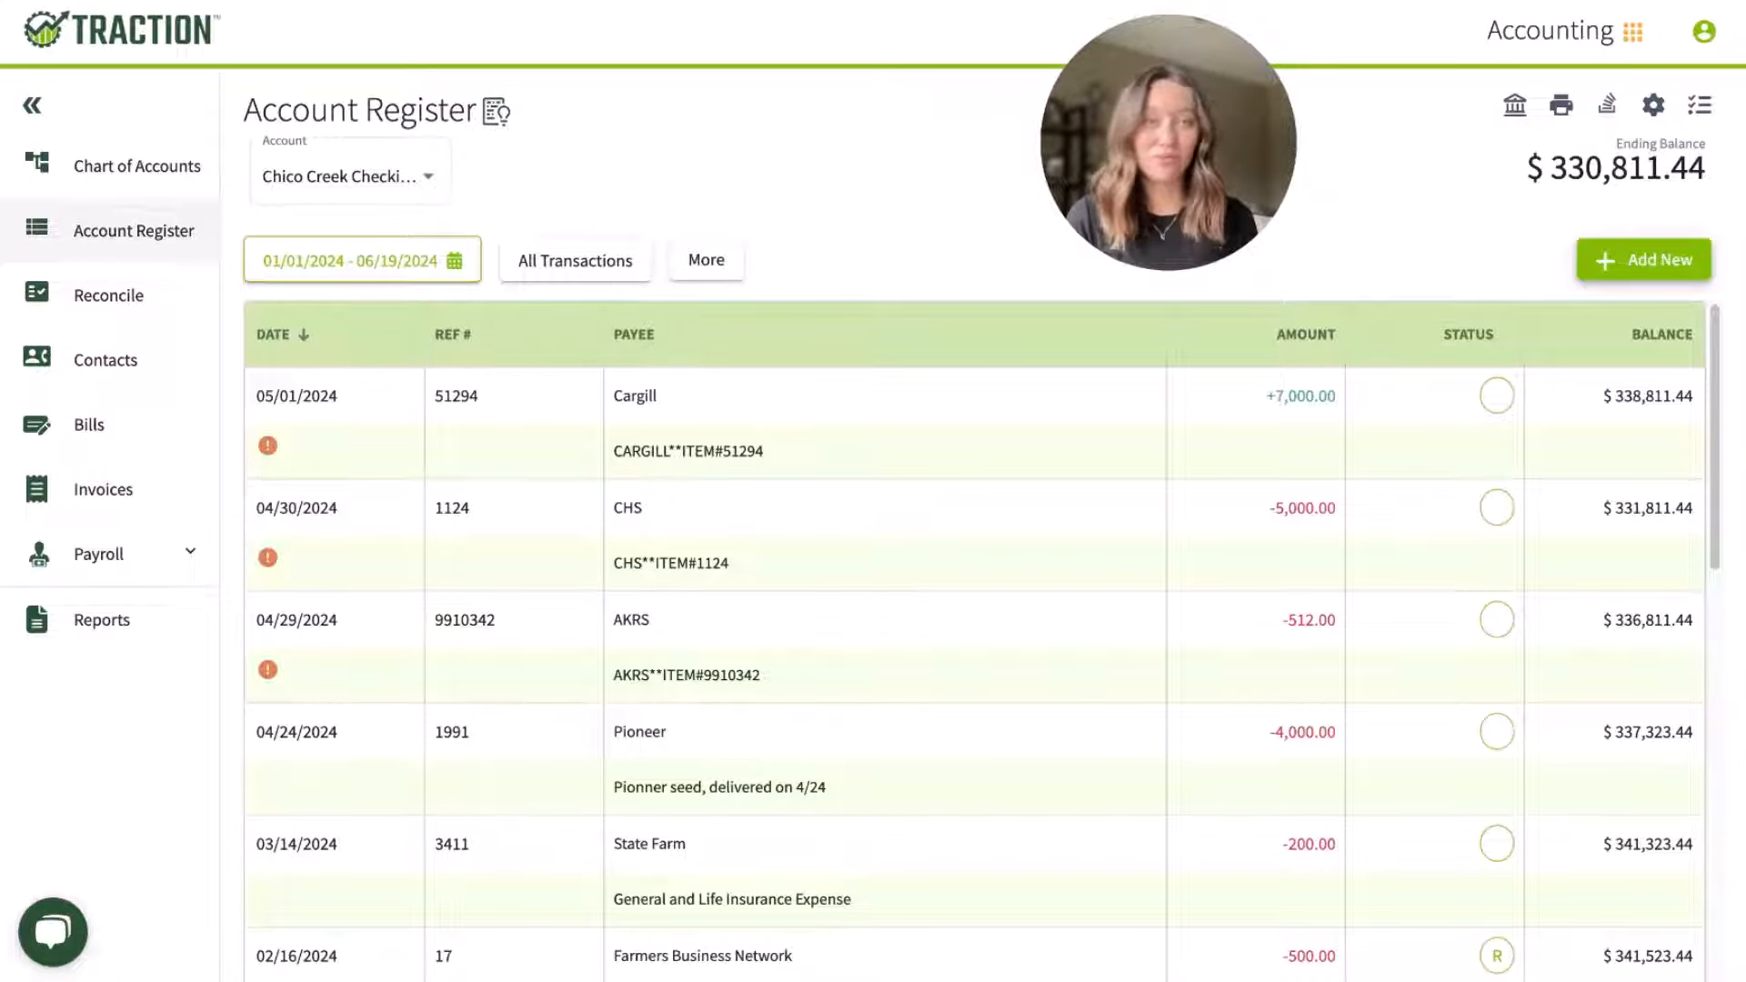
click(446, 194)
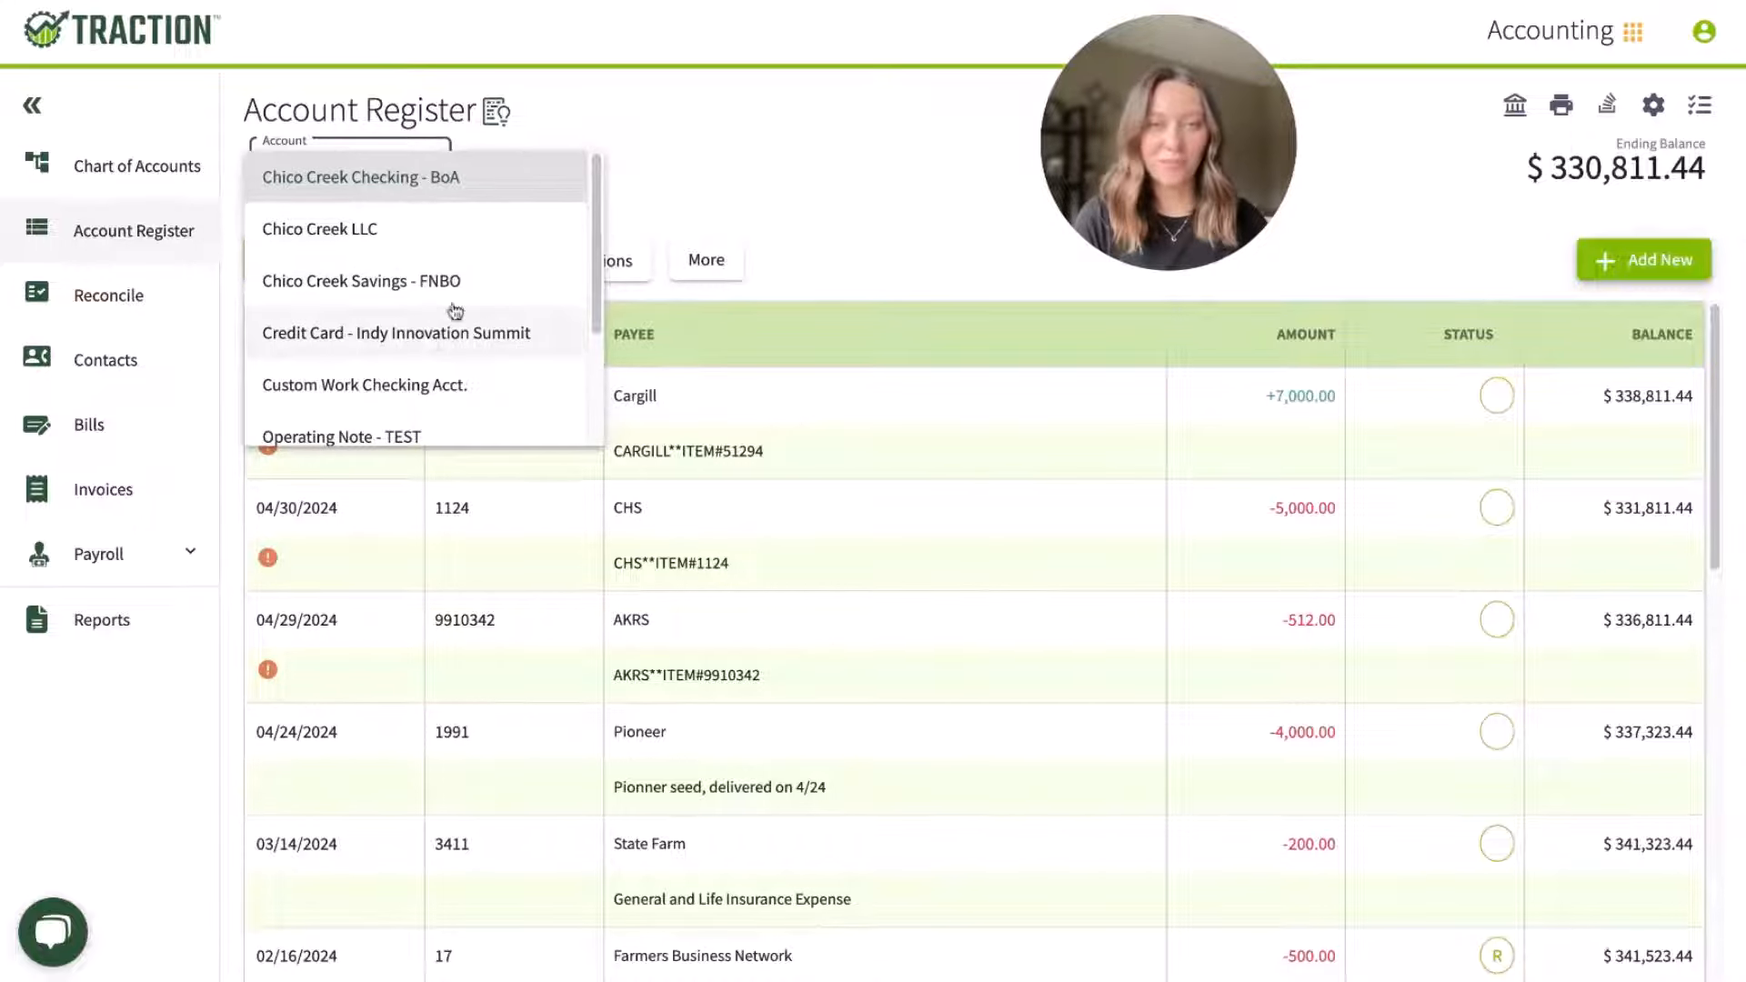
click(711, 183)
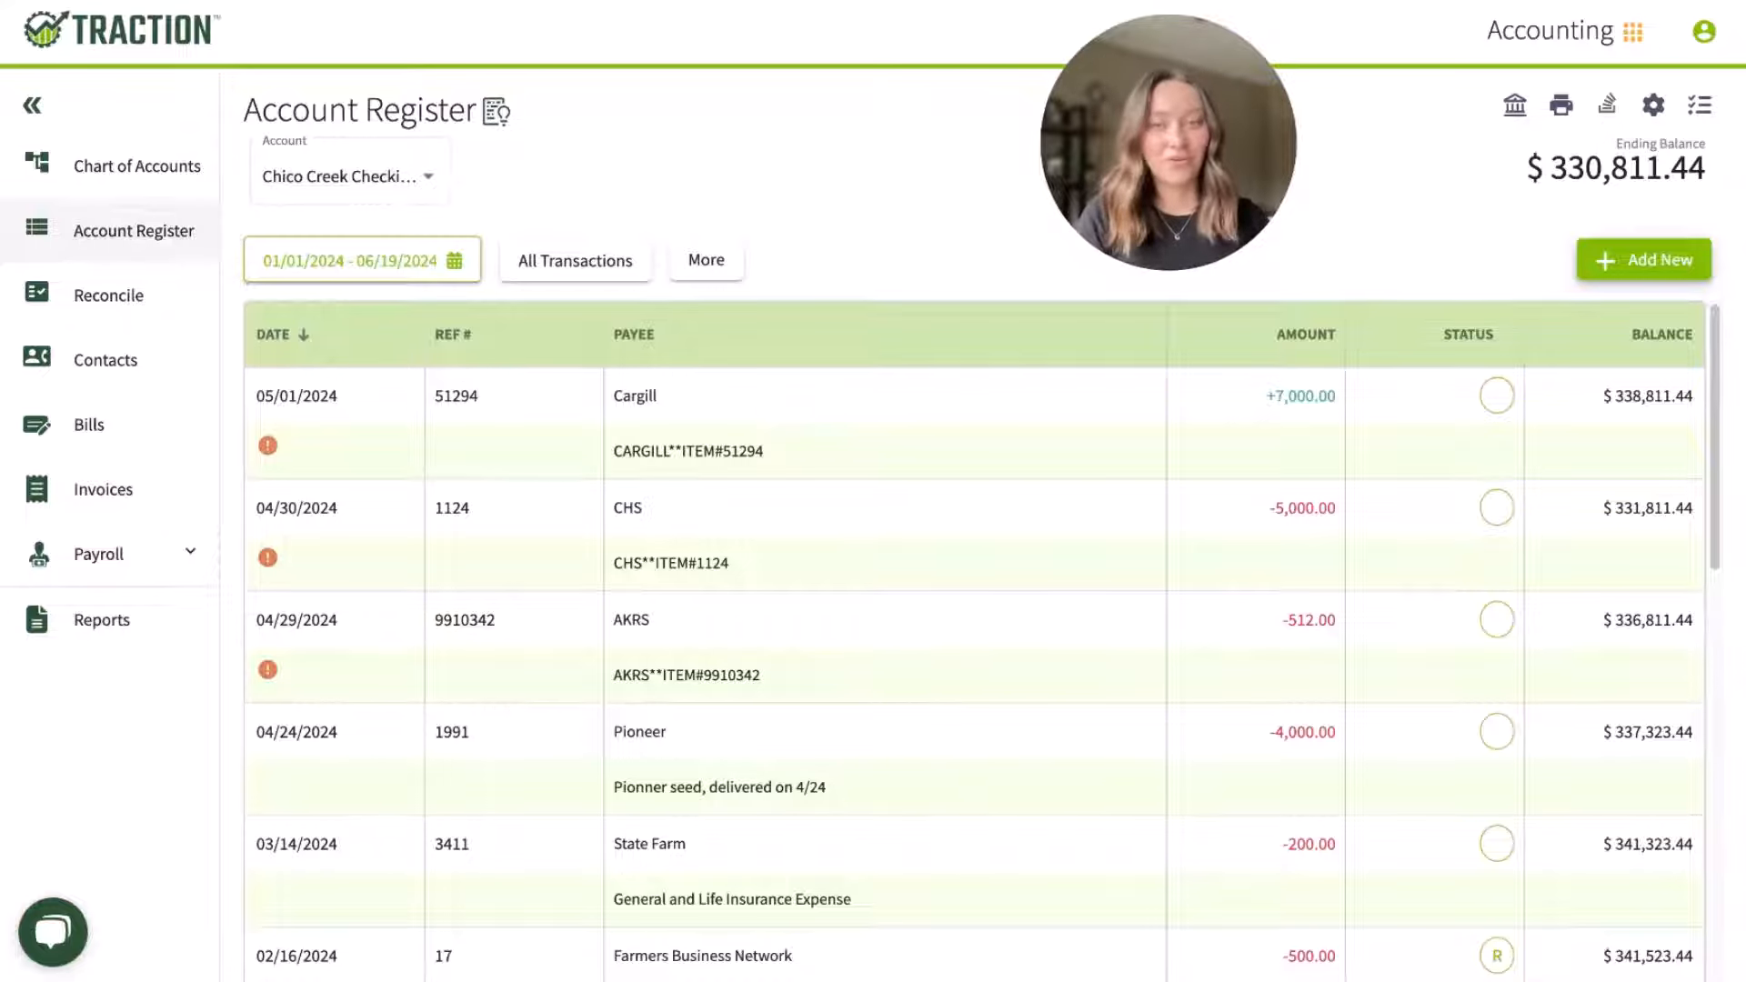
Step: Open the 04/29/2024 AKRS payment and categorize its line under the Repairs Expense - Equipment account
click(672, 694)
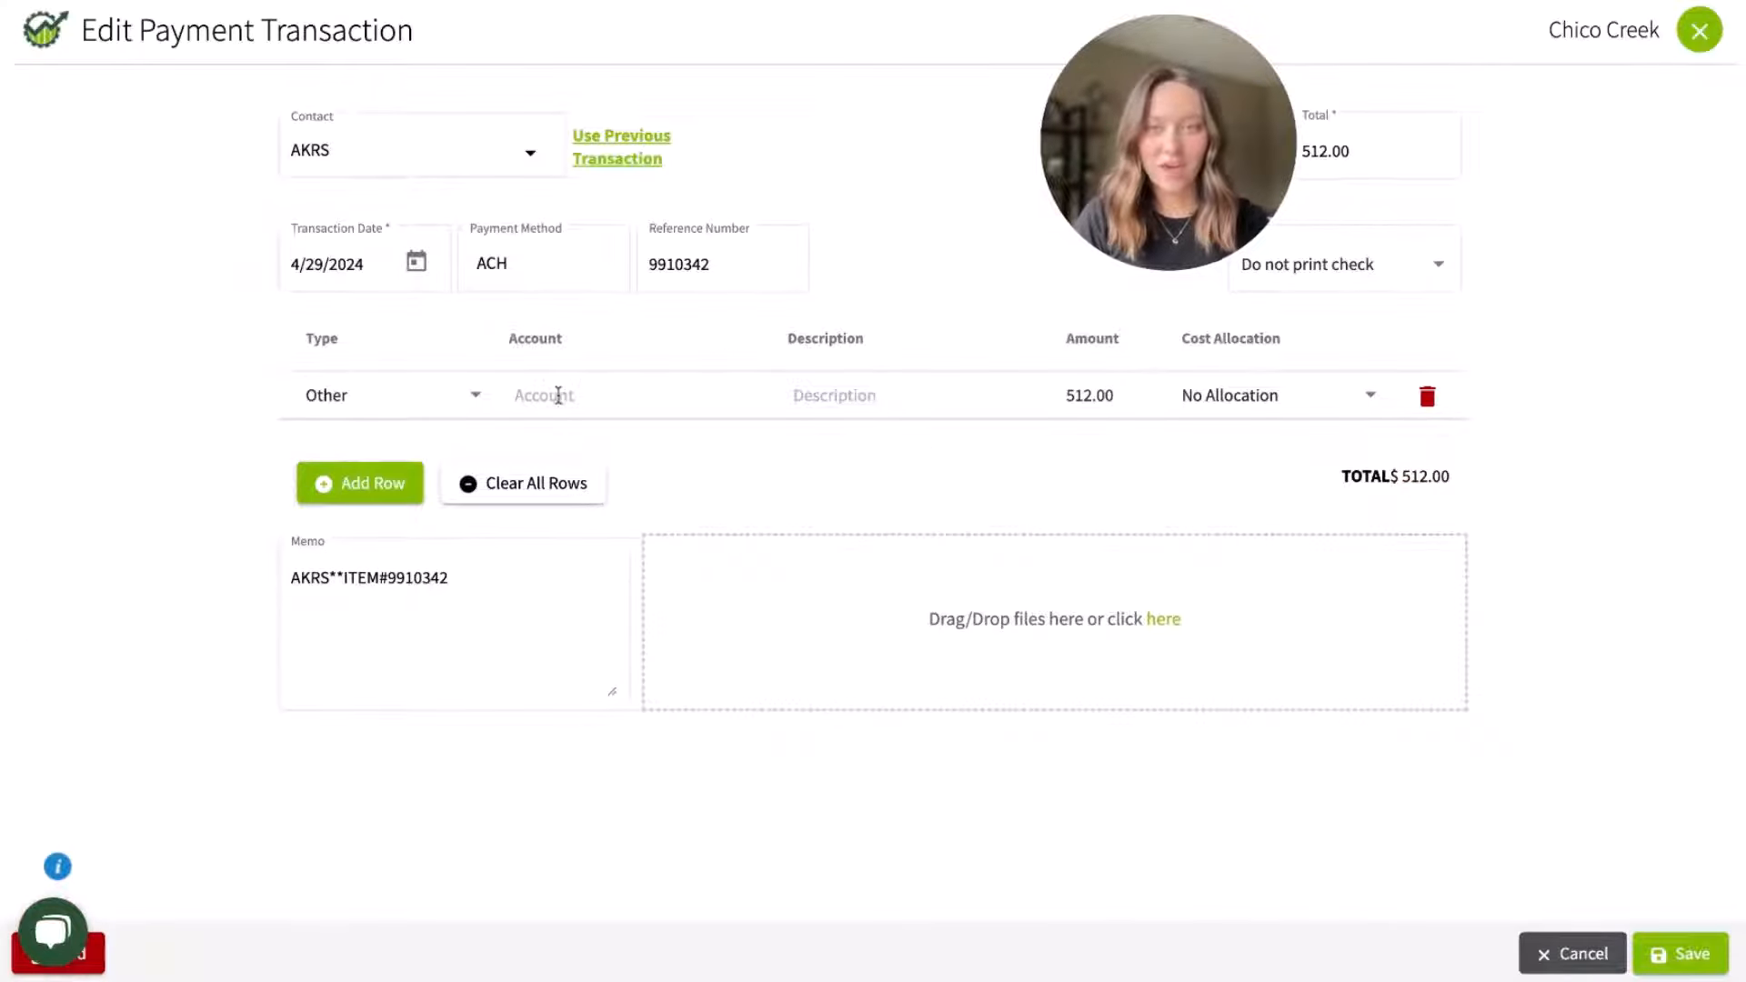
click(558, 394)
text(repa)
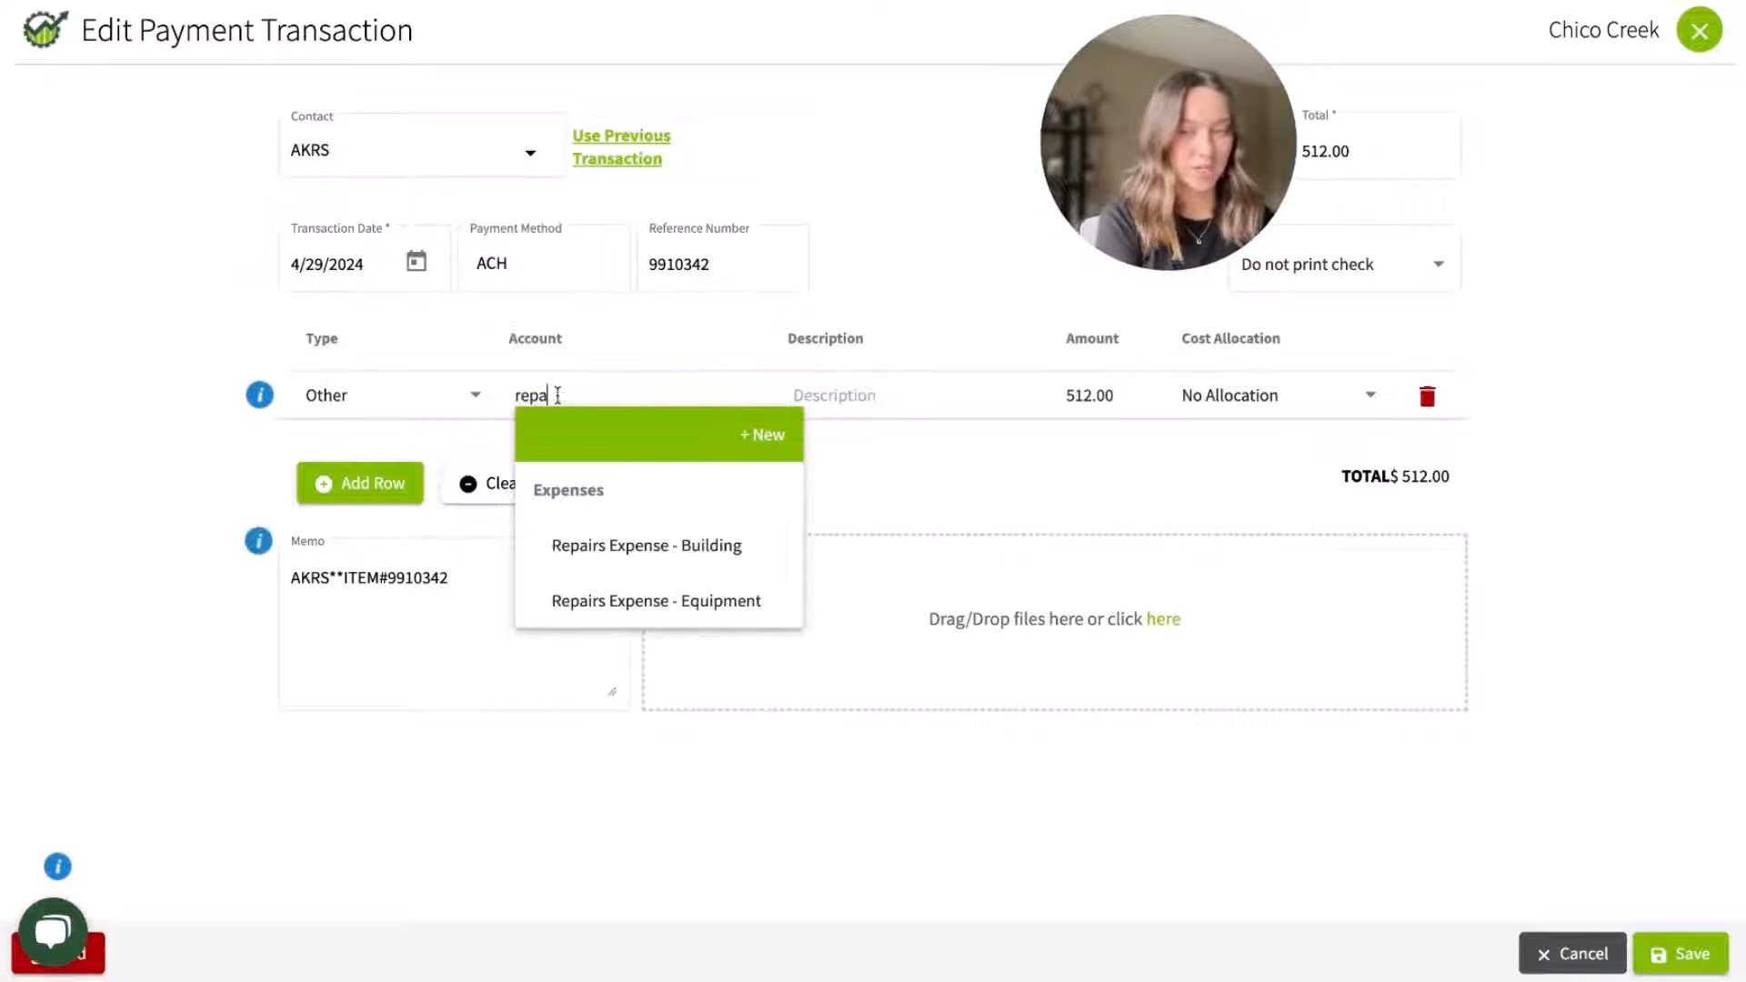
text(ir)
click(623, 600)
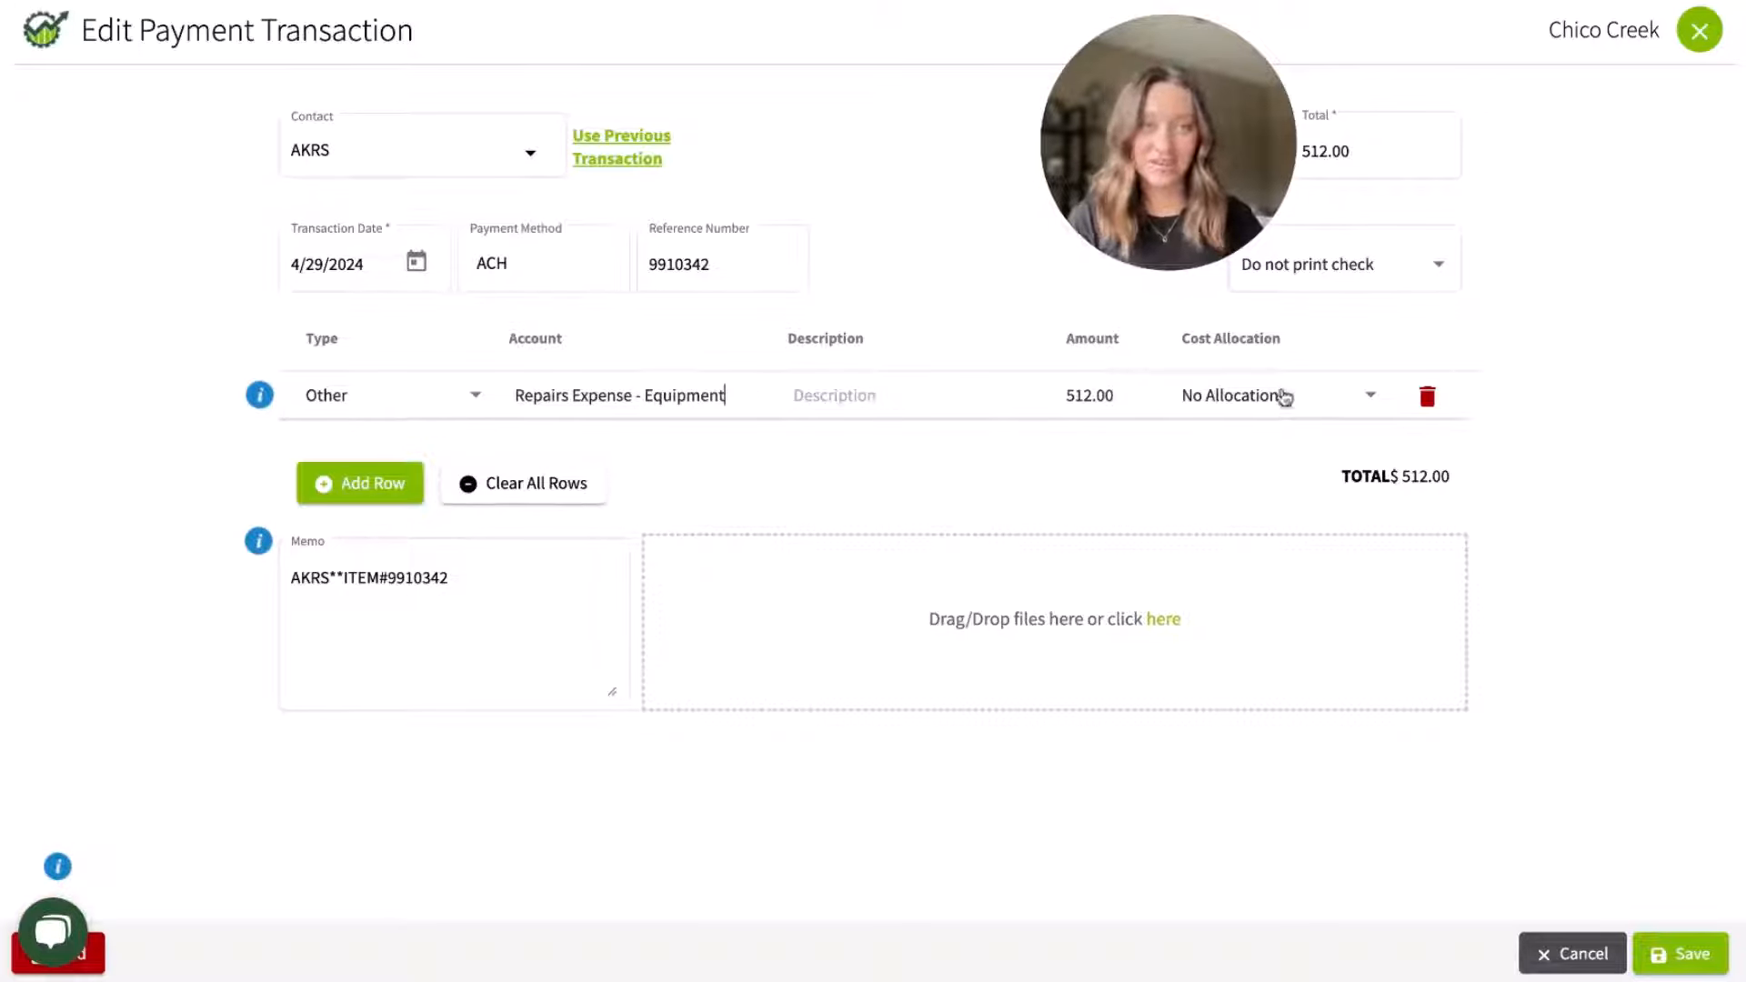
Step: Allocate the payment's full 512.00 cost to the JD 7730 Tractor equipment for crop year 2024 and save the transaction
click(1283, 396)
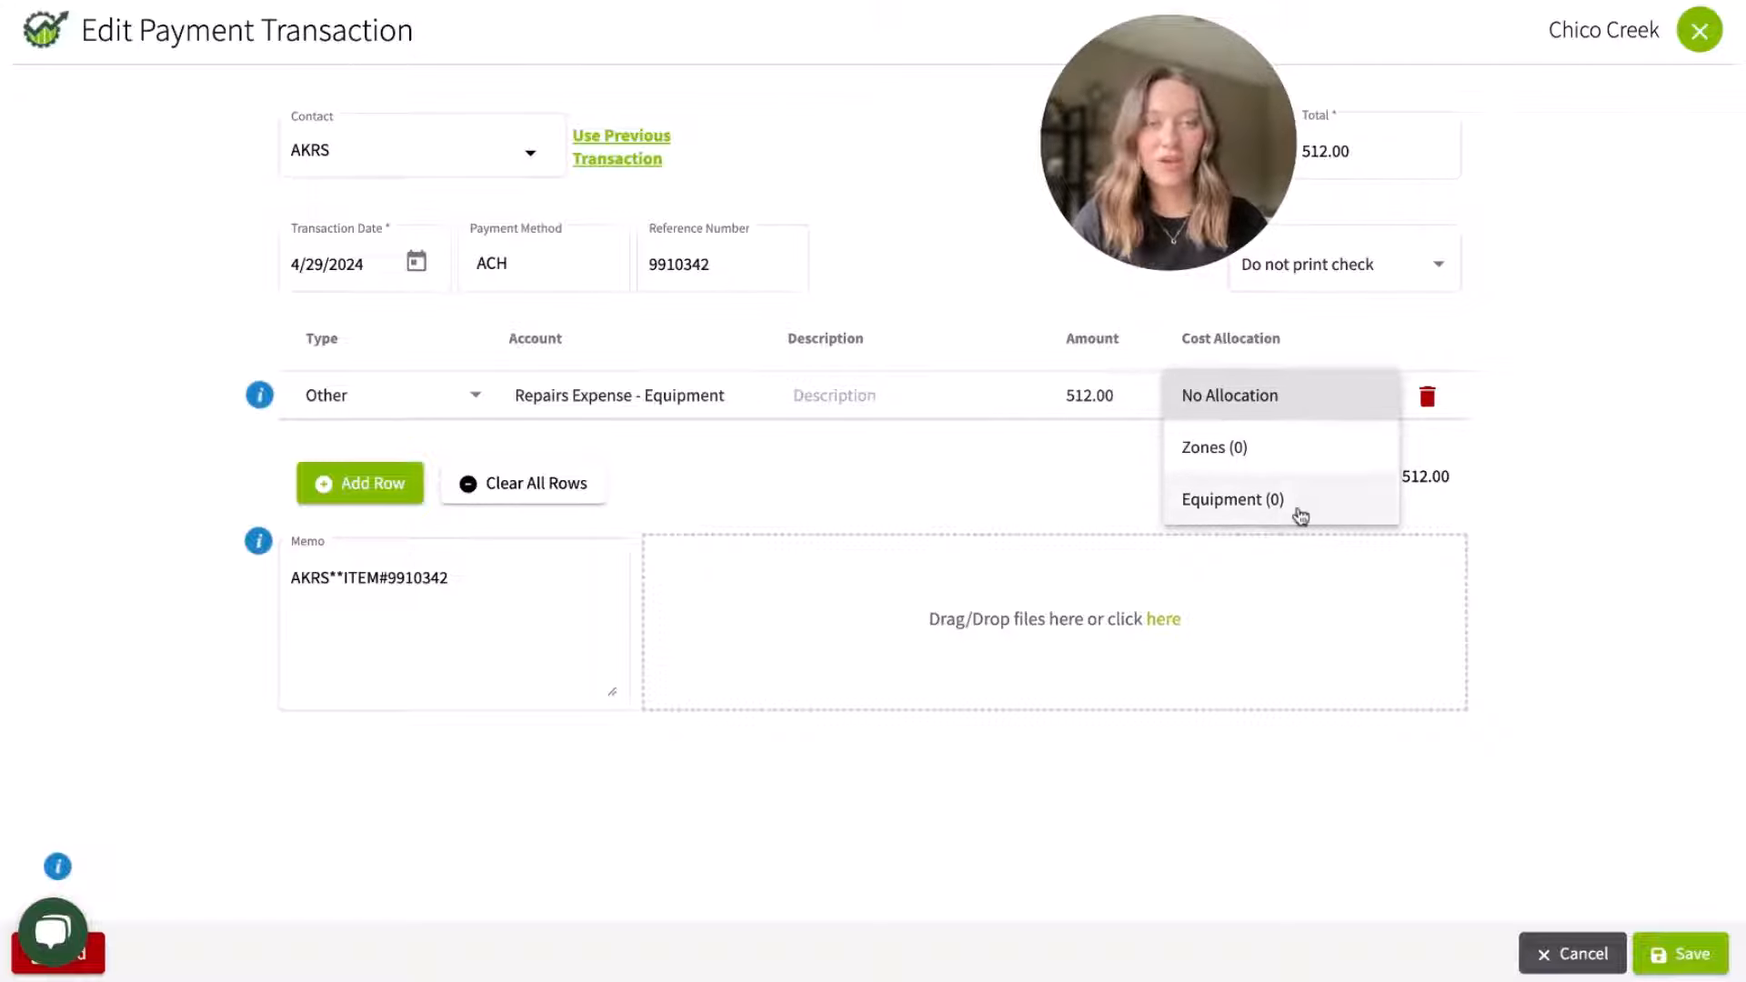
click(1291, 505)
scroll(891, 578, down, 4)
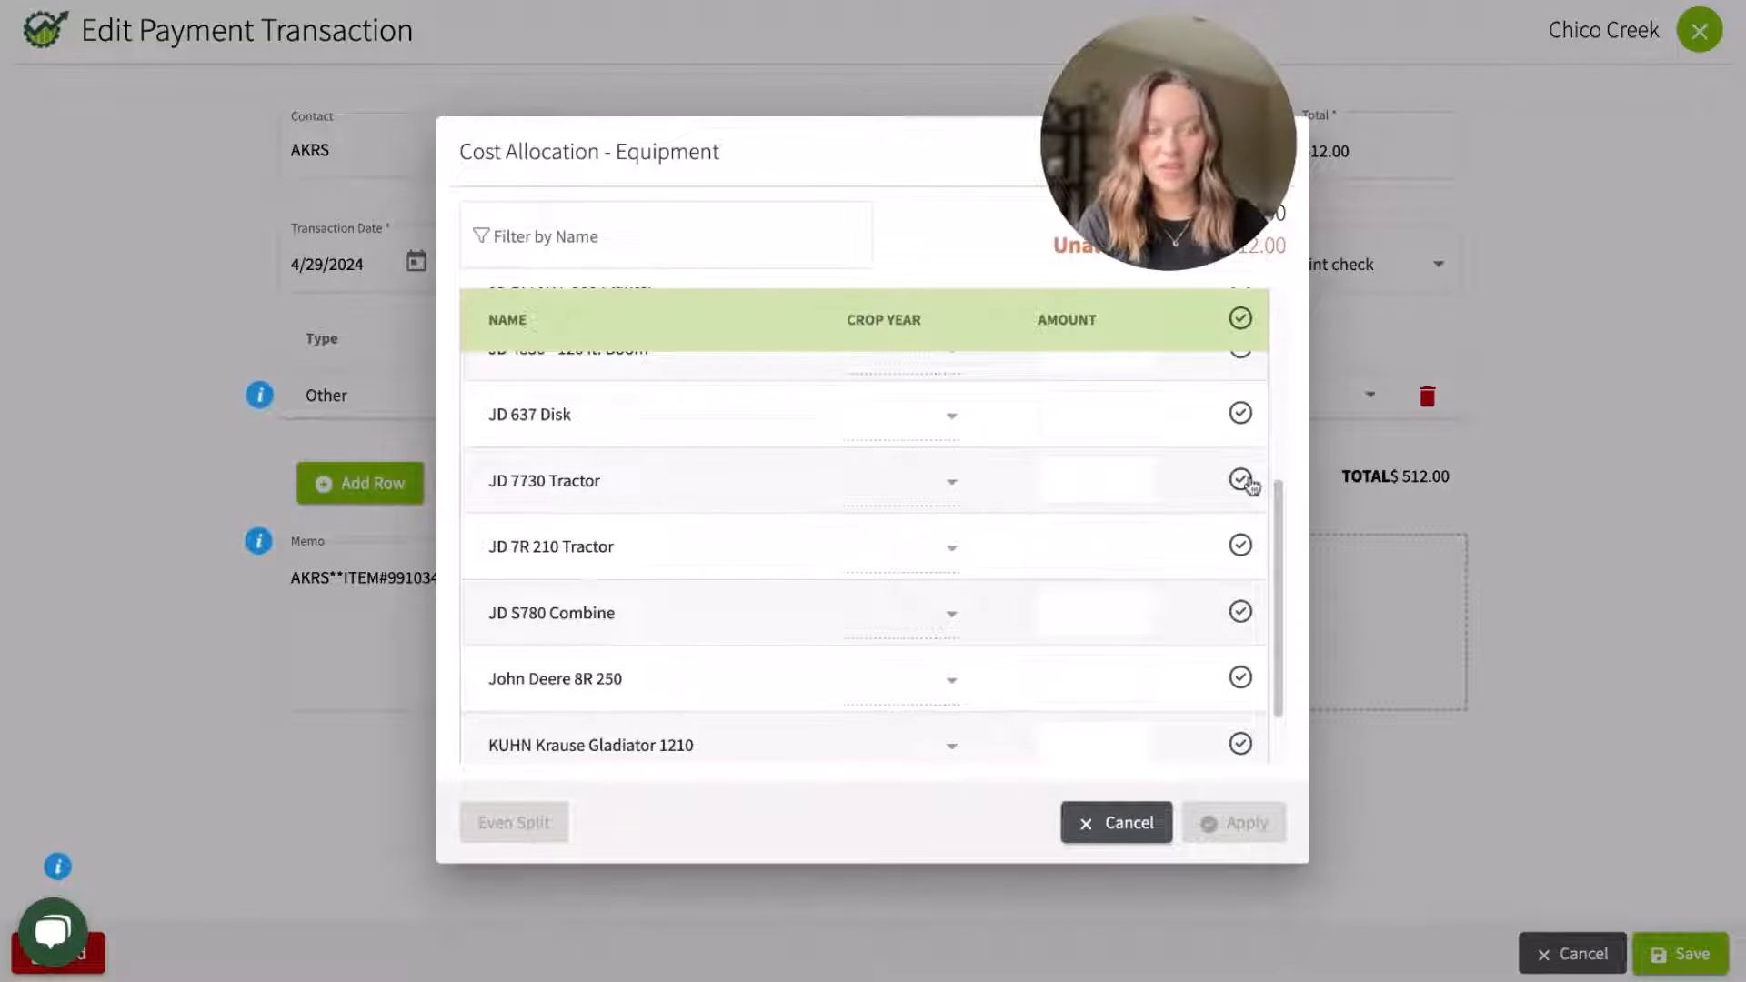
click(1240, 480)
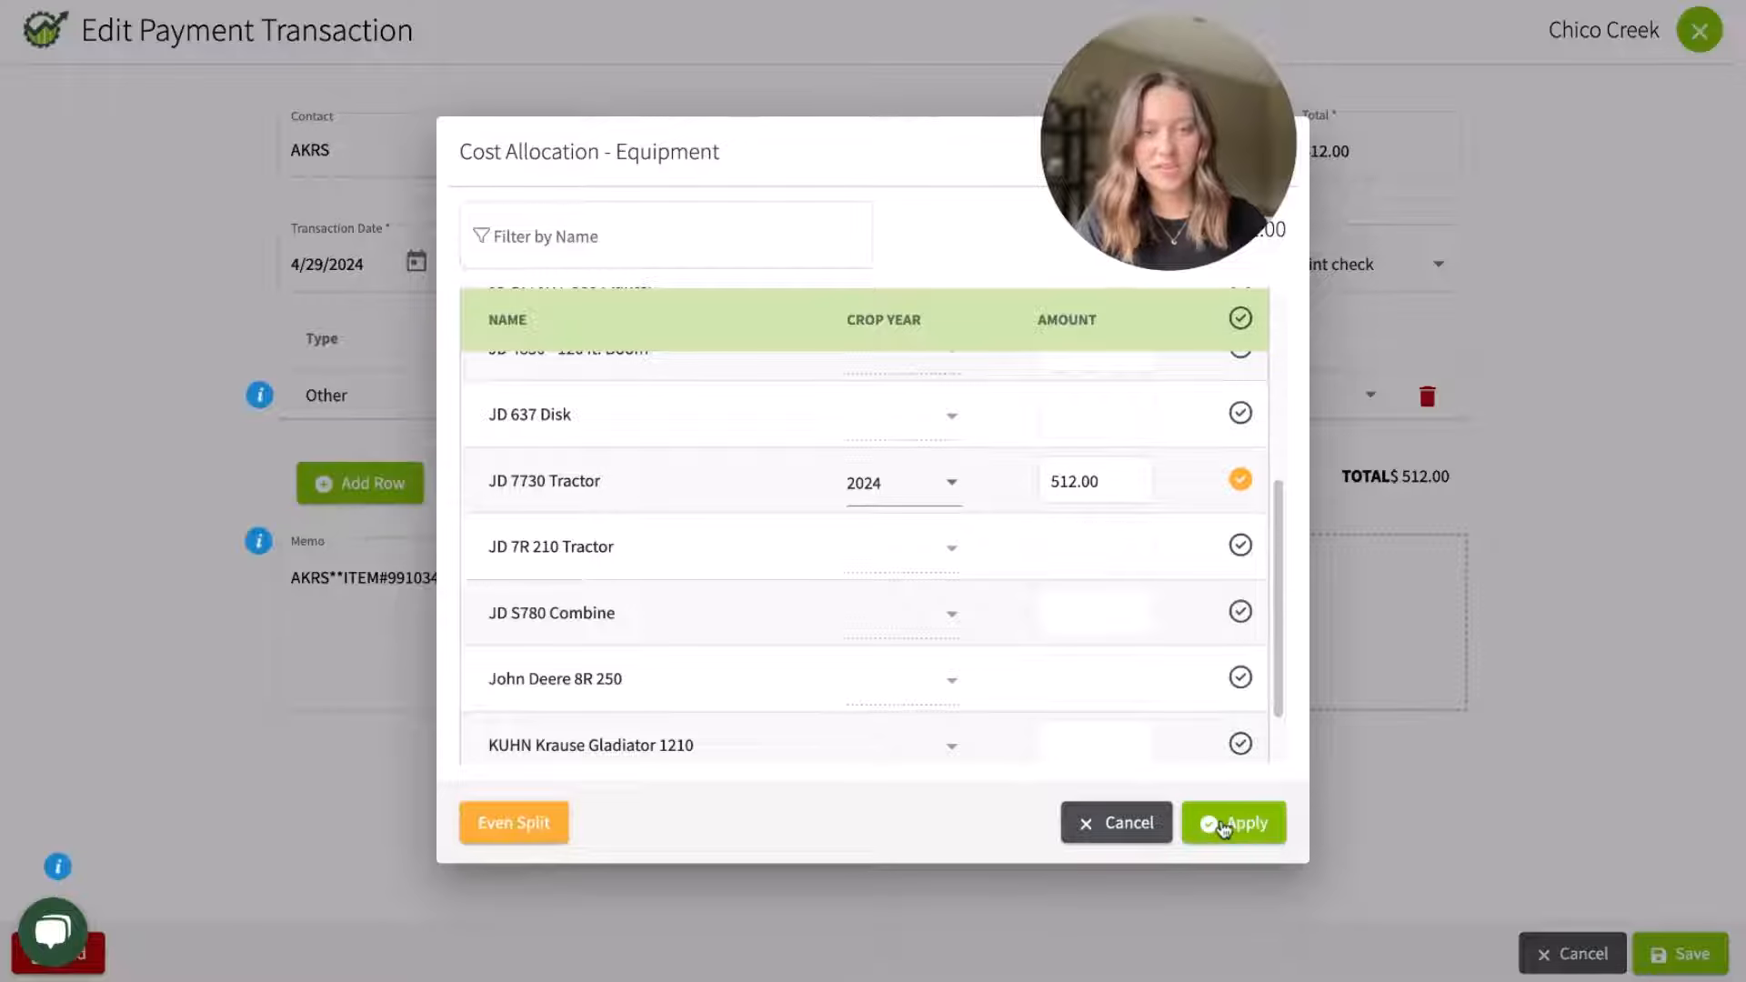
click(1223, 826)
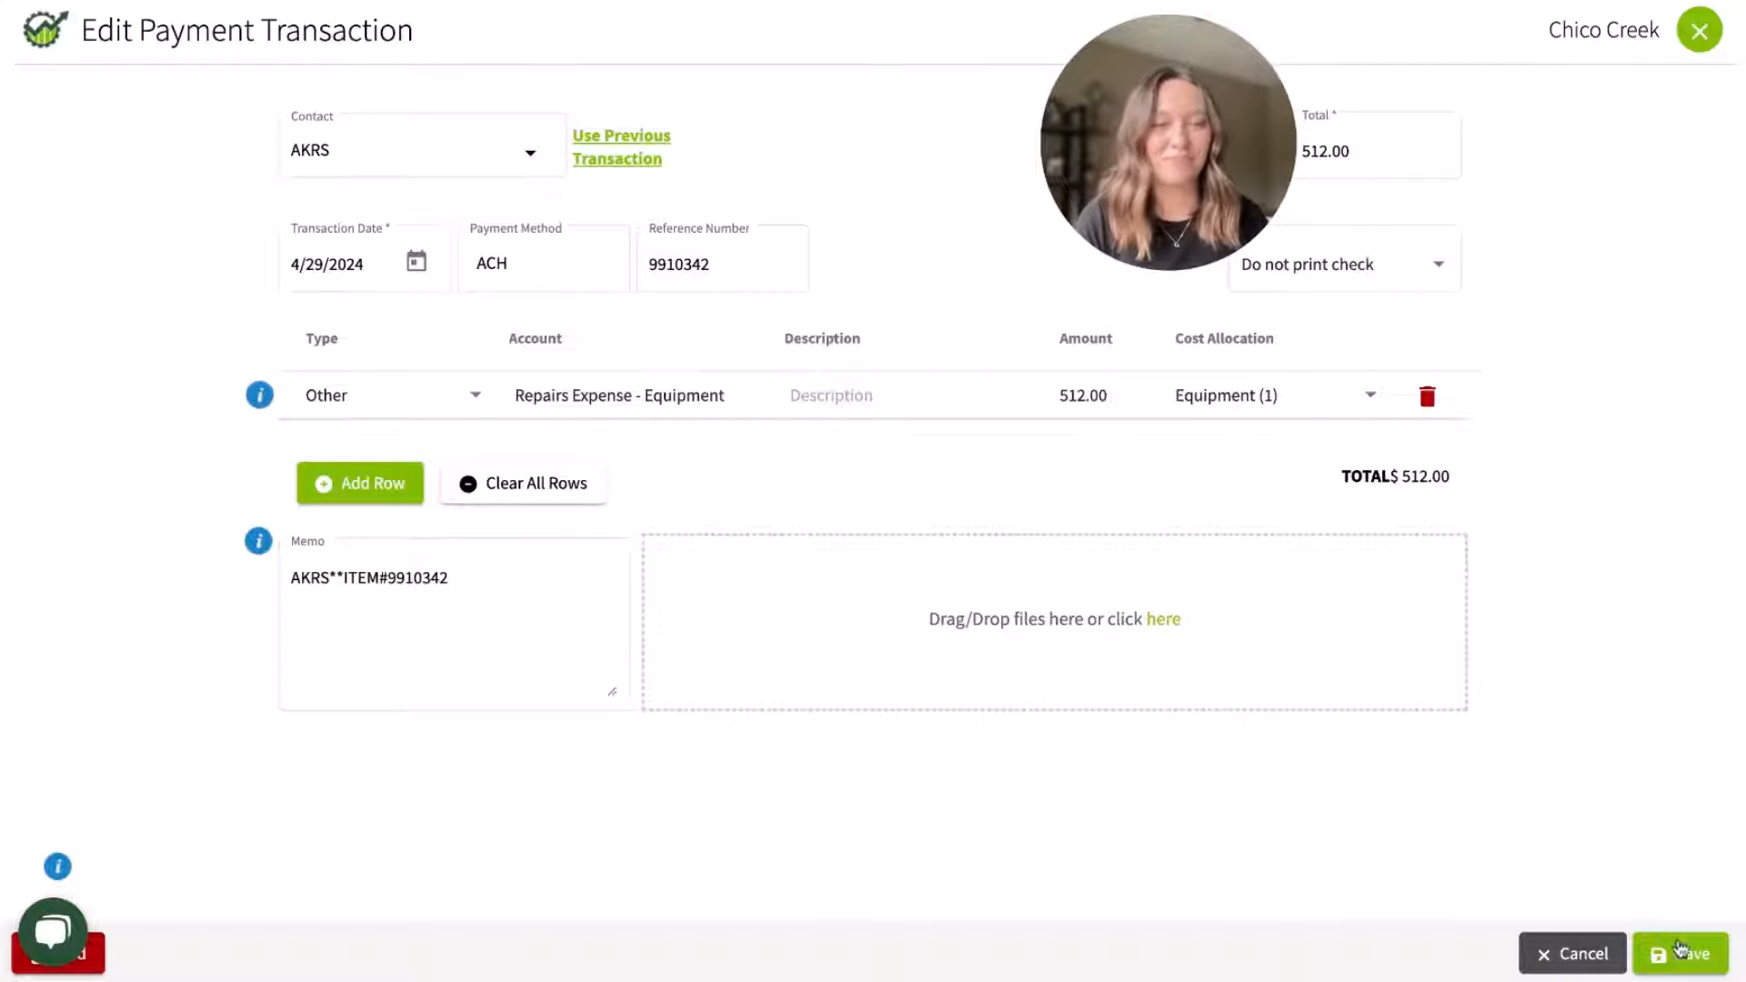
click(1680, 951)
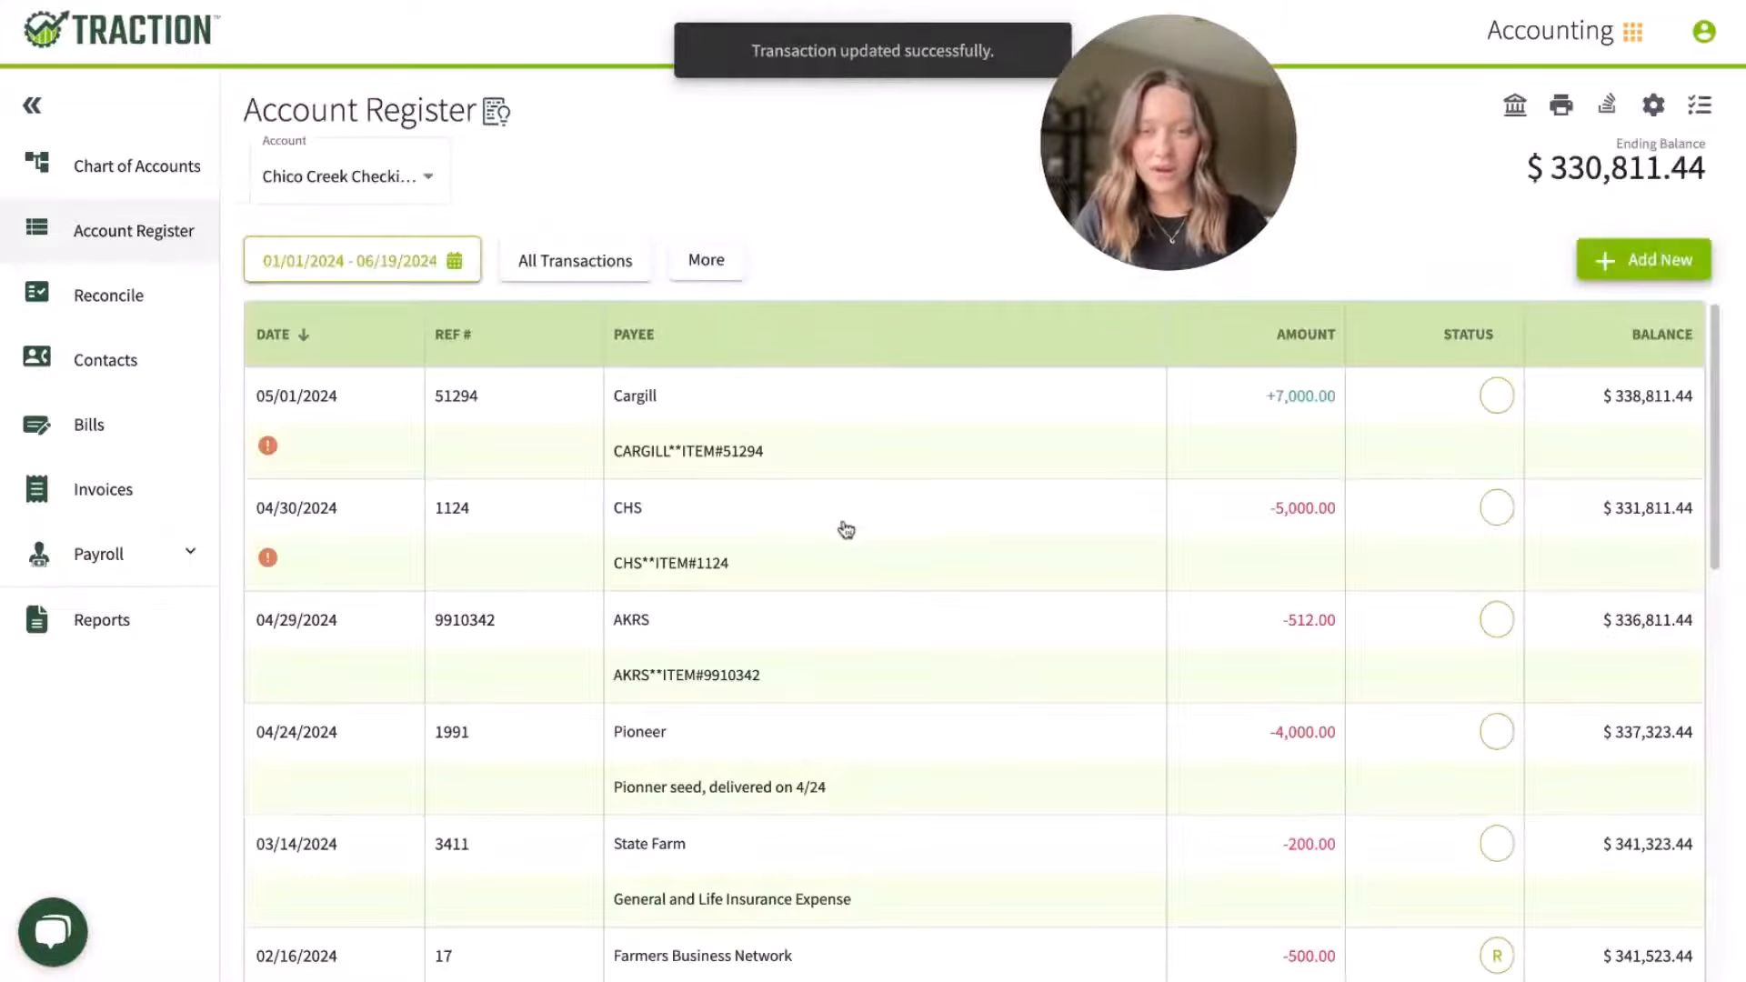
Step: Open the CHS payment and categorize its line as Inputs, account Chemicals, with the input AgSaver Glyphosate 53.8%
click(827, 538)
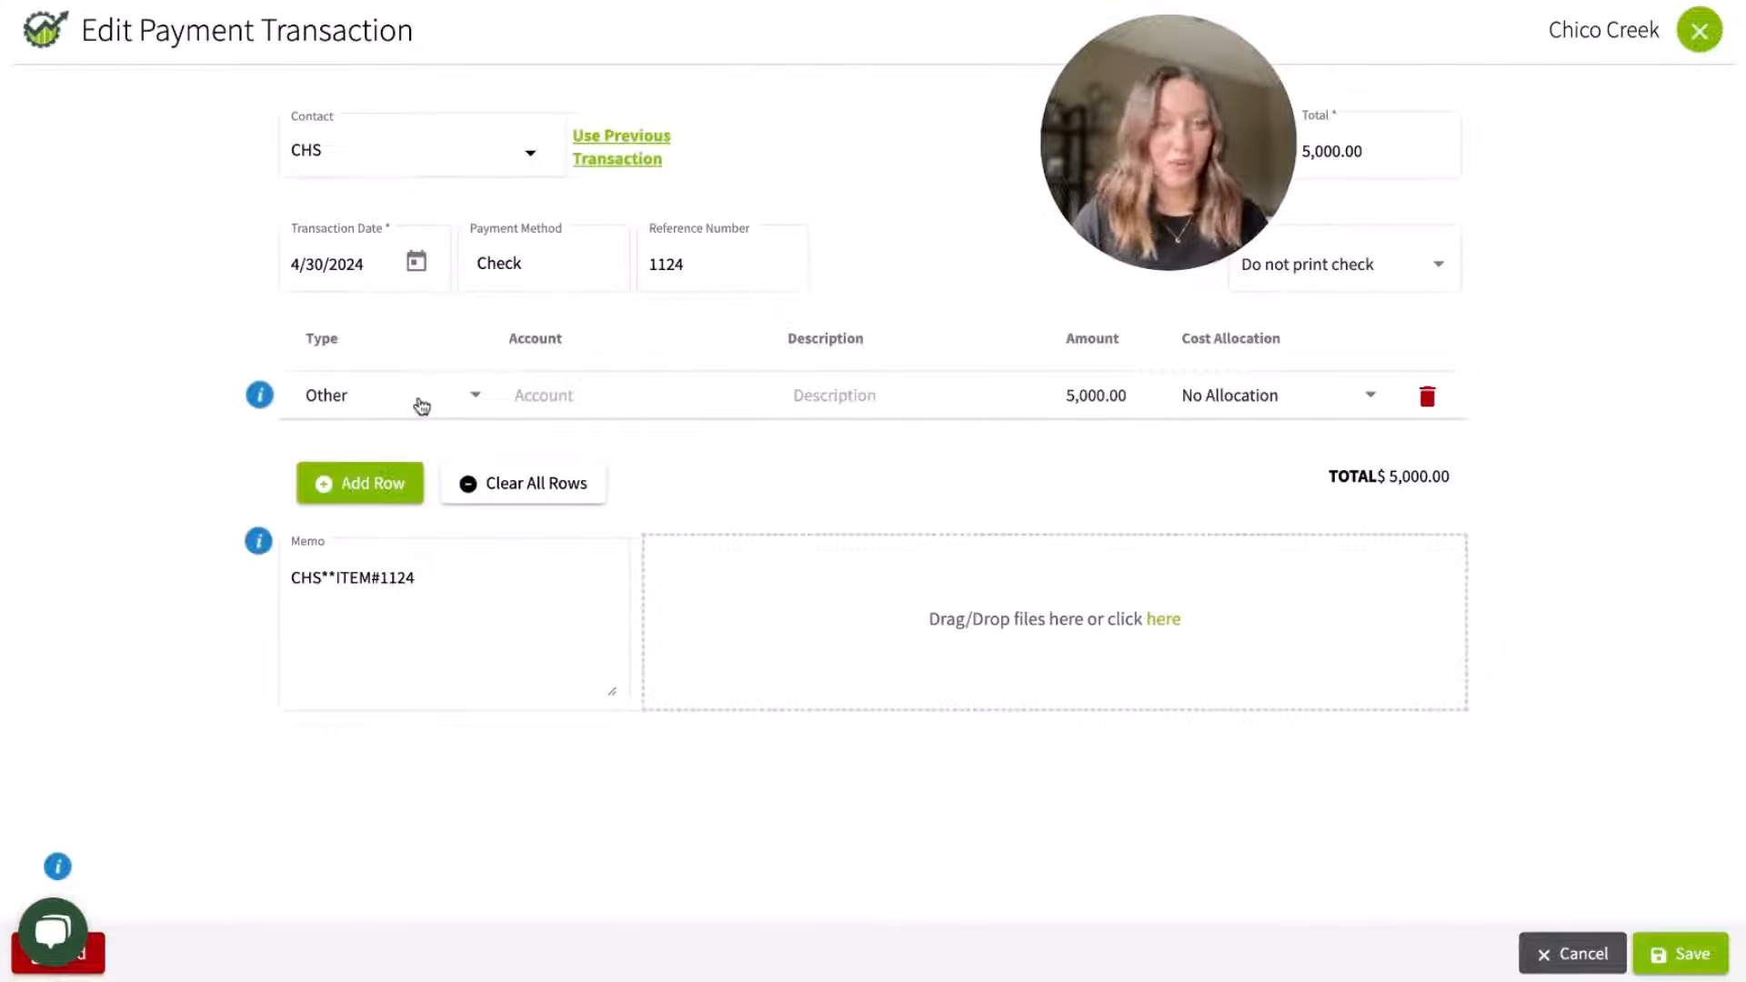
click(421, 405)
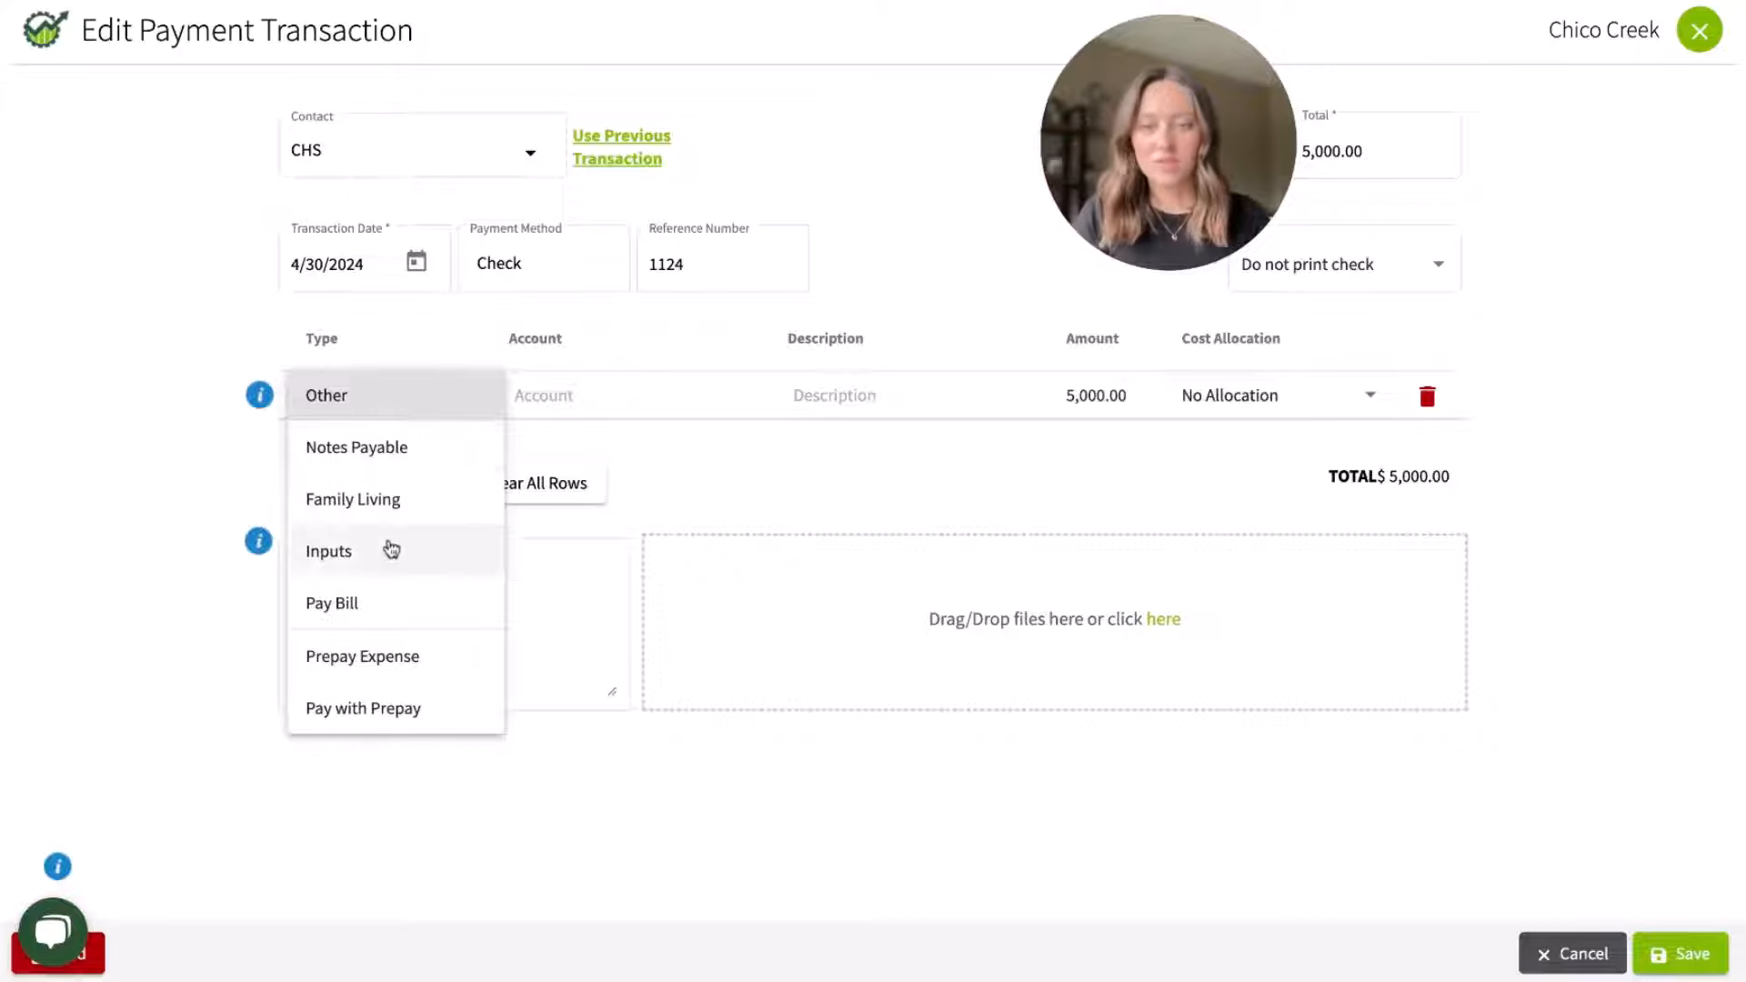
click(391, 549)
click(573, 395)
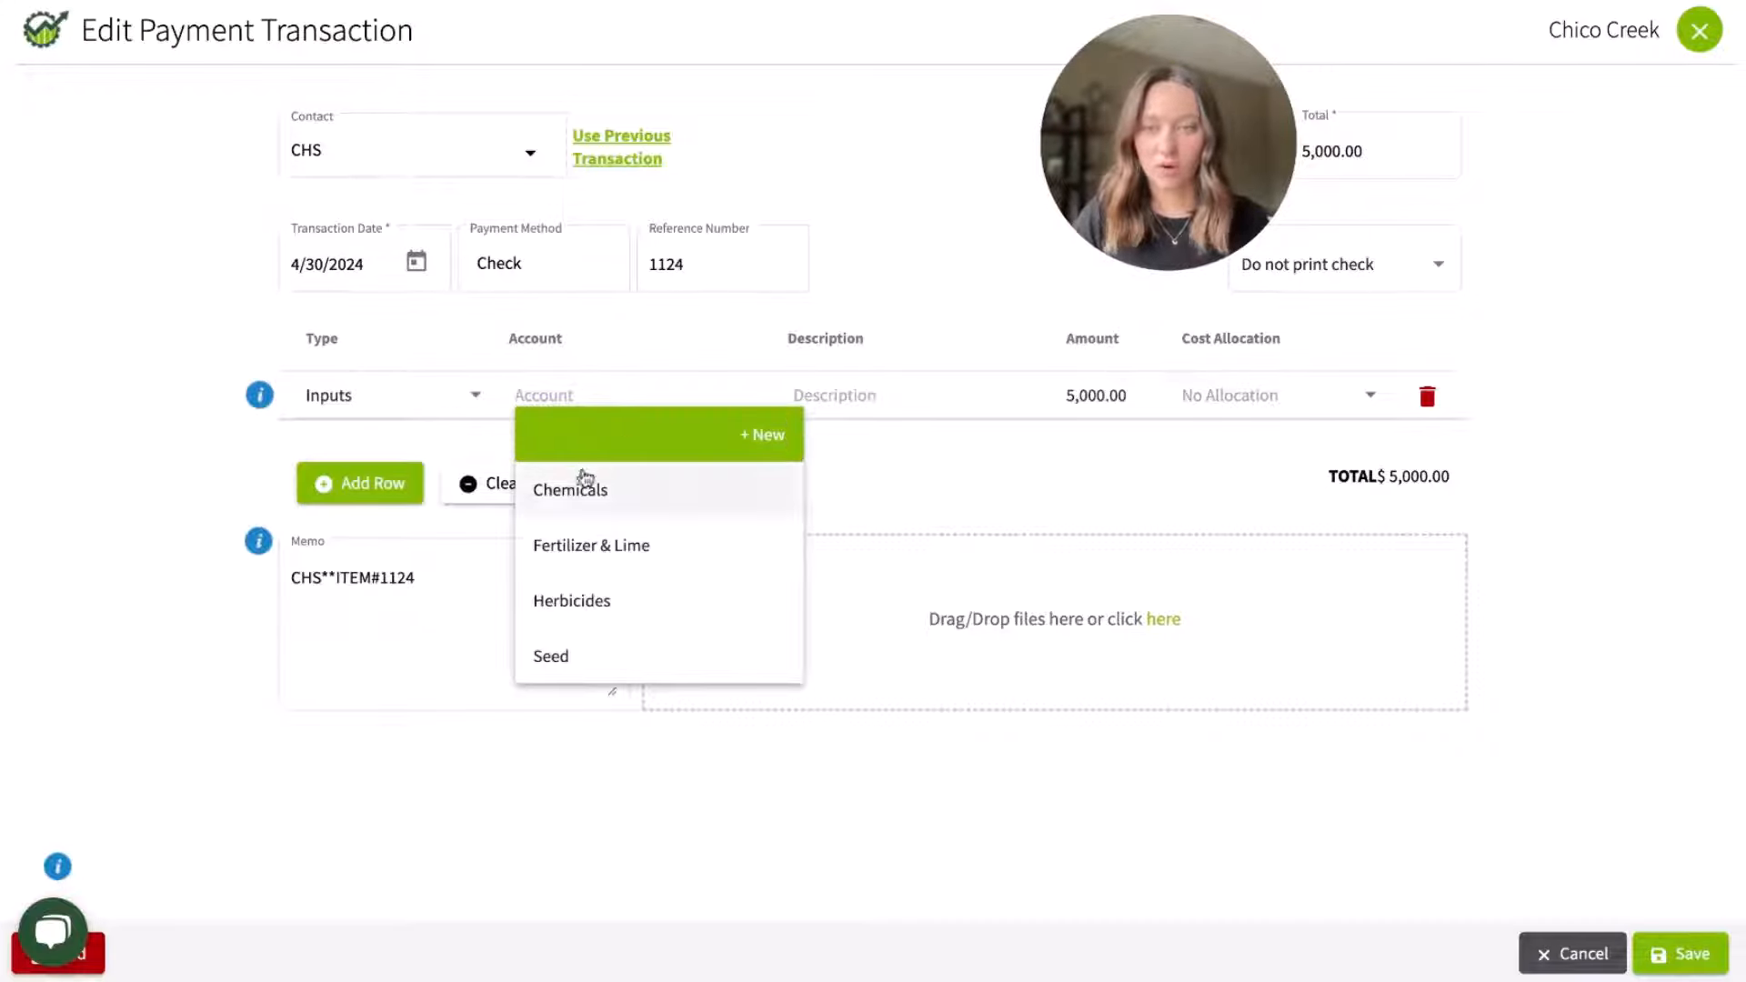
click(584, 480)
click(401, 475)
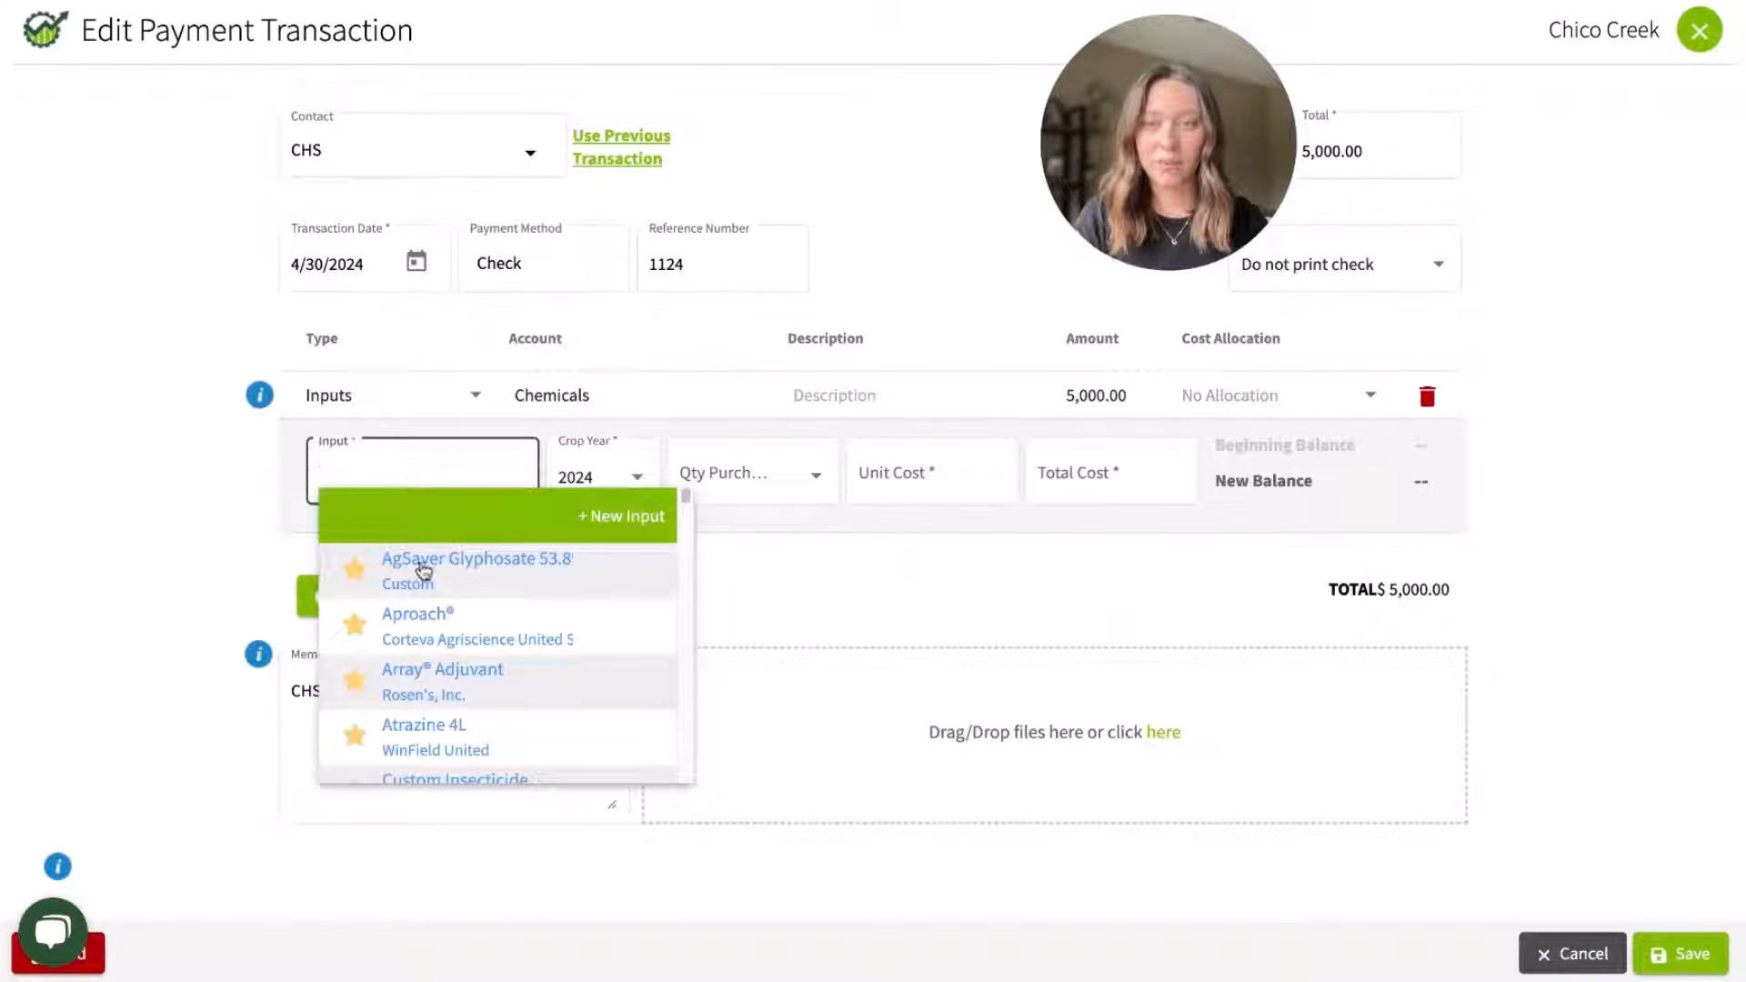
click(422, 570)
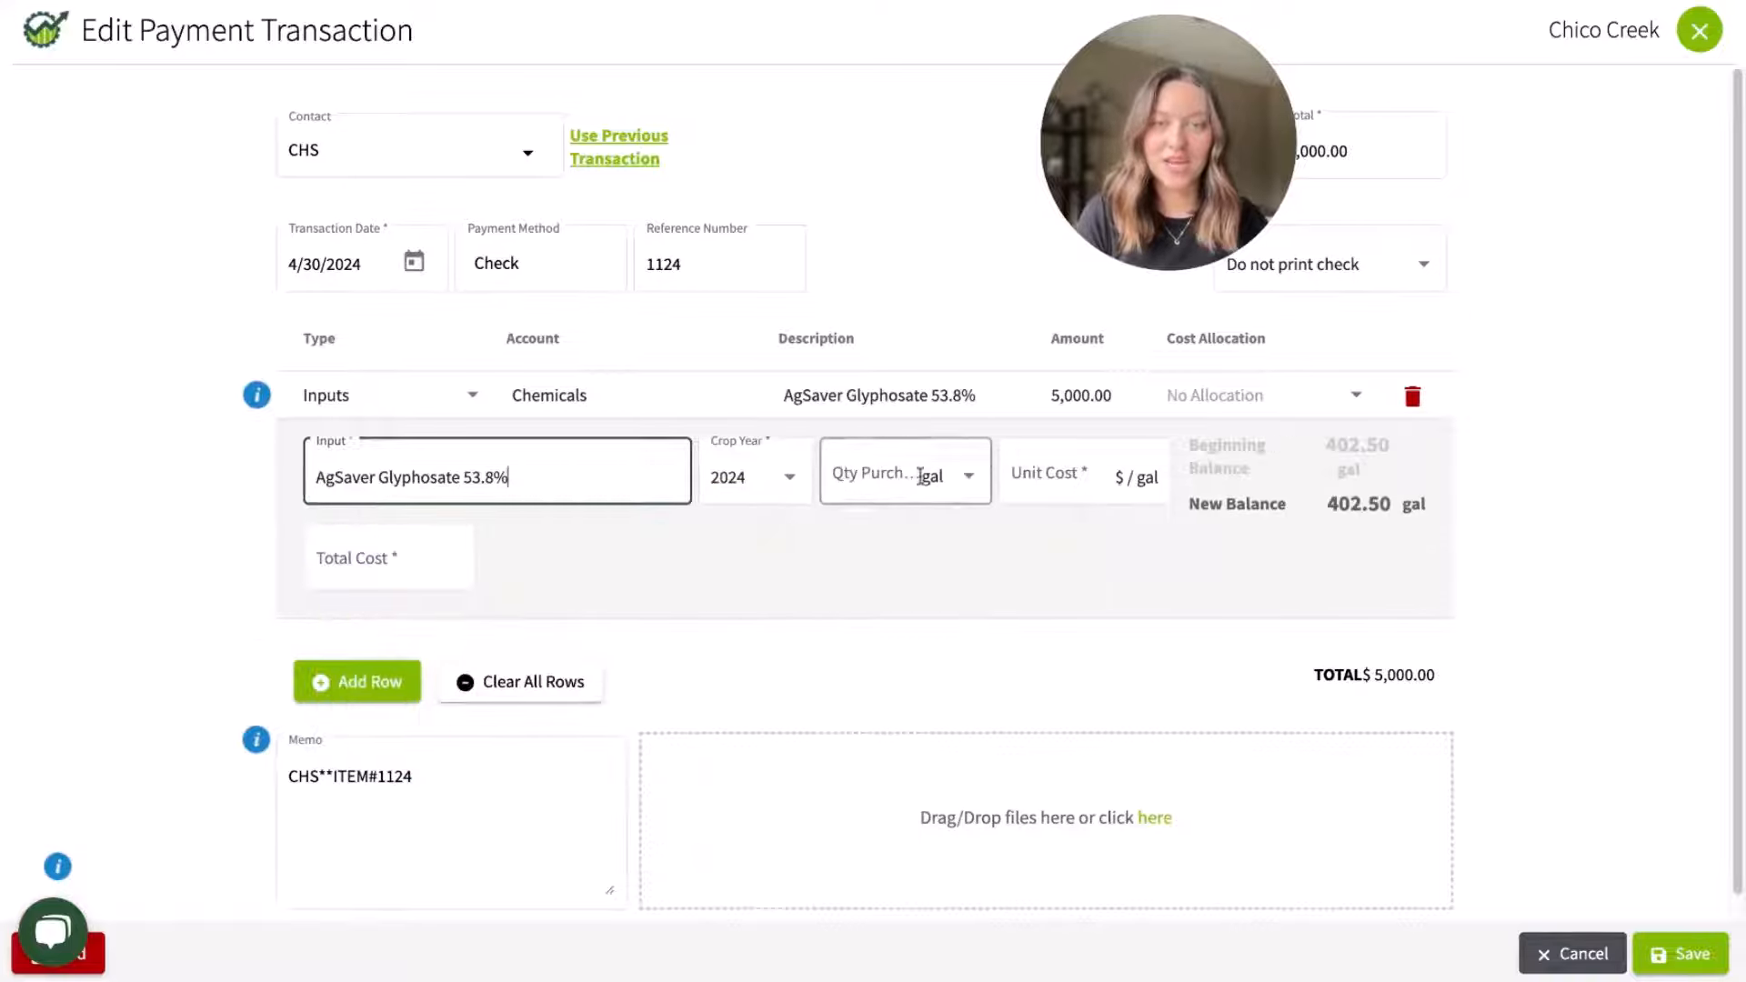
Step: Enter 500 gal purchased at a unit cost of $10 per gal, then save the payment and update the input cost
click(921, 476)
text(500)
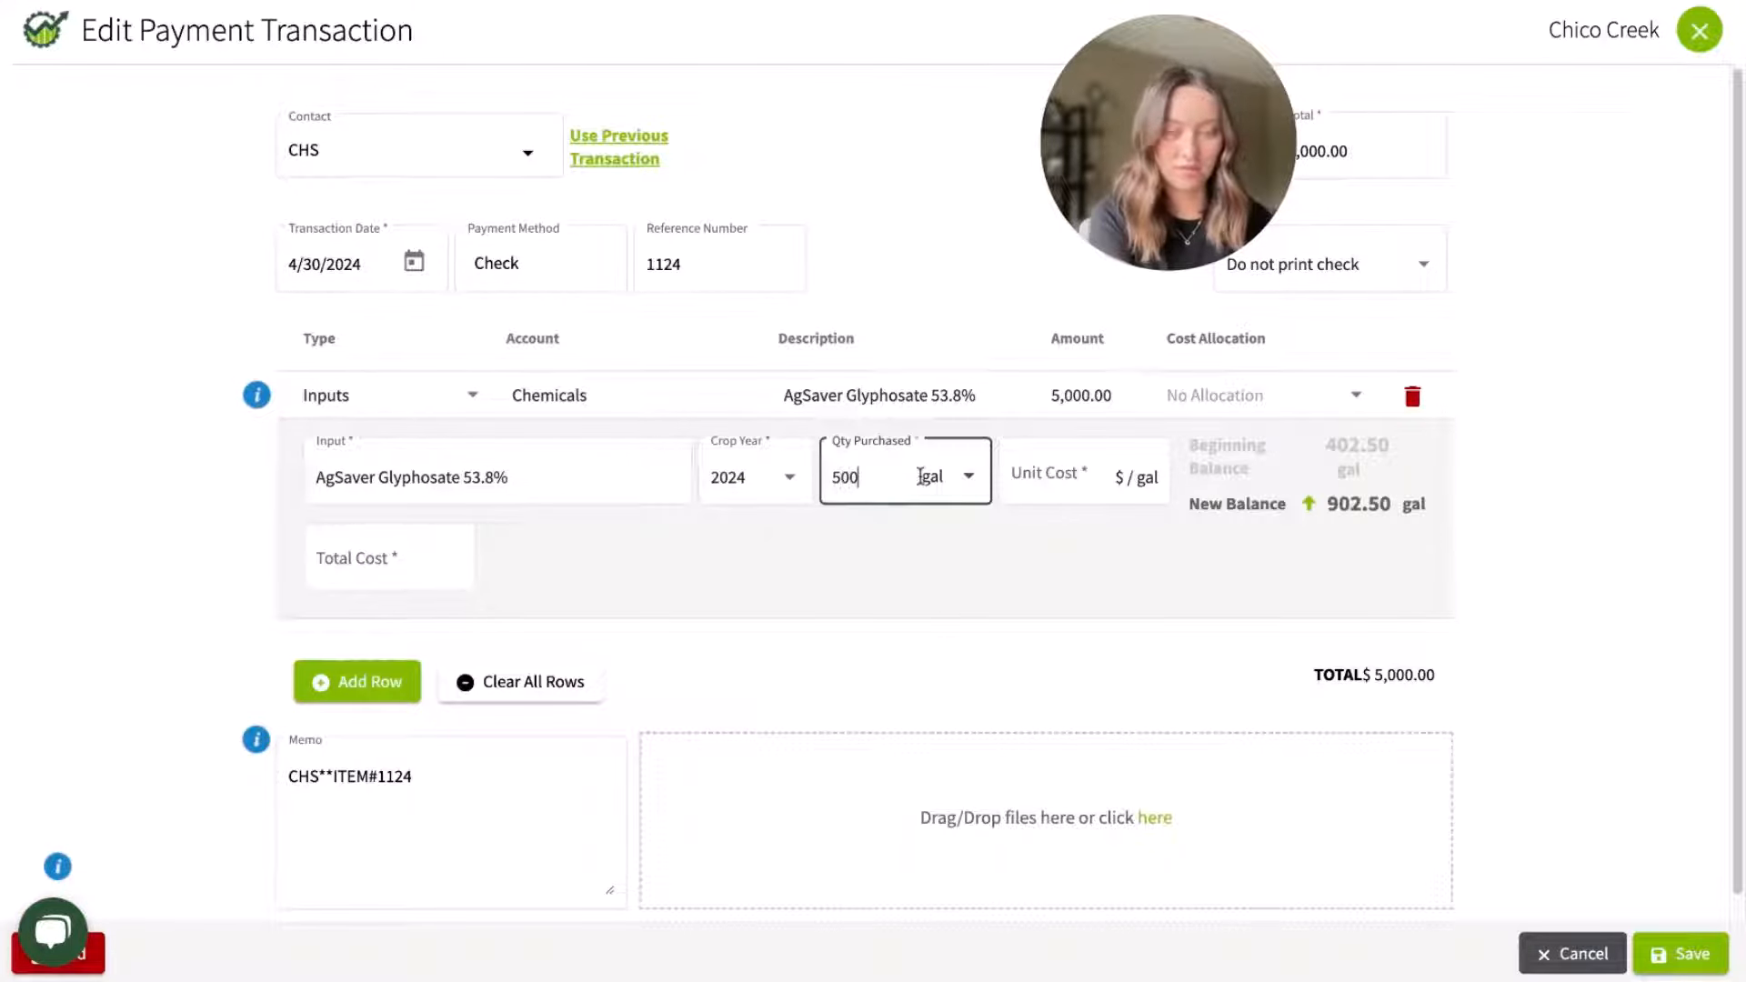
click(1020, 473)
text(10)
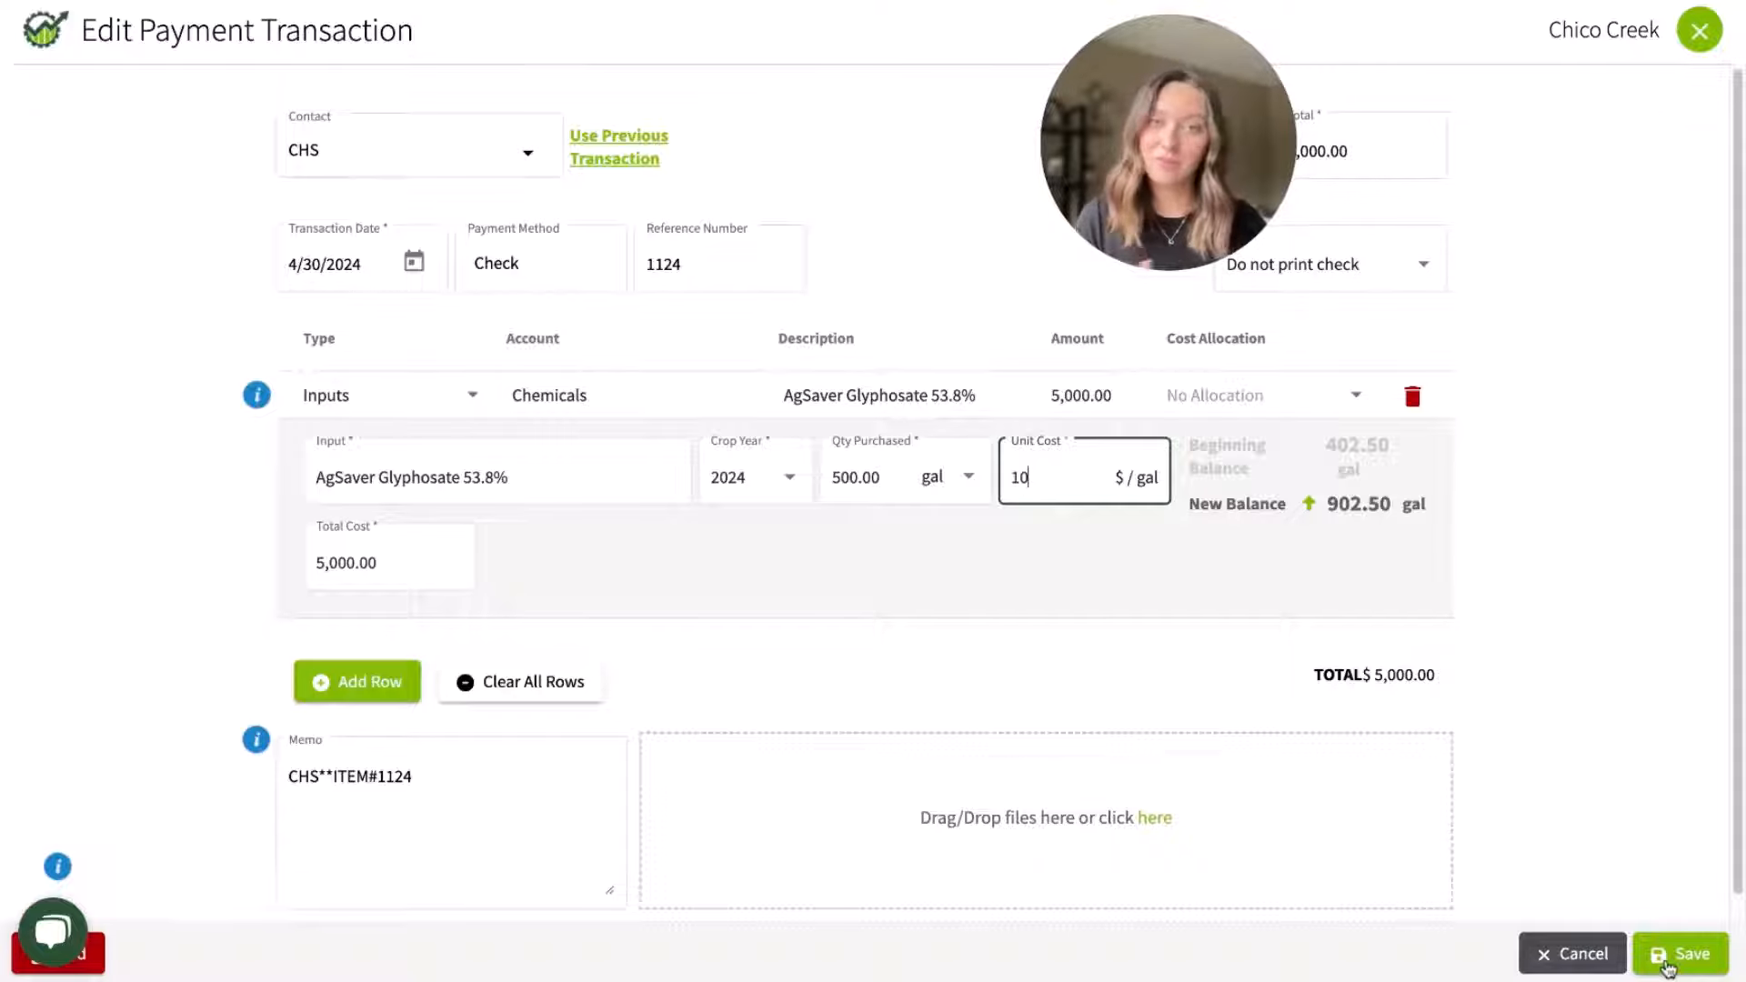
click(1667, 964)
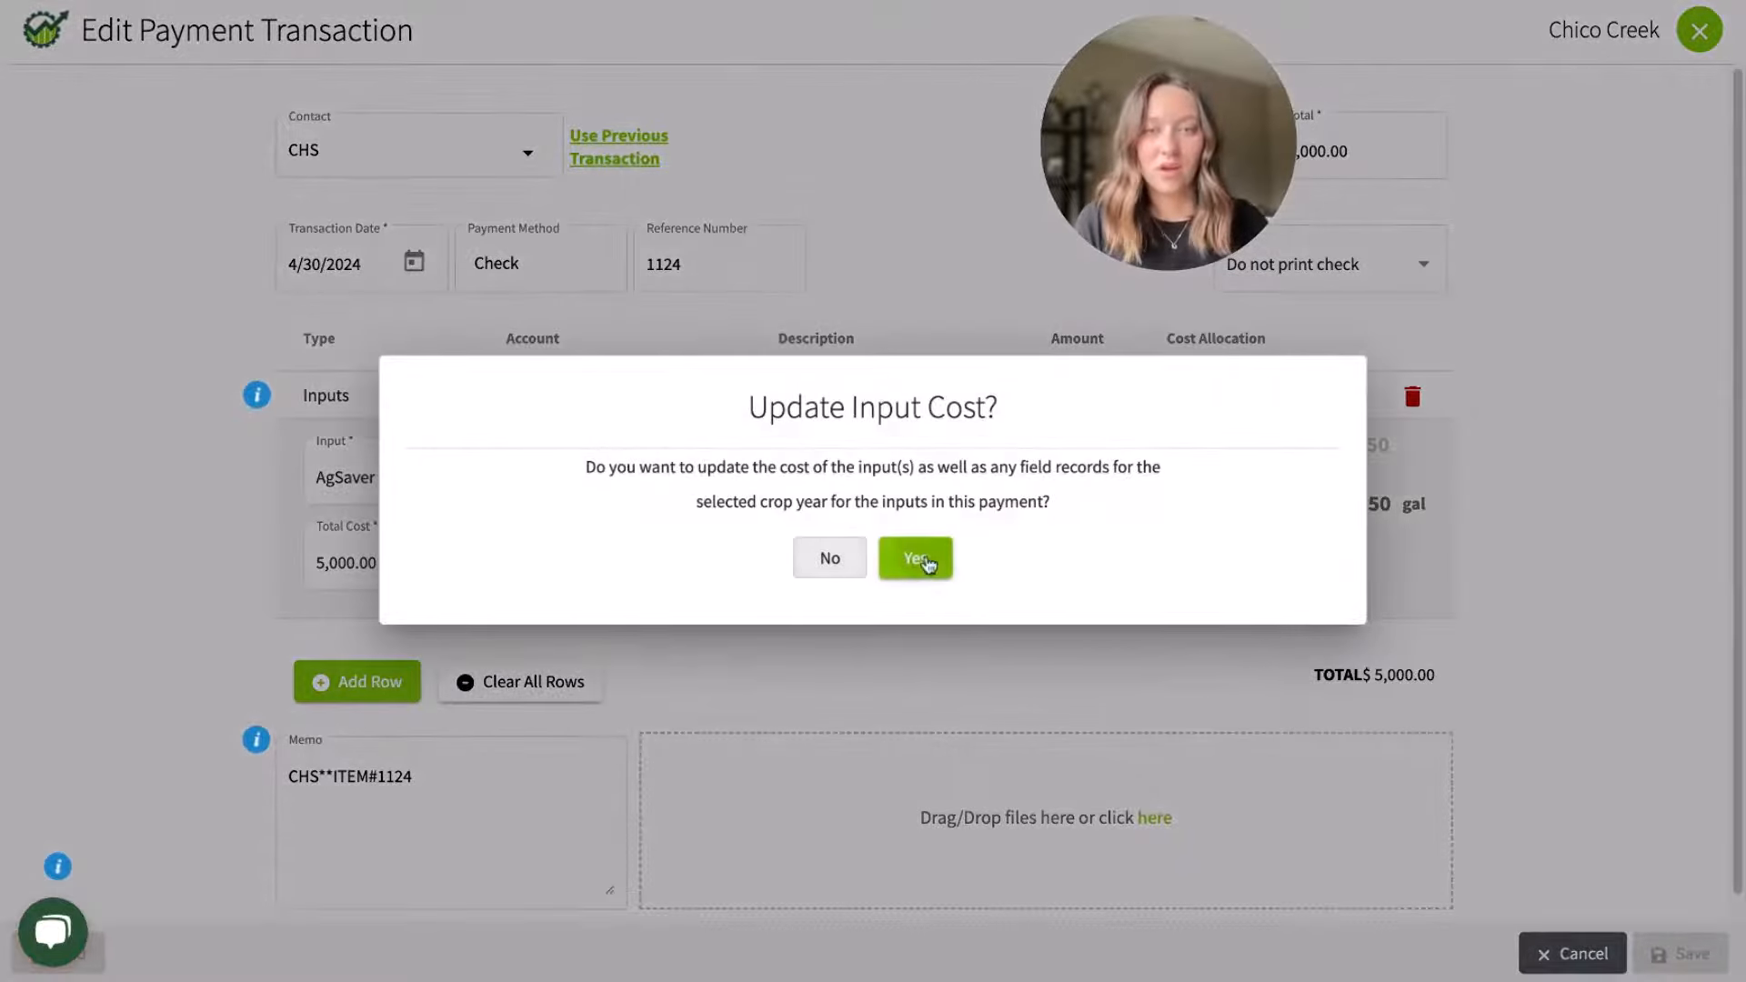
click(915, 559)
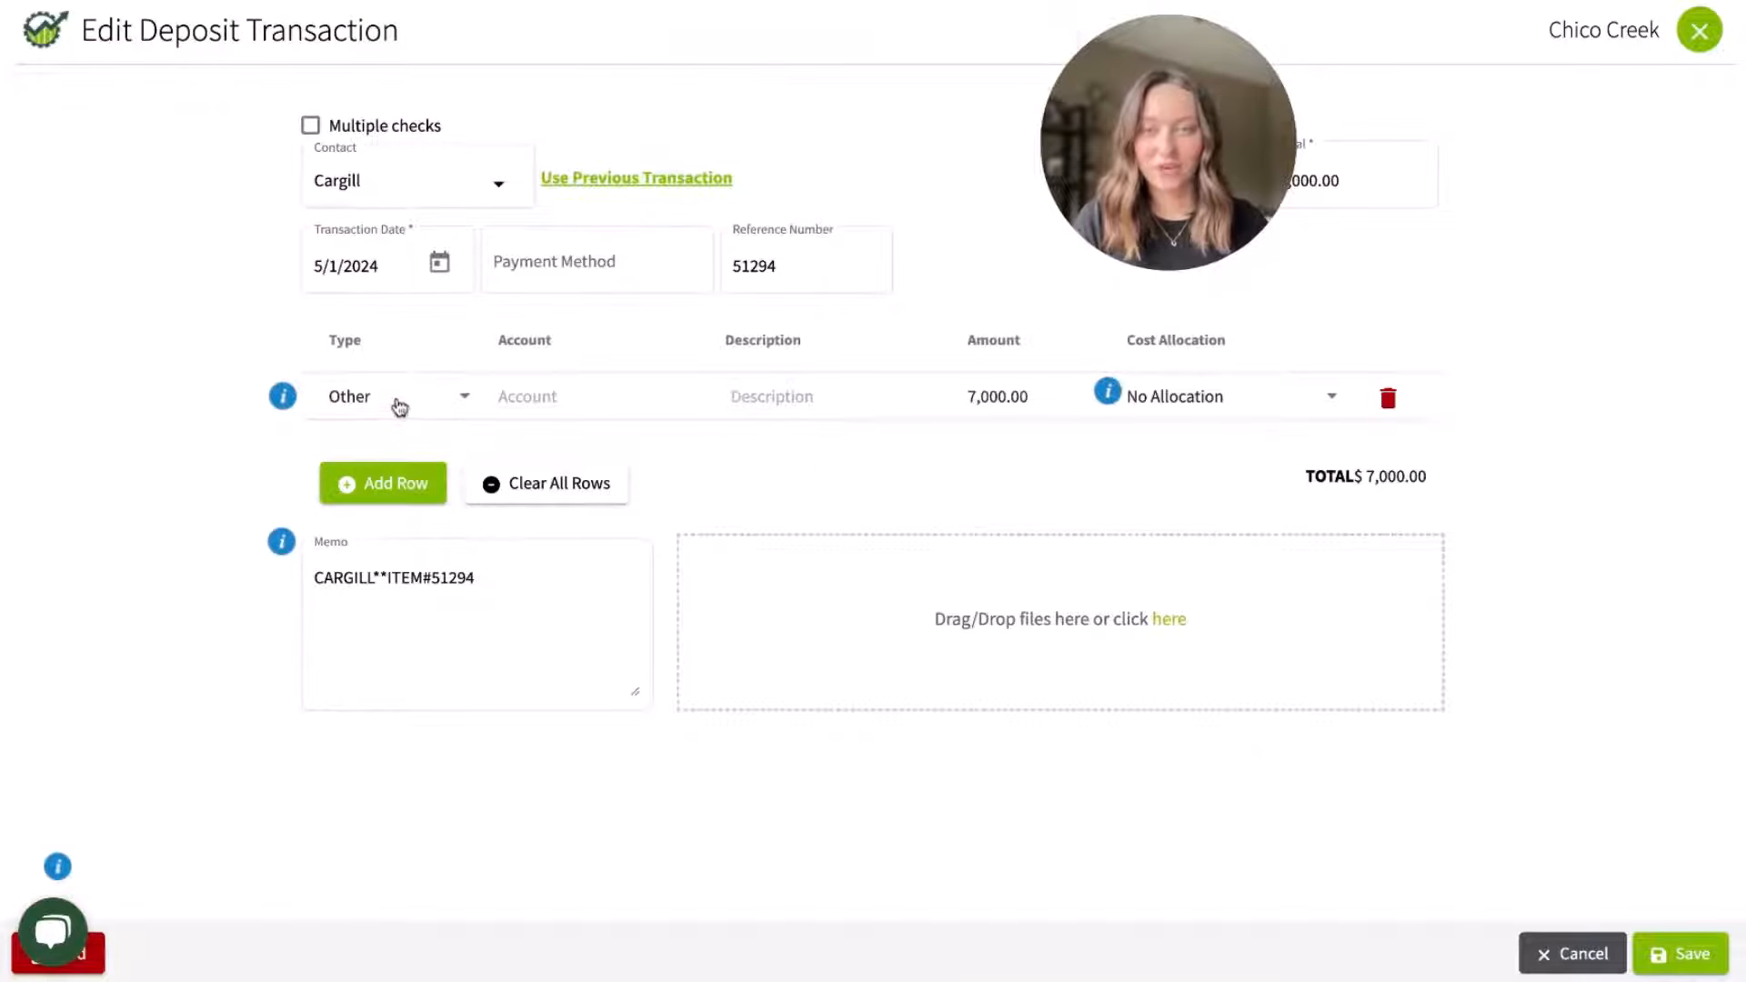
Step: Categorize the Cargill deposit line as Crops, account Corn, with the harvest product Corn Grain - Non-Irrigated
click(399, 406)
click(382, 499)
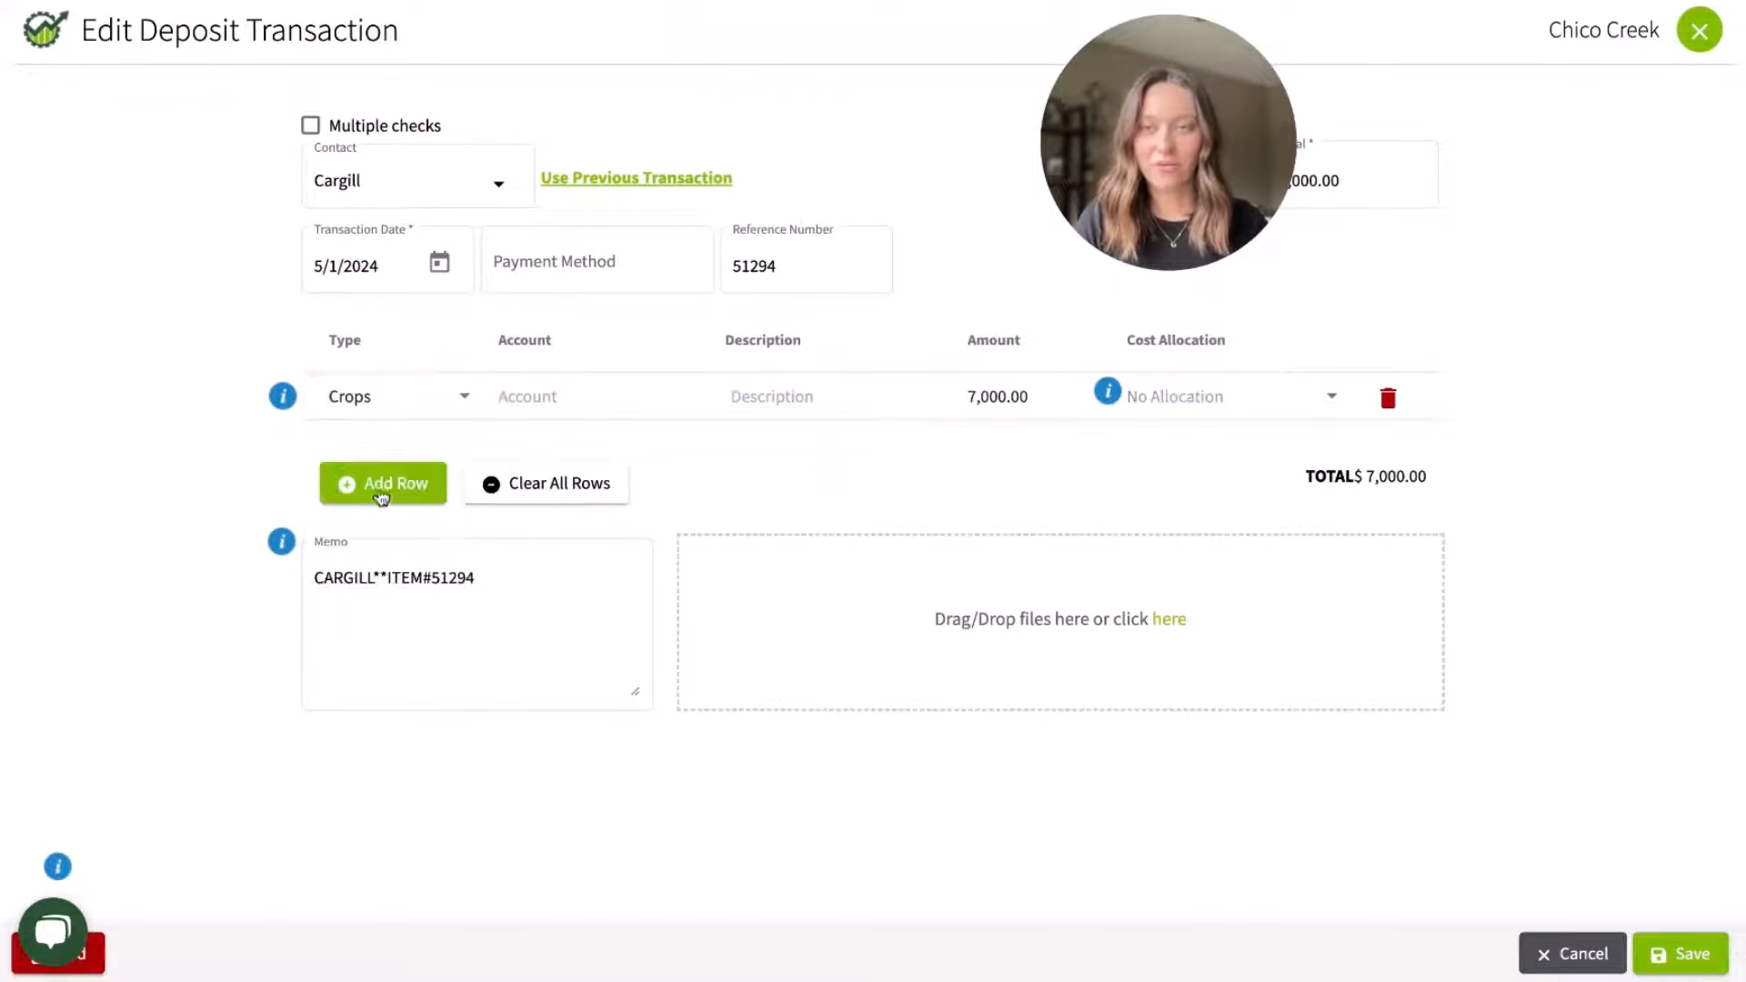
click(571, 391)
click(579, 493)
click(480, 479)
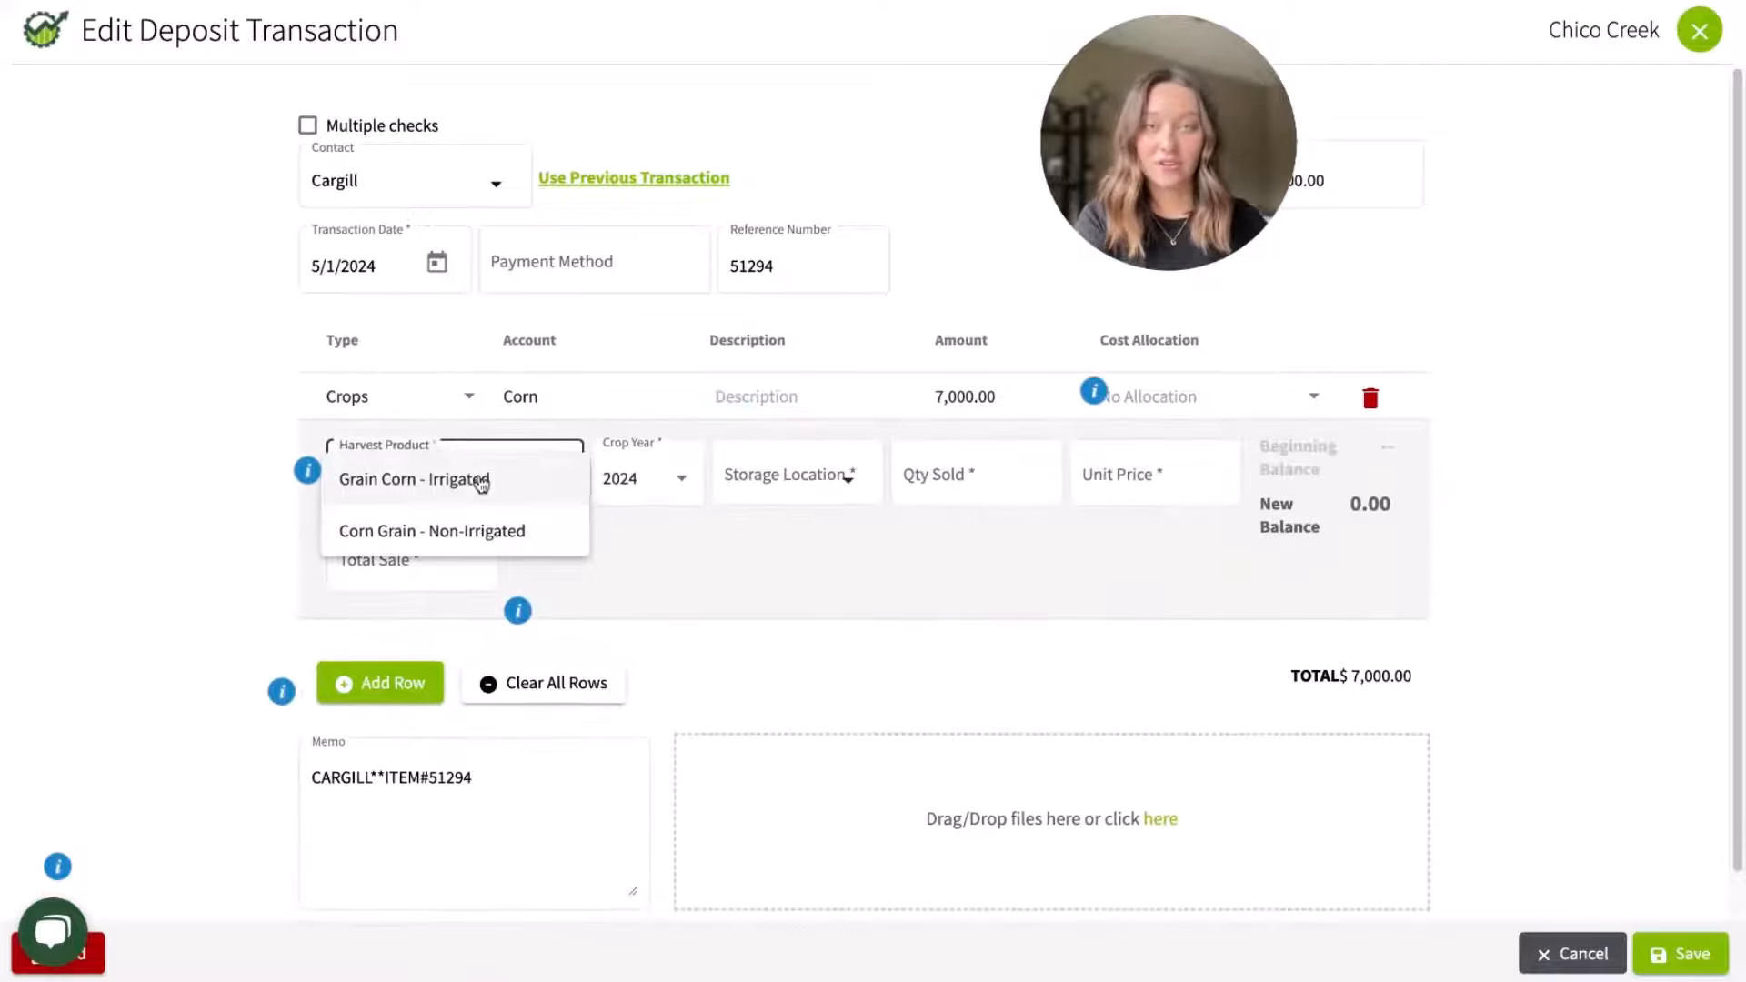
click(460, 527)
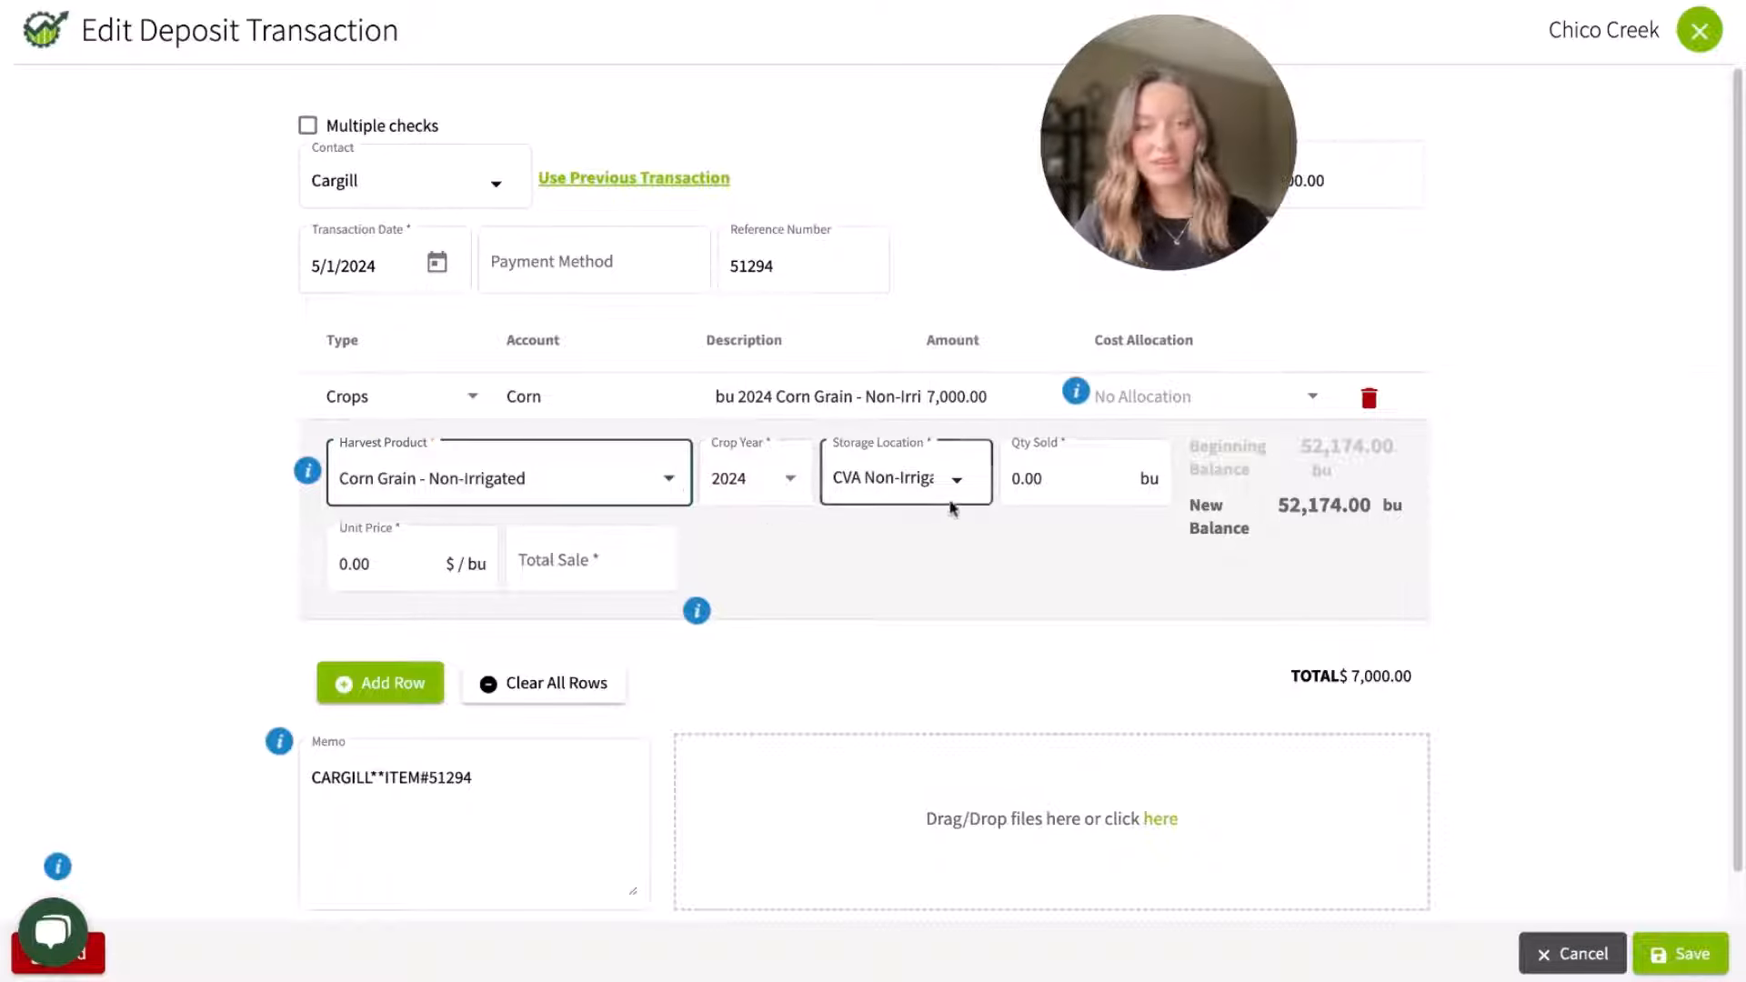
Step: Set the quantity of non-irrigated corn grain sold to 1000 bu
click(1082, 468)
key(BackSpace)
key(BackSpace)
key(BackSpace)
text(1)
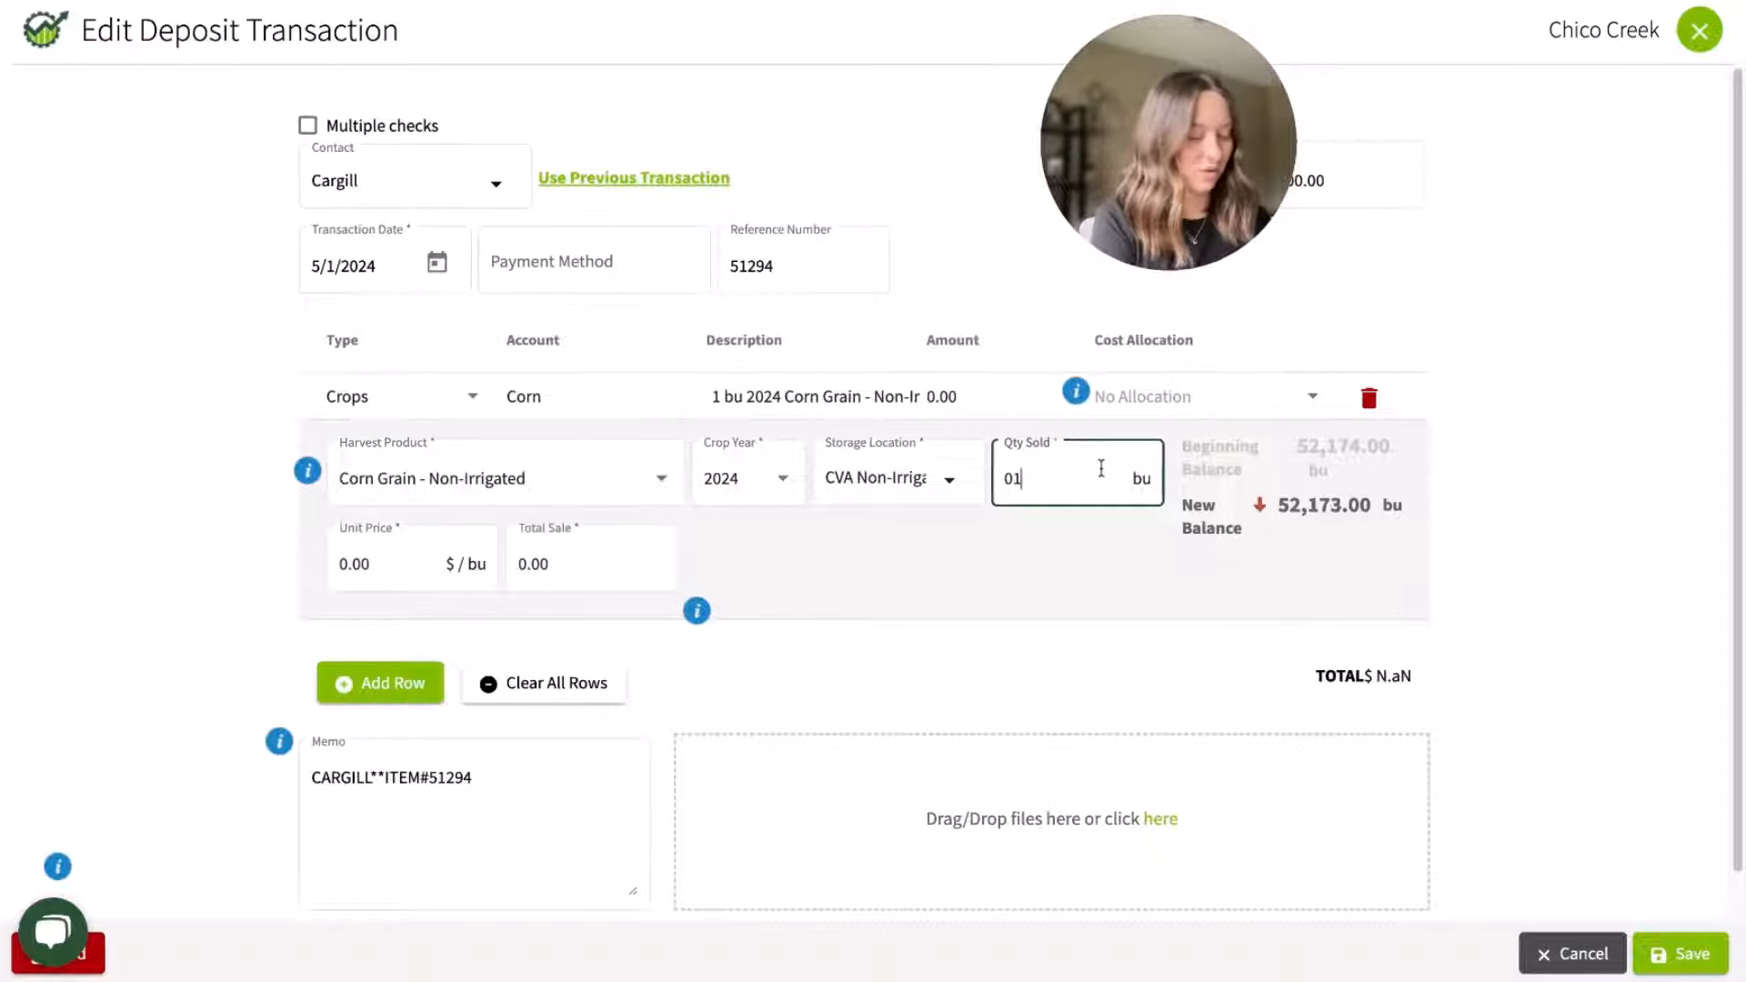
text(00)
key(BackSpace)
key(BackSpace)
key(BackSpace)
key(BackSpace)
text(1000)
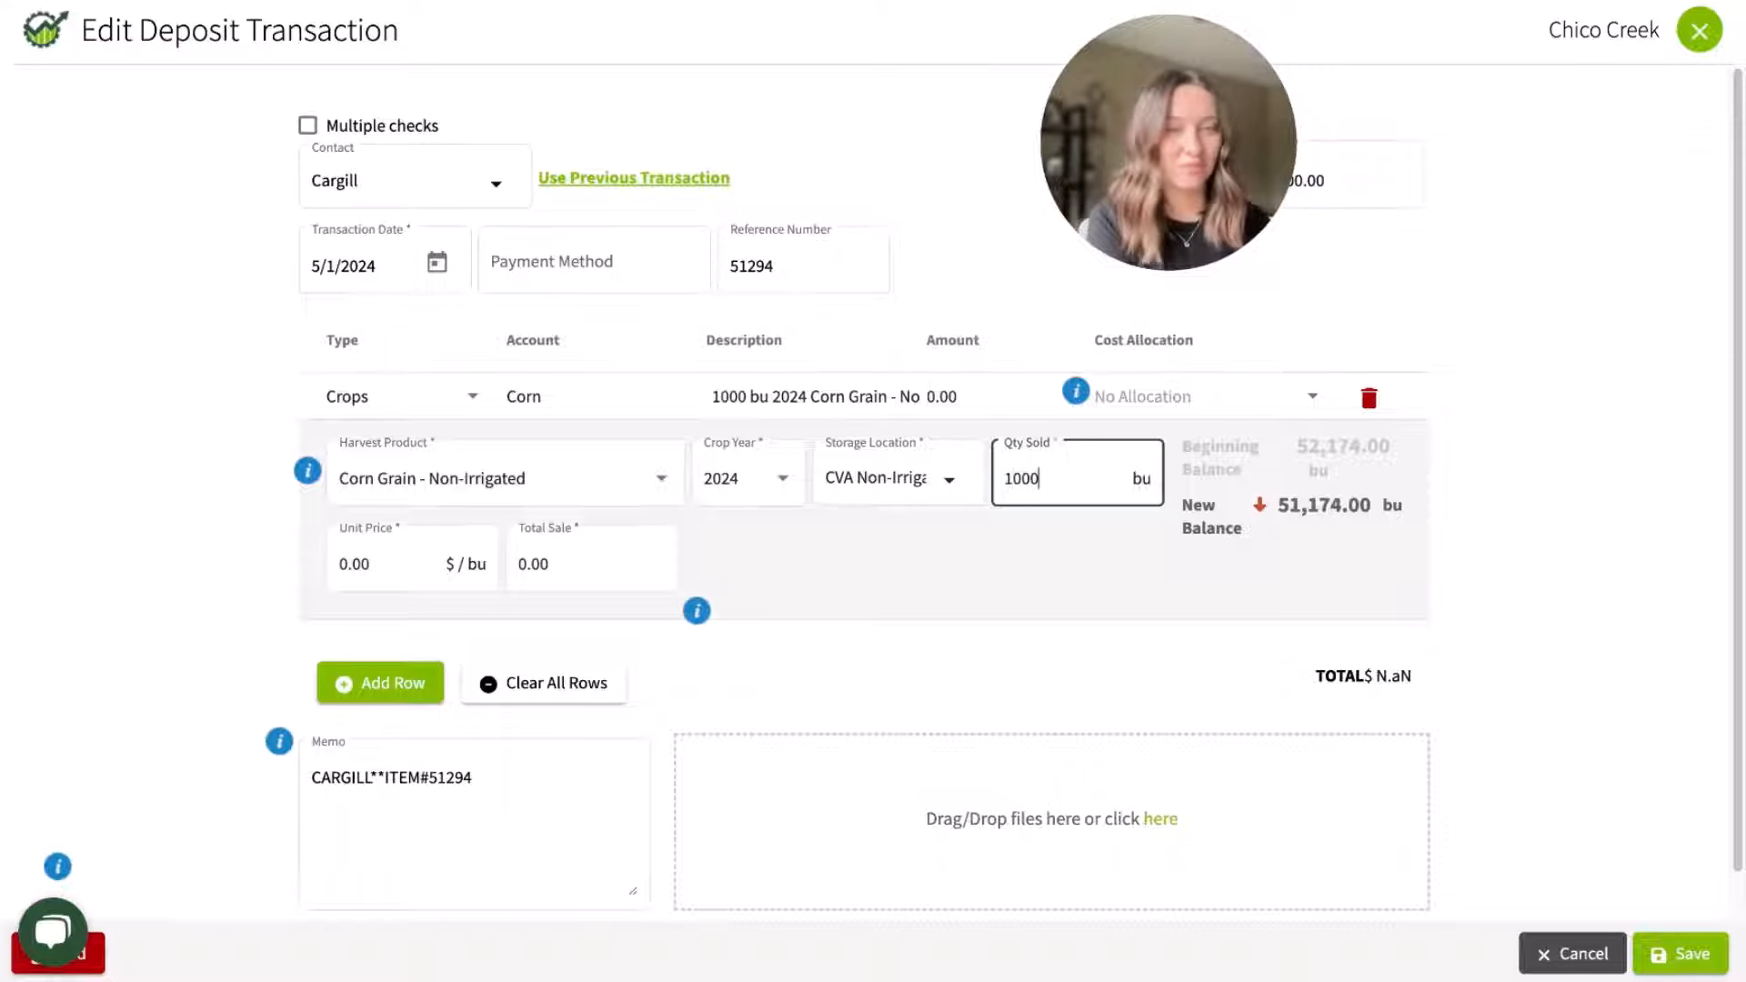
Step: Set the corn's unit price to $7 per bu and save the Cargill deposit
click(427, 563)
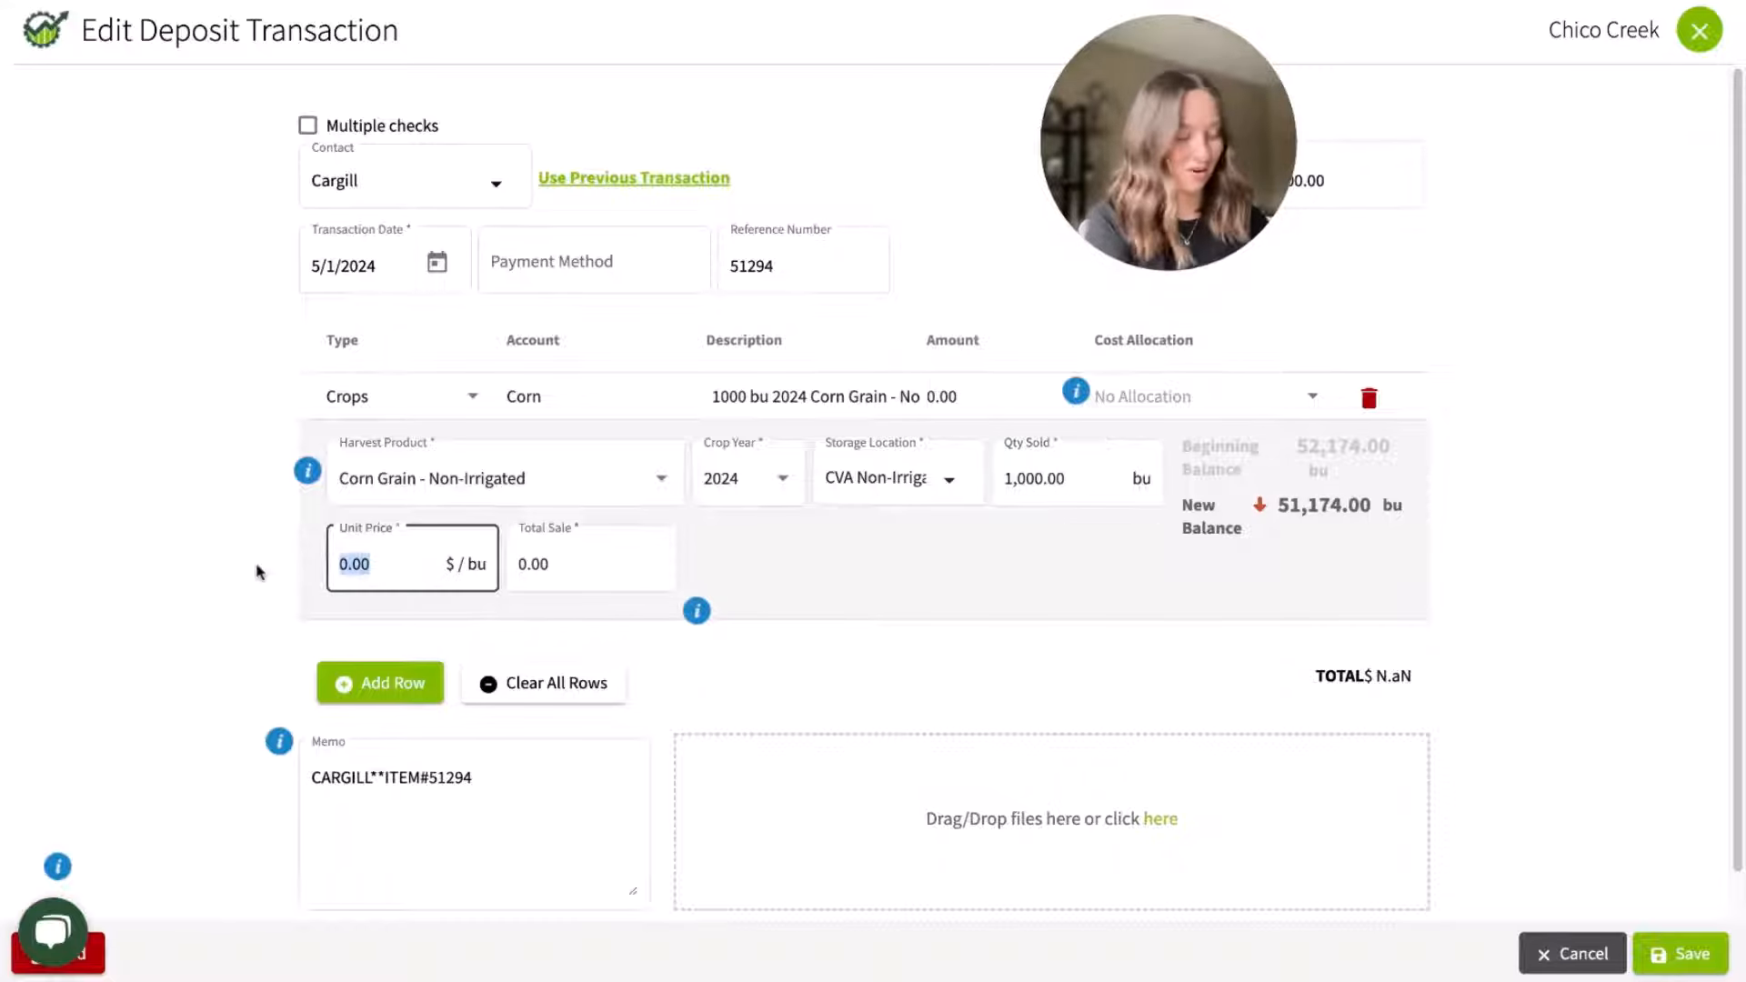
text(7)
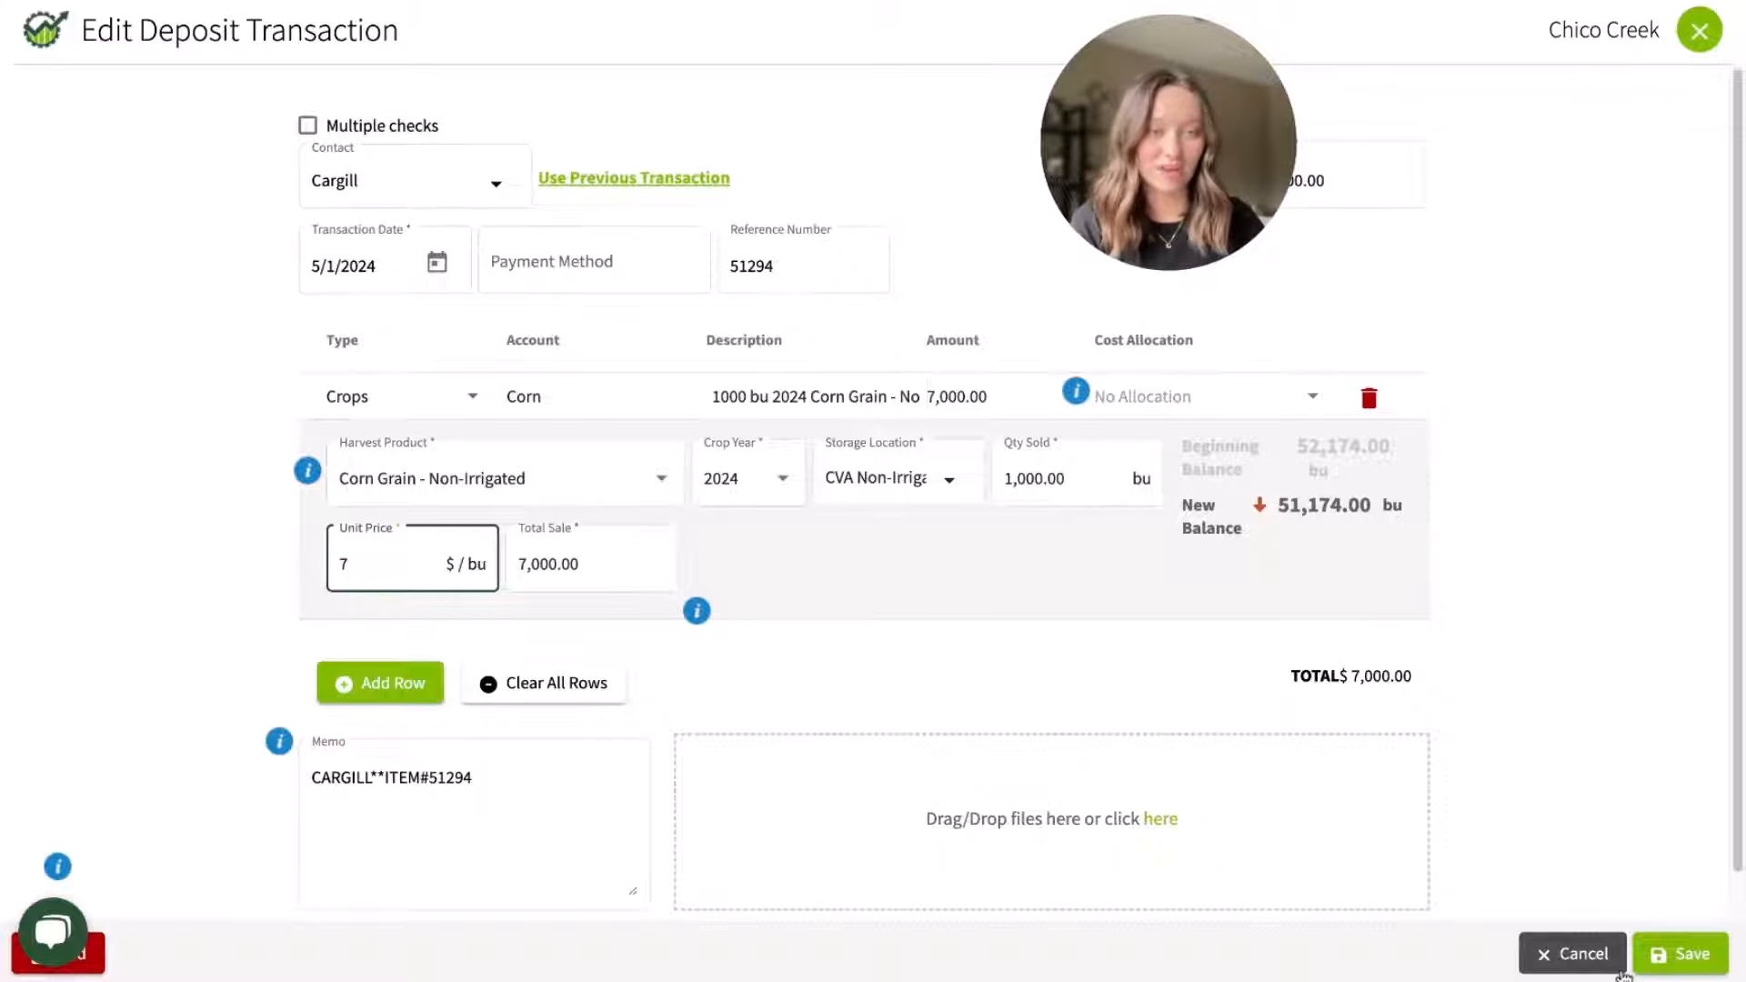
click(1680, 953)
click(915, 525)
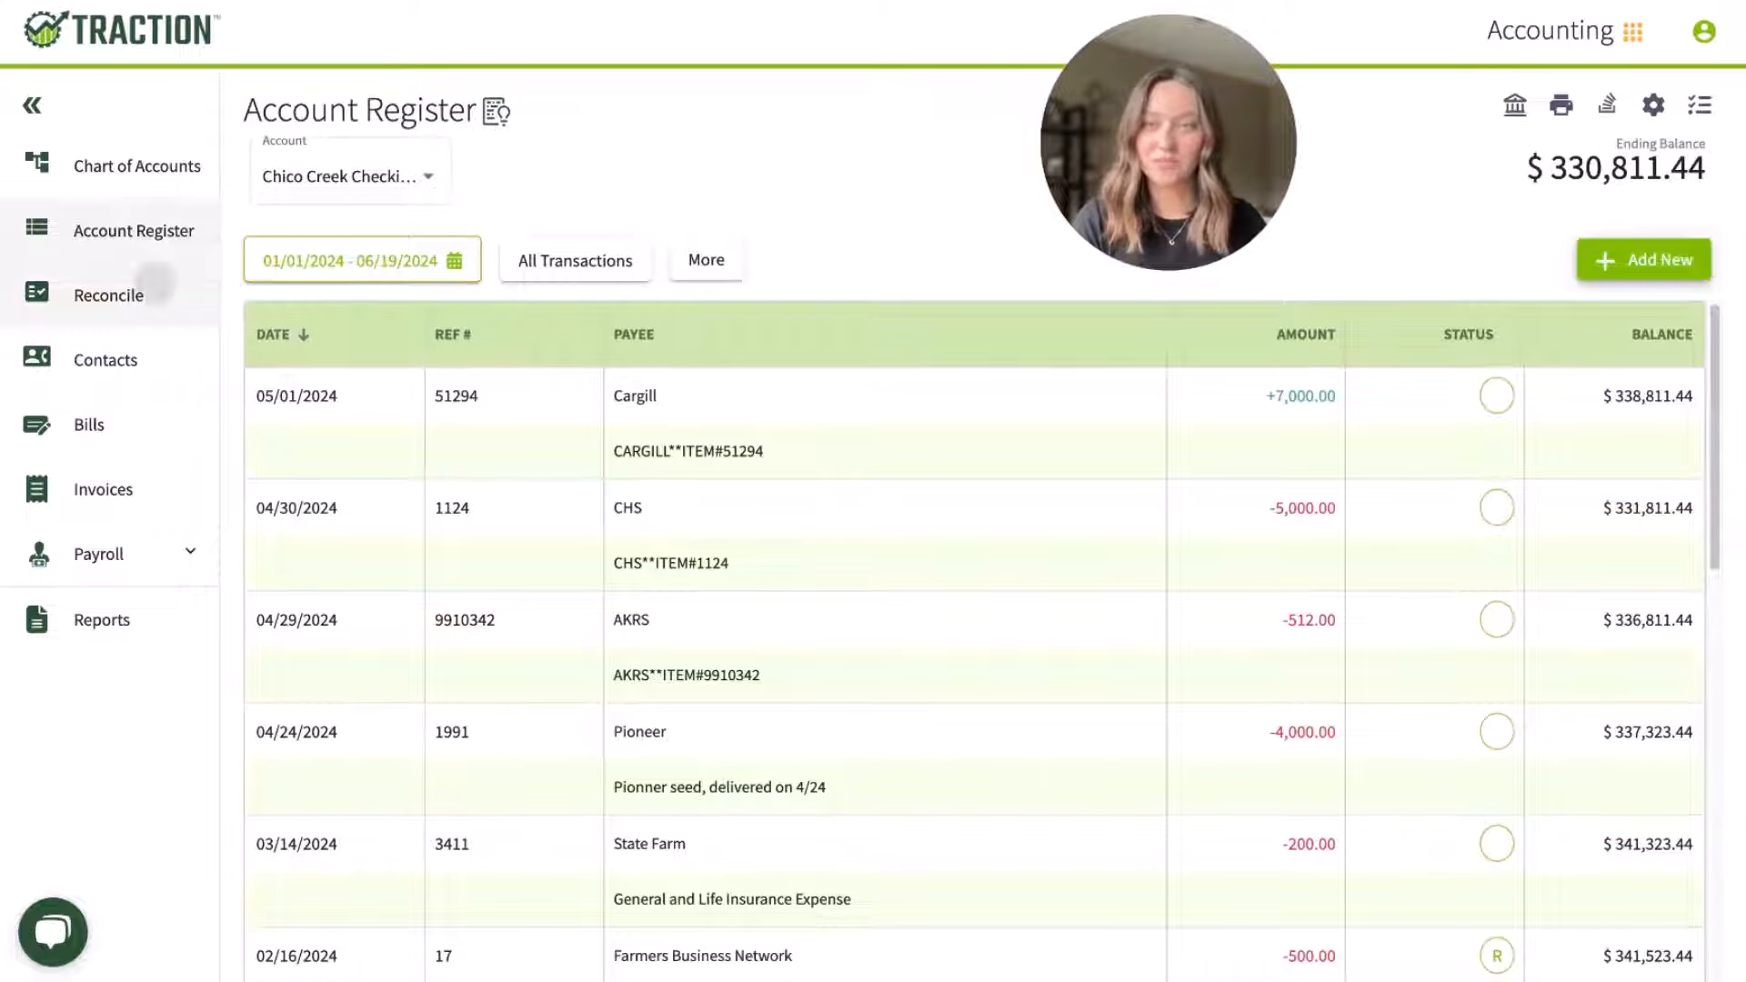
Step: Open the reconciliation for the Chico Creek Checking - BoA account and review its list of transactions
click(141, 291)
click(910, 465)
click(900, 480)
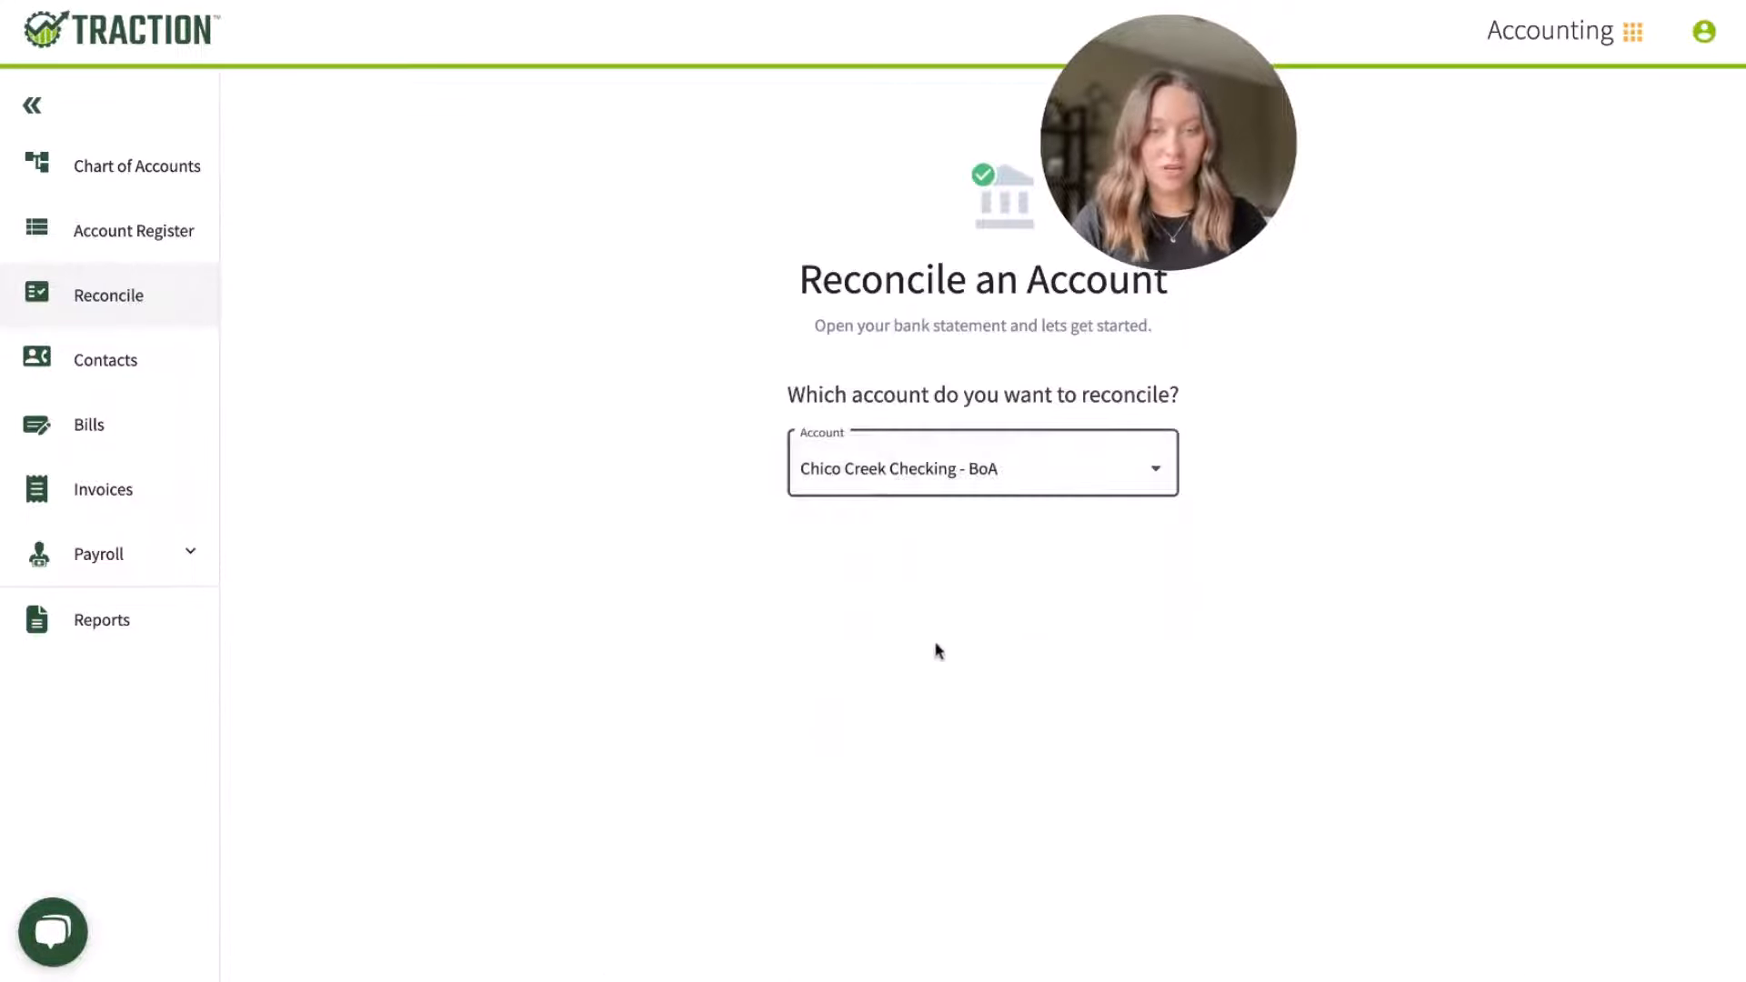
click(976, 814)
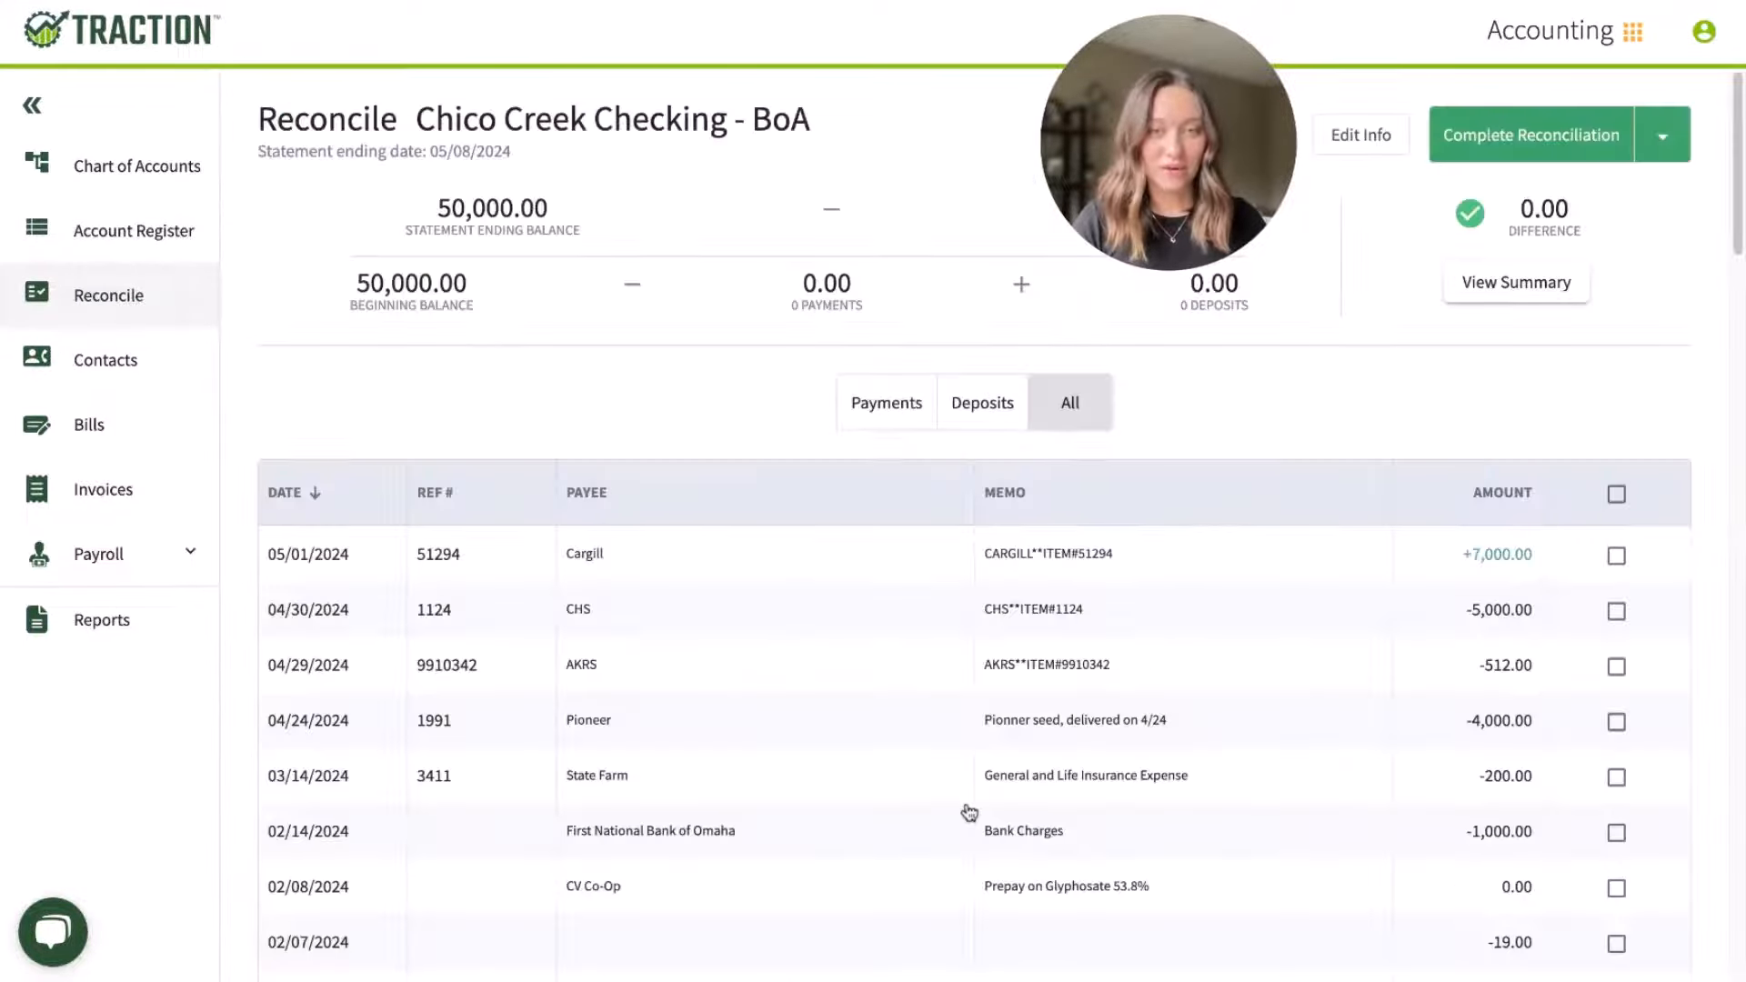
scroll(970, 812, down, 1)
scroll(969, 812, down, 4)
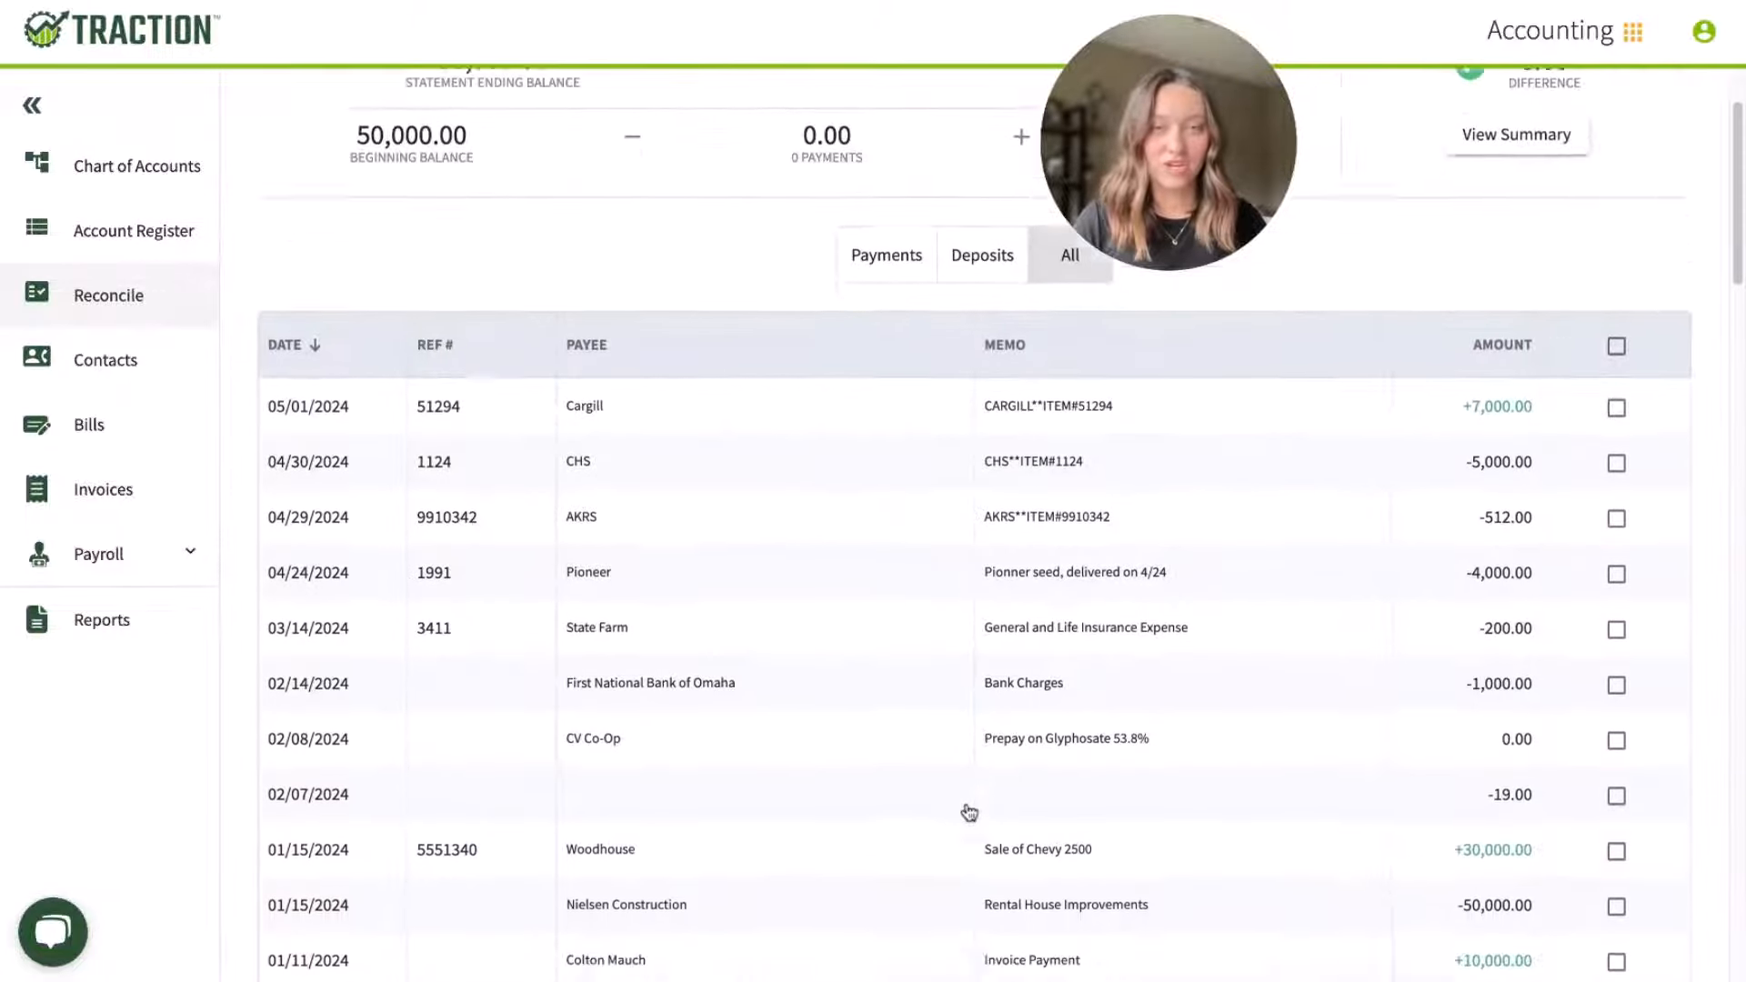
scroll(969, 812, up, 4)
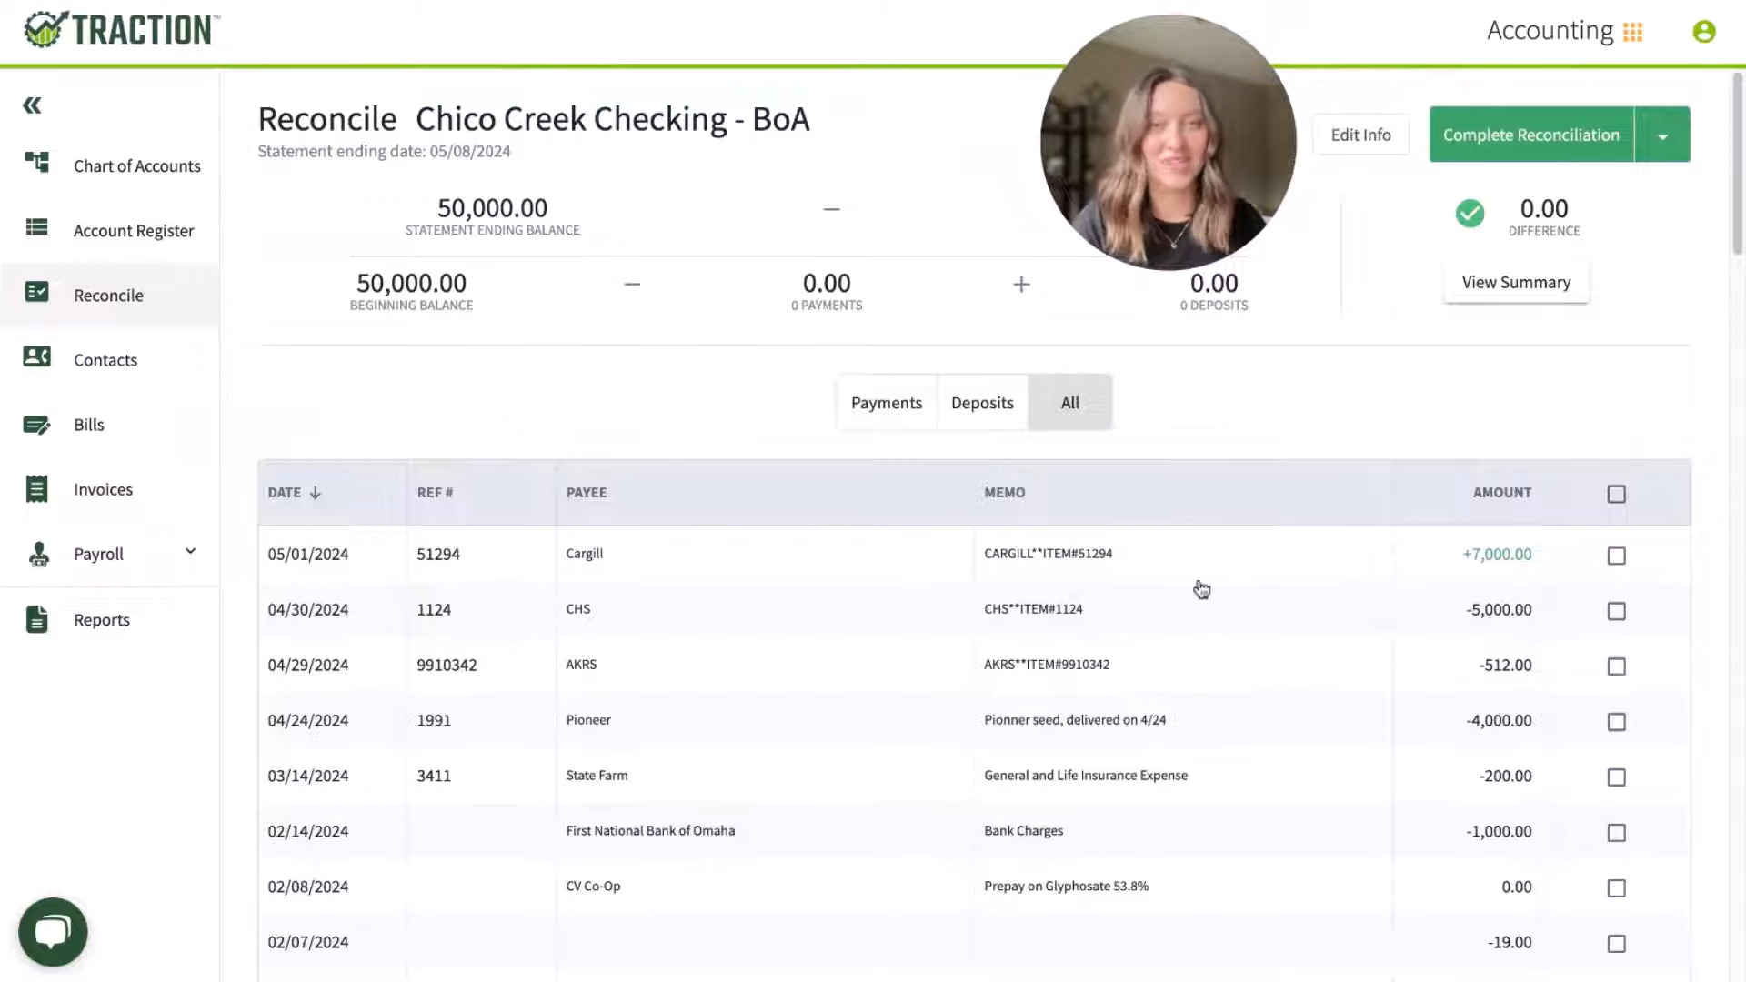
Step: Open the contacts list and review the options for filtering by entity and by category
click(128, 365)
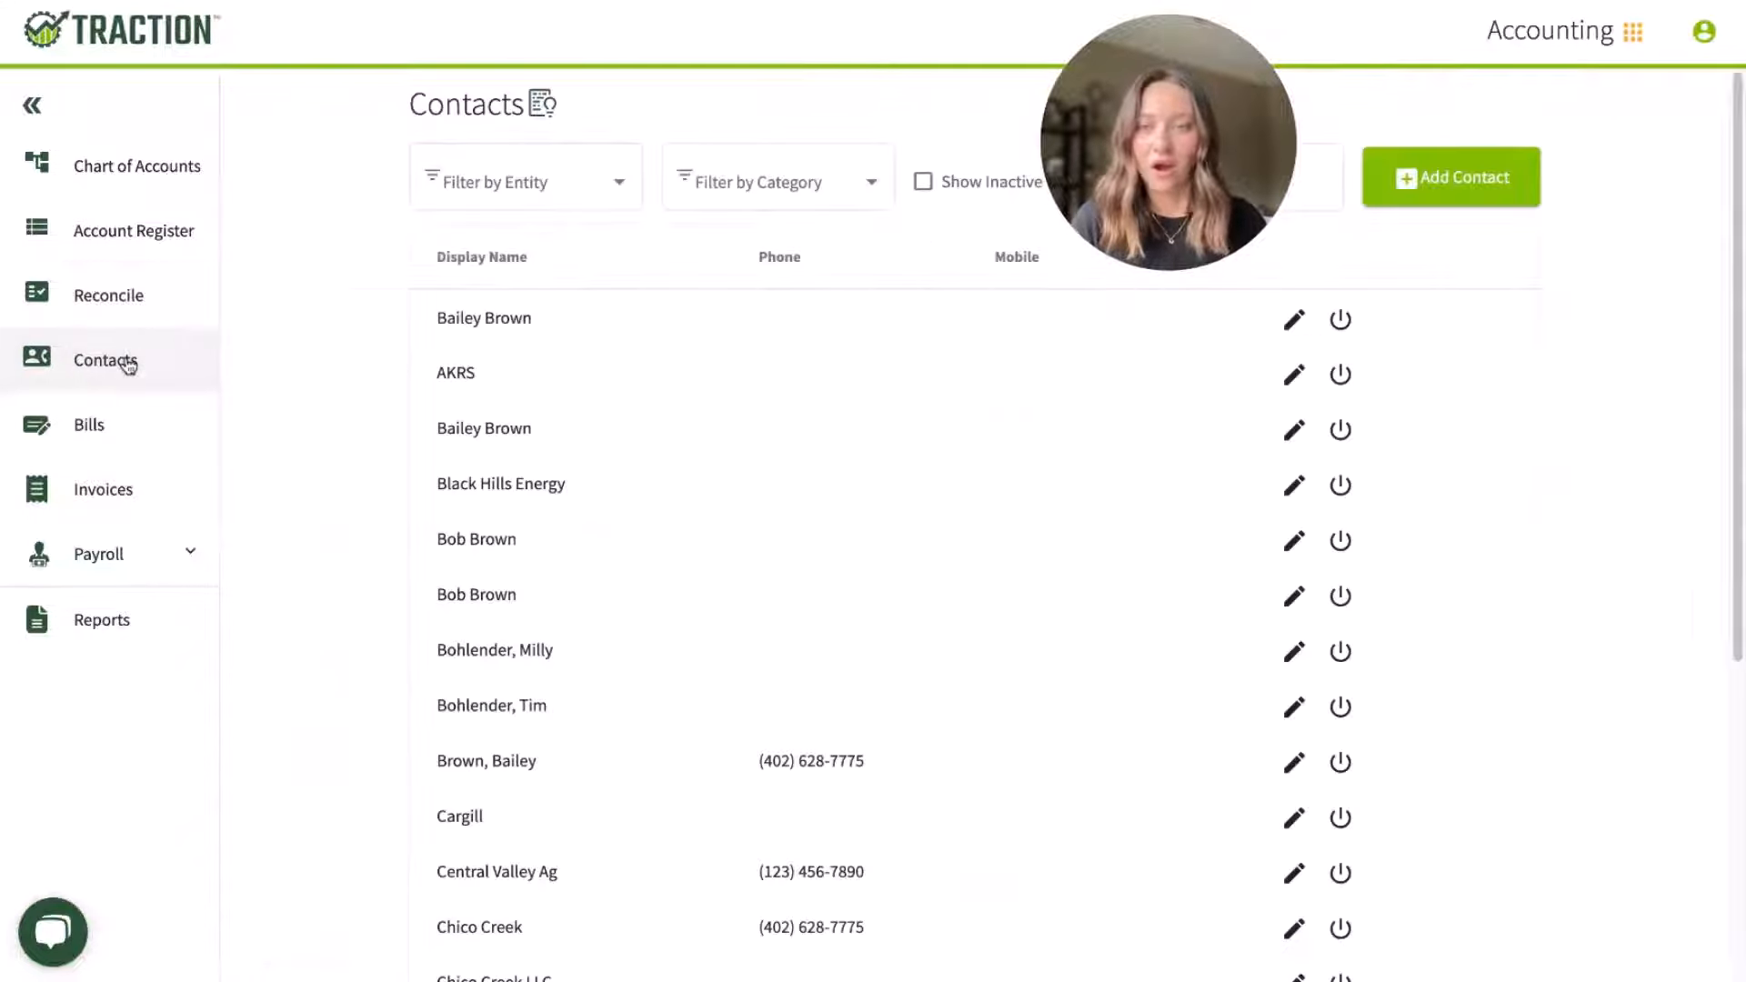
click(540, 189)
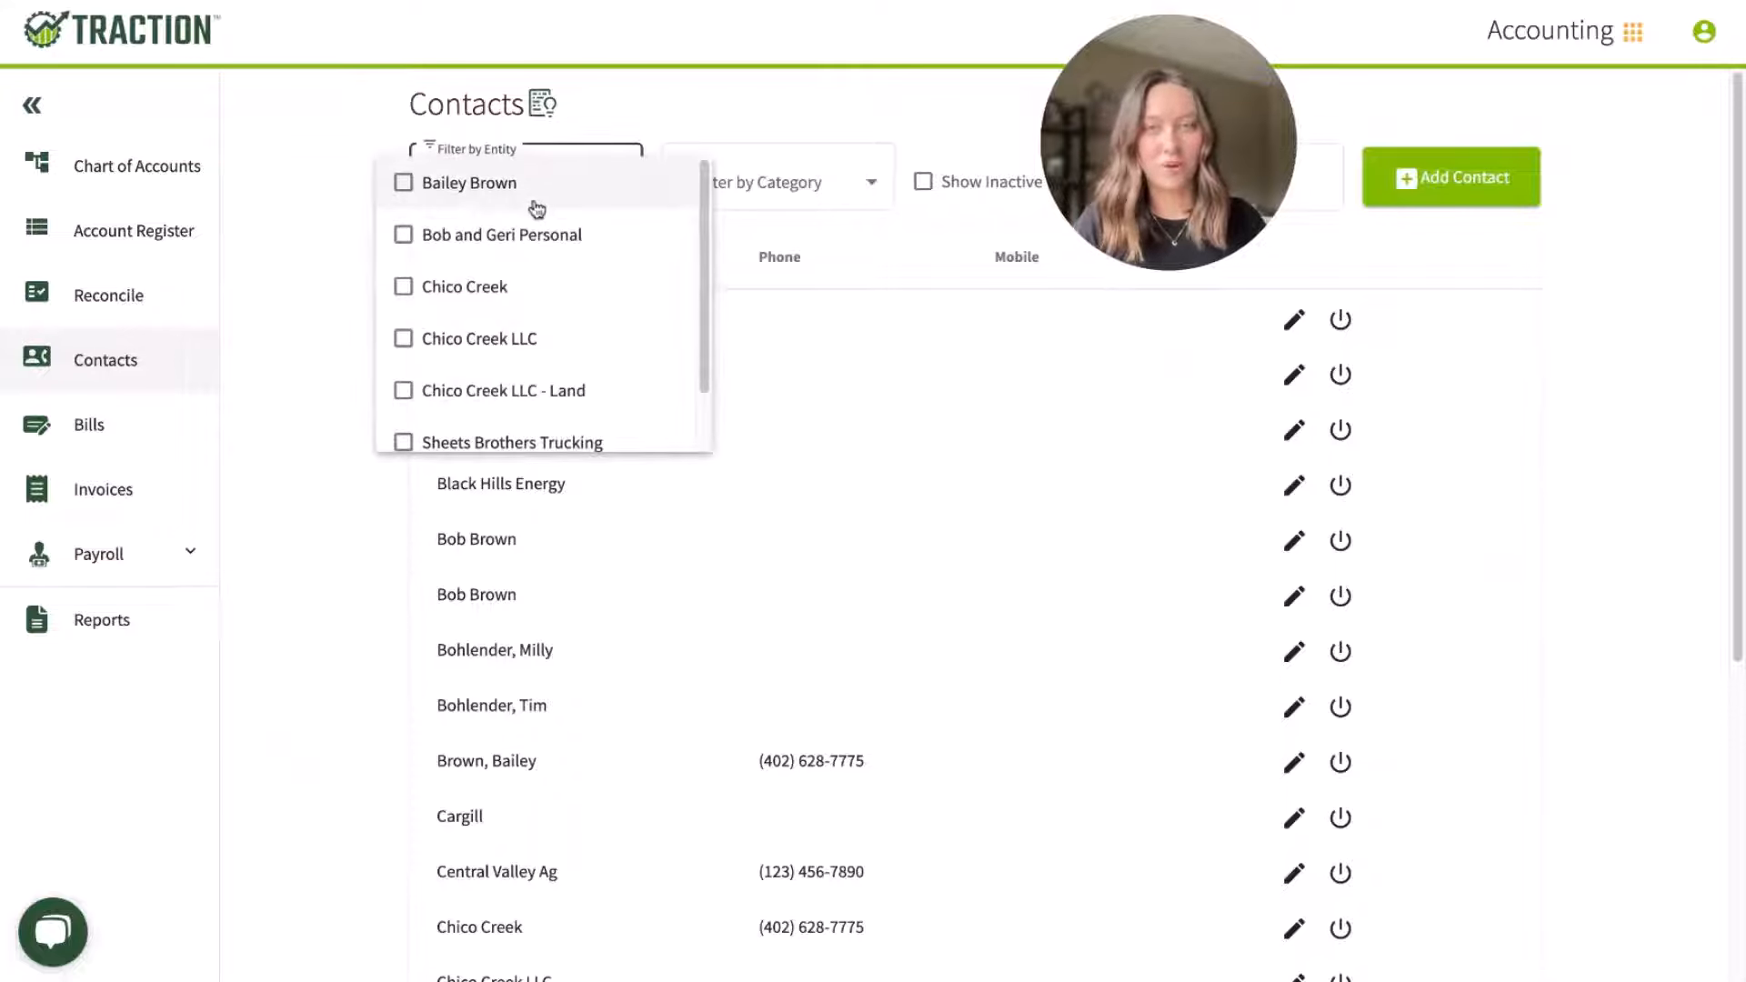
click(770, 191)
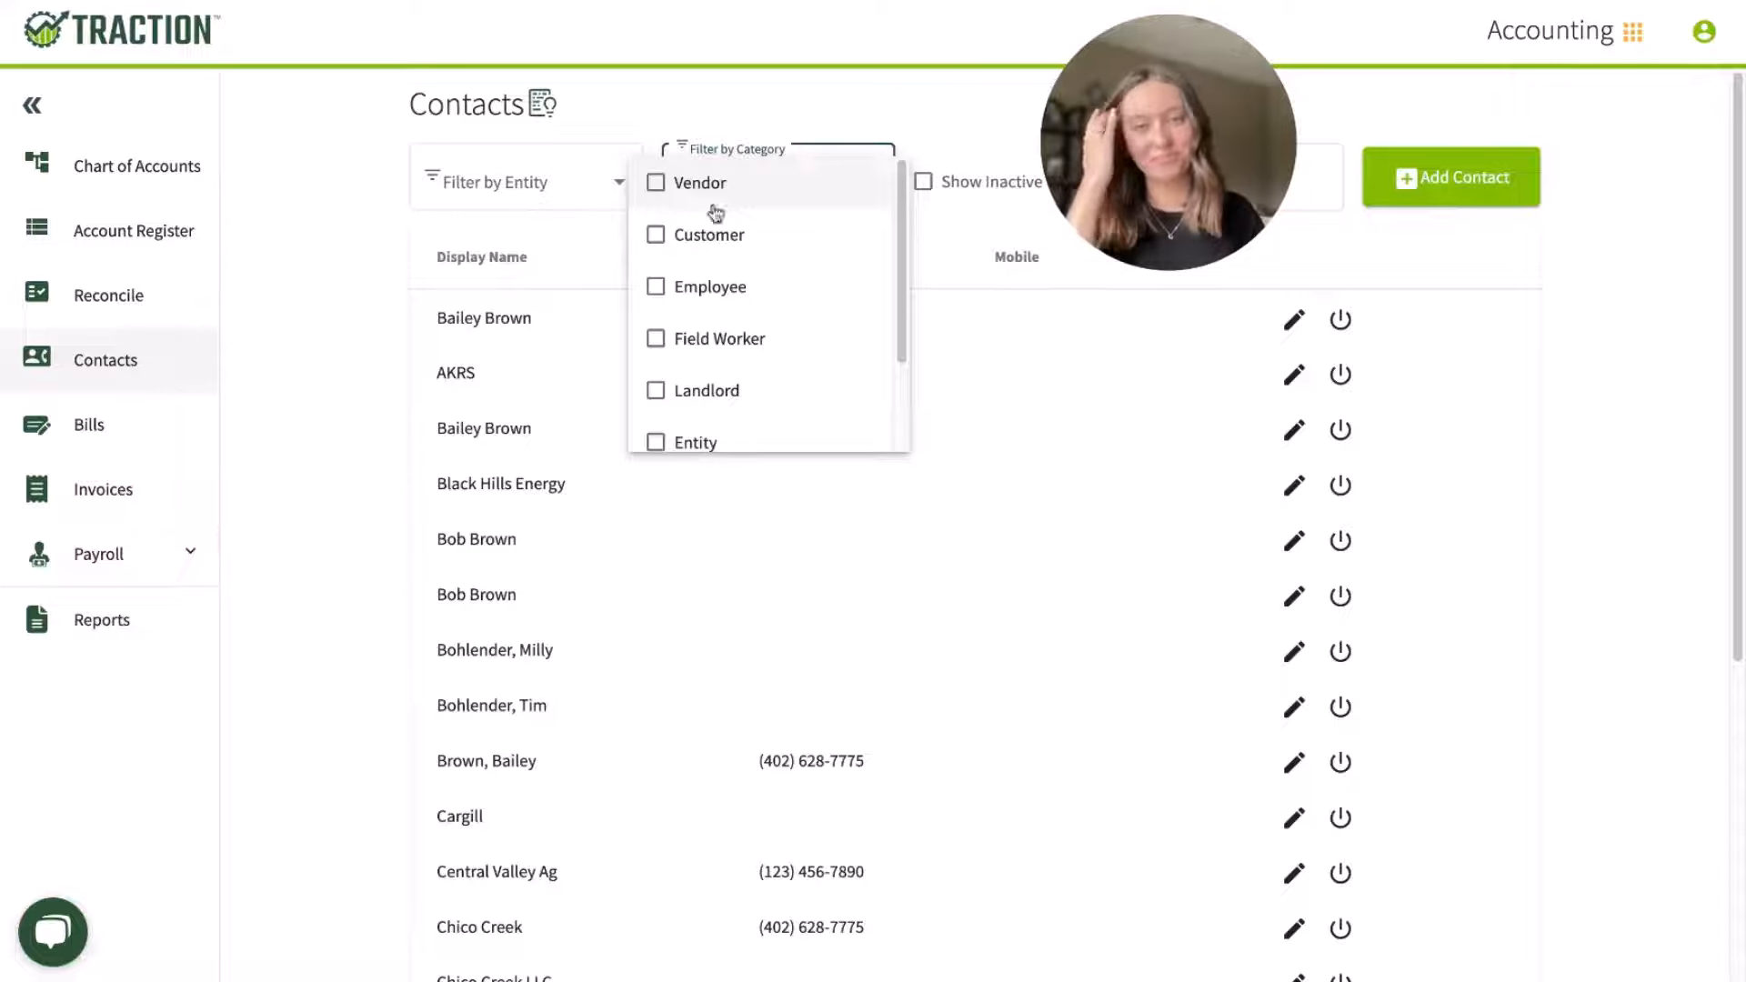
Step: Open the bills list and review the bills owed to Black Hills Energy
click(168, 437)
click(167, 438)
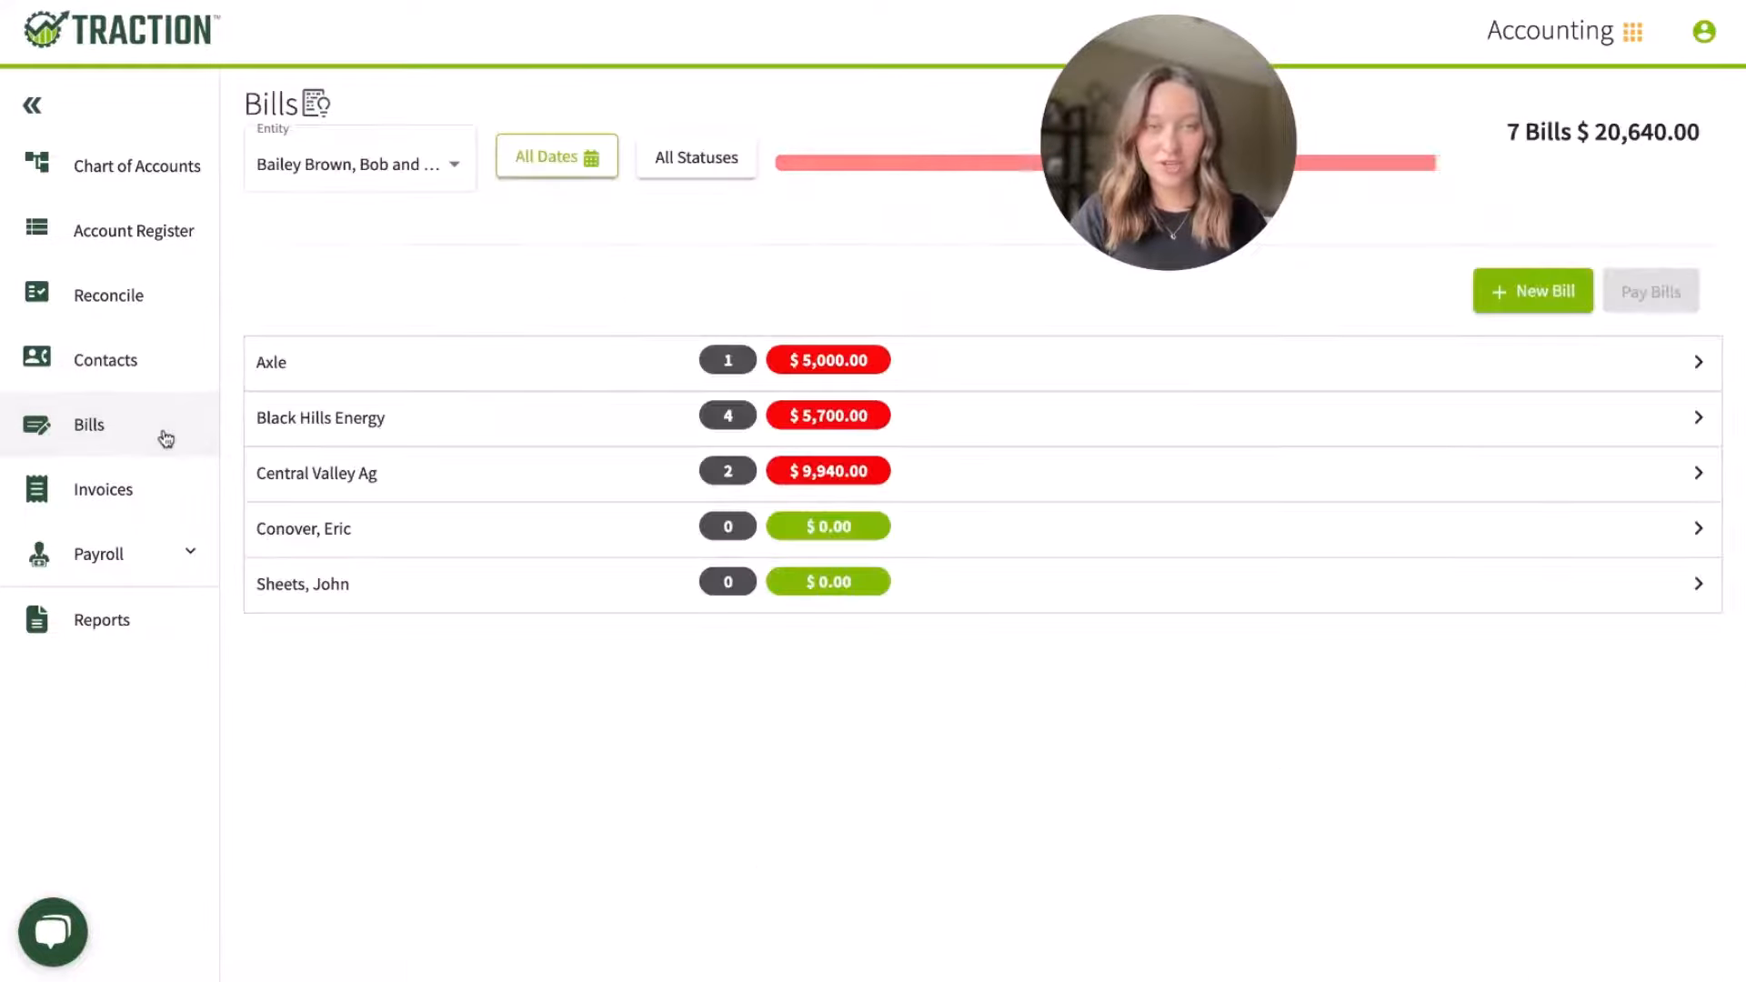
click(591, 429)
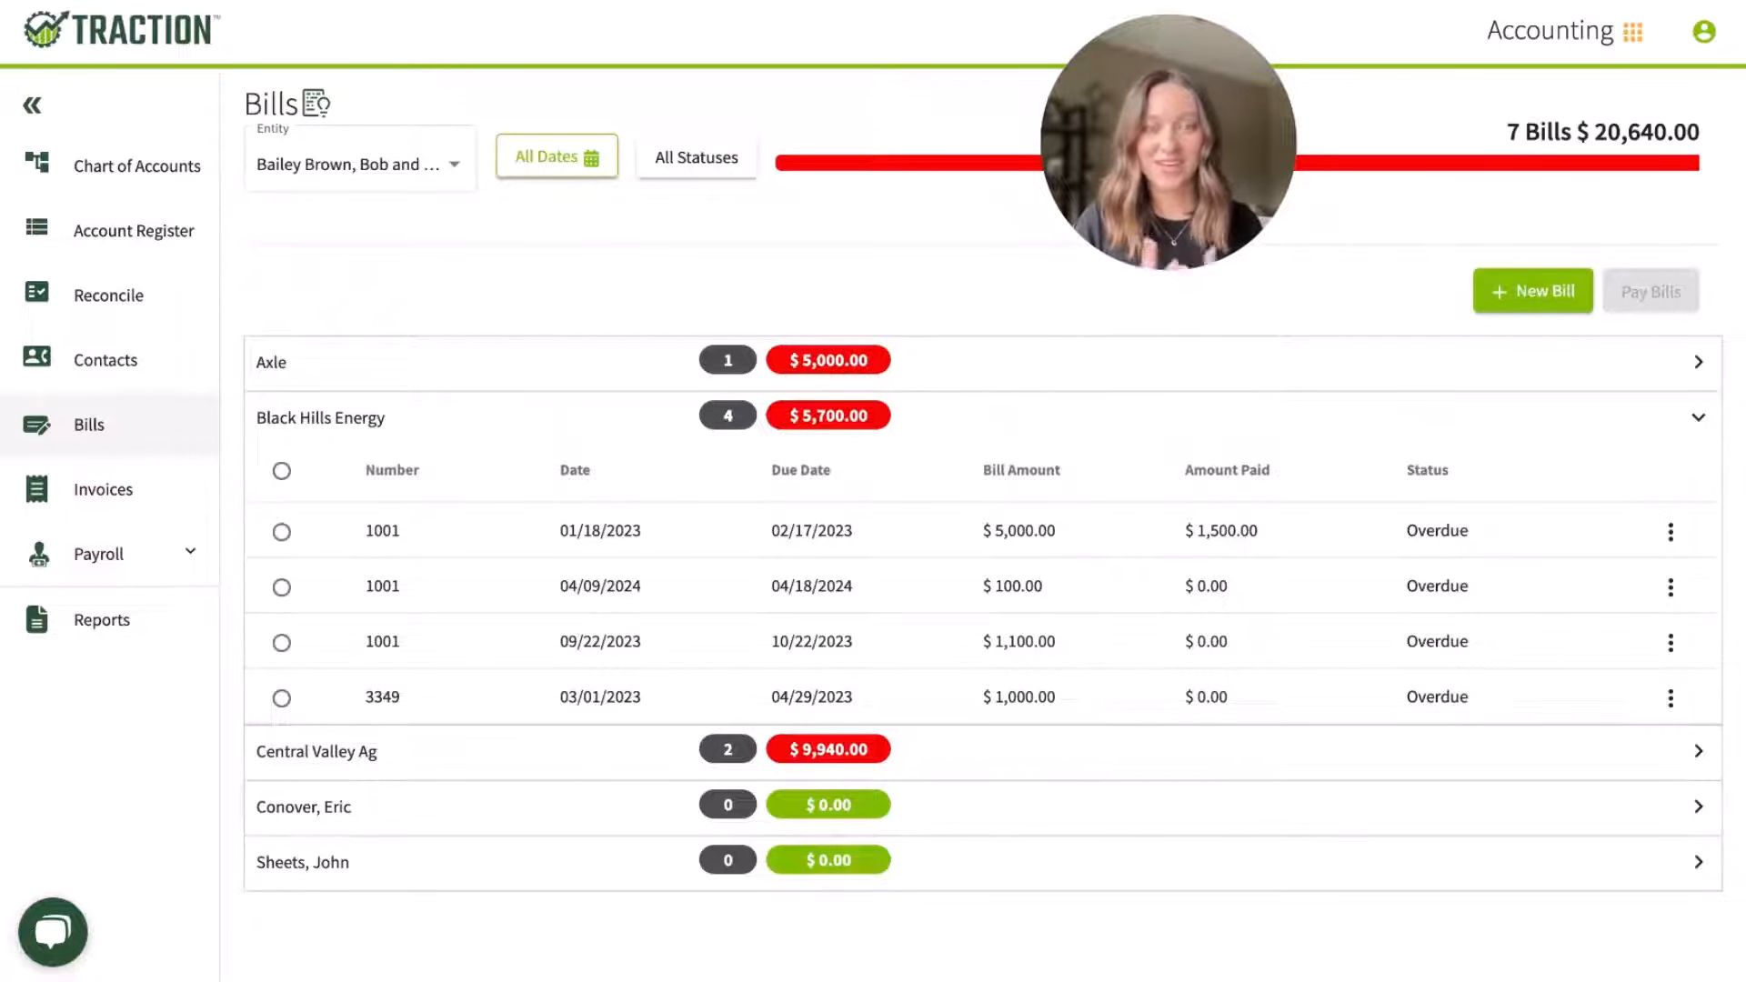
Step: Open the invoices list and expand two customers to review their individual invoices, then collapse them
click(36, 507)
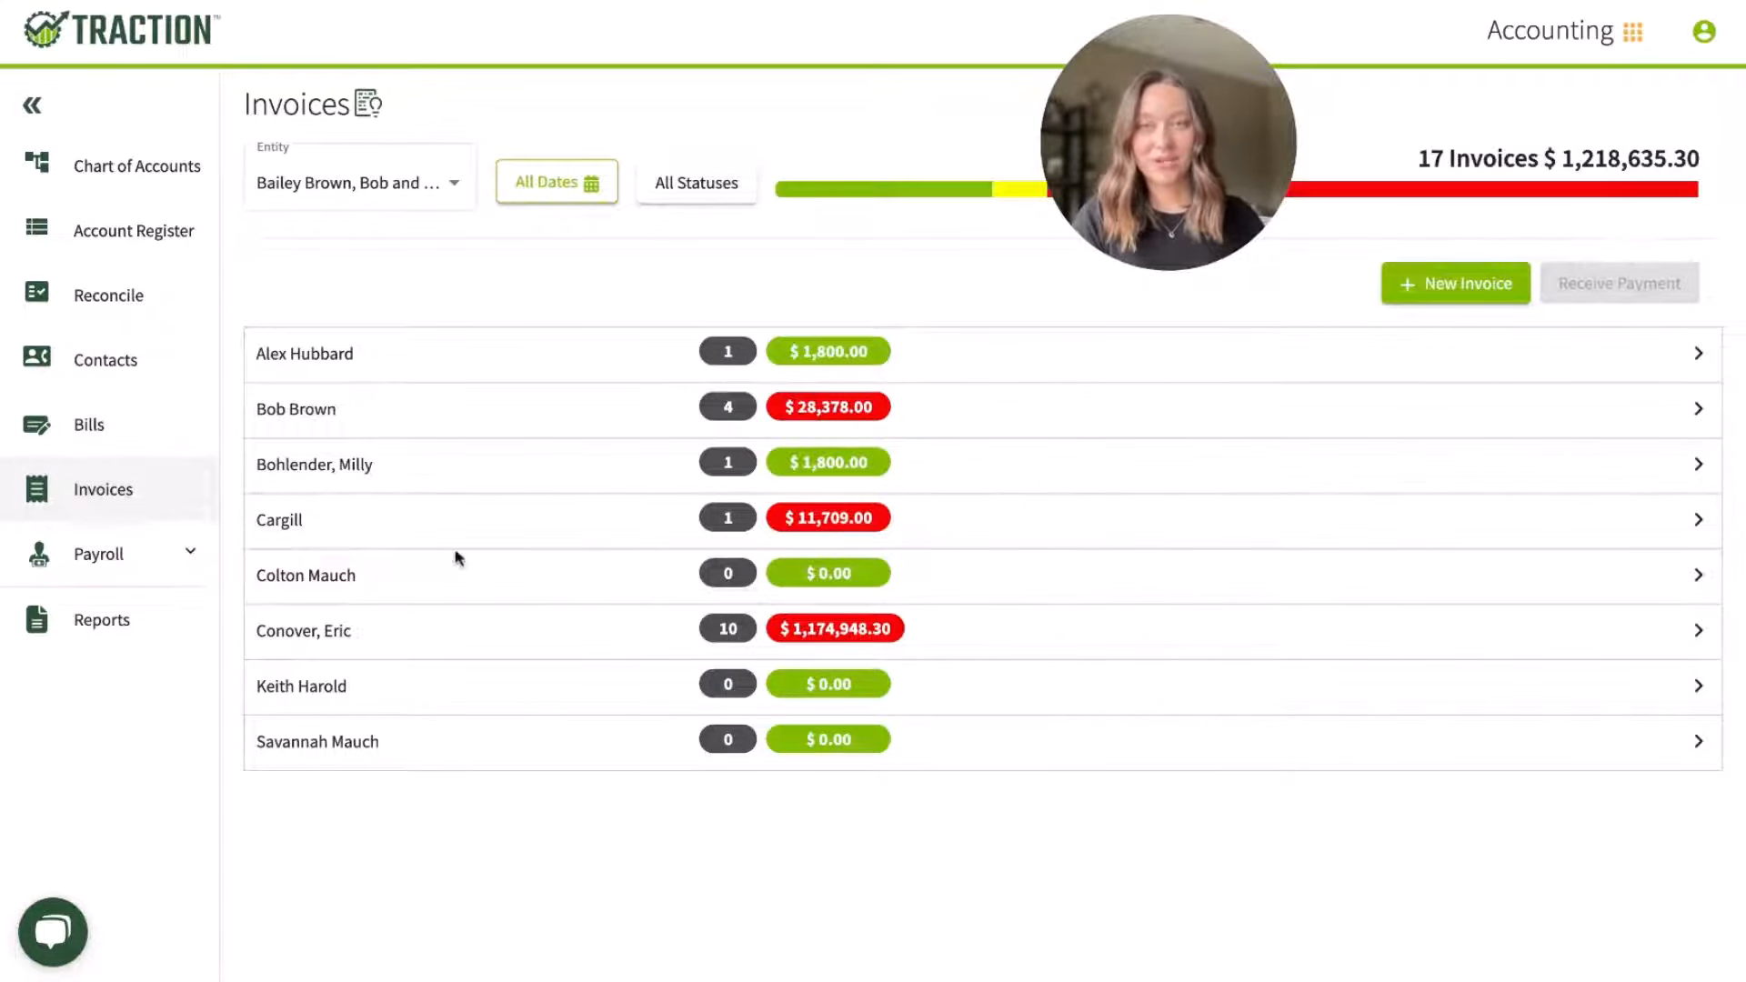
click(382, 647)
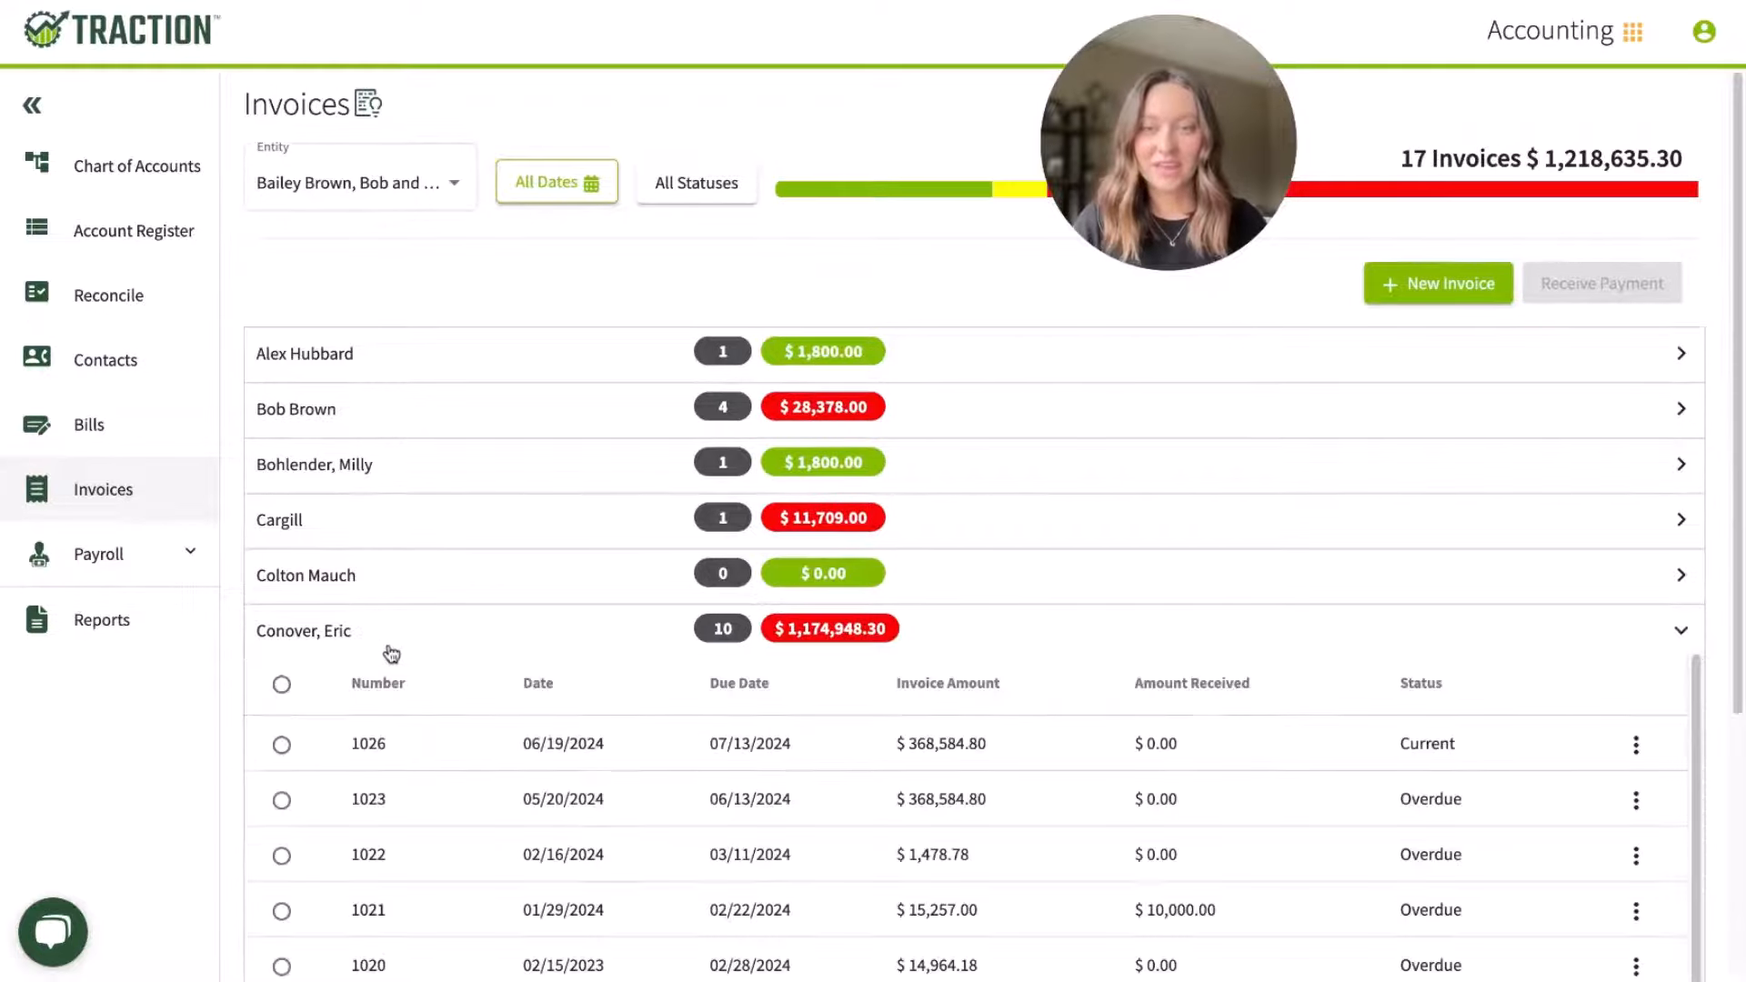
scroll(391, 653, down, 2)
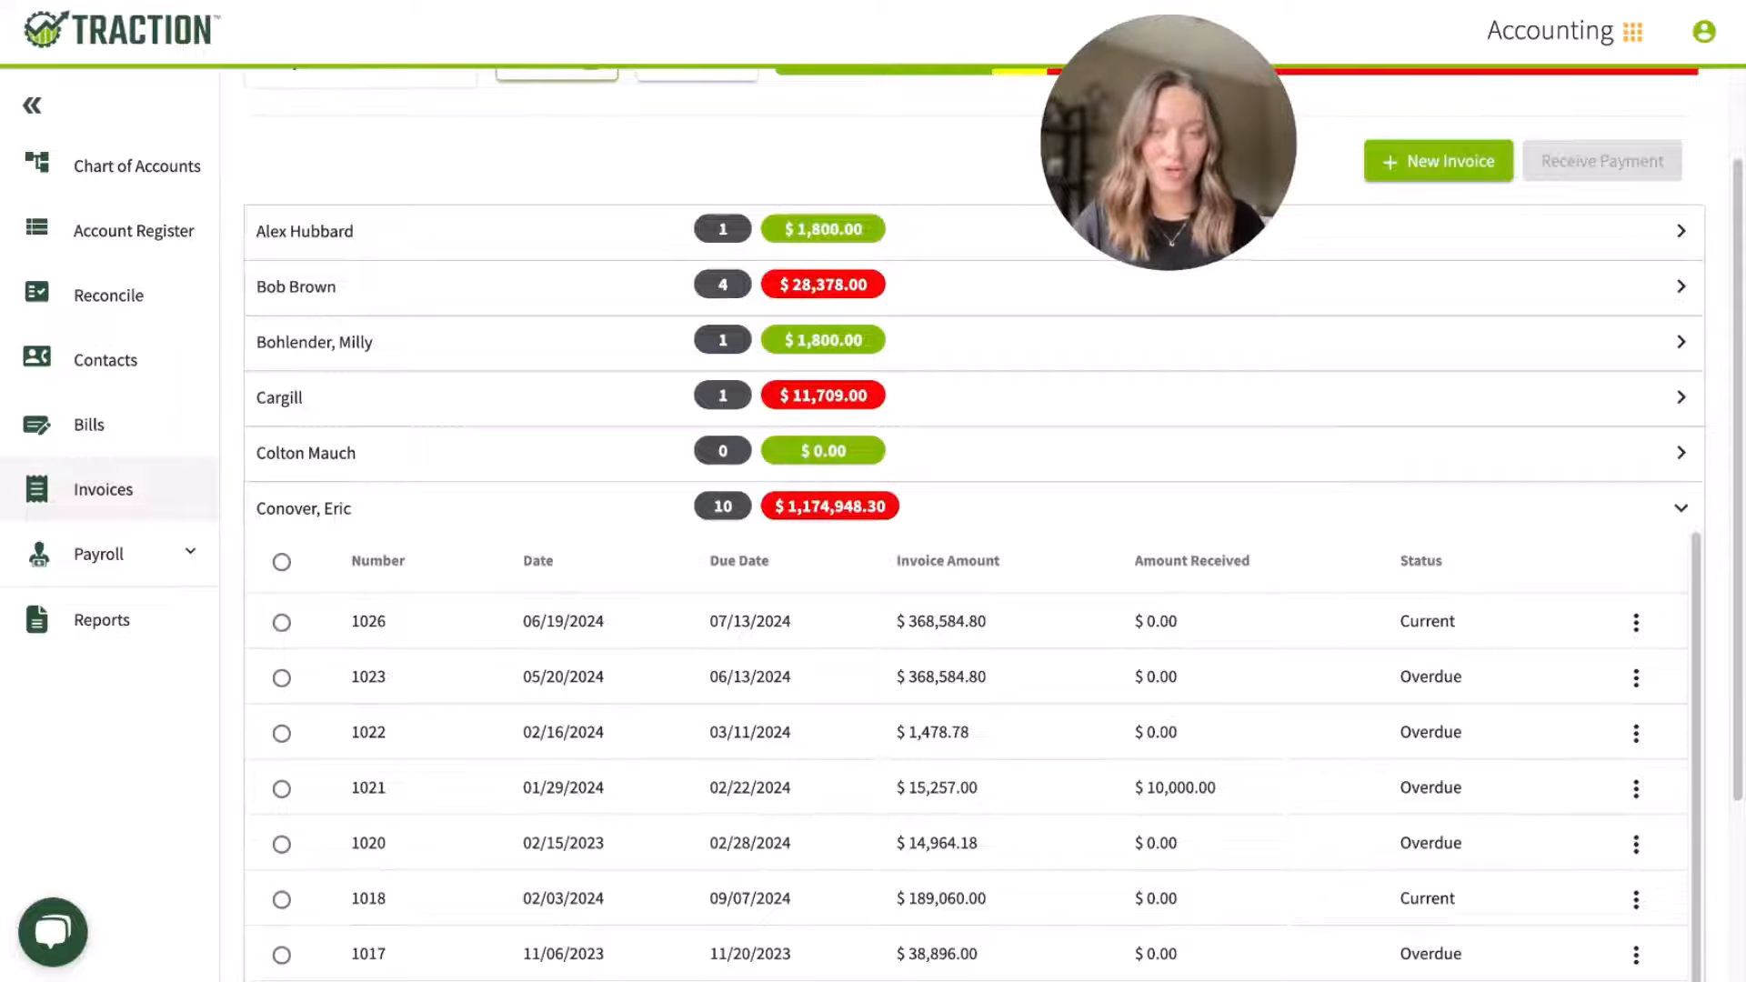
scroll(966, 755, down, 1)
scroll(965, 754, up, 1)
scroll(966, 755, up, 2)
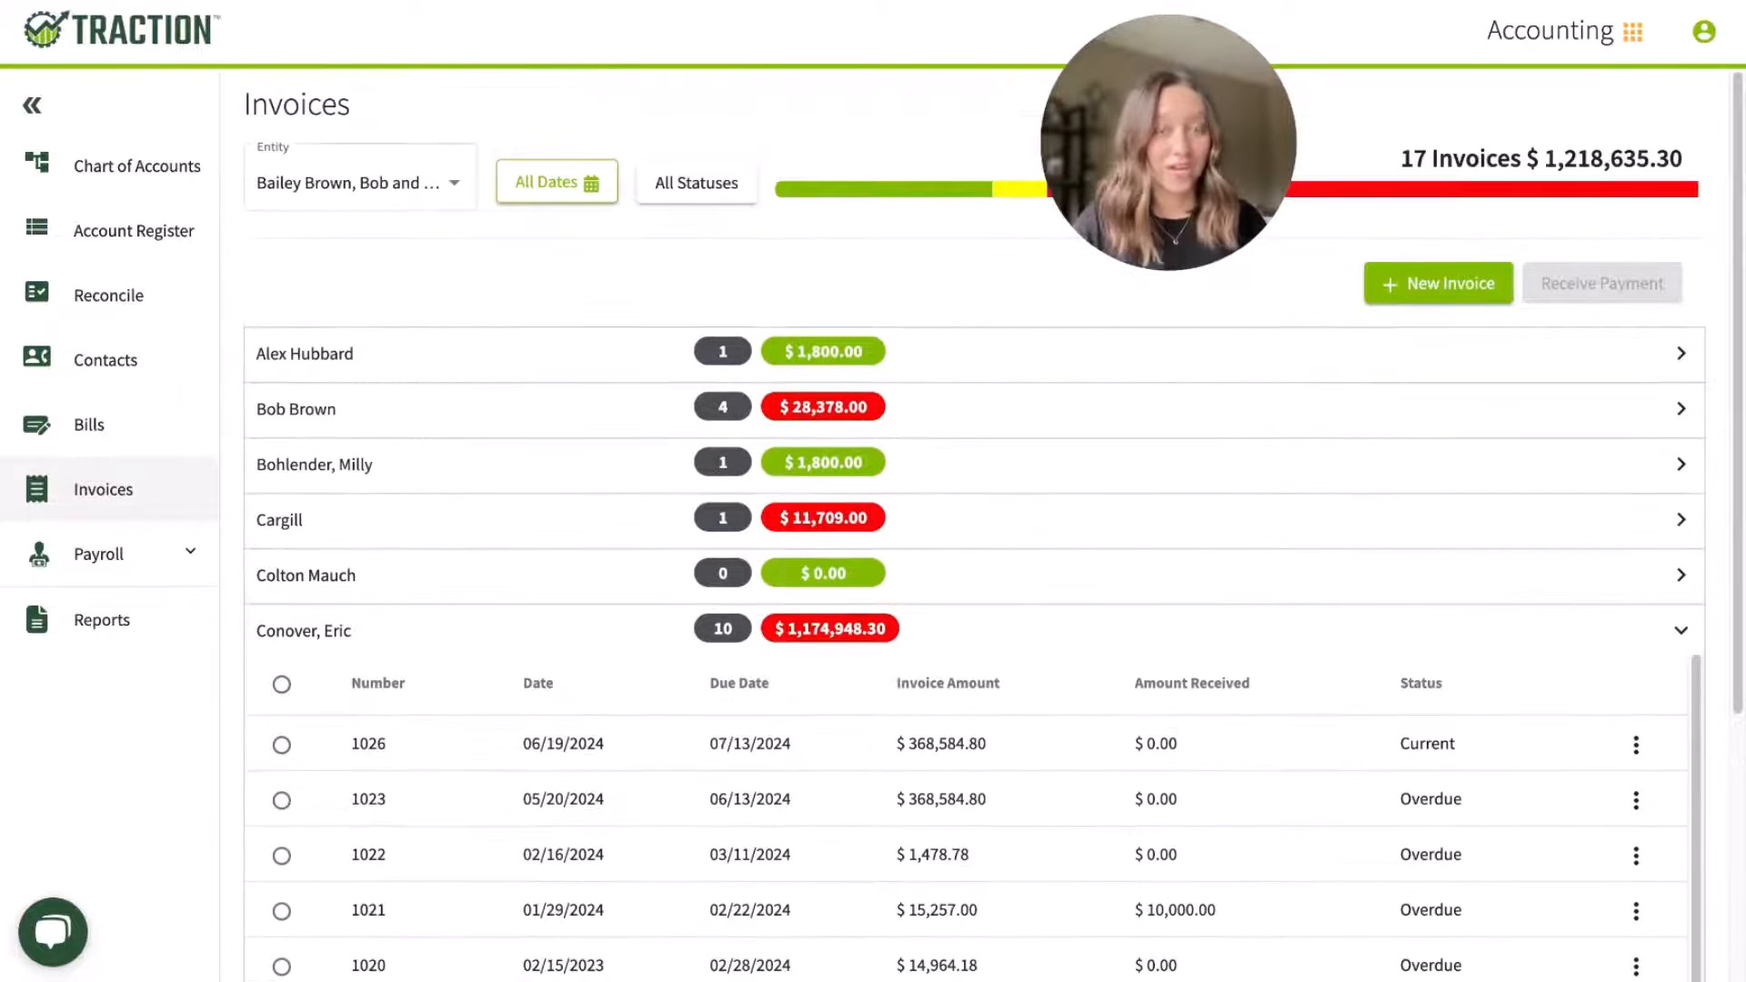
click(401, 480)
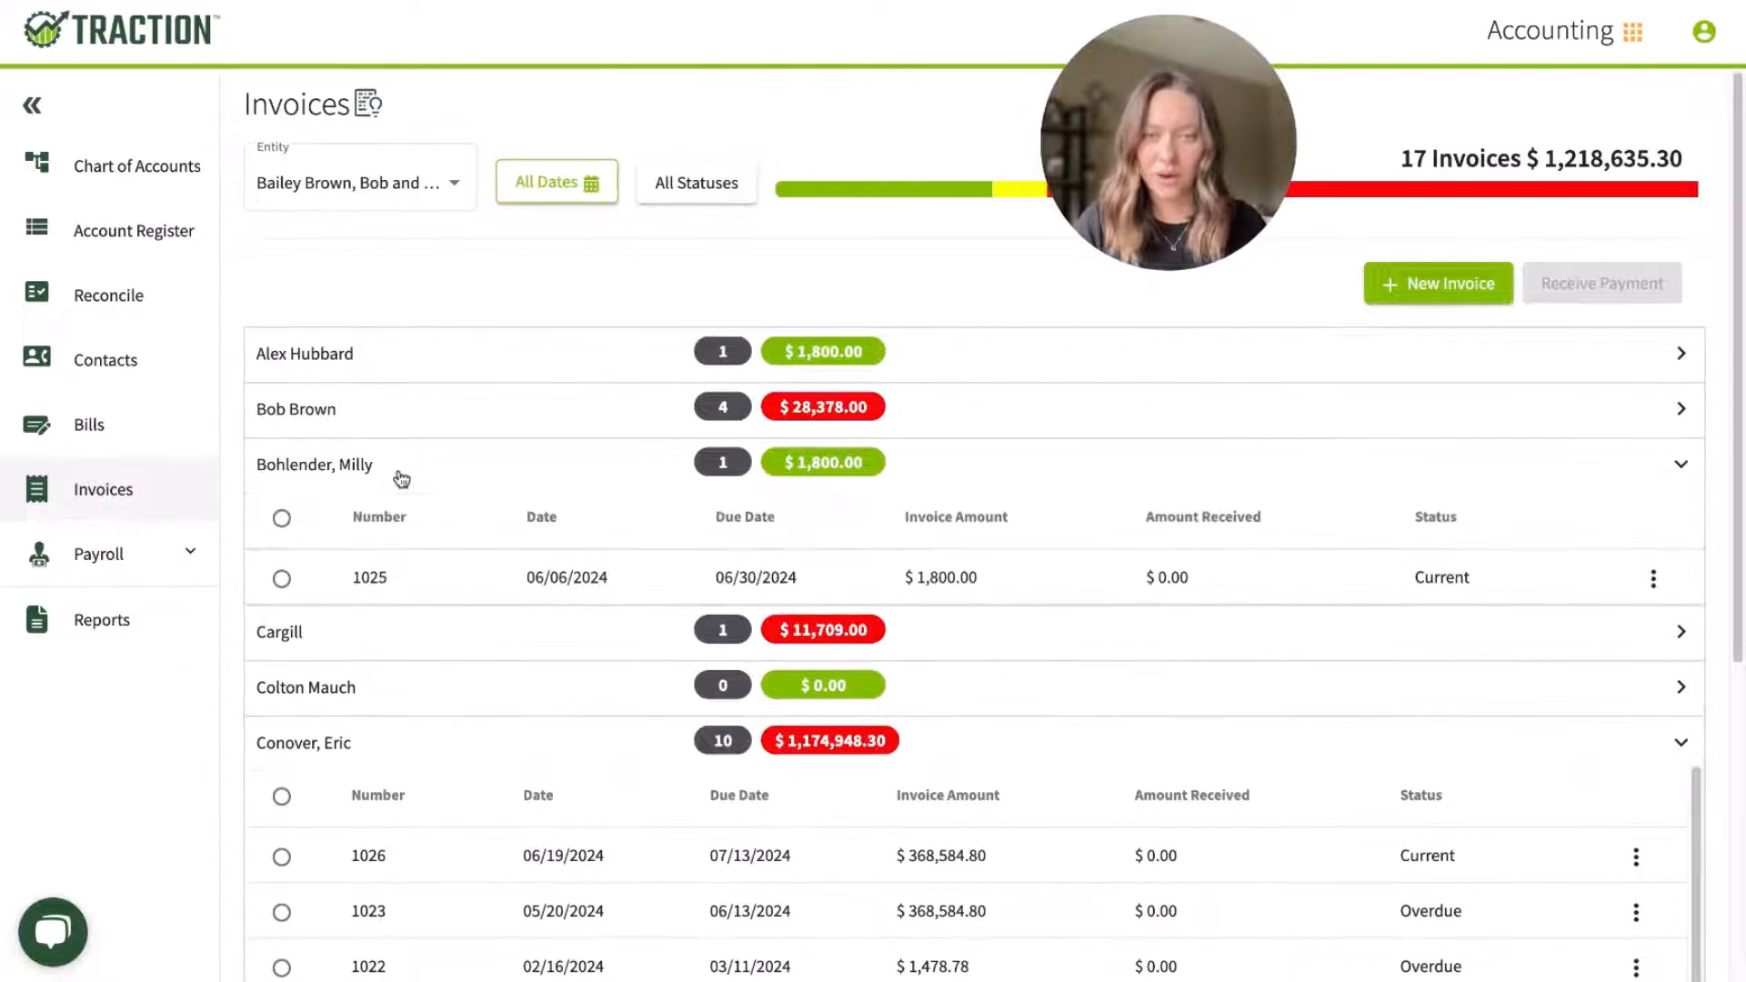
click(401, 479)
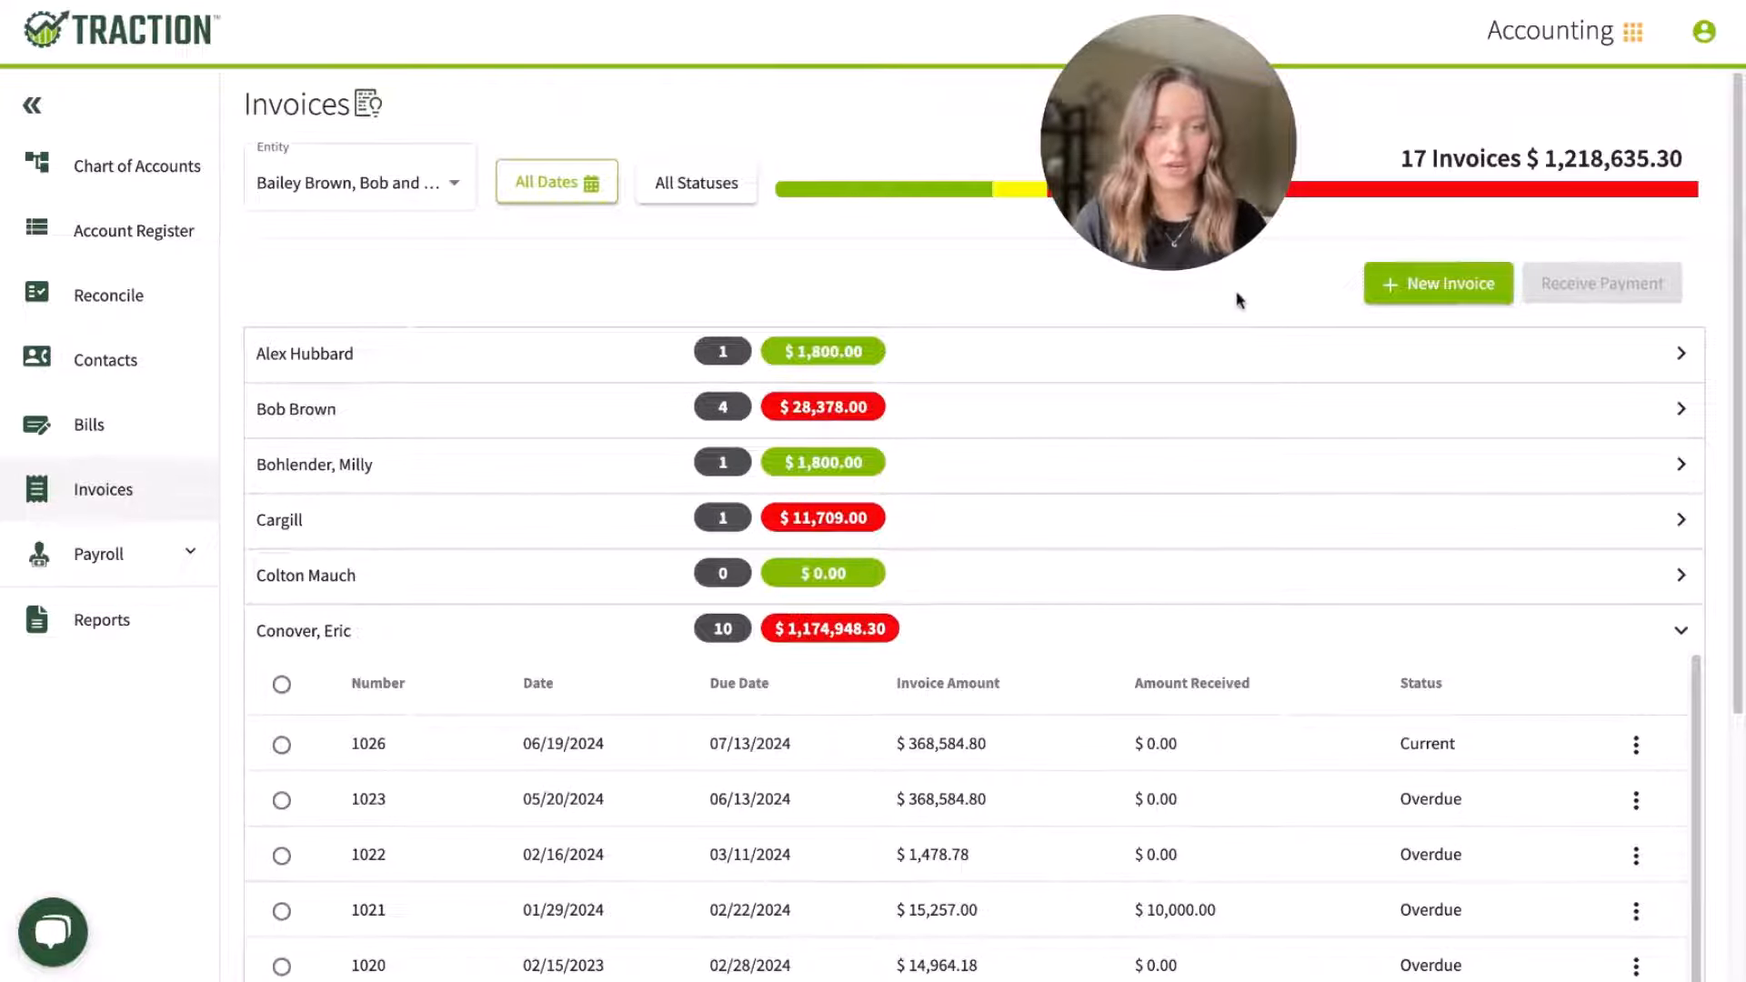
click(1151, 645)
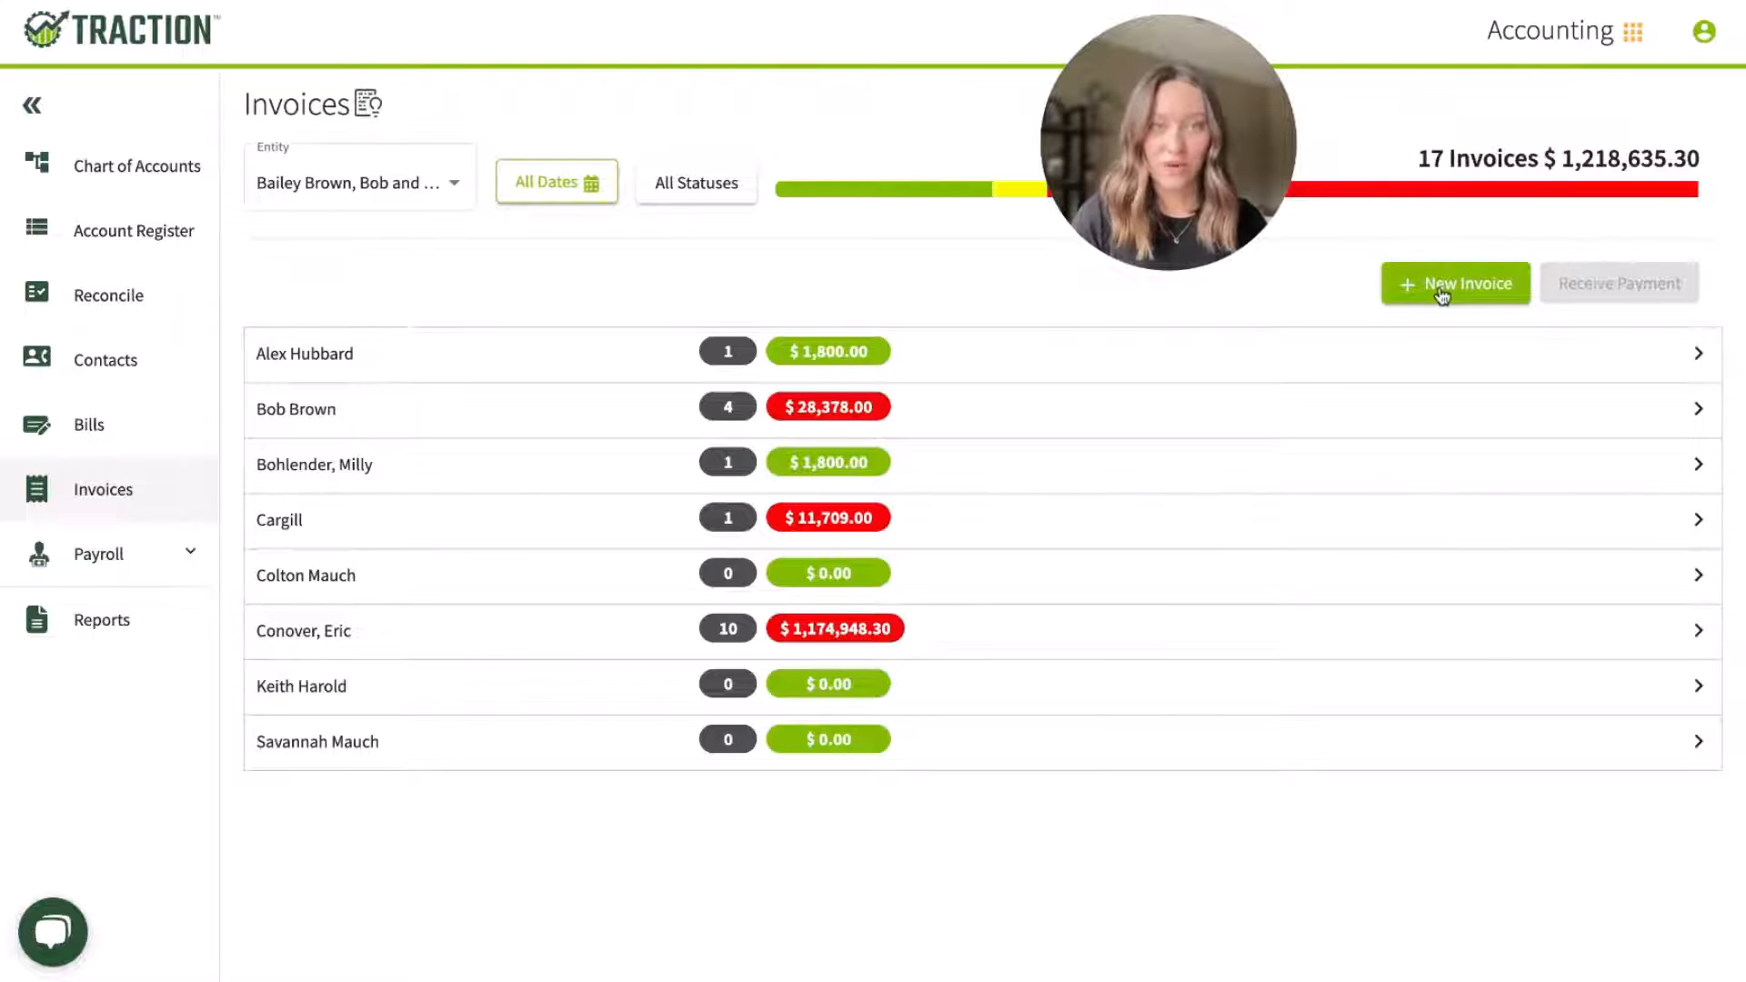
Step: Start a new invoice from Chico Creek LLC - Land to the landowner customer, keeping the default invoice details
click(1455, 283)
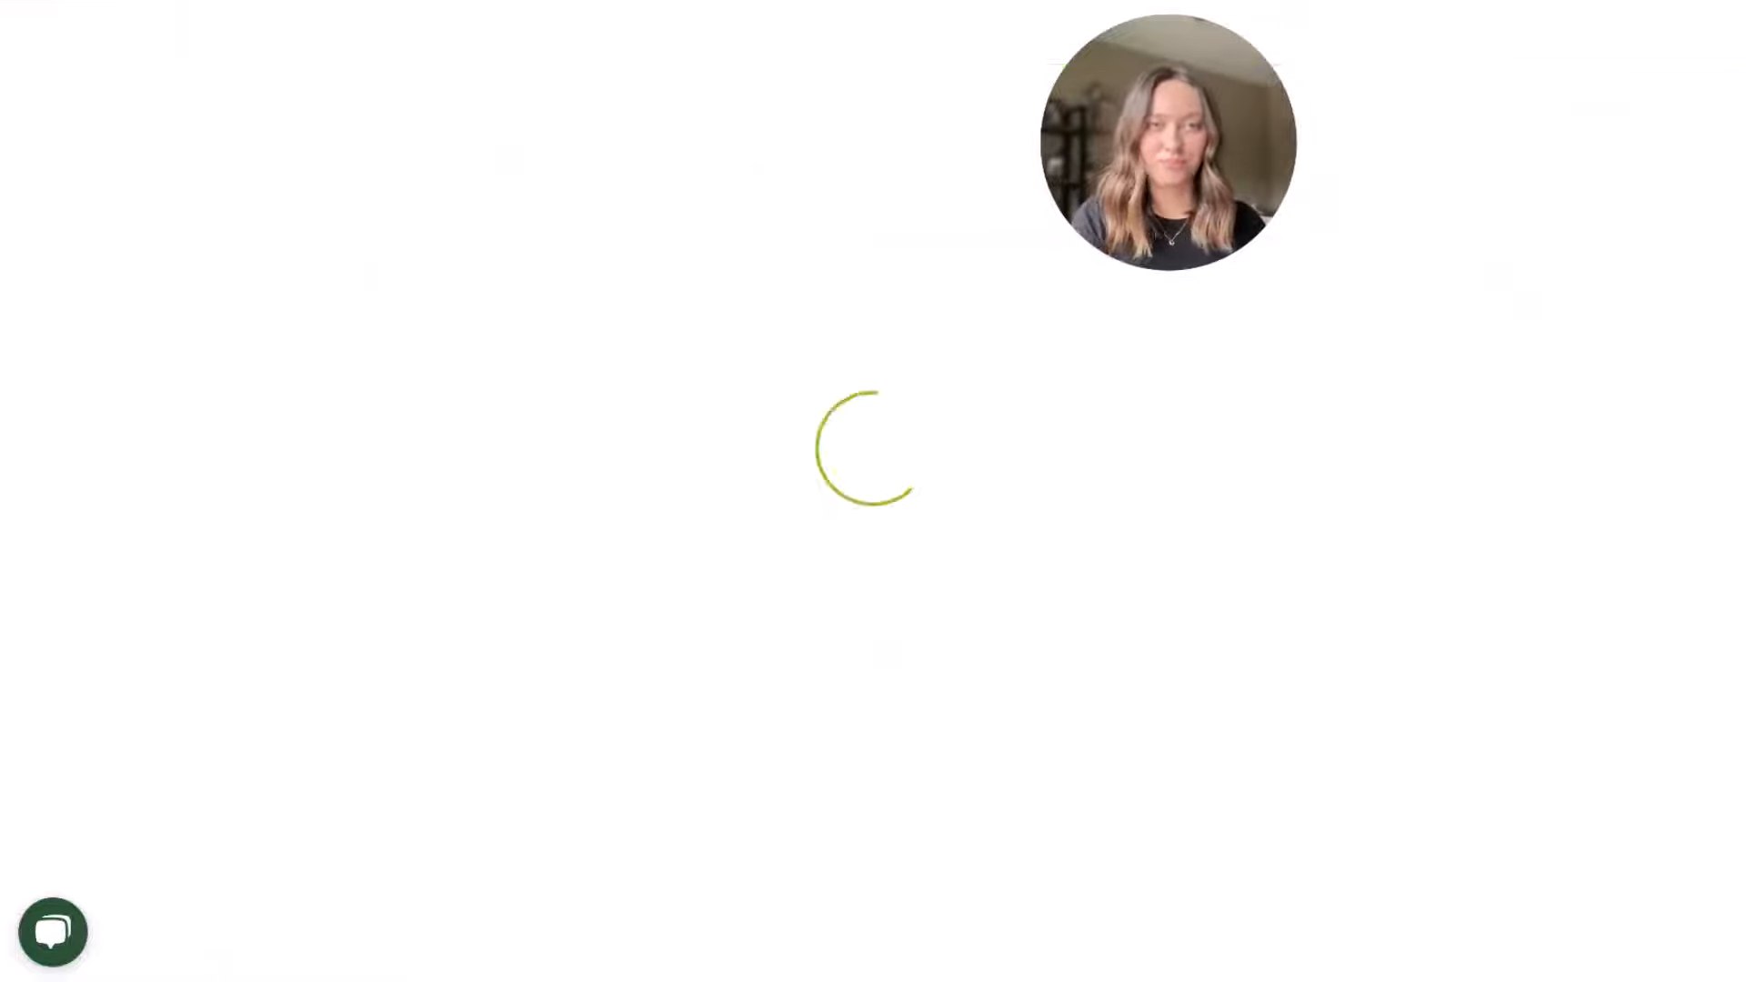
click(837, 325)
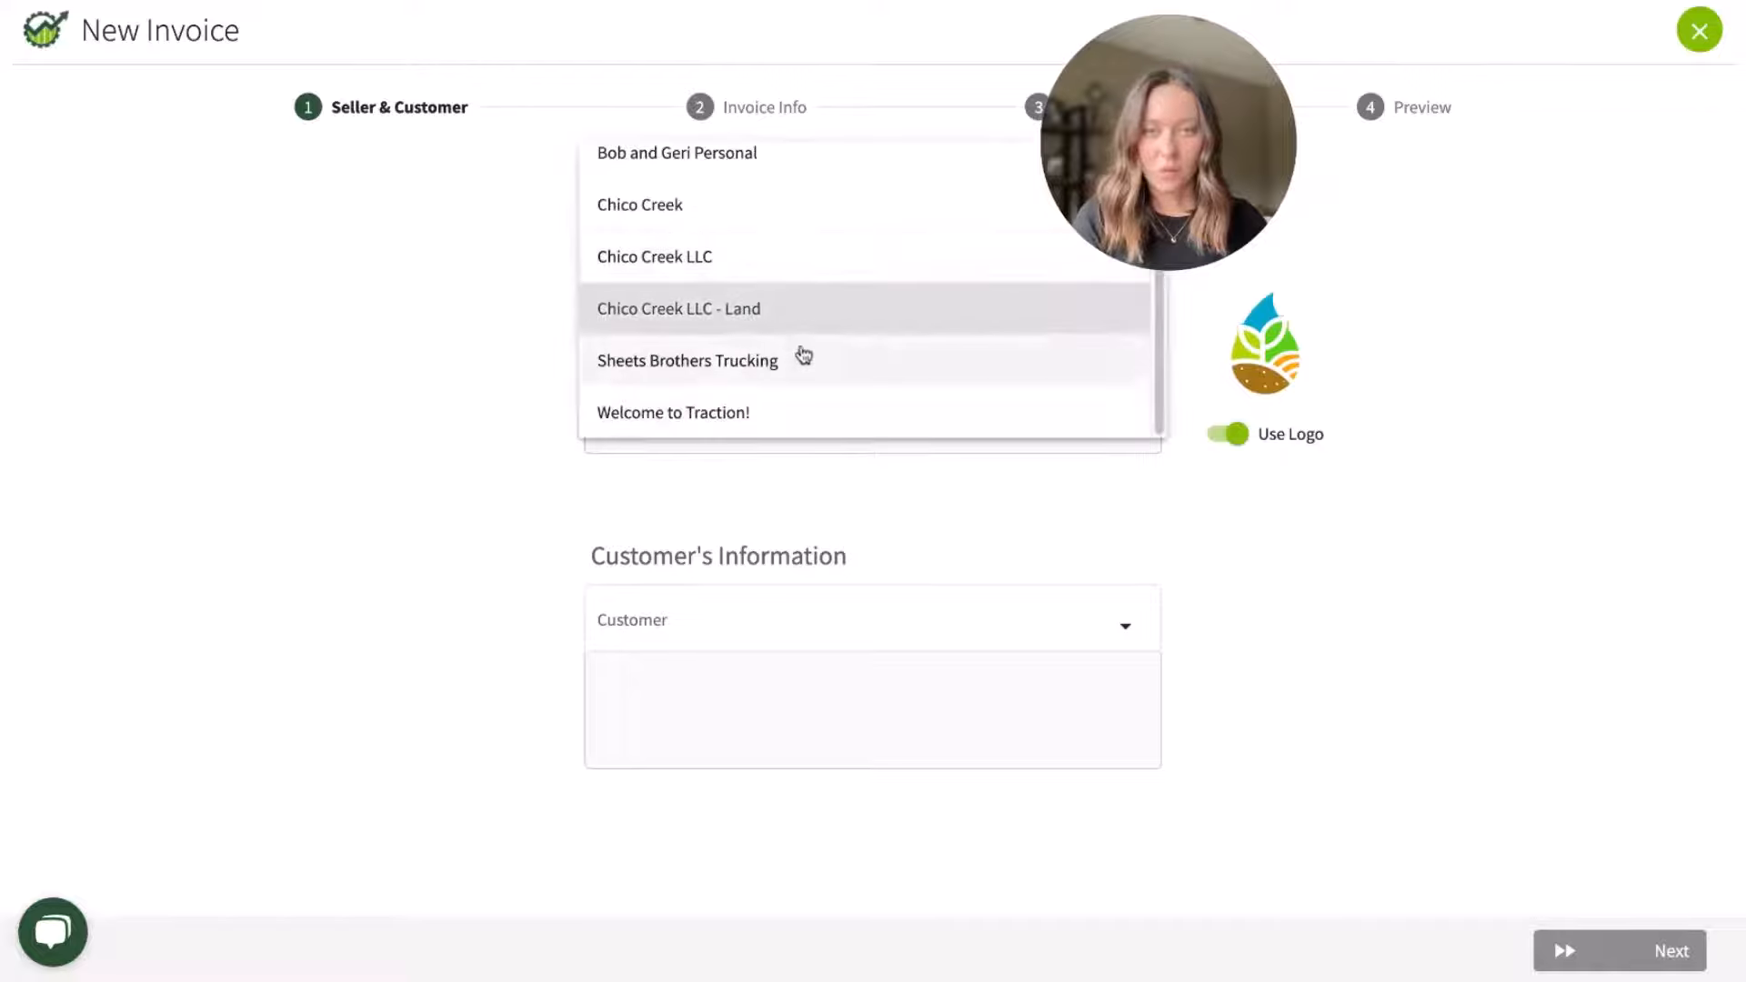
click(793, 628)
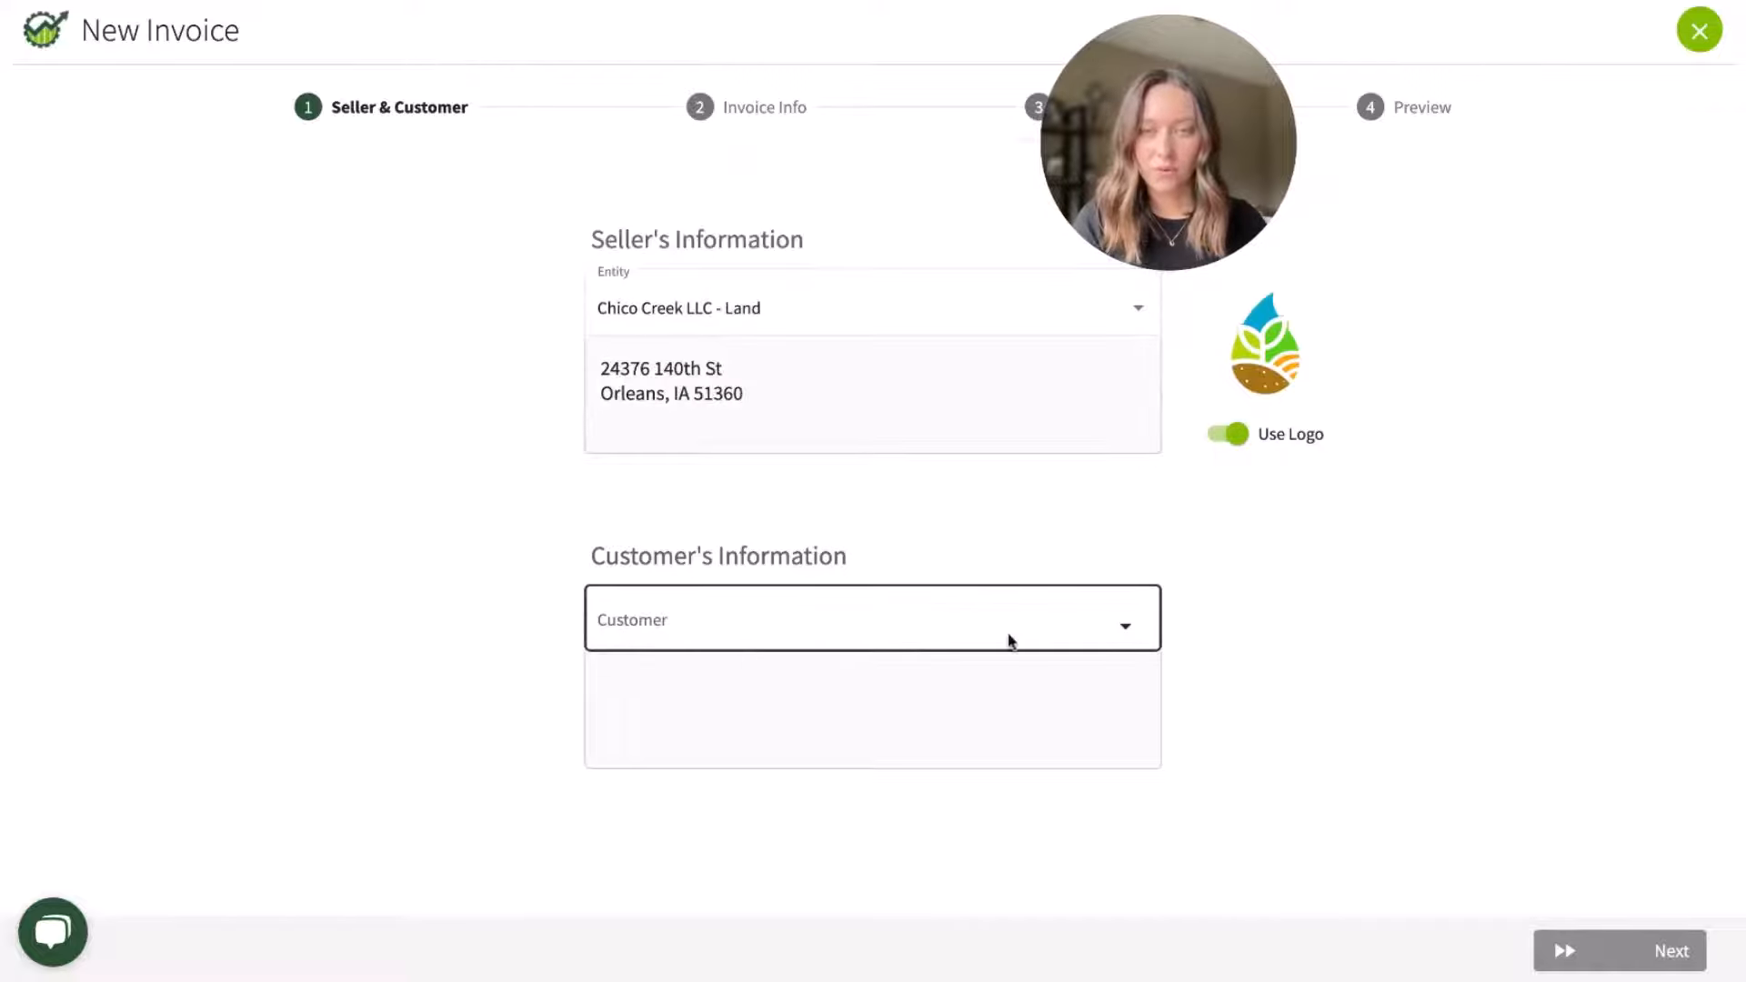
click(1074, 619)
scroll(795, 830, down, 2)
scroll(794, 829, down, 5)
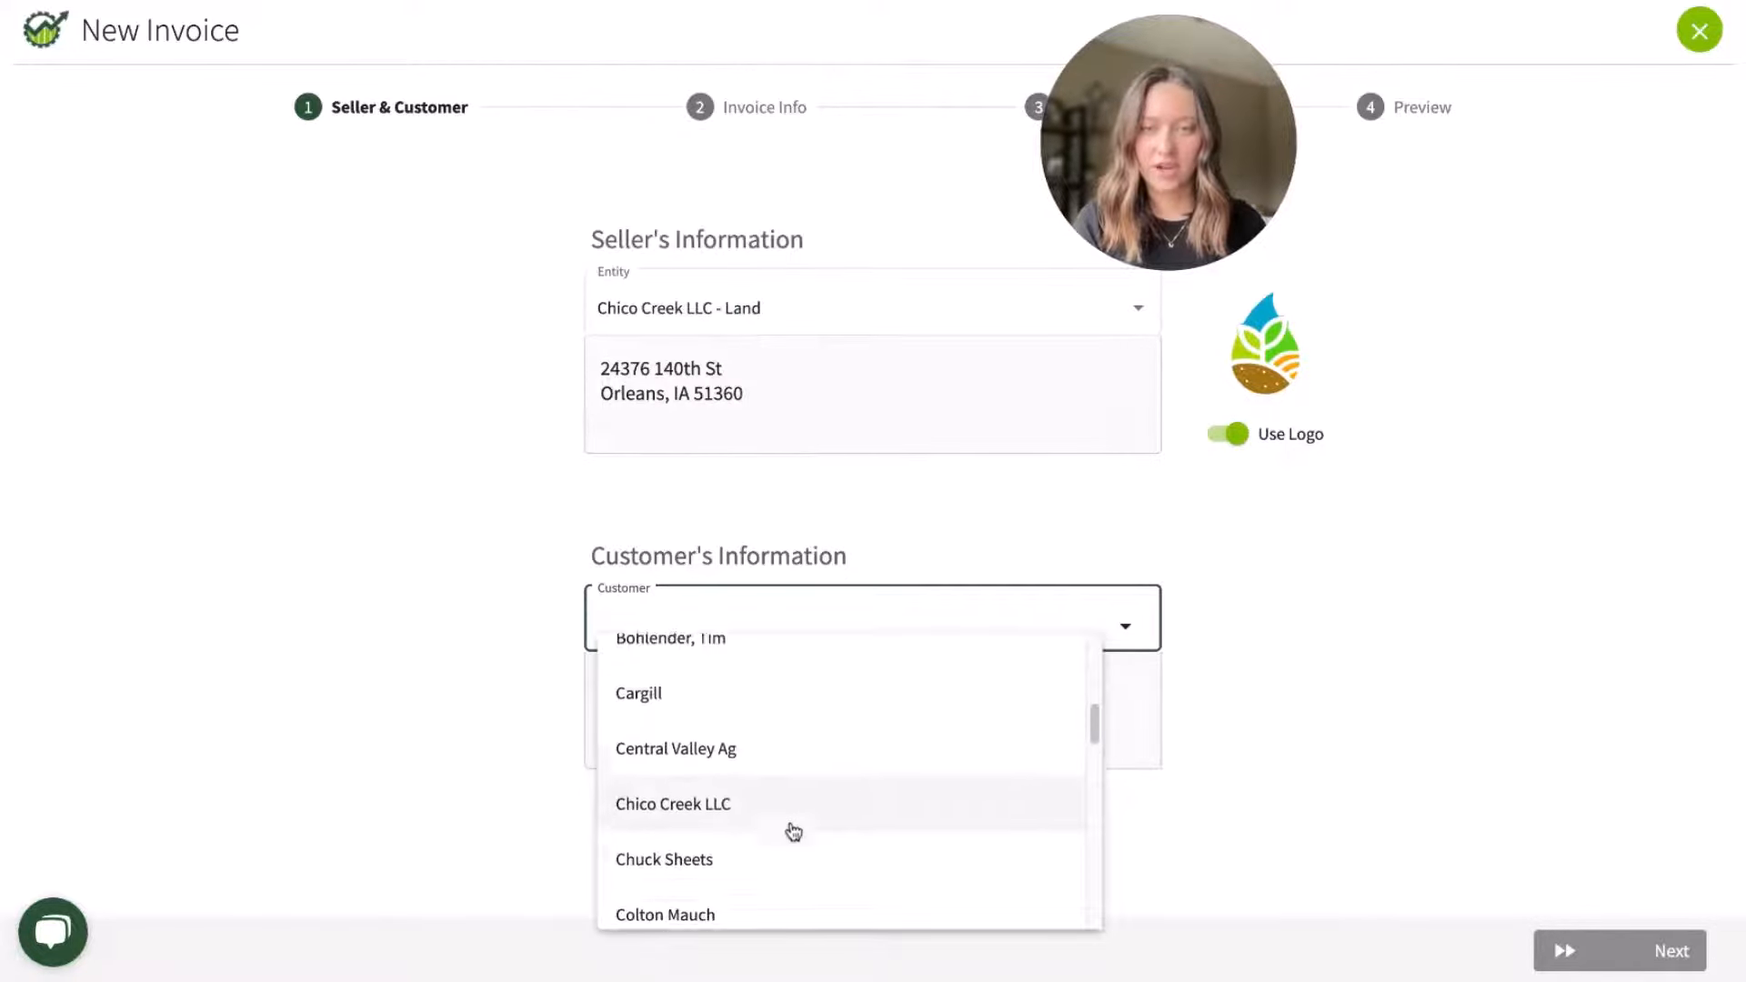
click(784, 828)
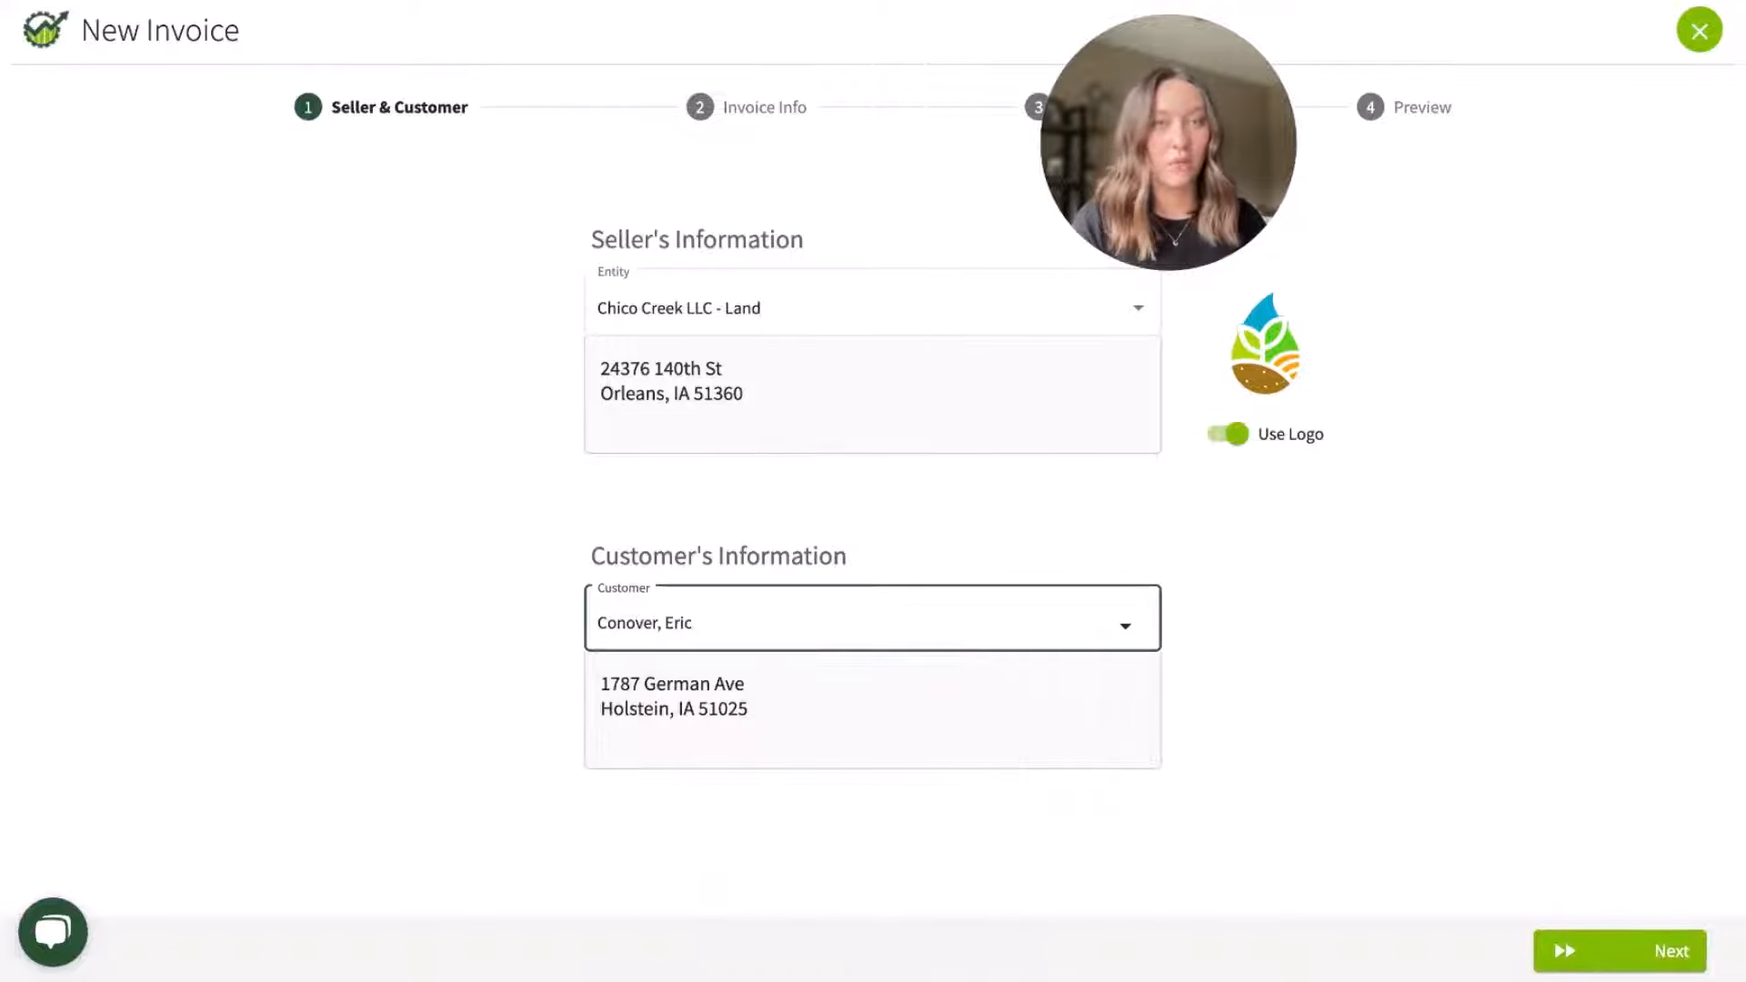
click(1632, 955)
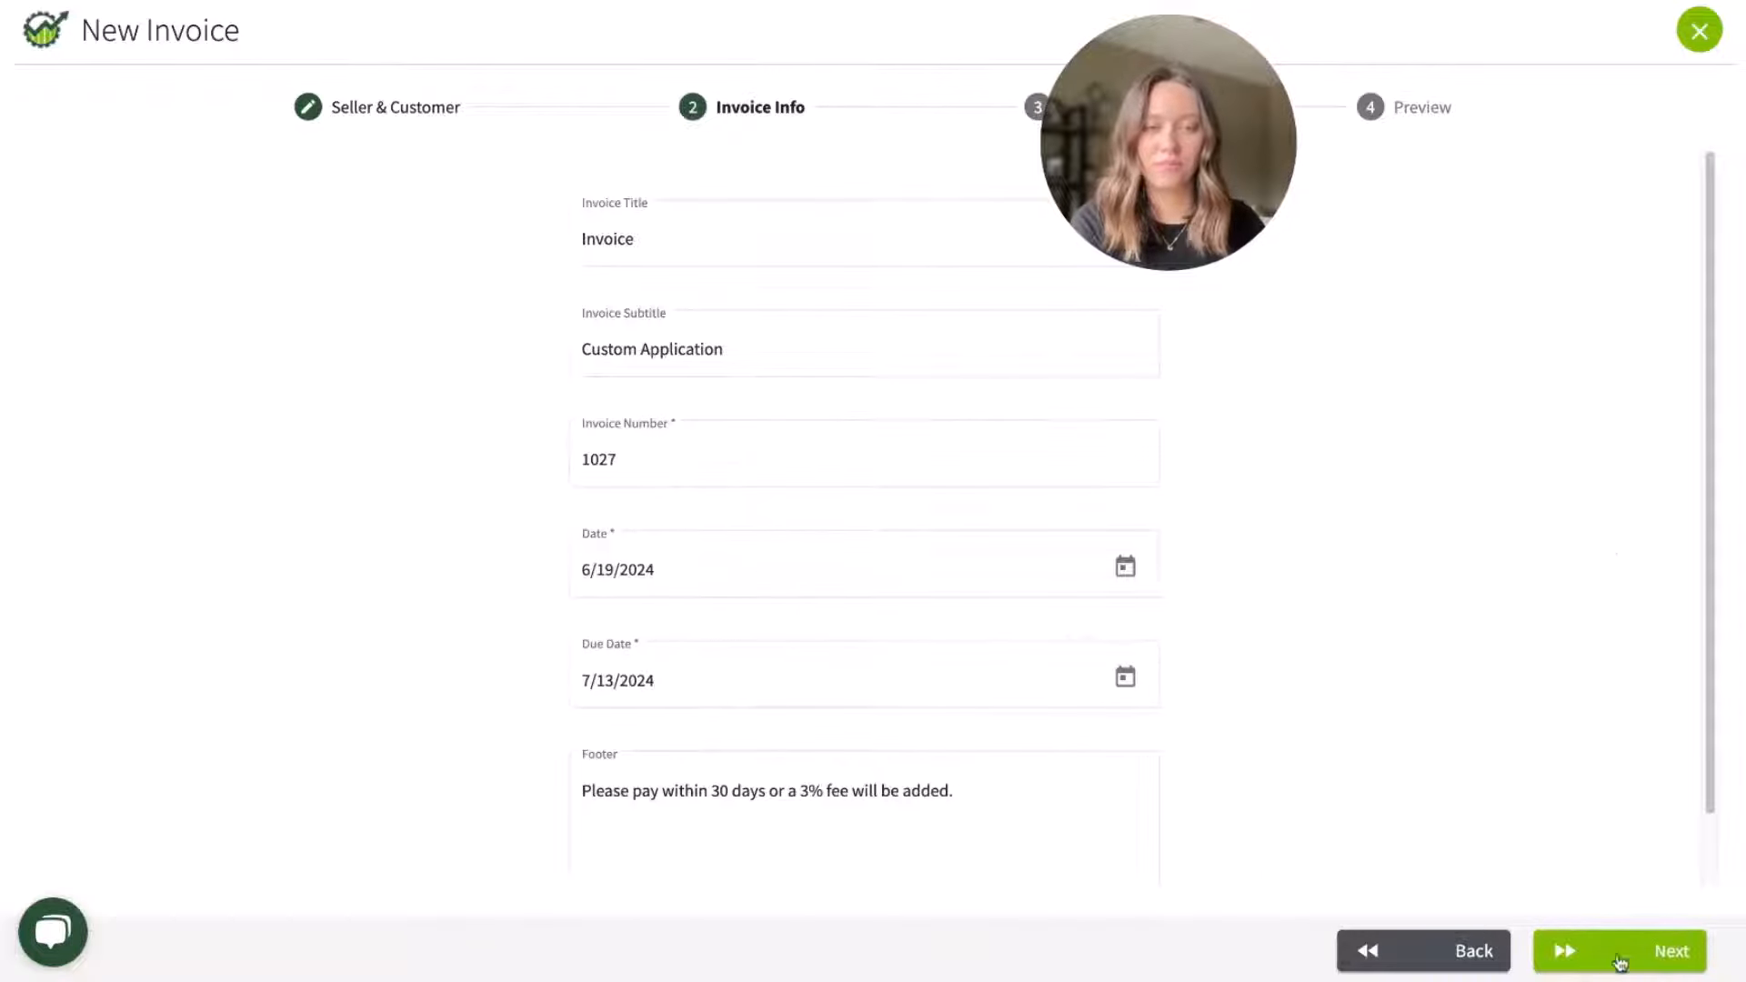
click(1618, 952)
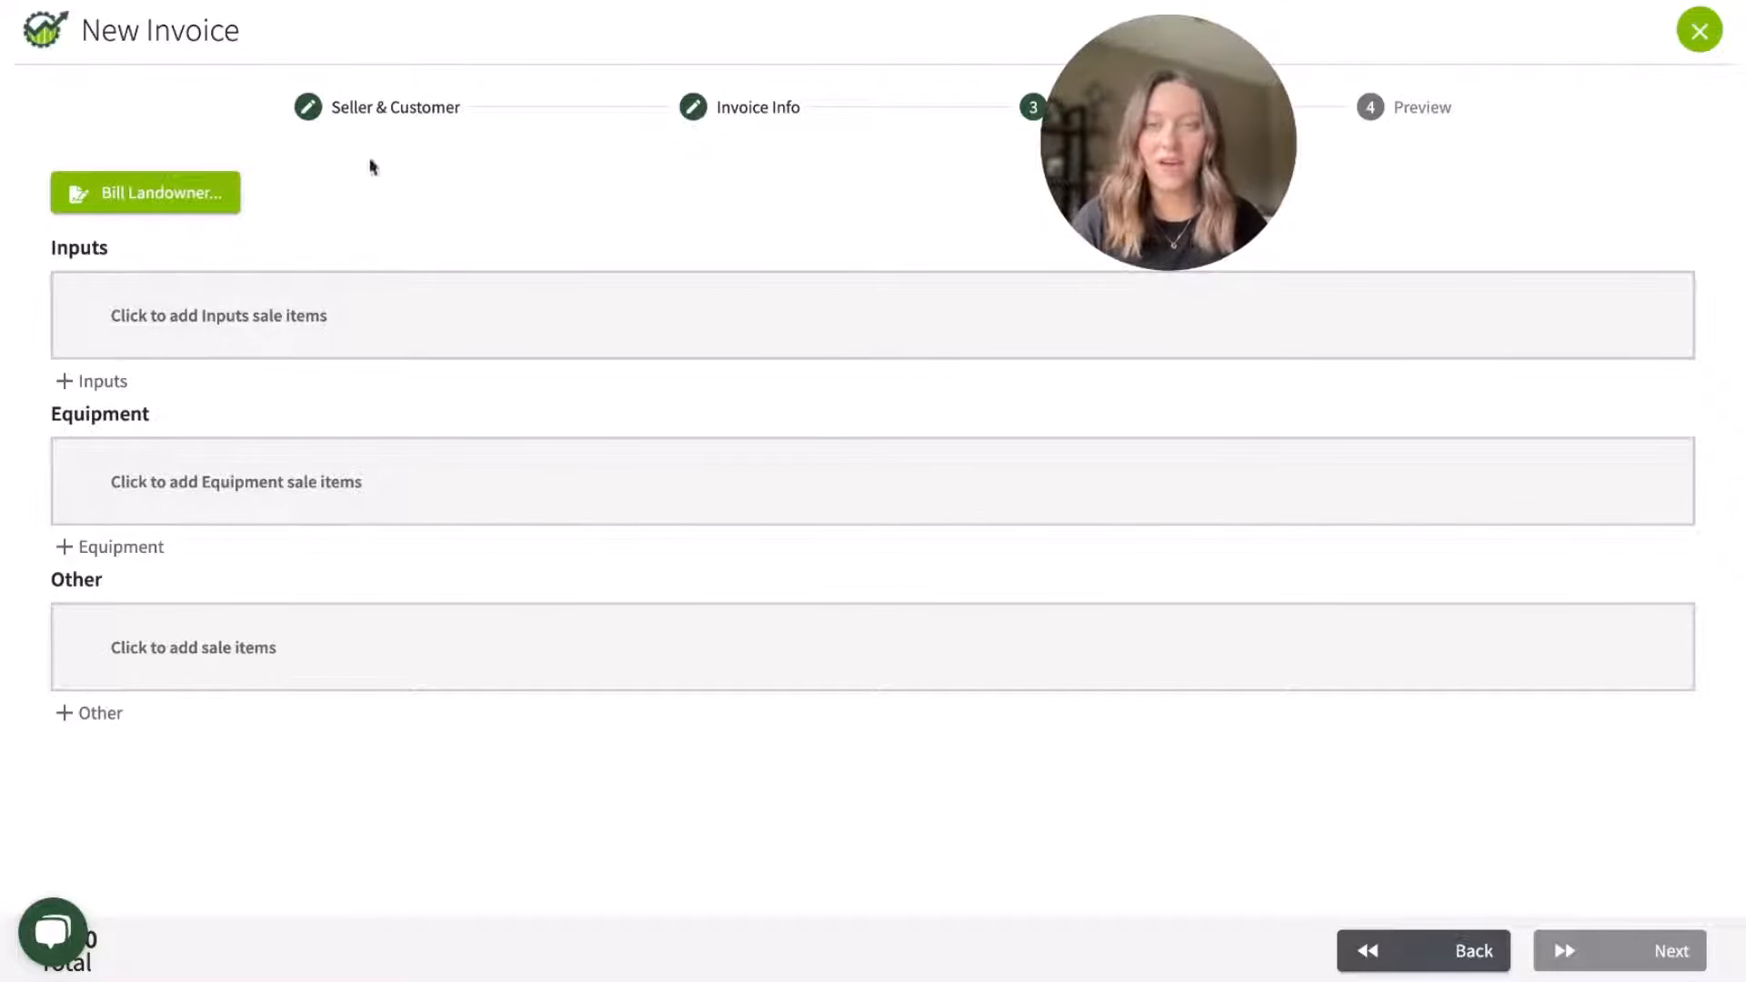
Step: Open landowner billing for the invoice, set the year to 2023, and include previously billed field records and equipment
click(212, 211)
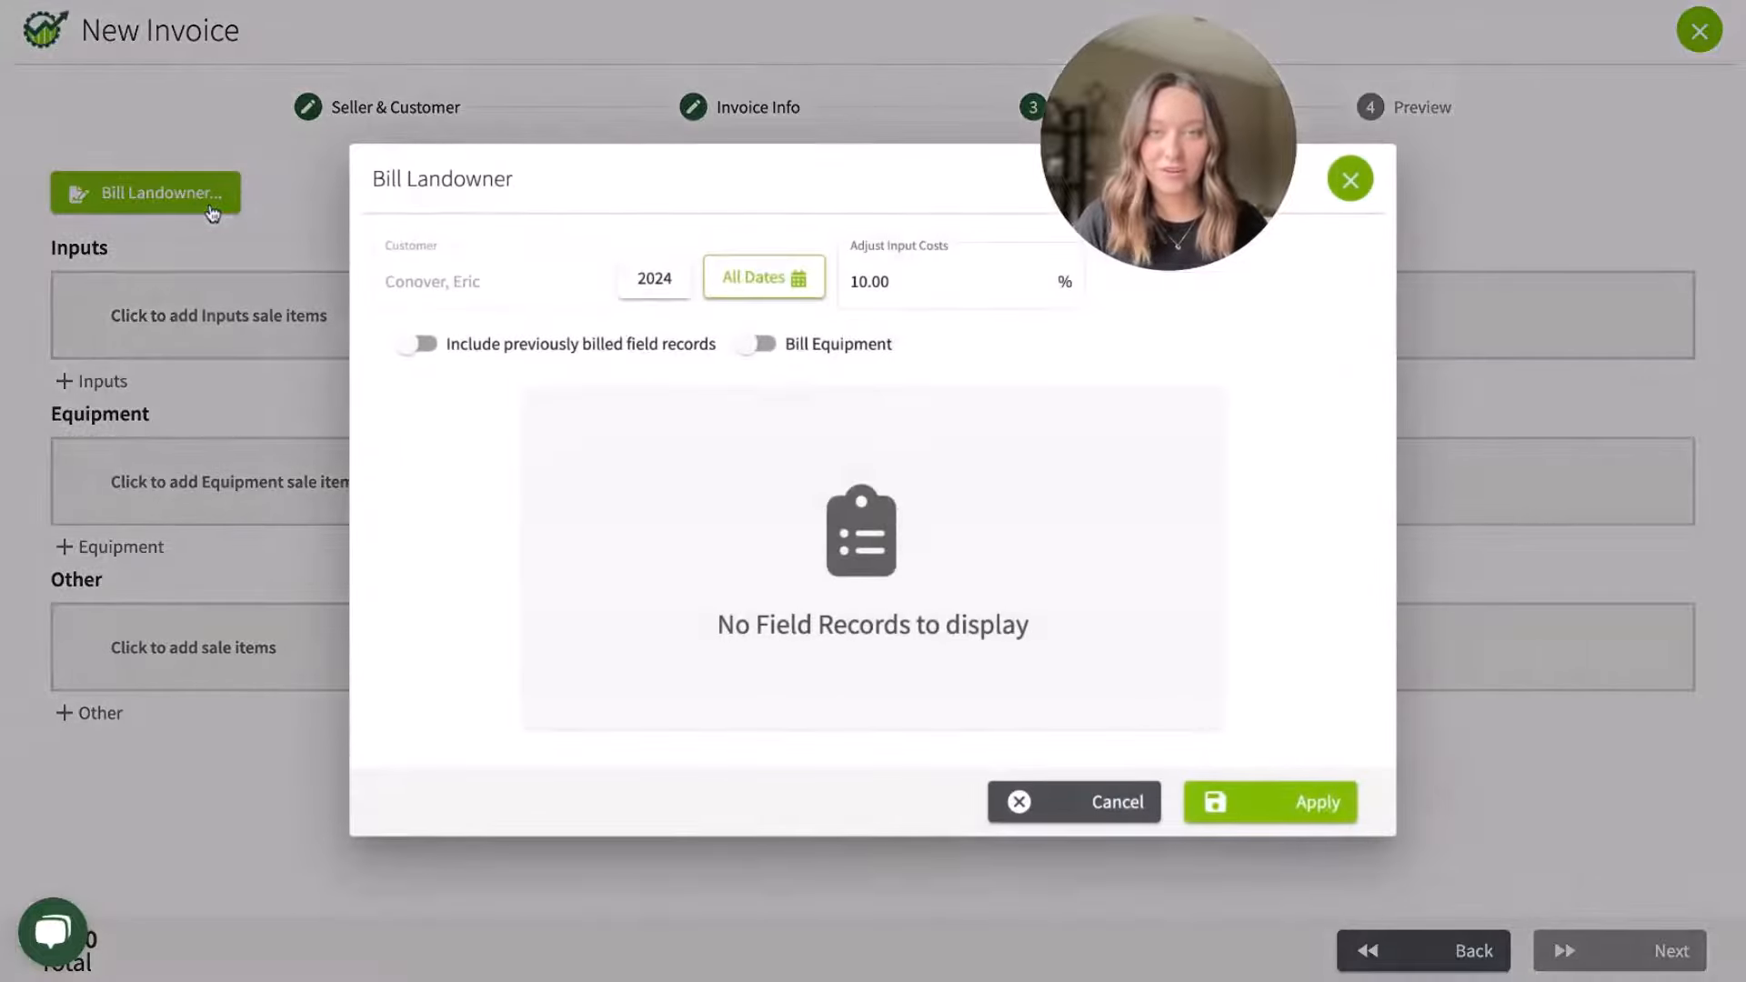
click(654, 300)
click(663, 467)
click(468, 343)
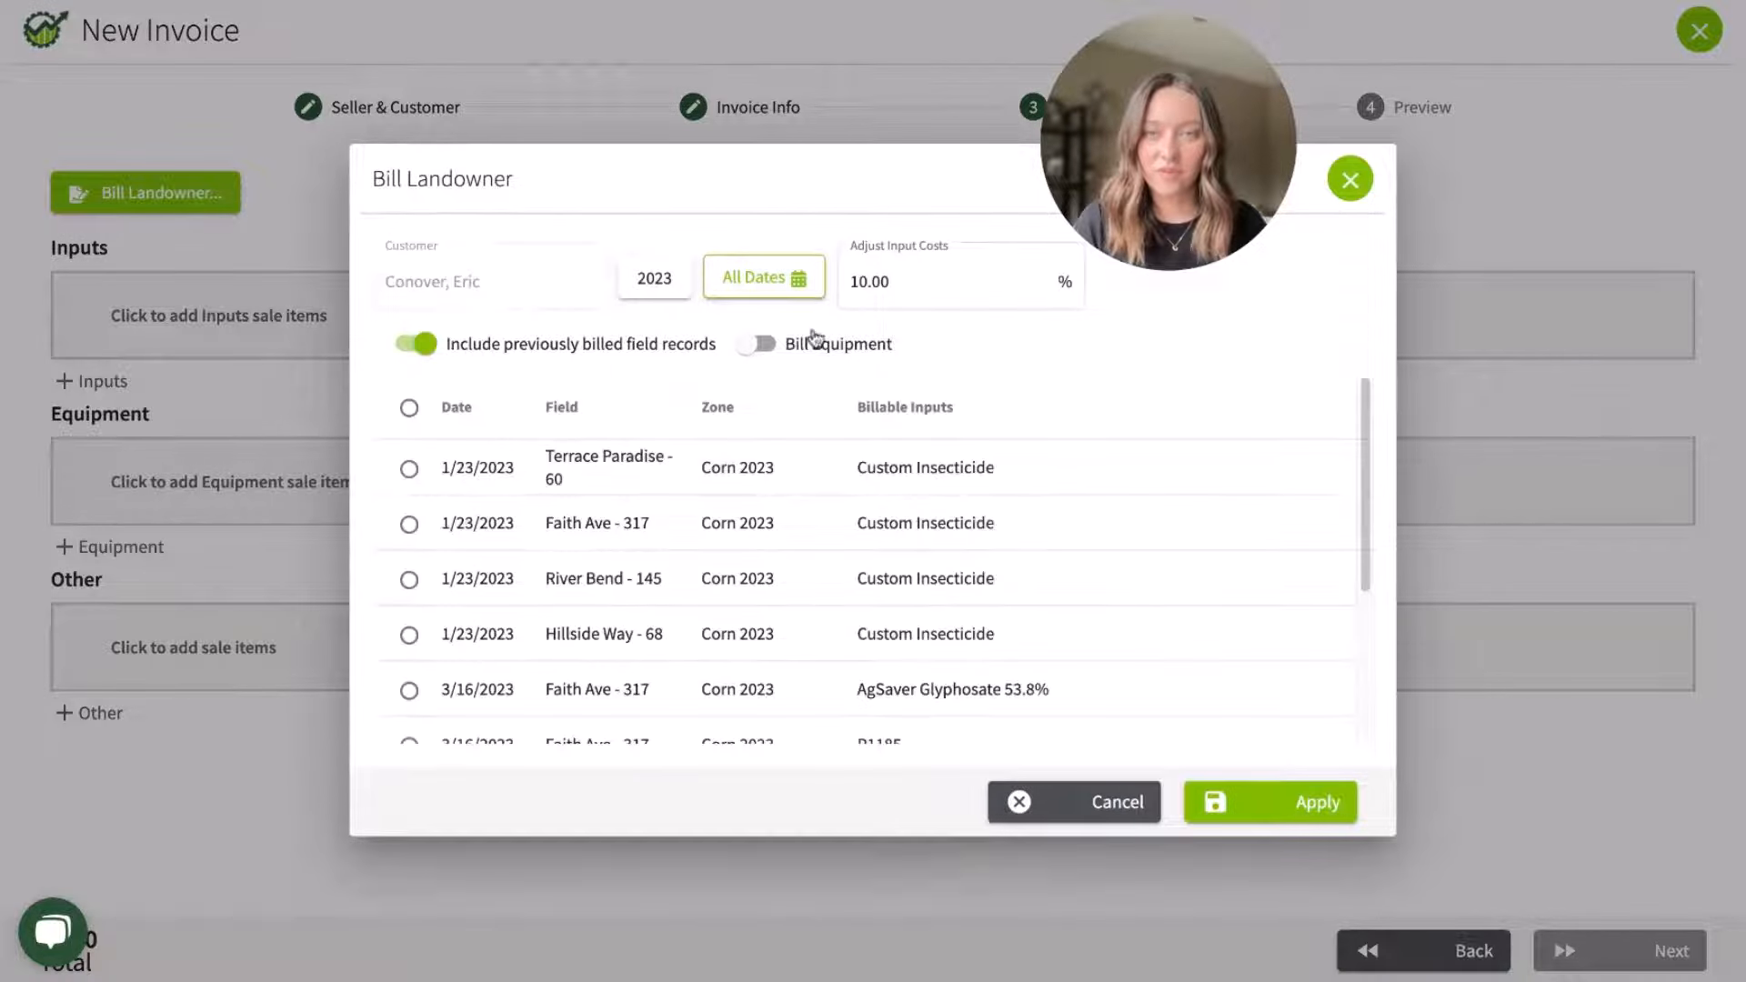
click(800, 343)
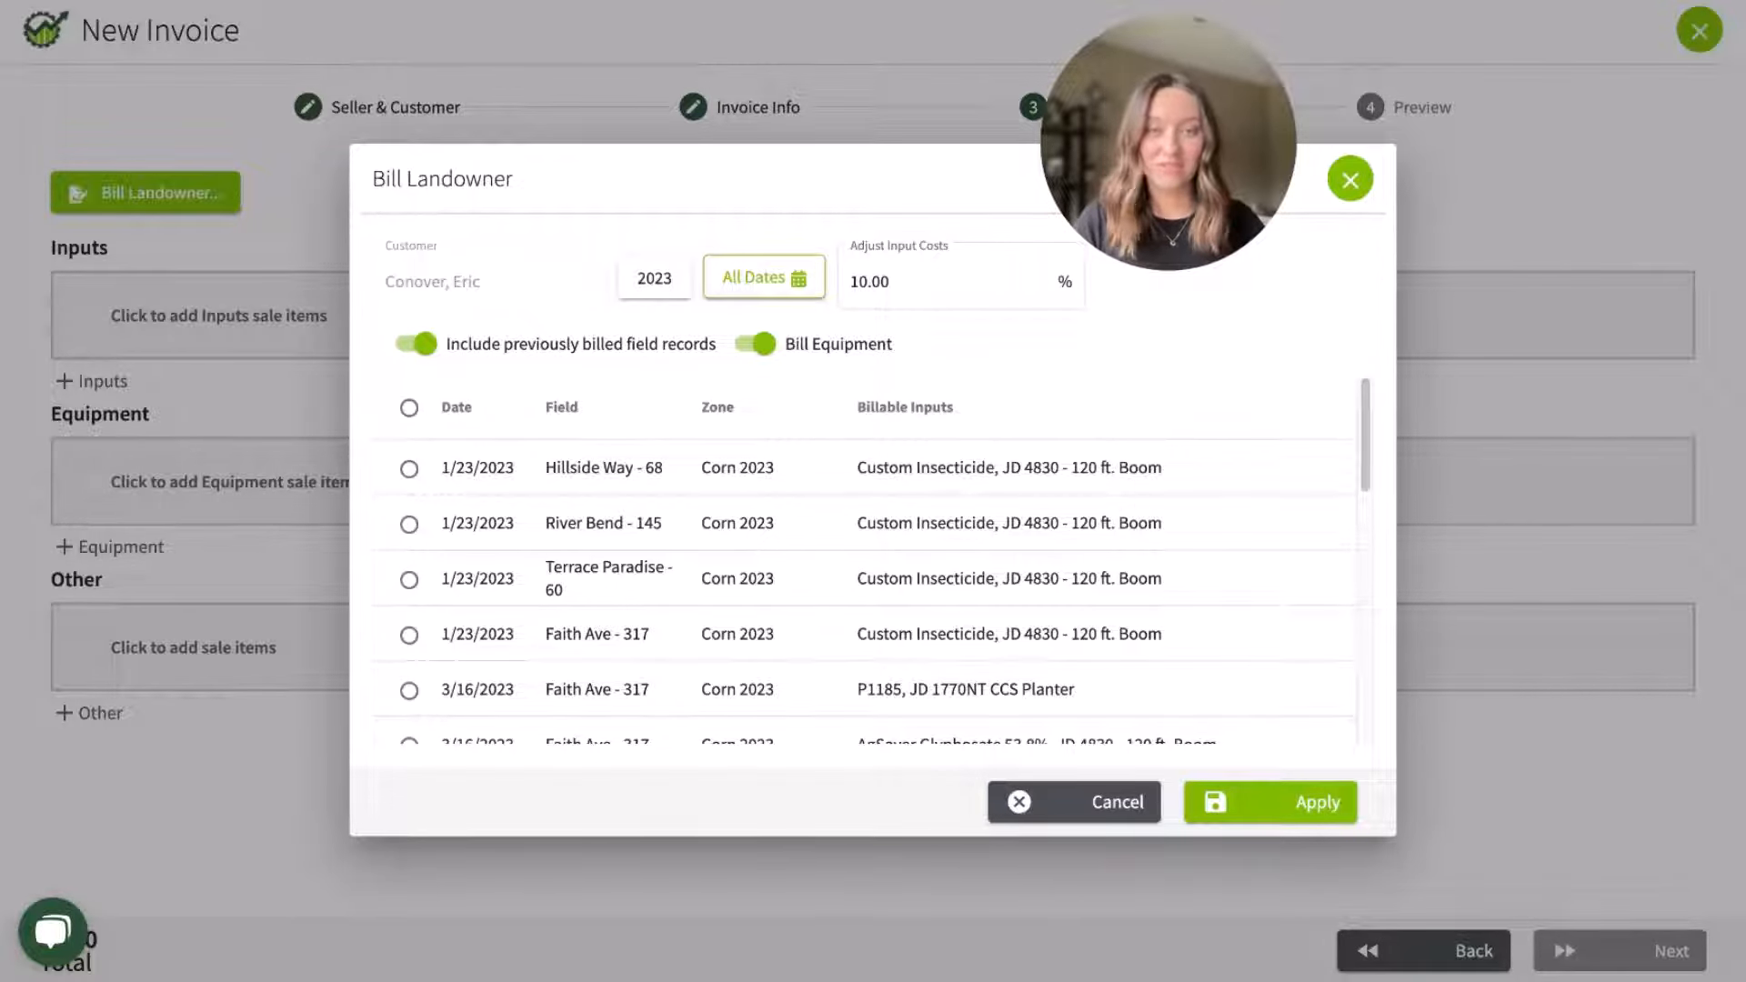
Step: Add the four 1/23/2023 Custom Insecticide field records for Hillside Way, River Bend, Terrace Paradise and Faith Ave to the invoice
scroll(837, 455, down, 5)
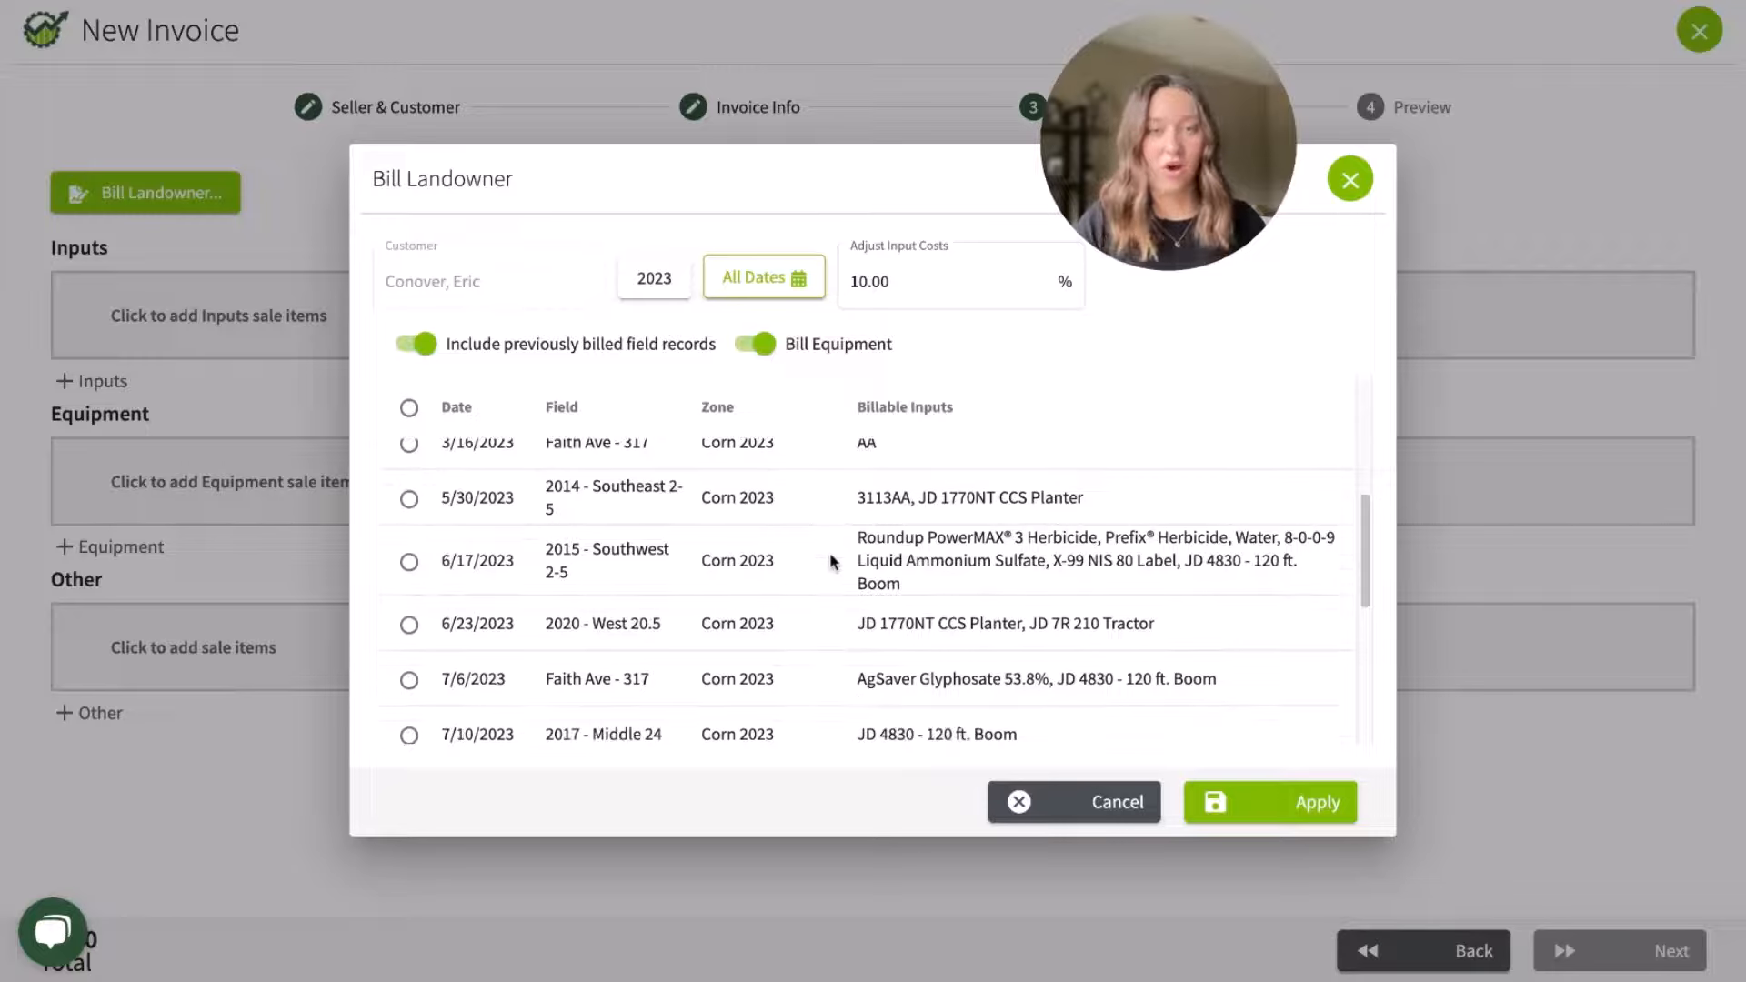
scroll(826, 569, down, 1)
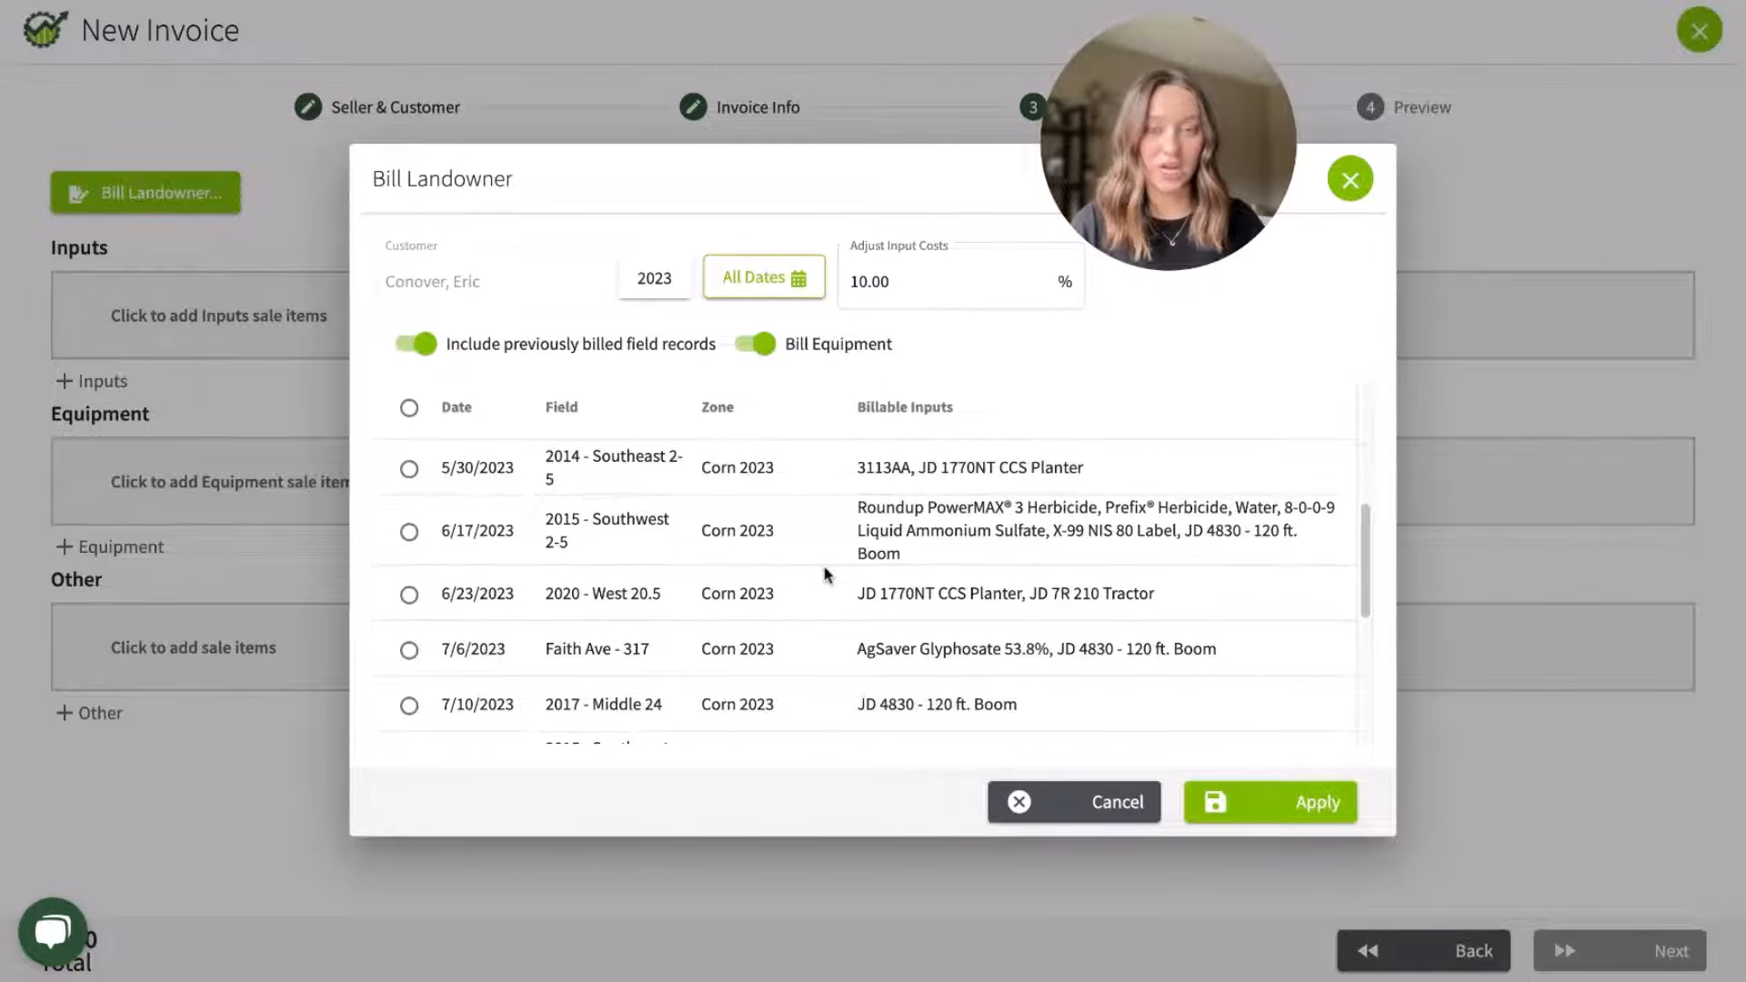
scroll(826, 575, down, 1)
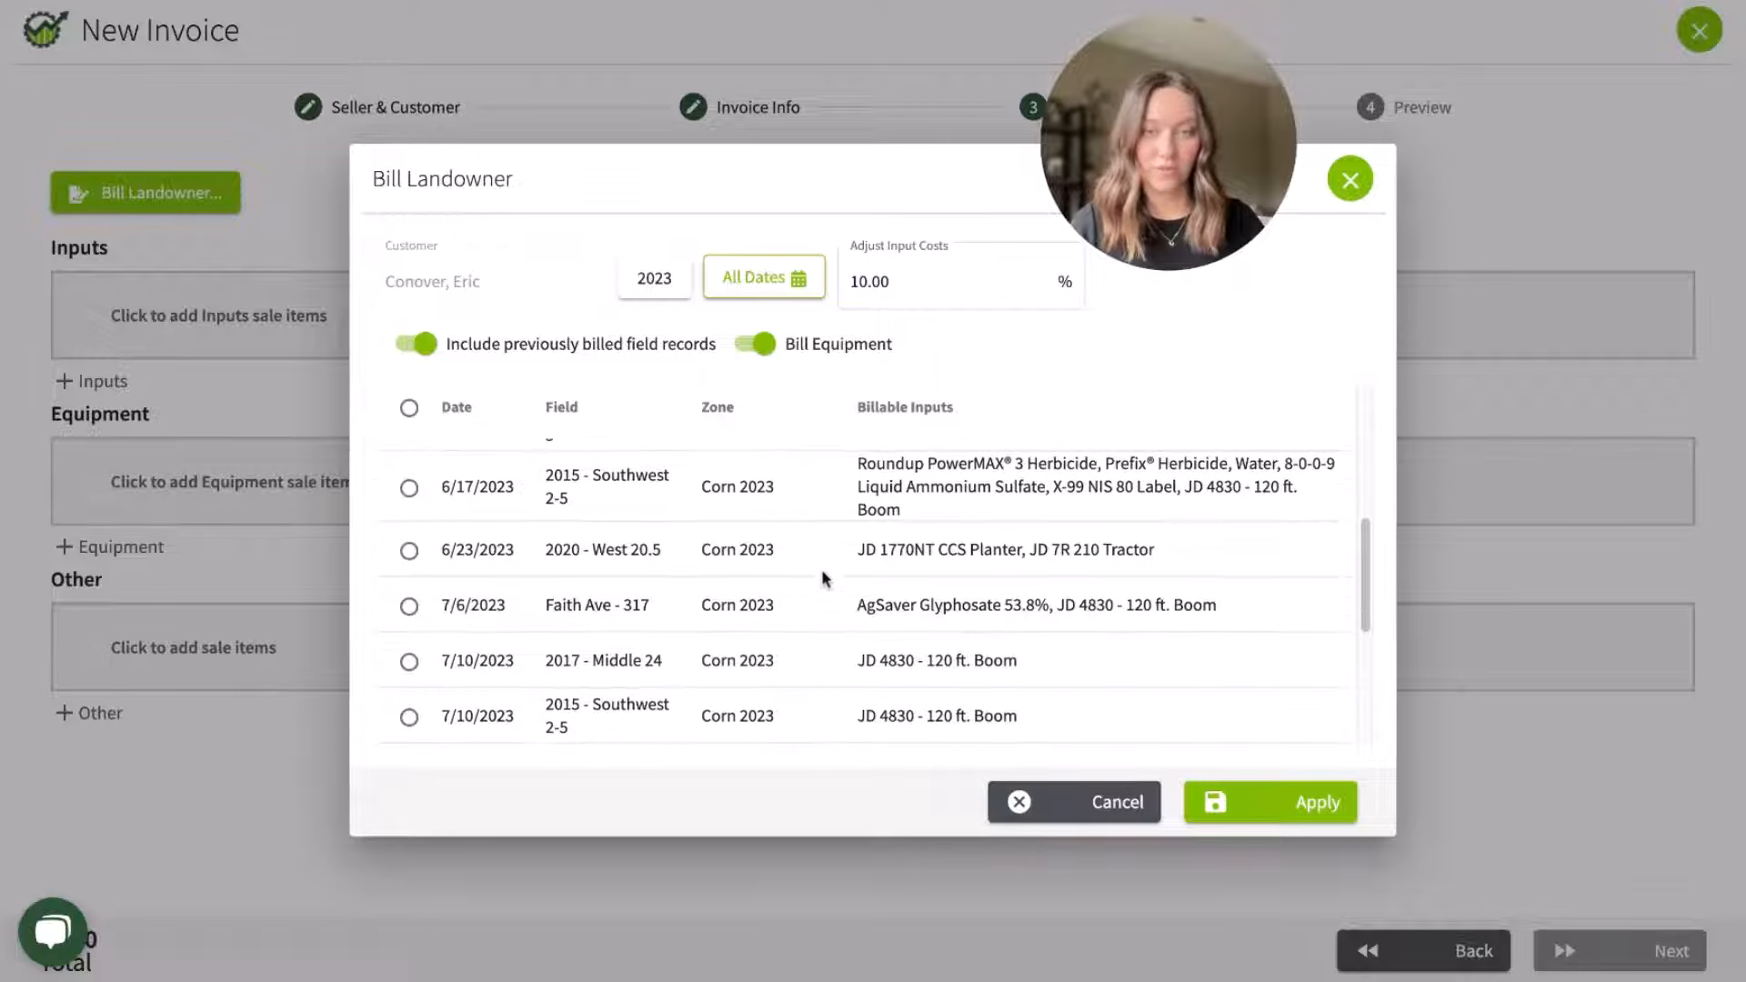
scroll(826, 579, down, 2)
scroll(825, 579, down, 2)
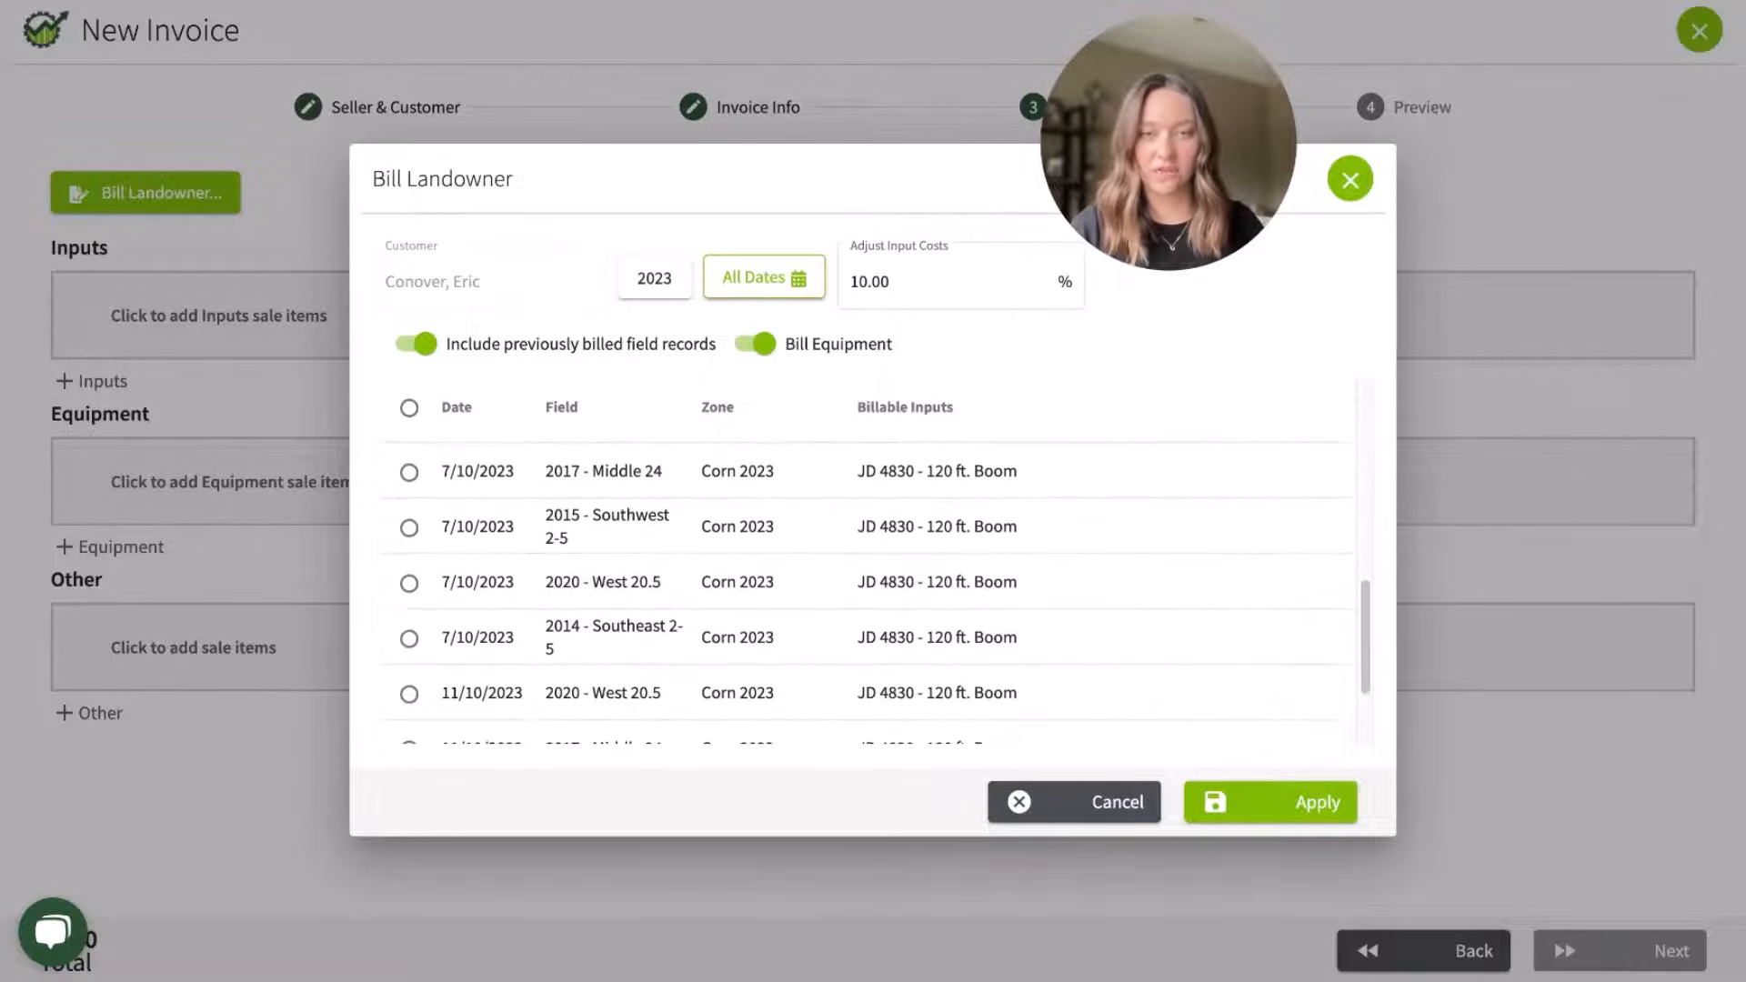
scroll(409, 491, up, 10)
click(409, 468)
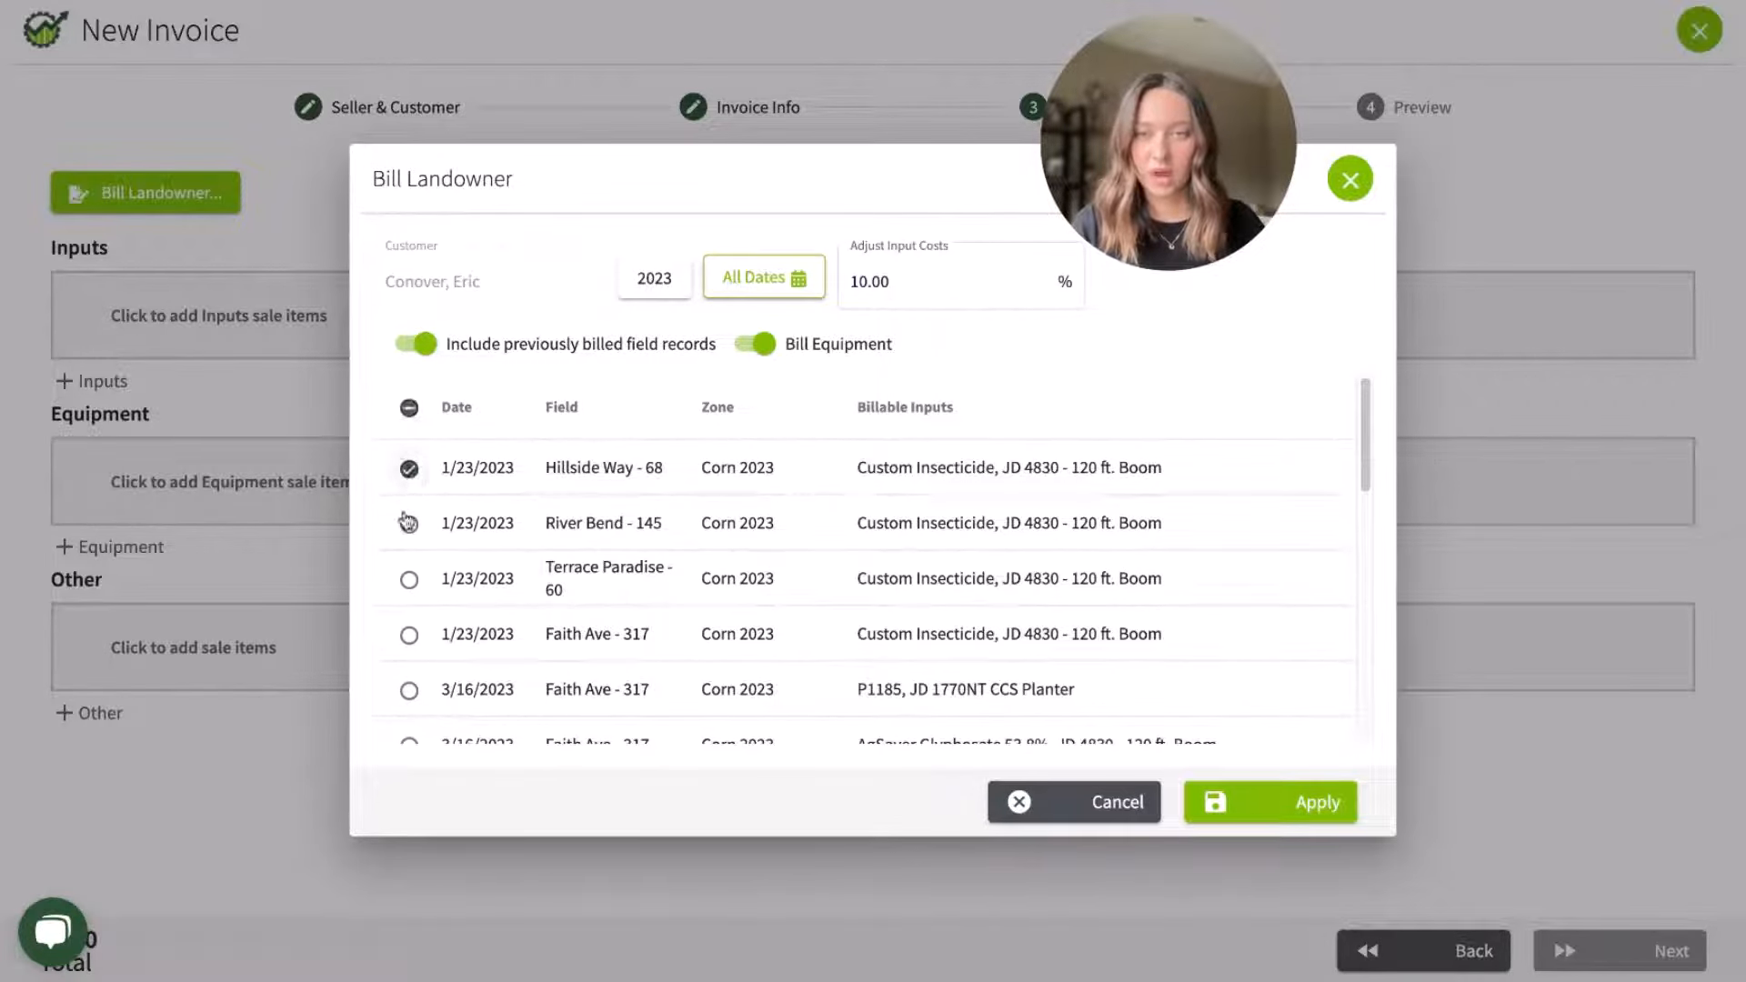
click(409, 524)
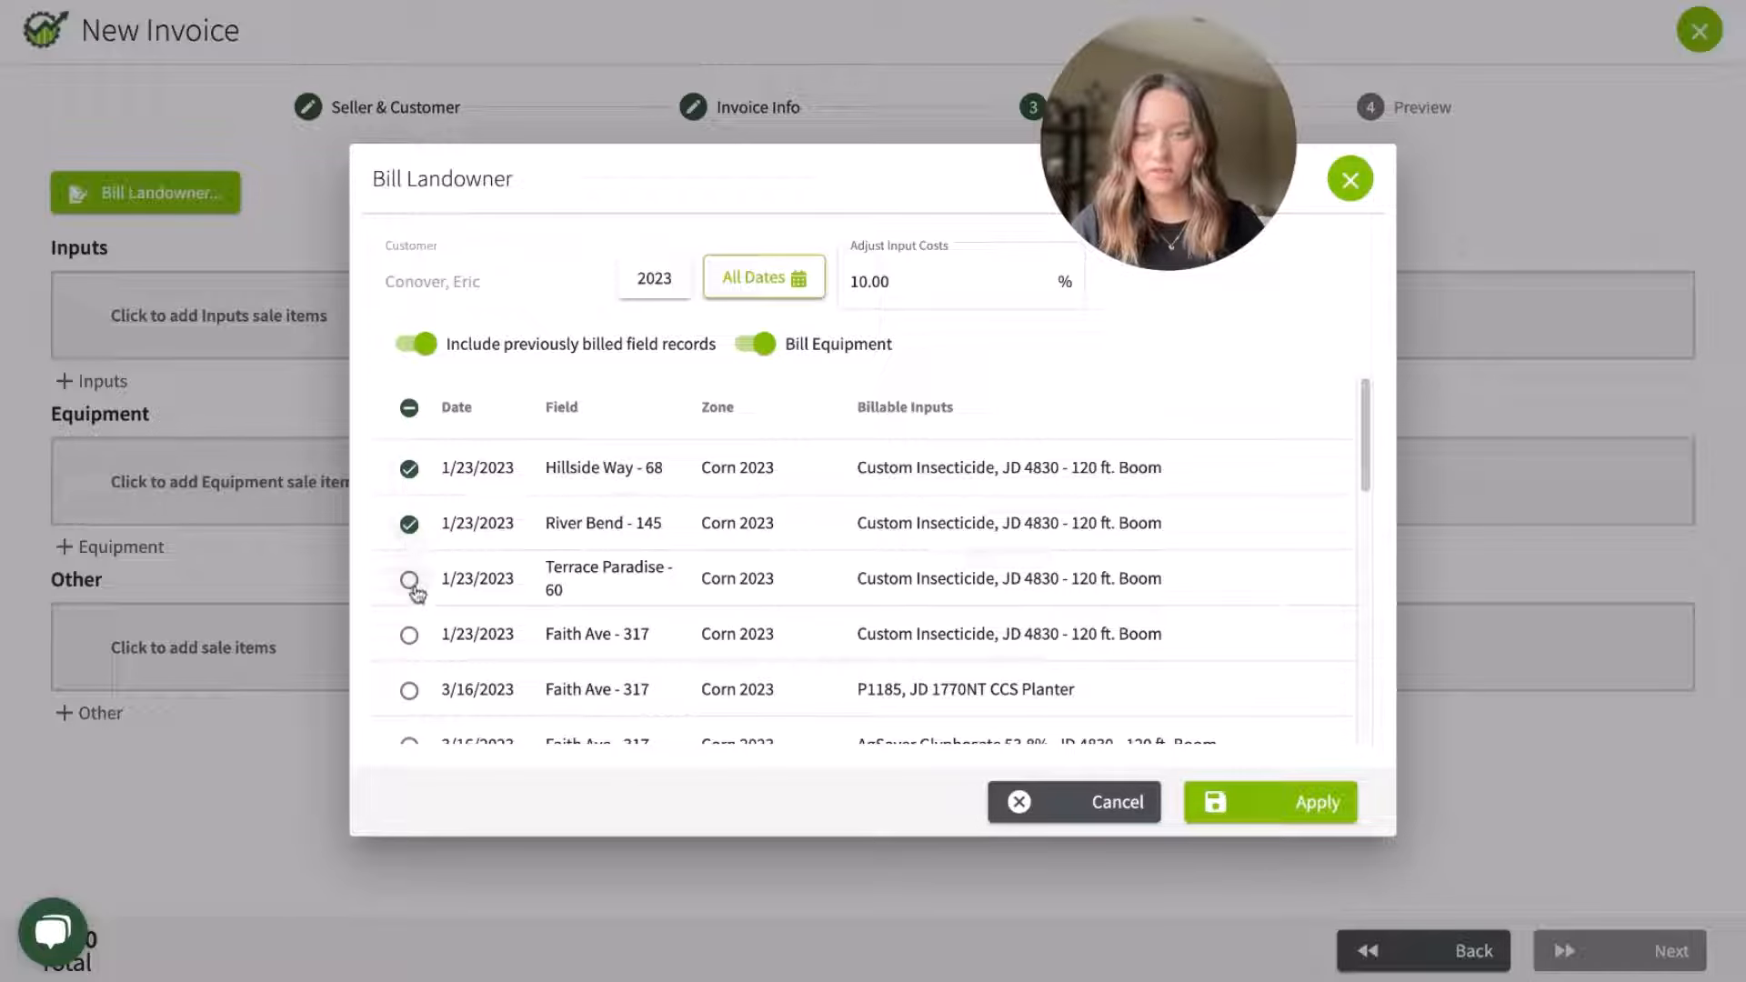
click(409, 580)
click(409, 635)
click(1250, 829)
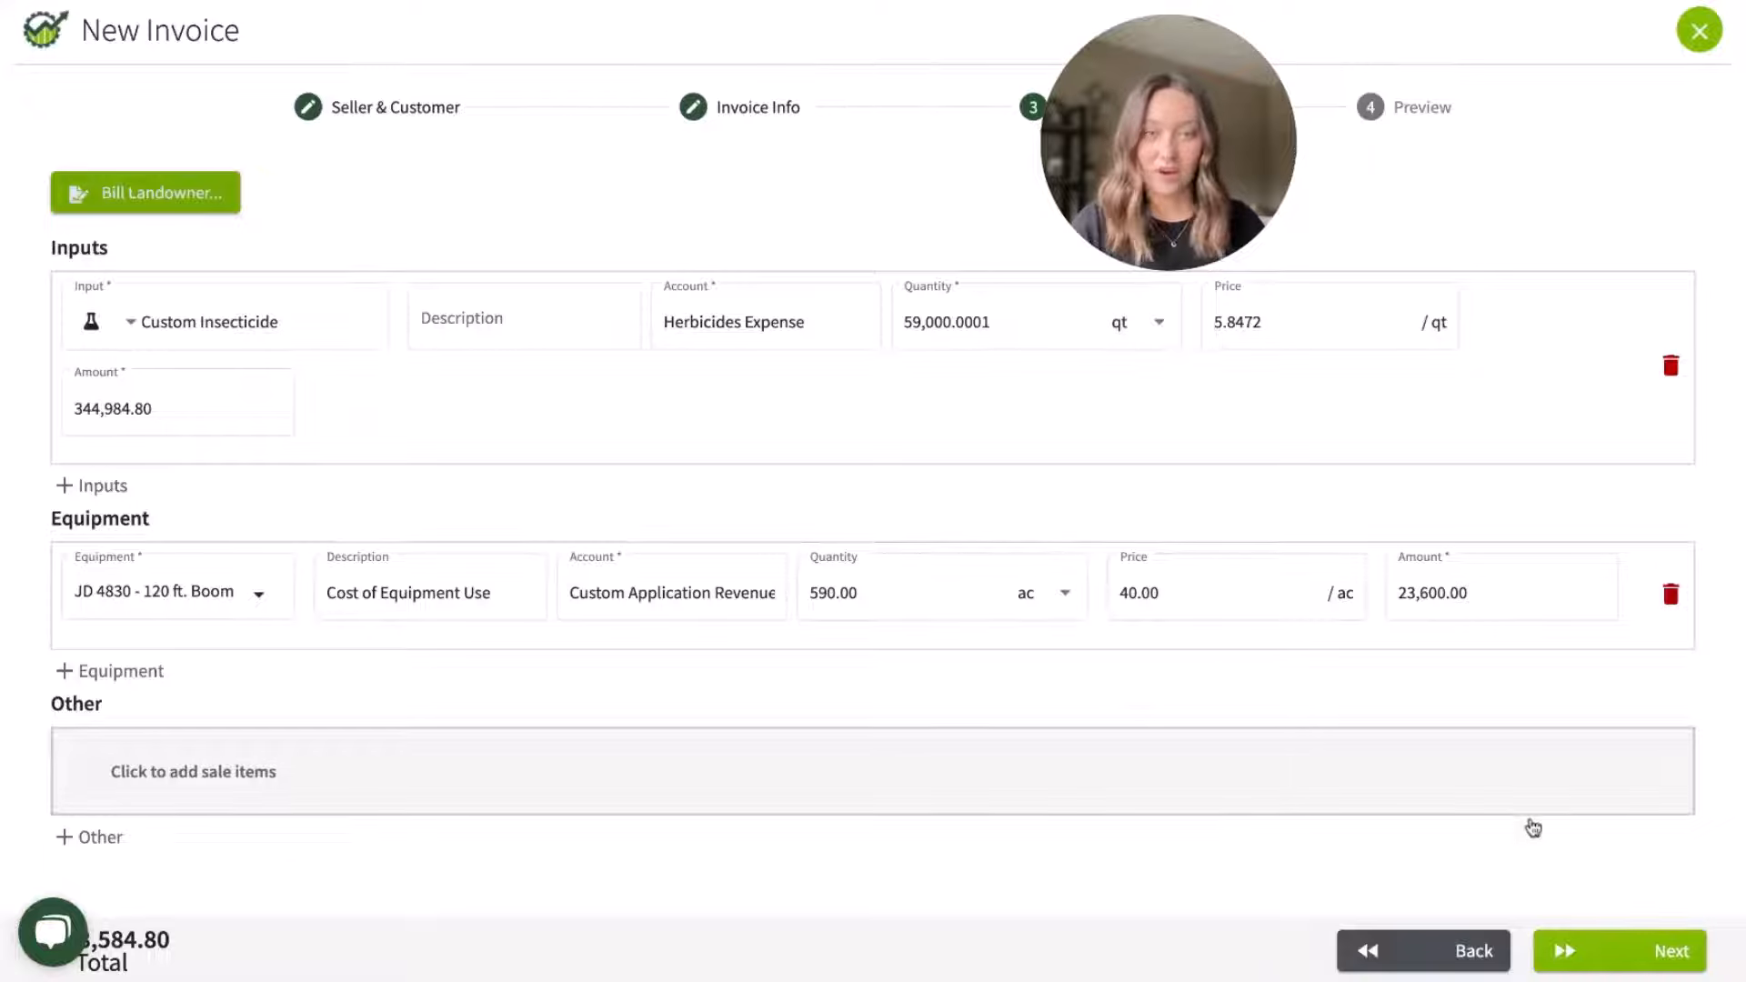
Step: Preview the landowner invoice, then save and close it
click(1564, 951)
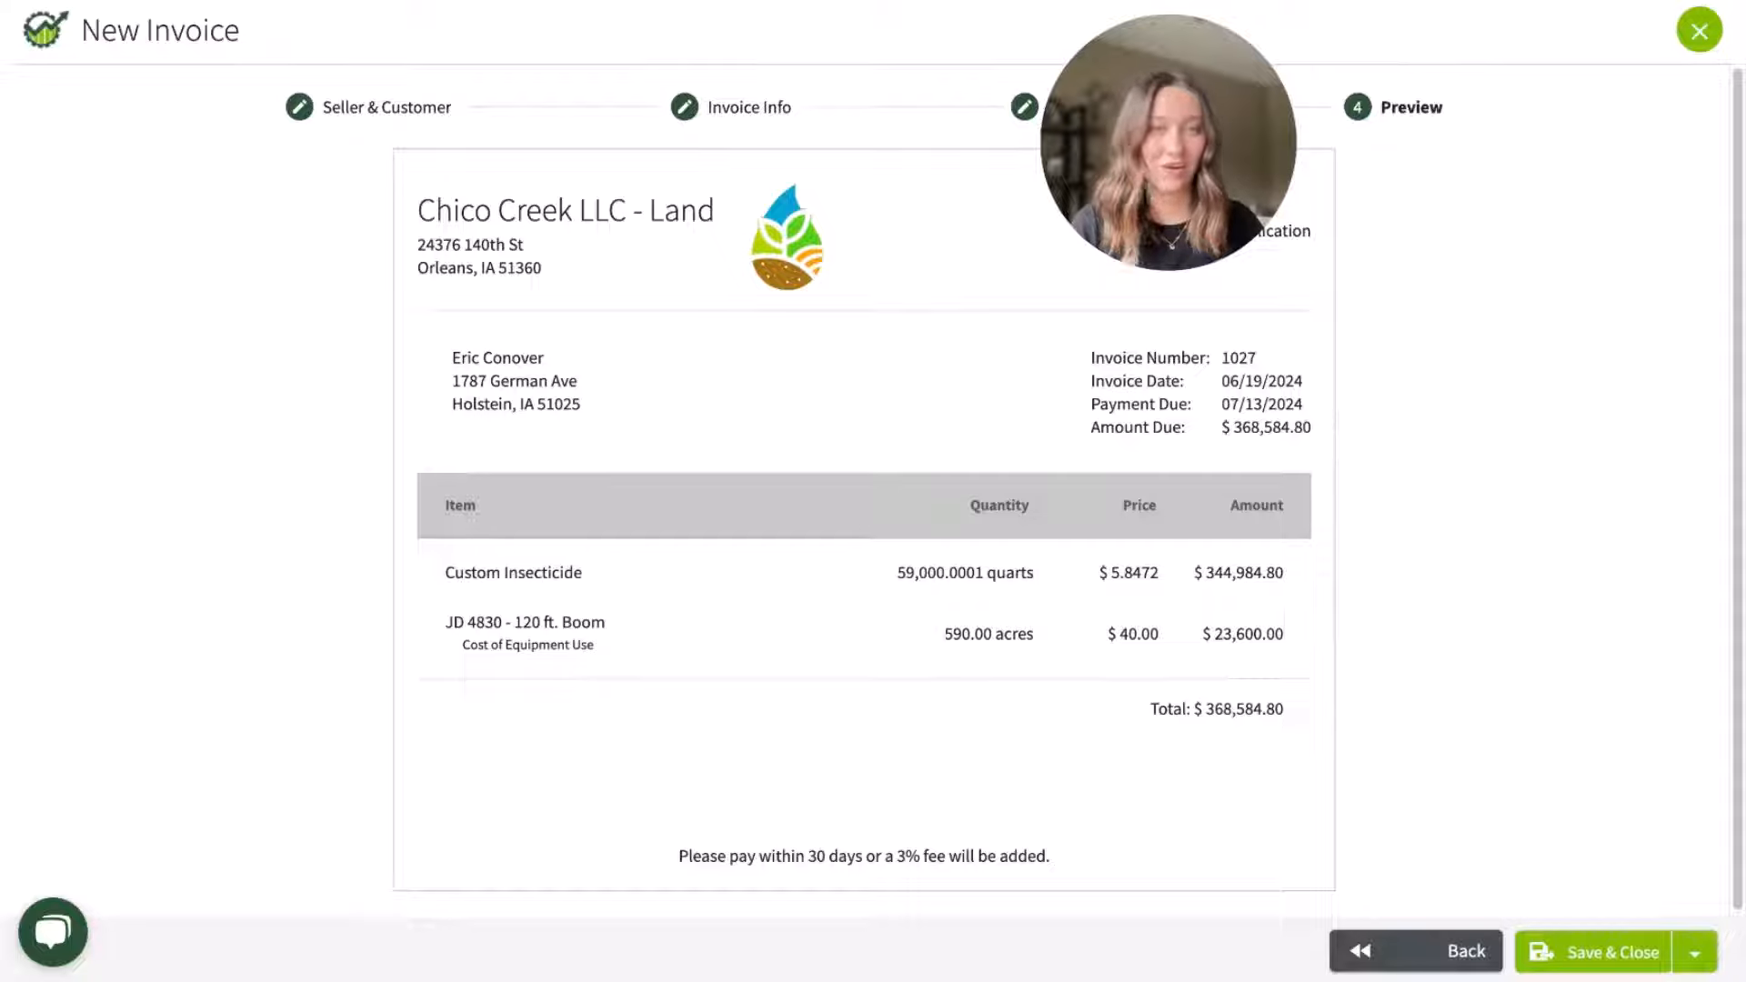
click(1571, 951)
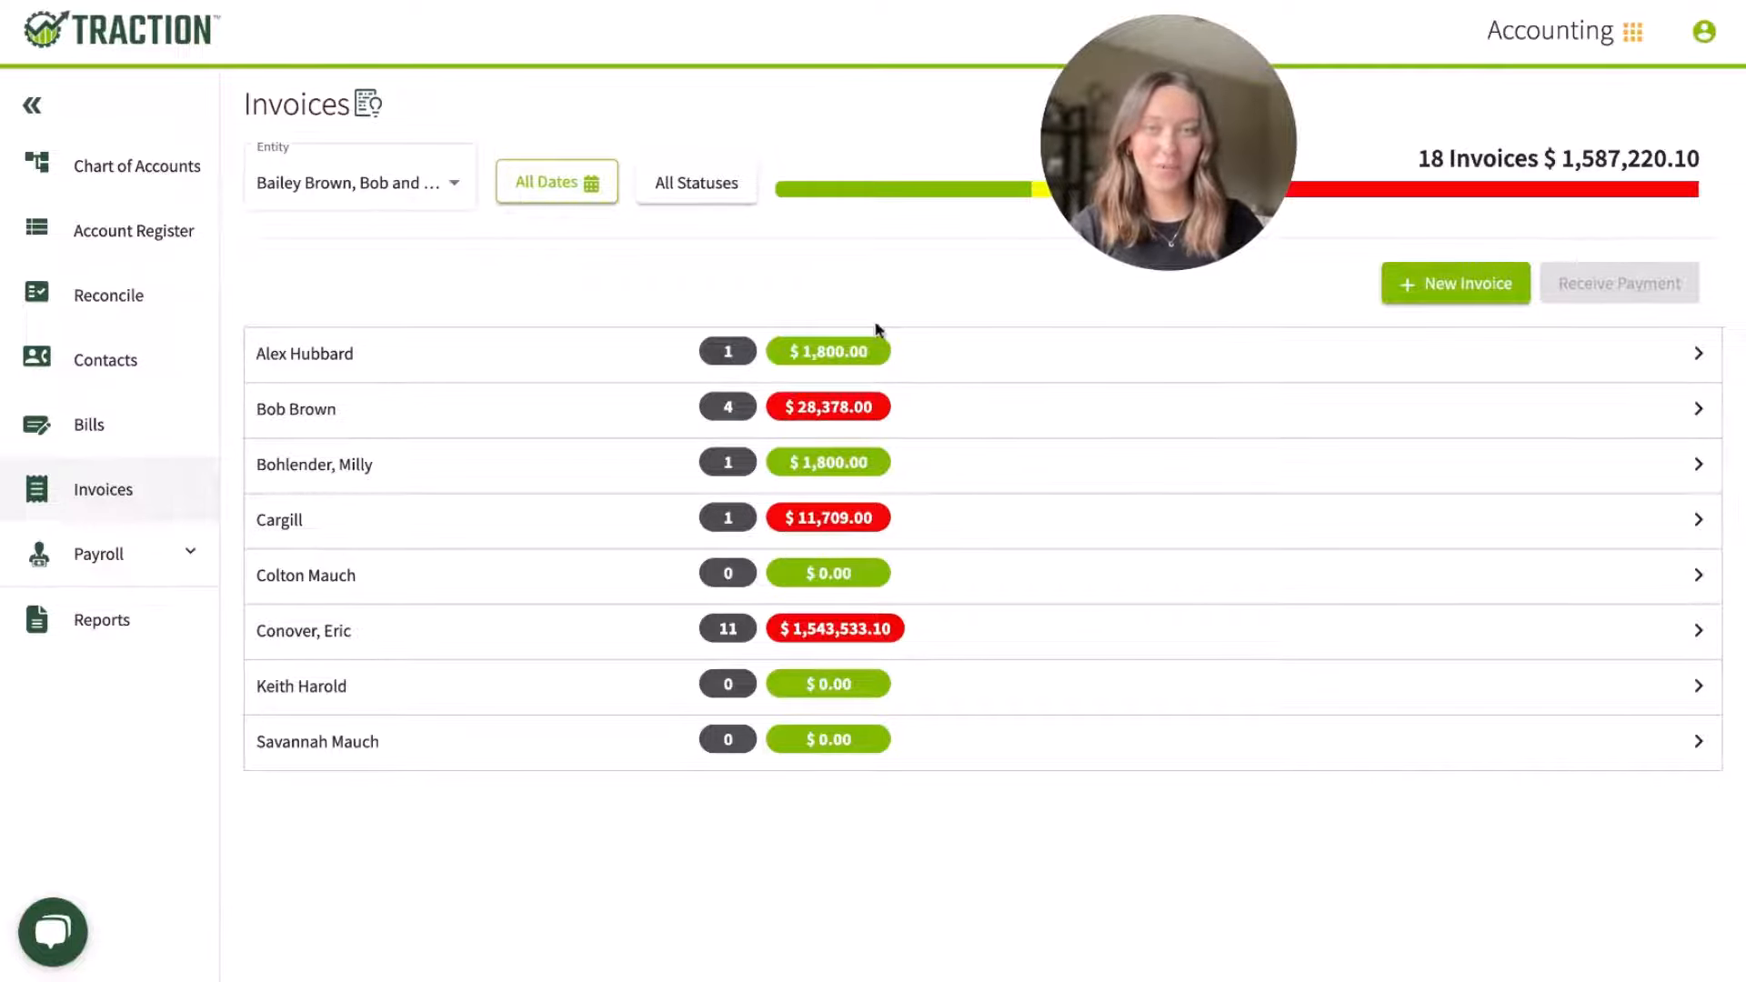
Step: Switch to the Field Operations module and review the records waiting in the field records import queue
click(1550, 41)
click(1594, 107)
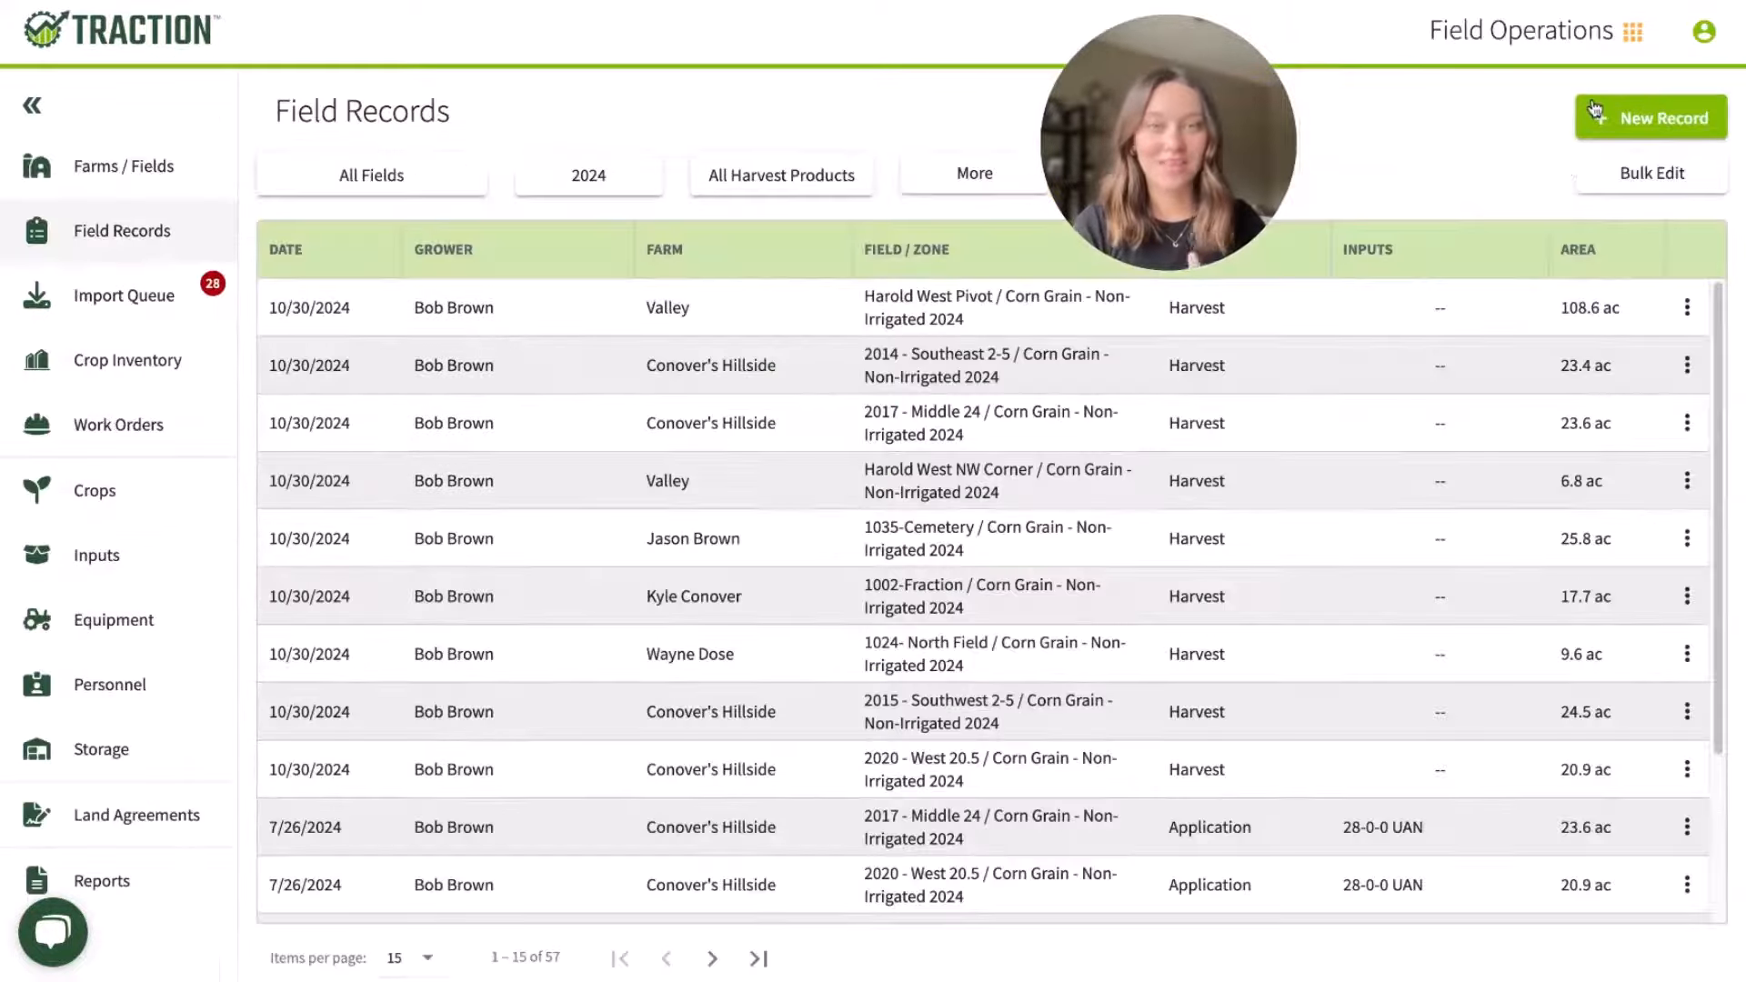
click(141, 329)
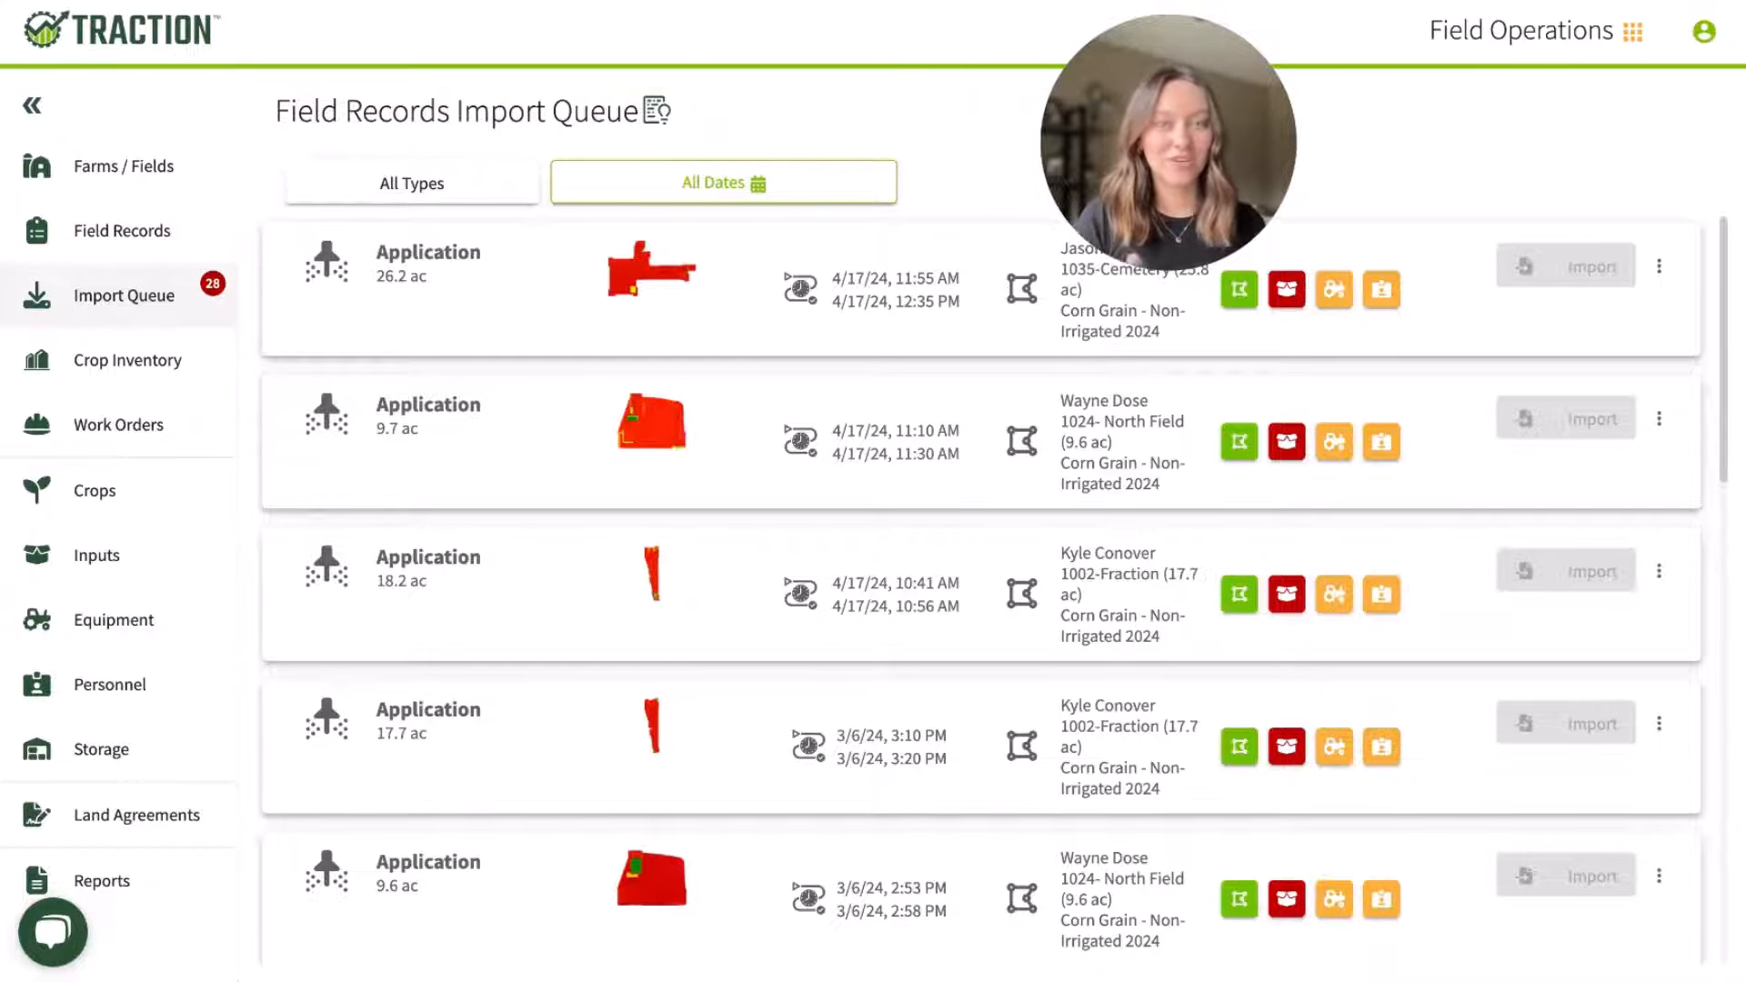
scroll(570, 628, down, 6)
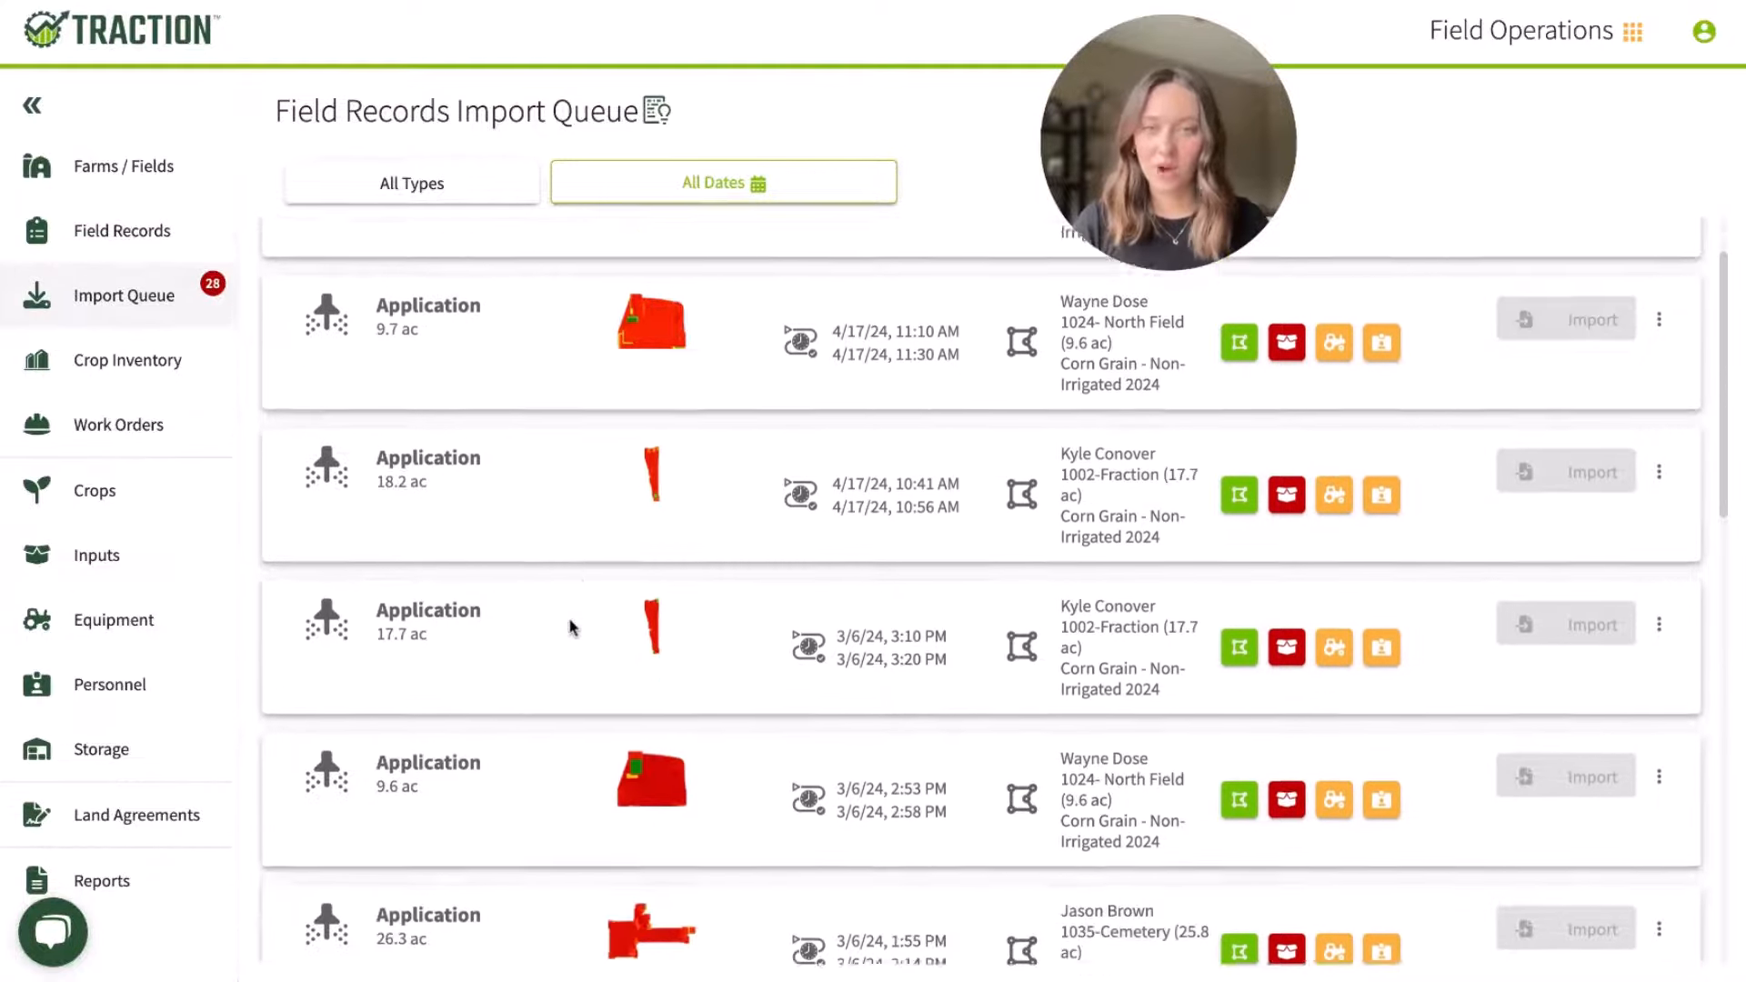
scroll(571, 627, down, 2)
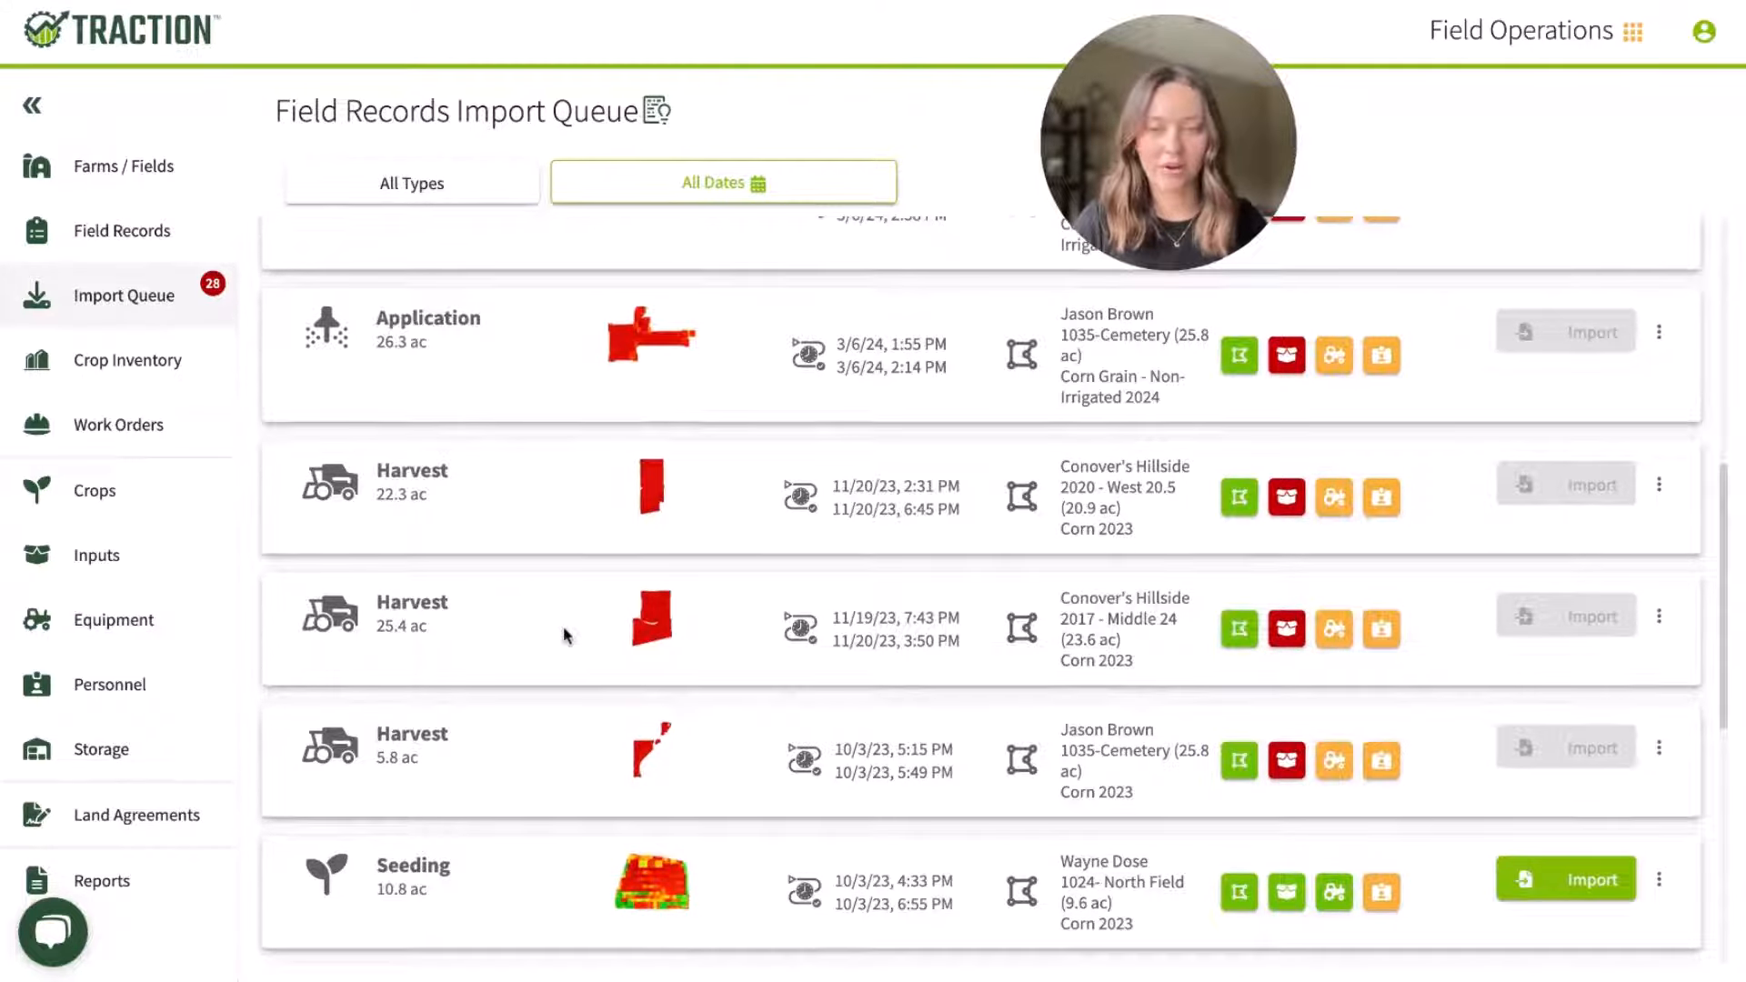
scroll(565, 635, up, 7)
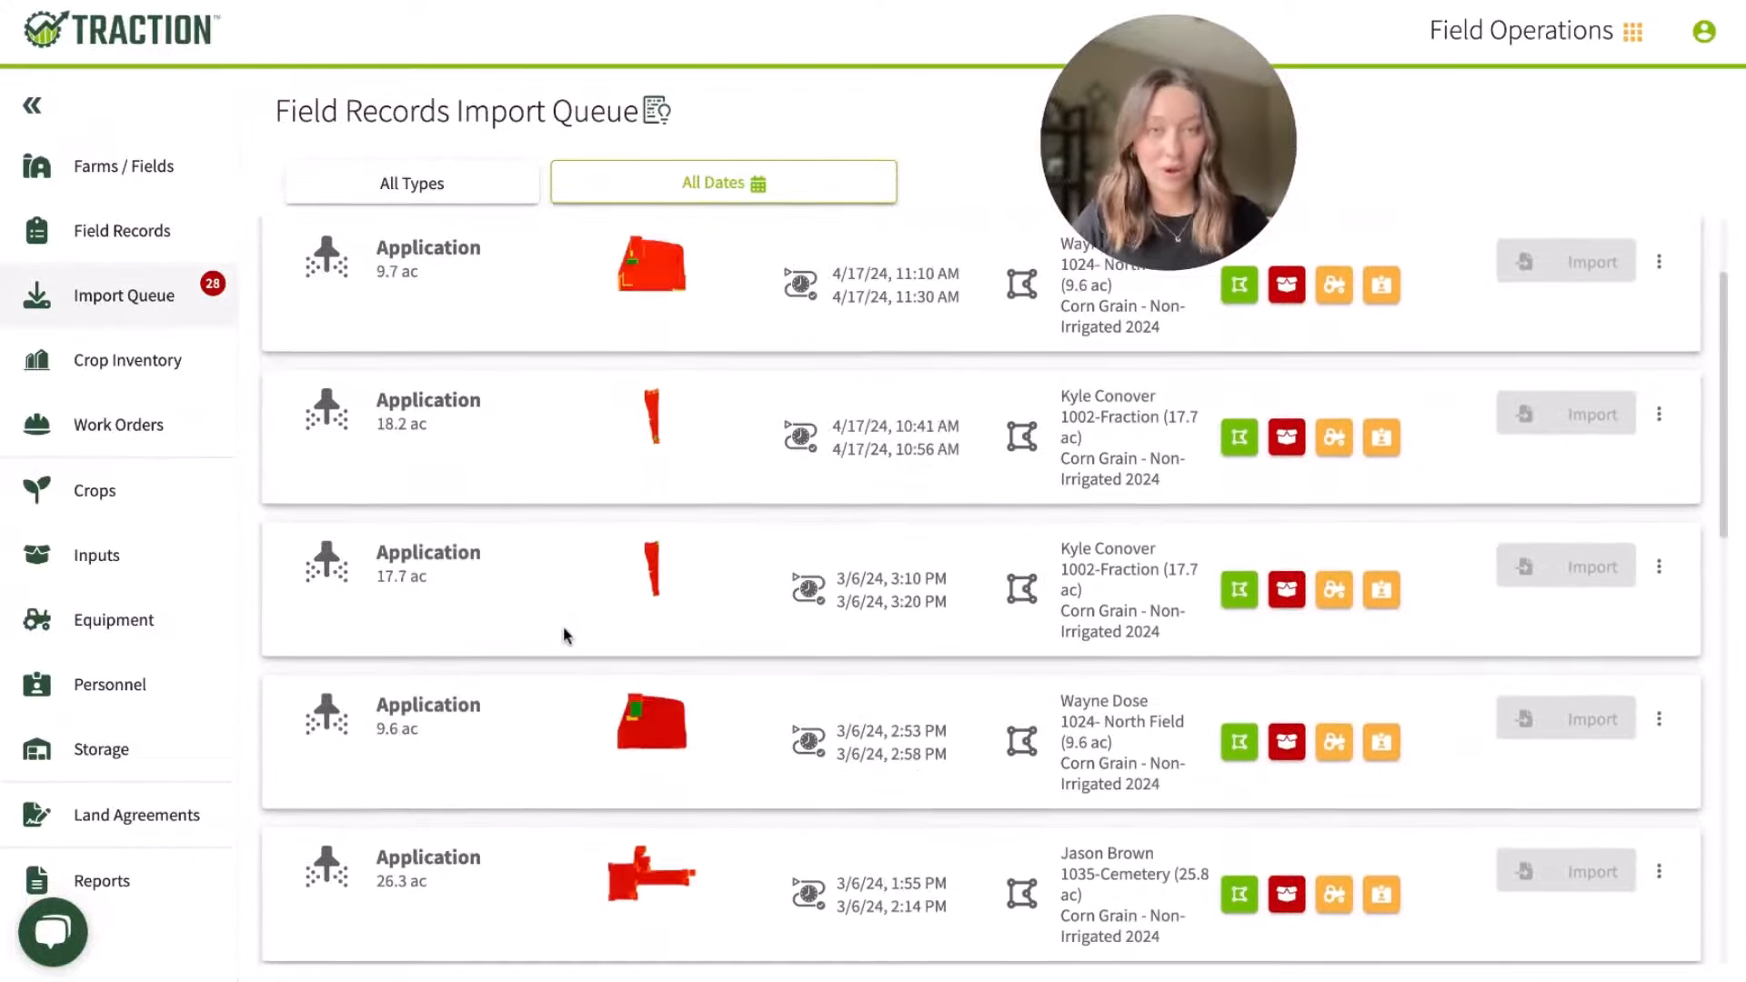
scroll(564, 635, up, 1)
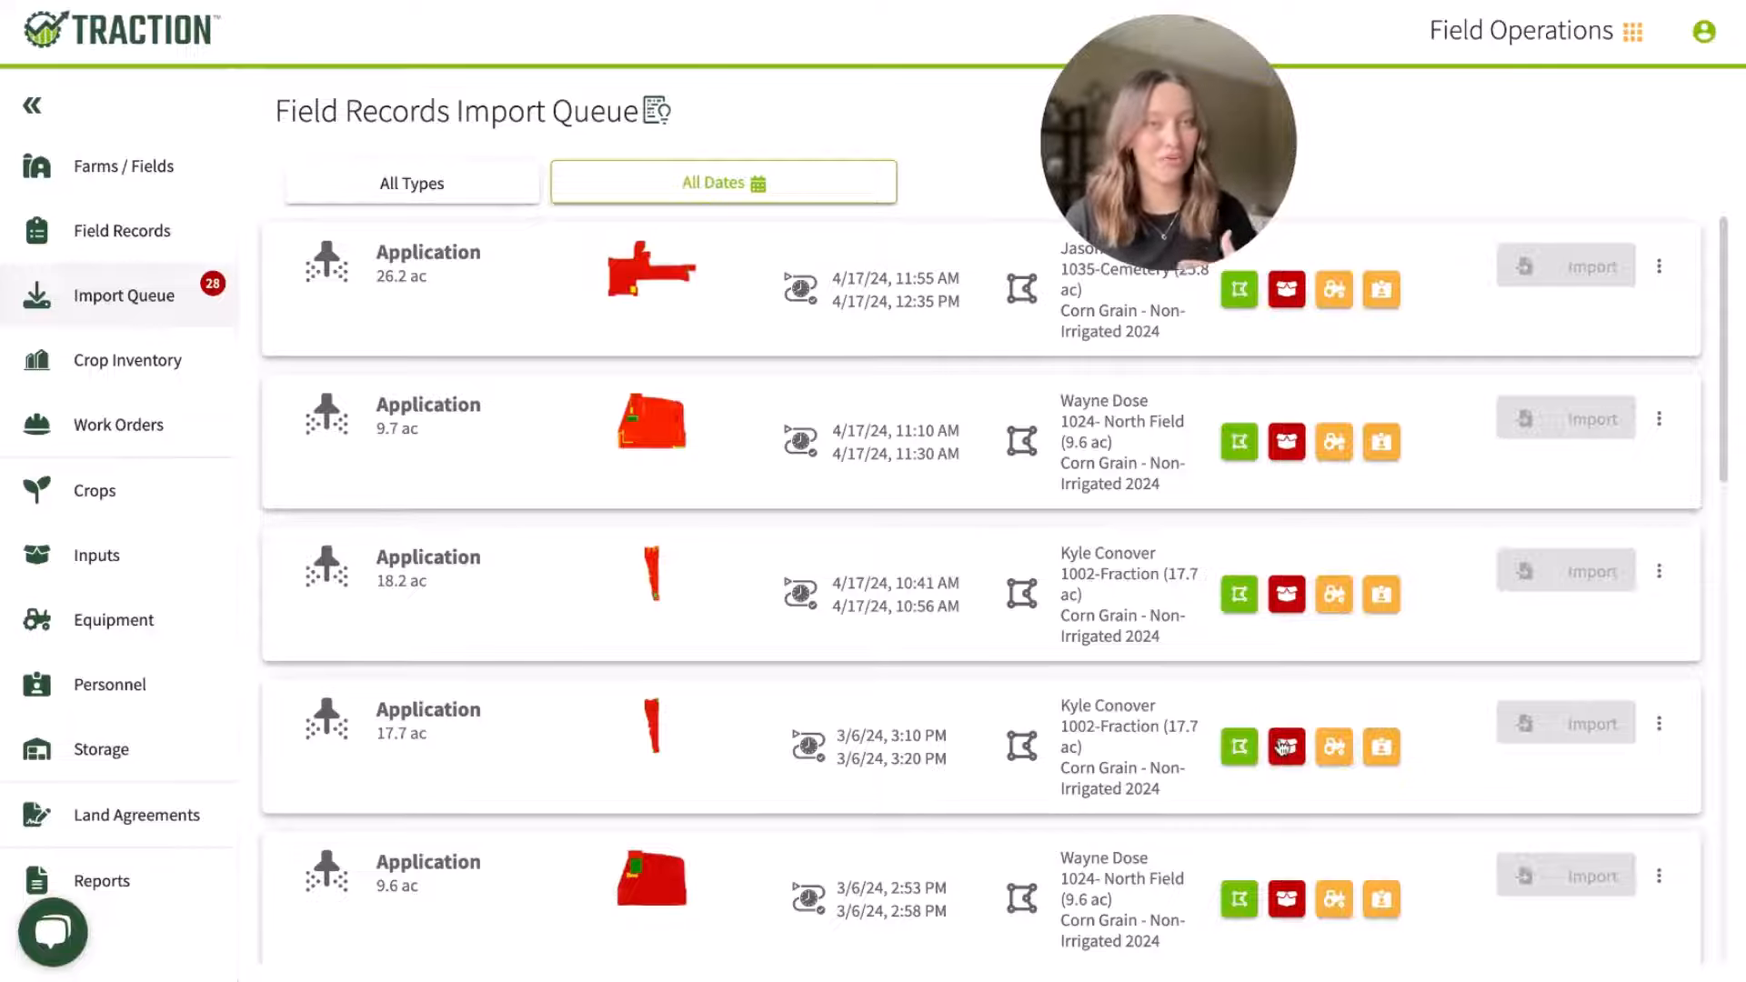
Step: Match product 28 of the 3/6/24 3:10 PM application on 1002-Fraction to the fertilizer 28-0-0 UAN, then discard the input assignments
click(1287, 747)
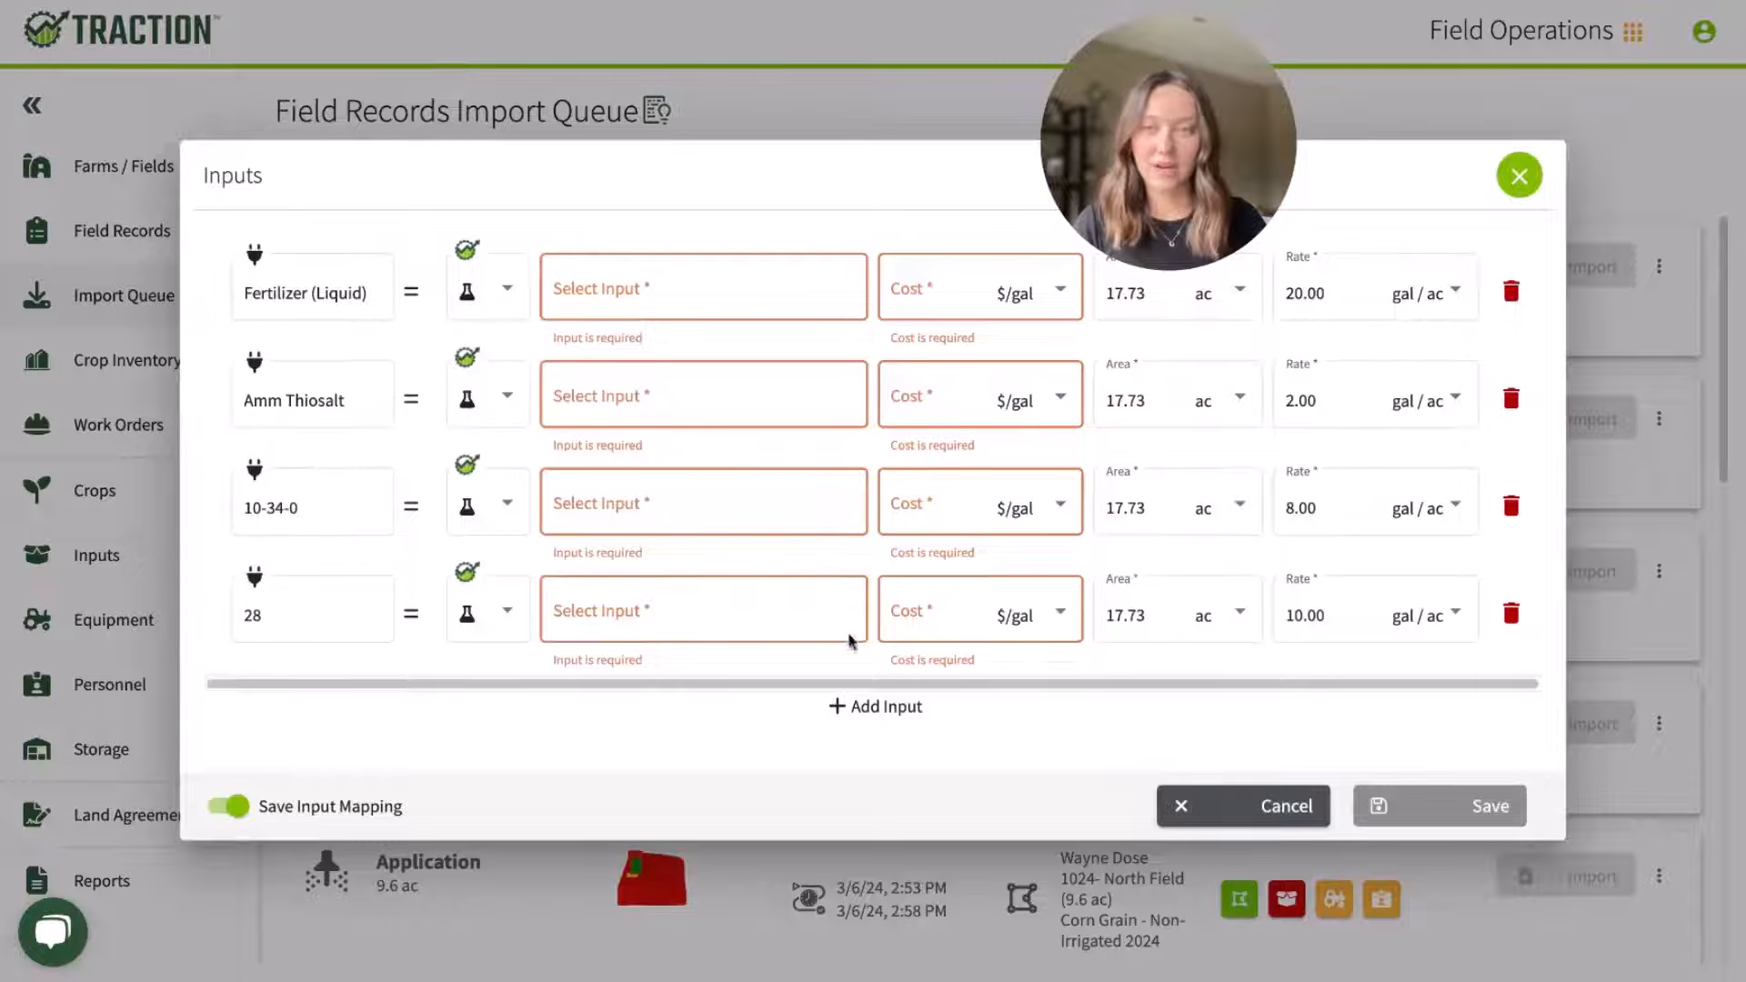
click(452, 615)
click(467, 670)
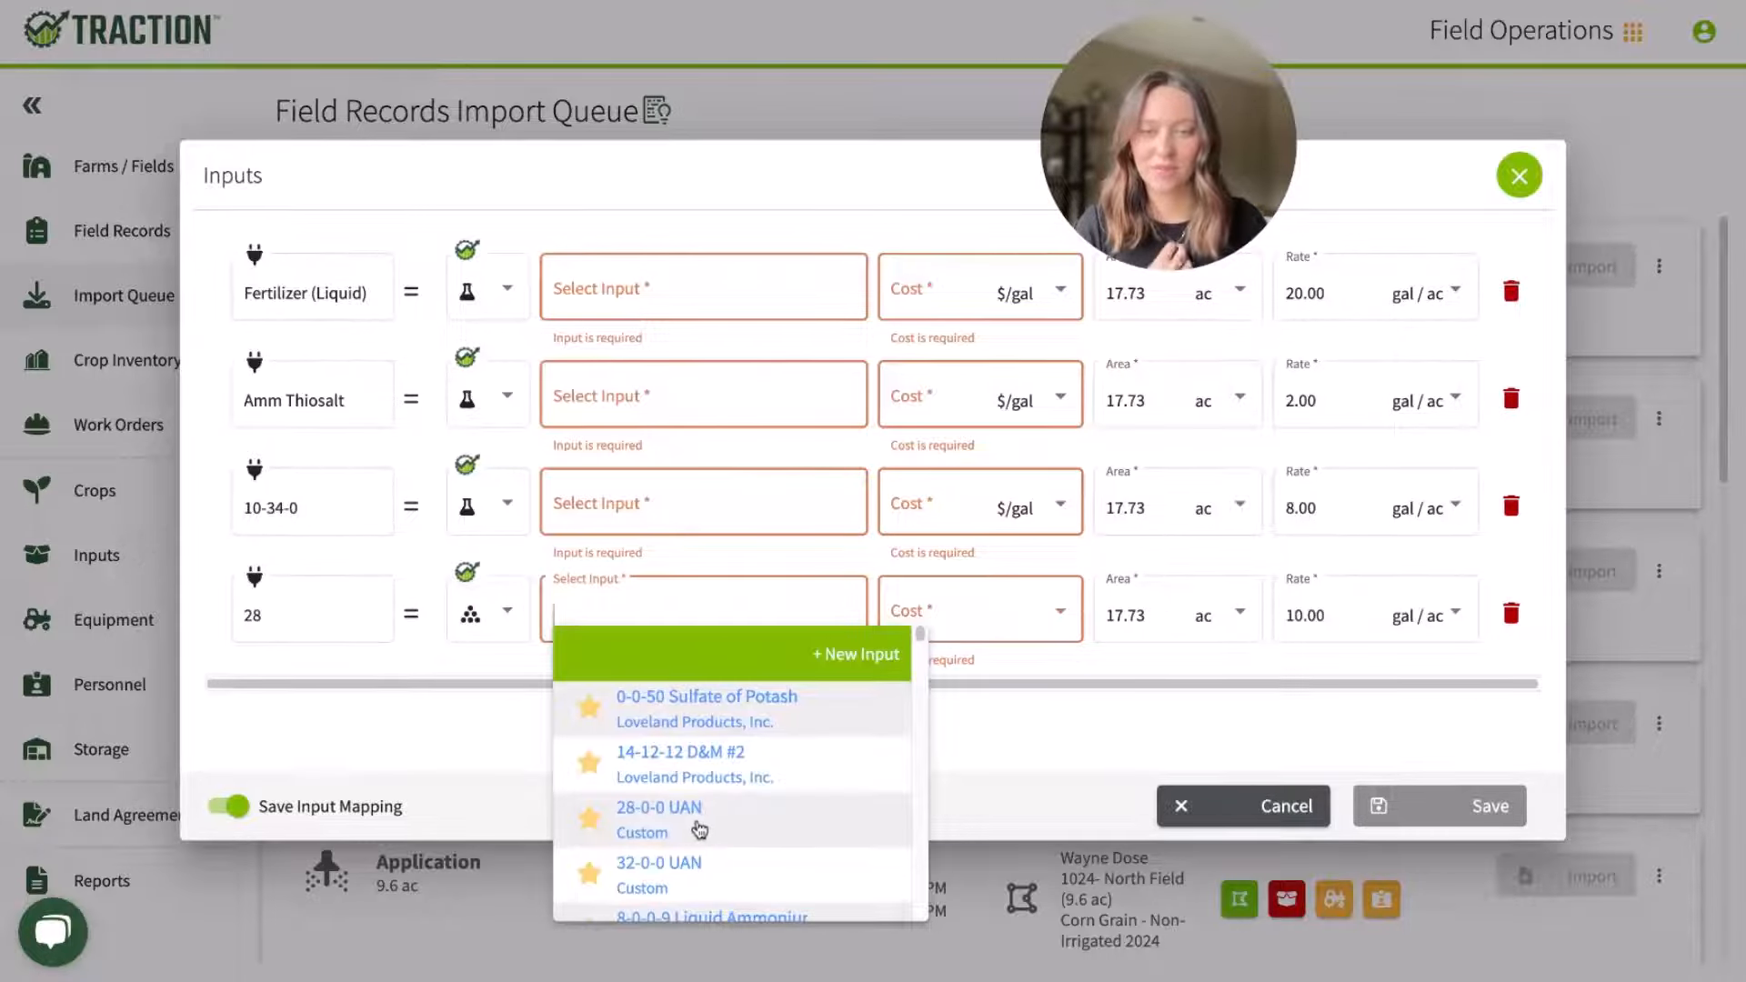
click(660, 837)
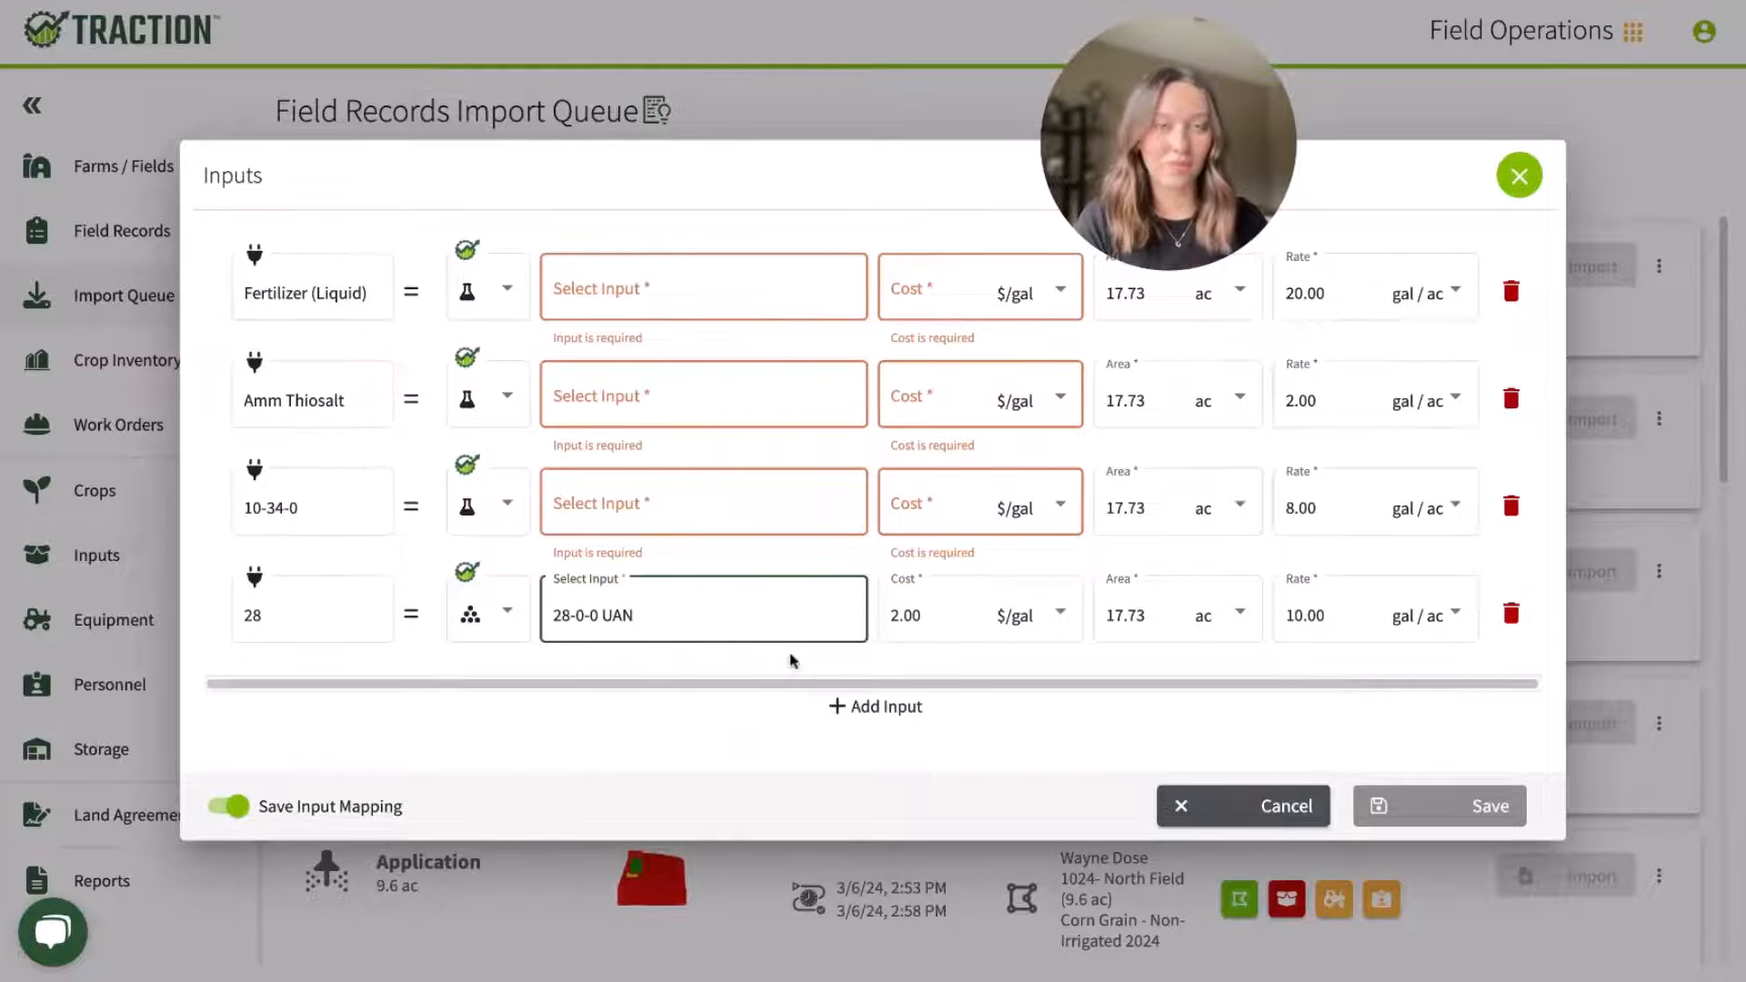
click(1516, 182)
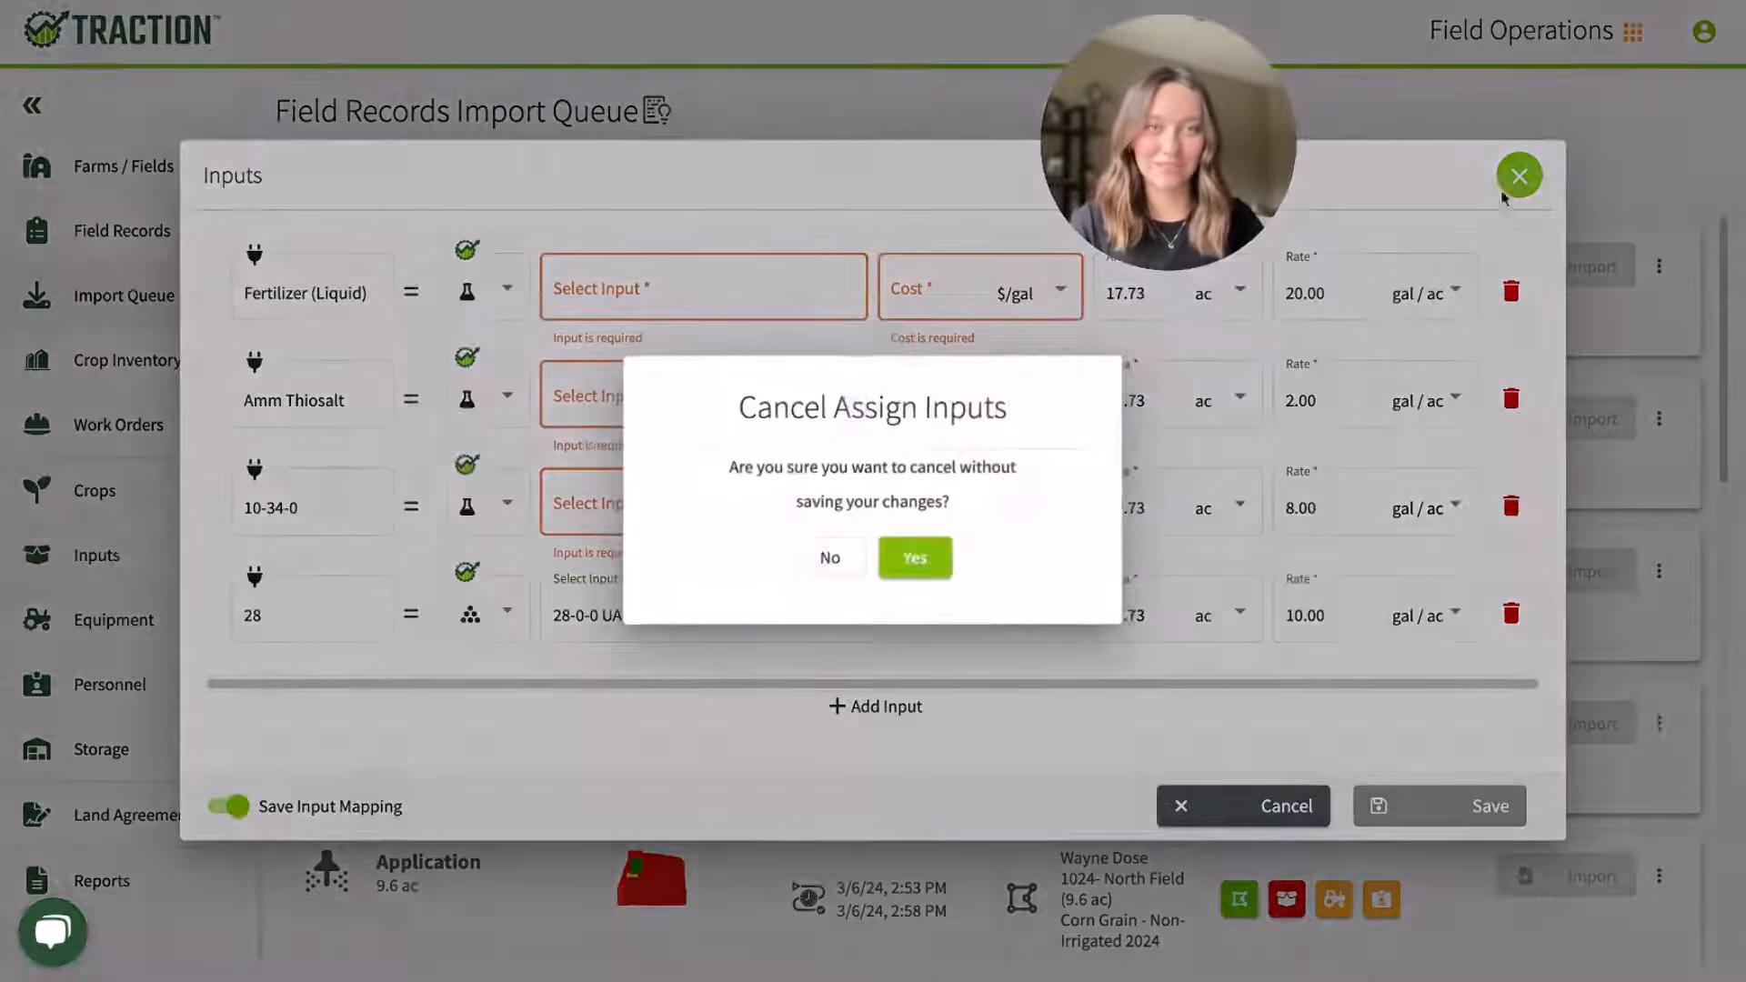
click(899, 558)
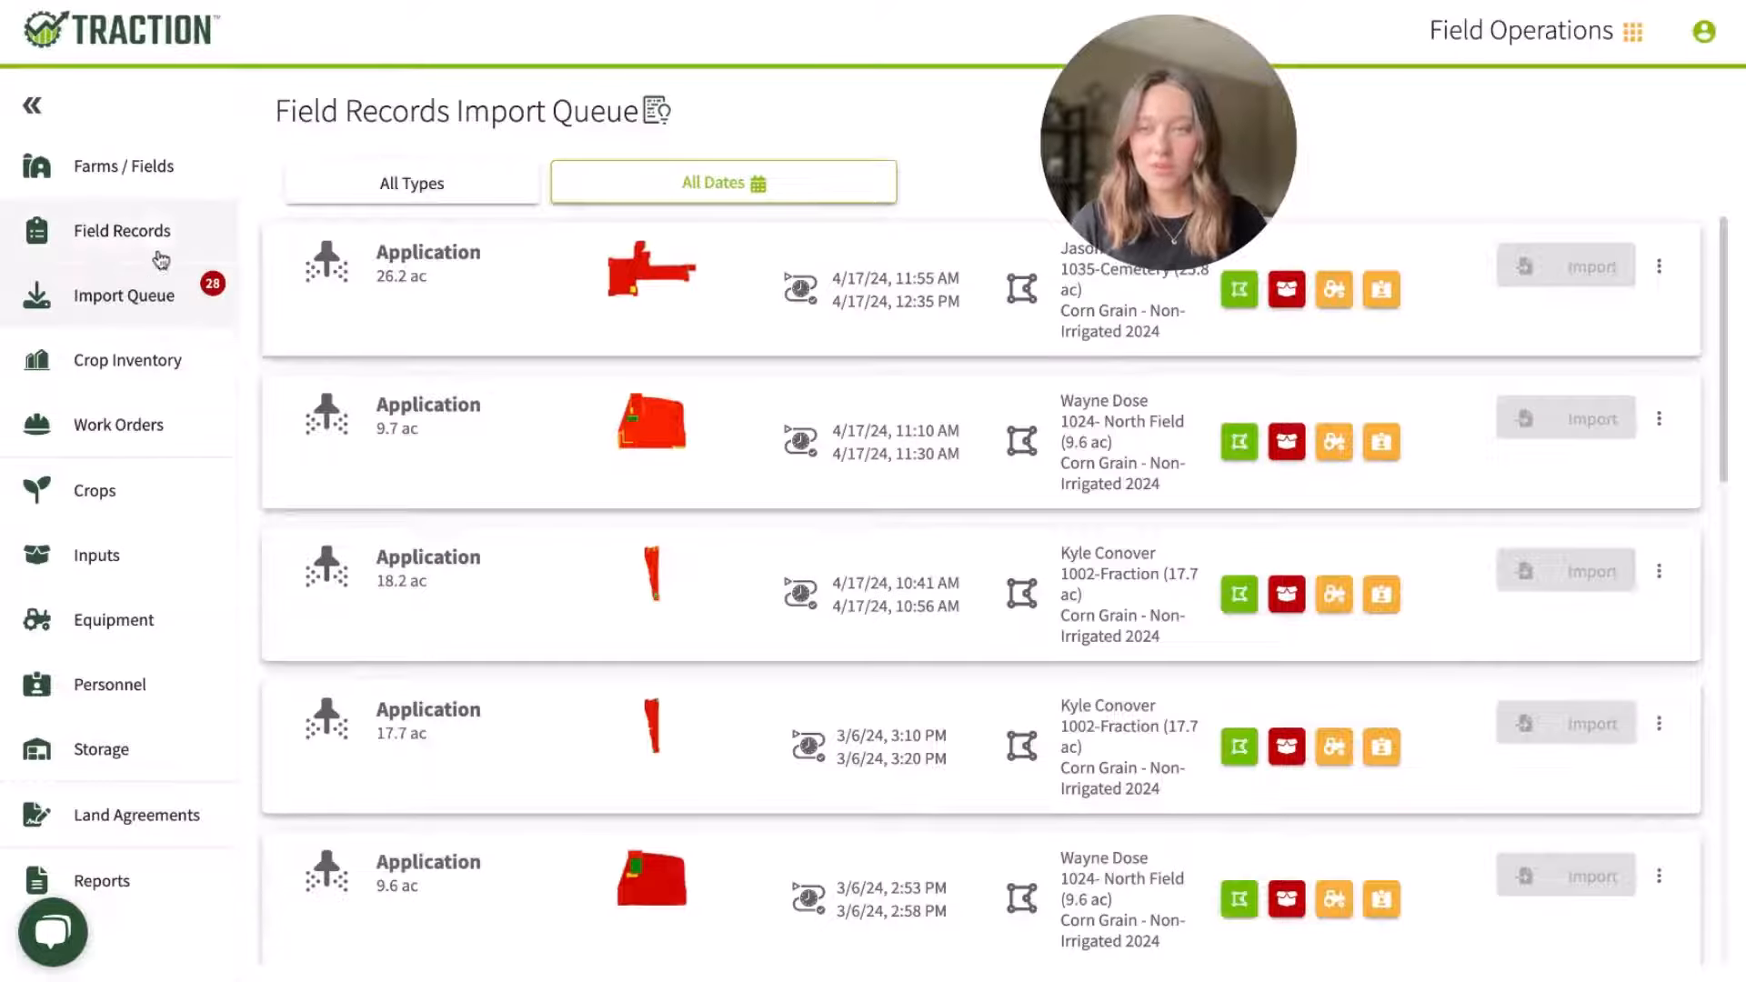
Step: Examine the total cost, cost per area and fertilizer details of the 7/26/2024 application record for field 2017 - Middle 24, then return to the records
click(137, 233)
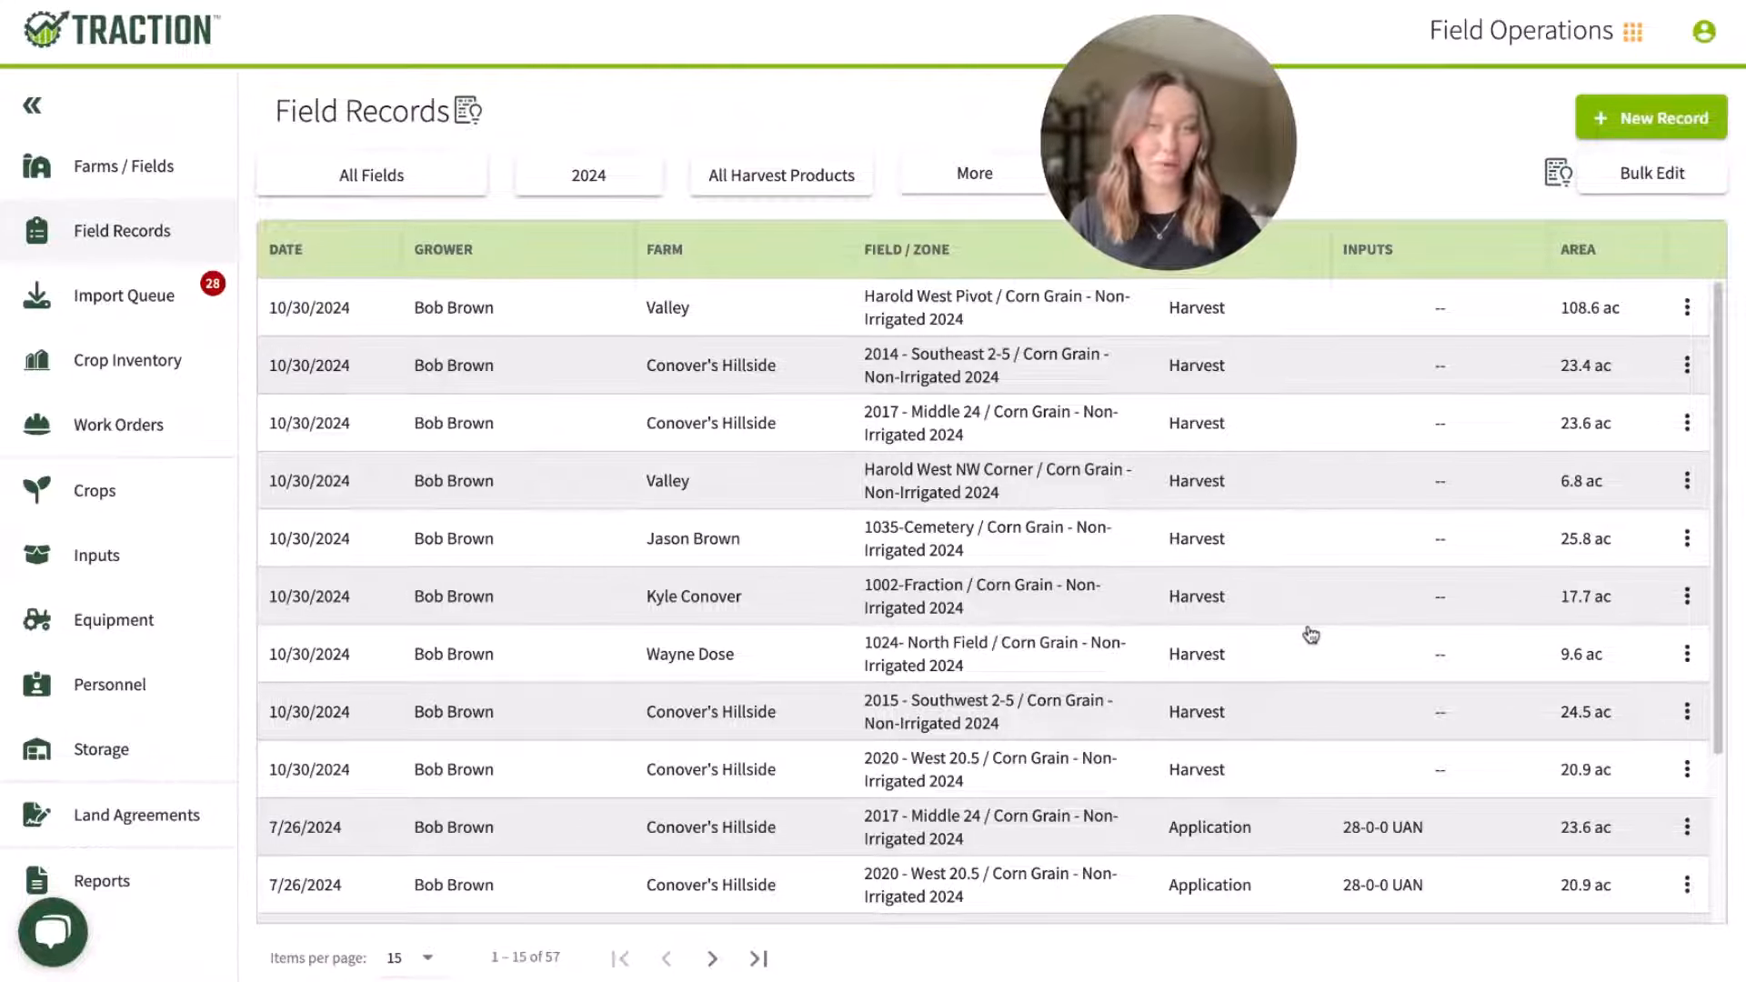
scroll(1309, 634, down, 1)
scroll(1308, 634, down, 3)
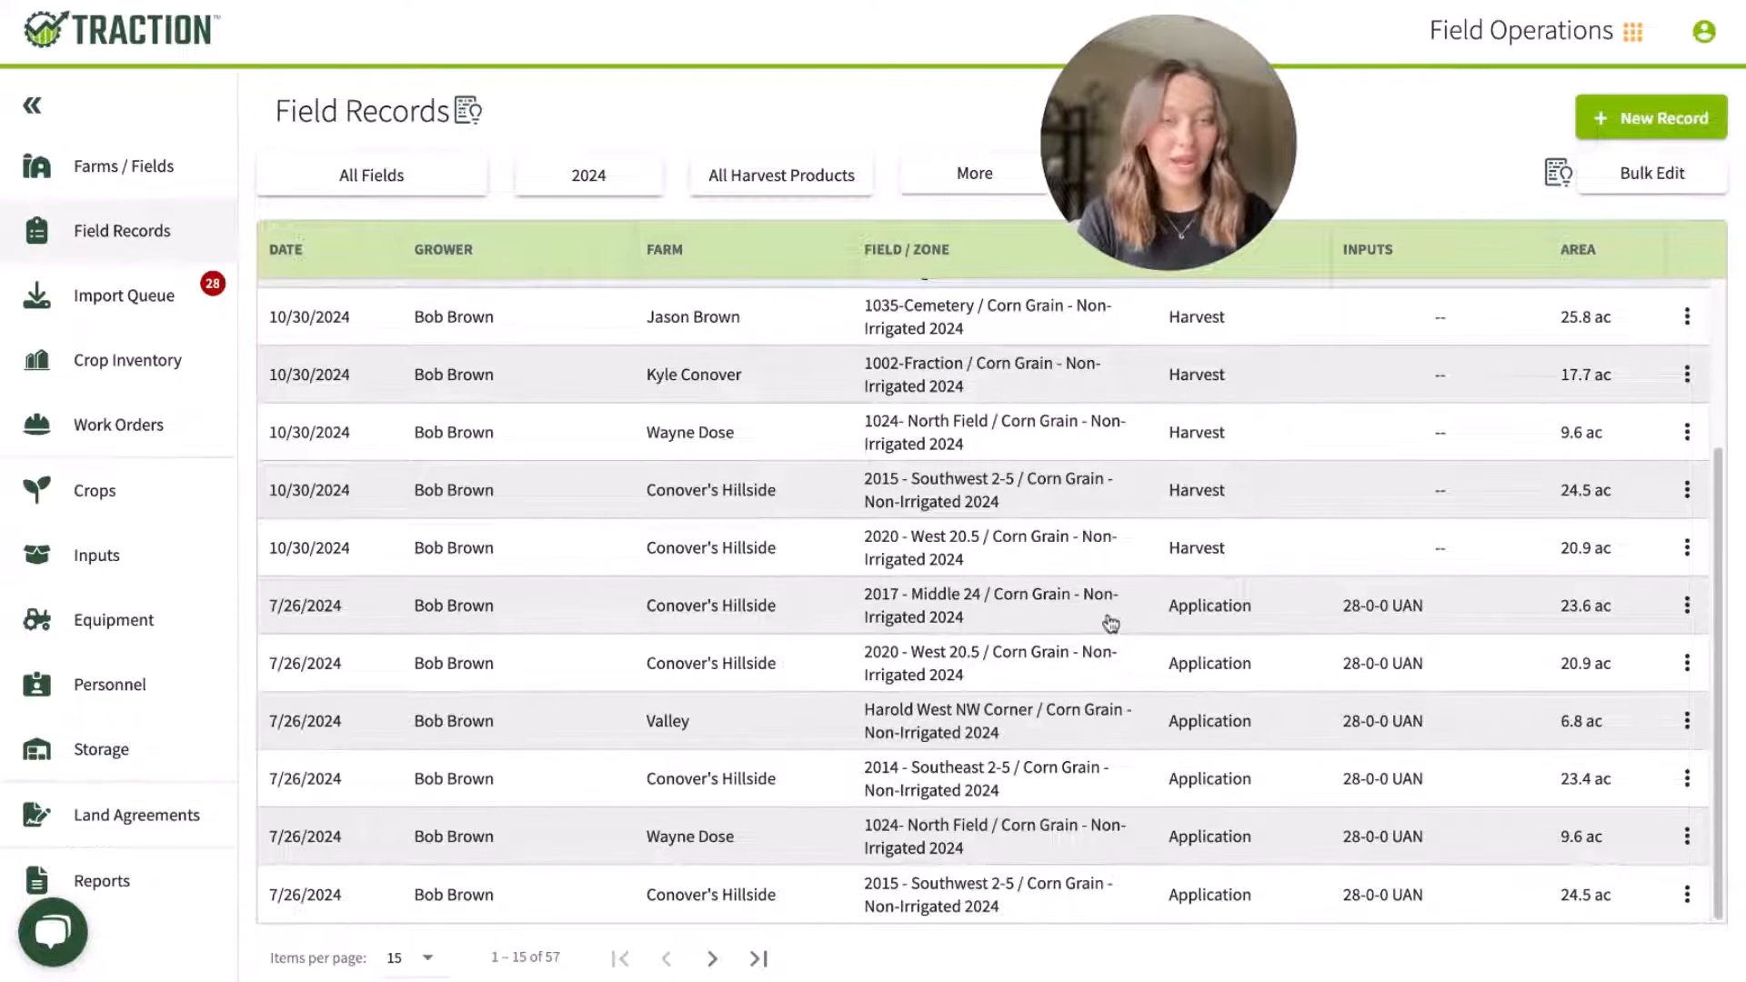
click(1118, 608)
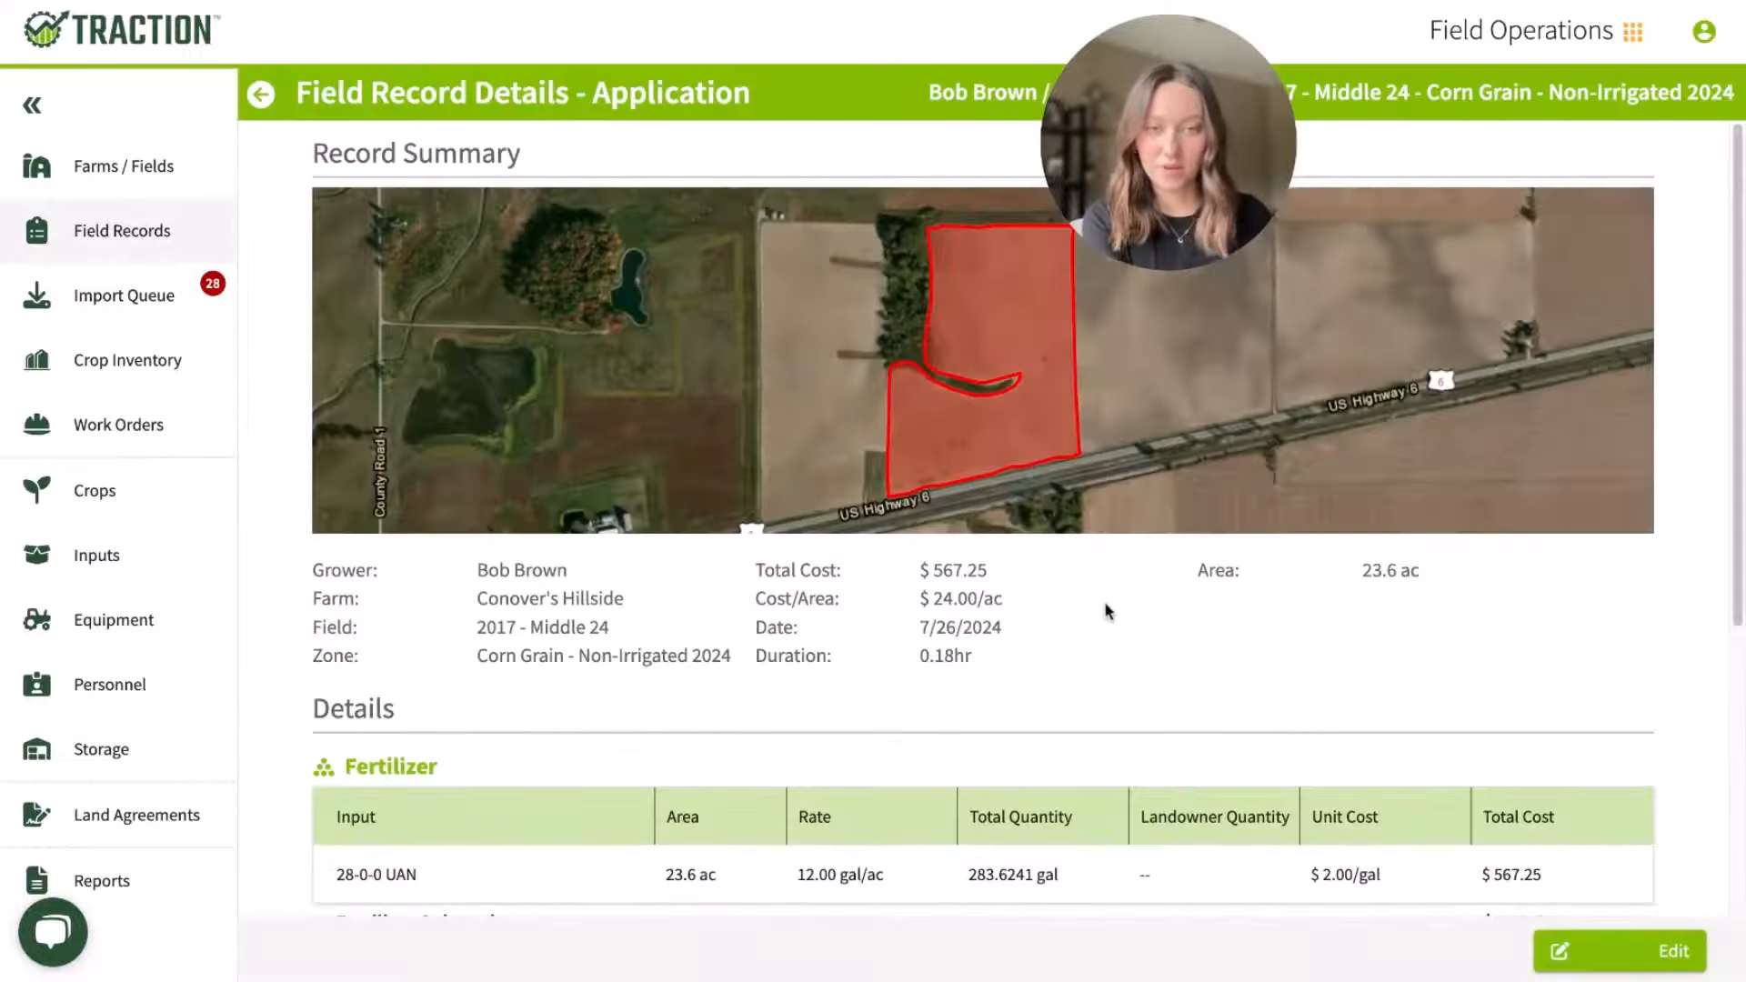
scroll(1107, 614, down, 1)
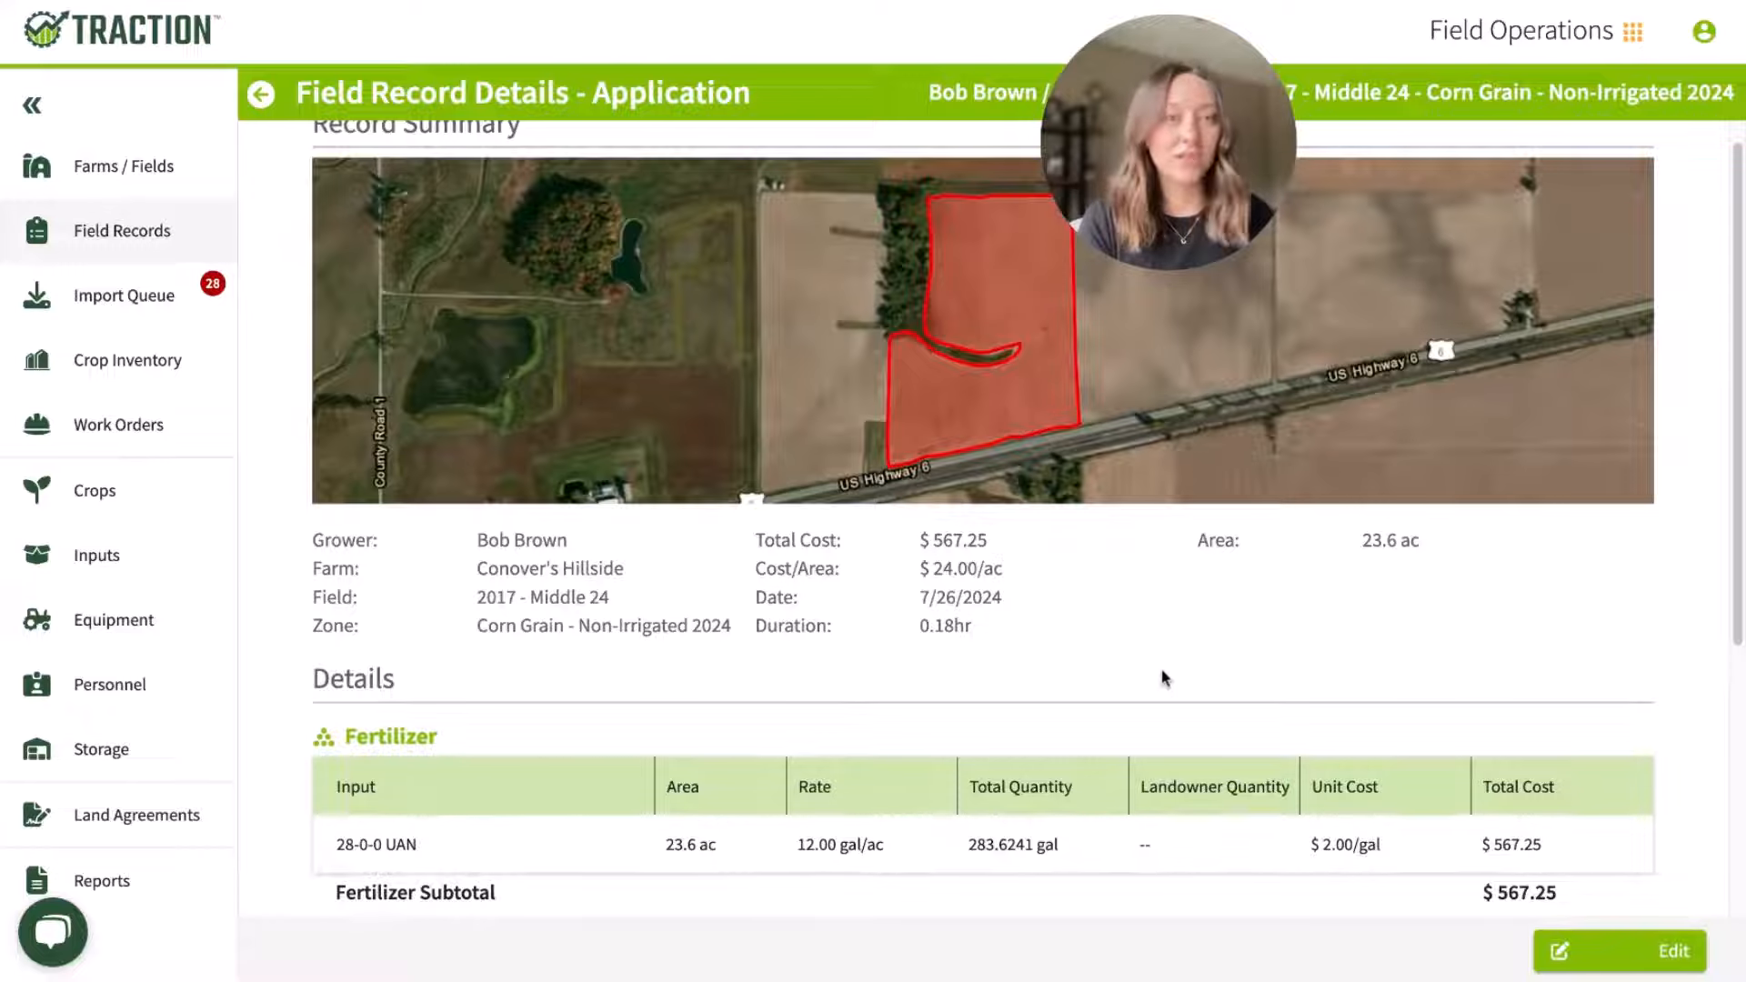
drag(1229, 779, 1142, 787)
click(1244, 809)
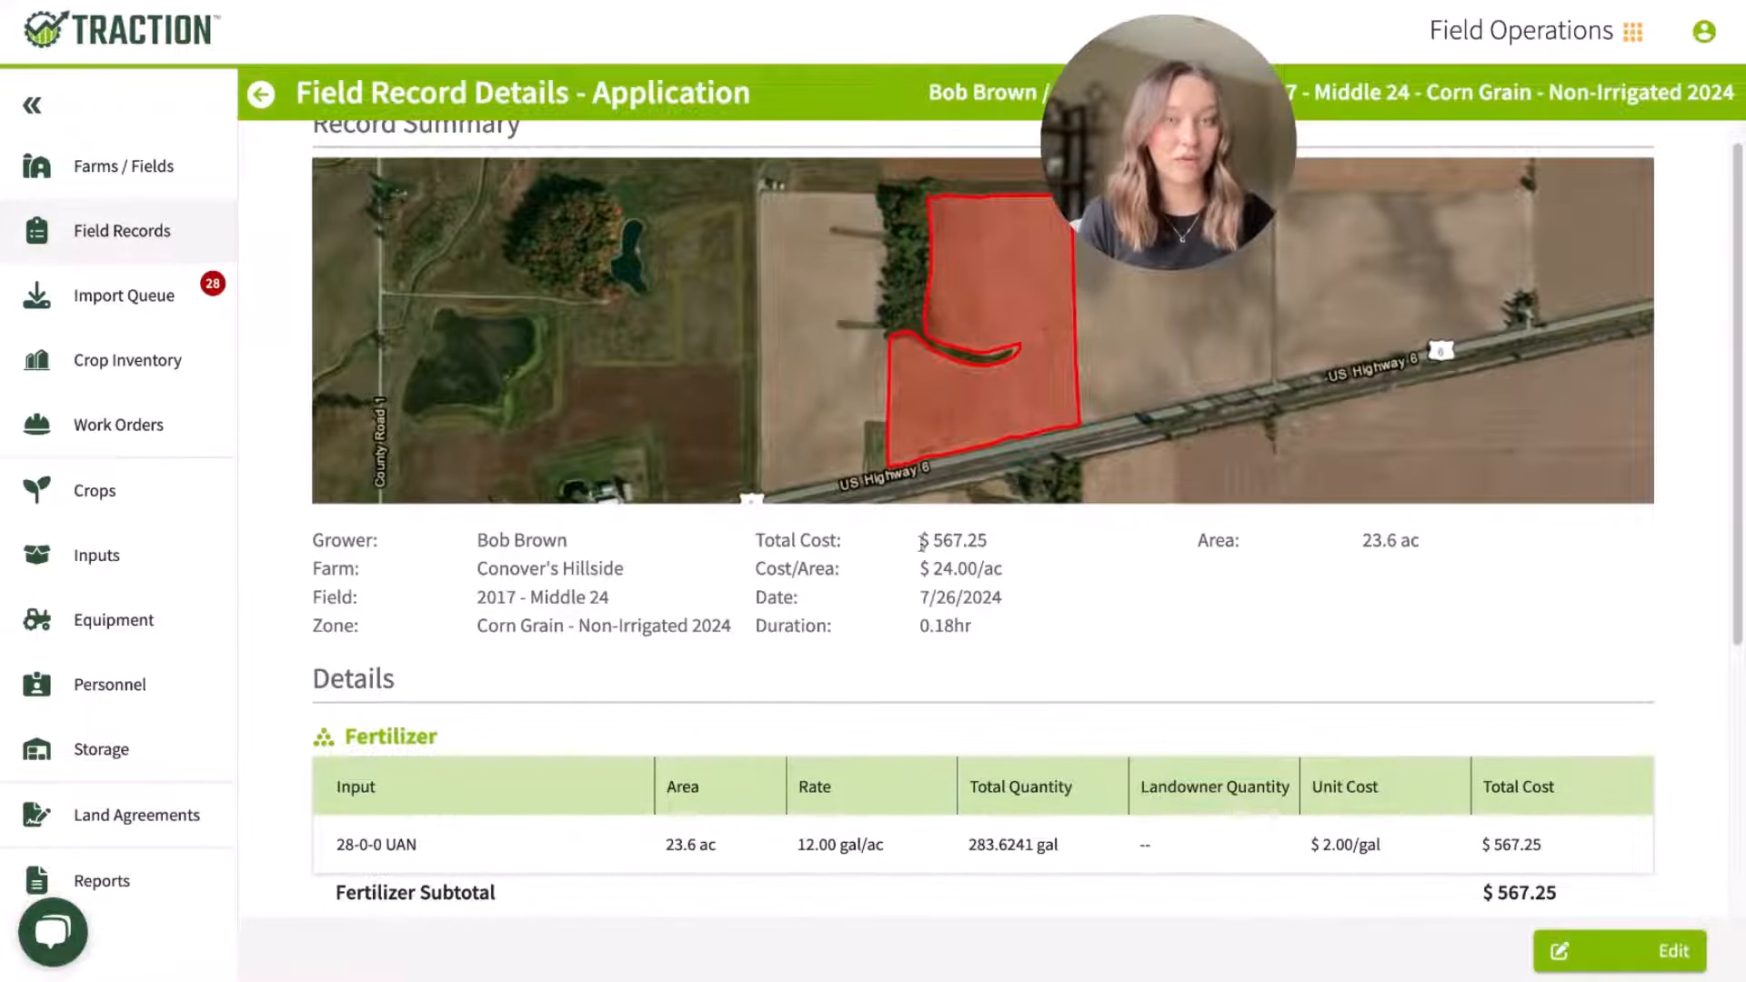
drag(919, 564, 1003, 576)
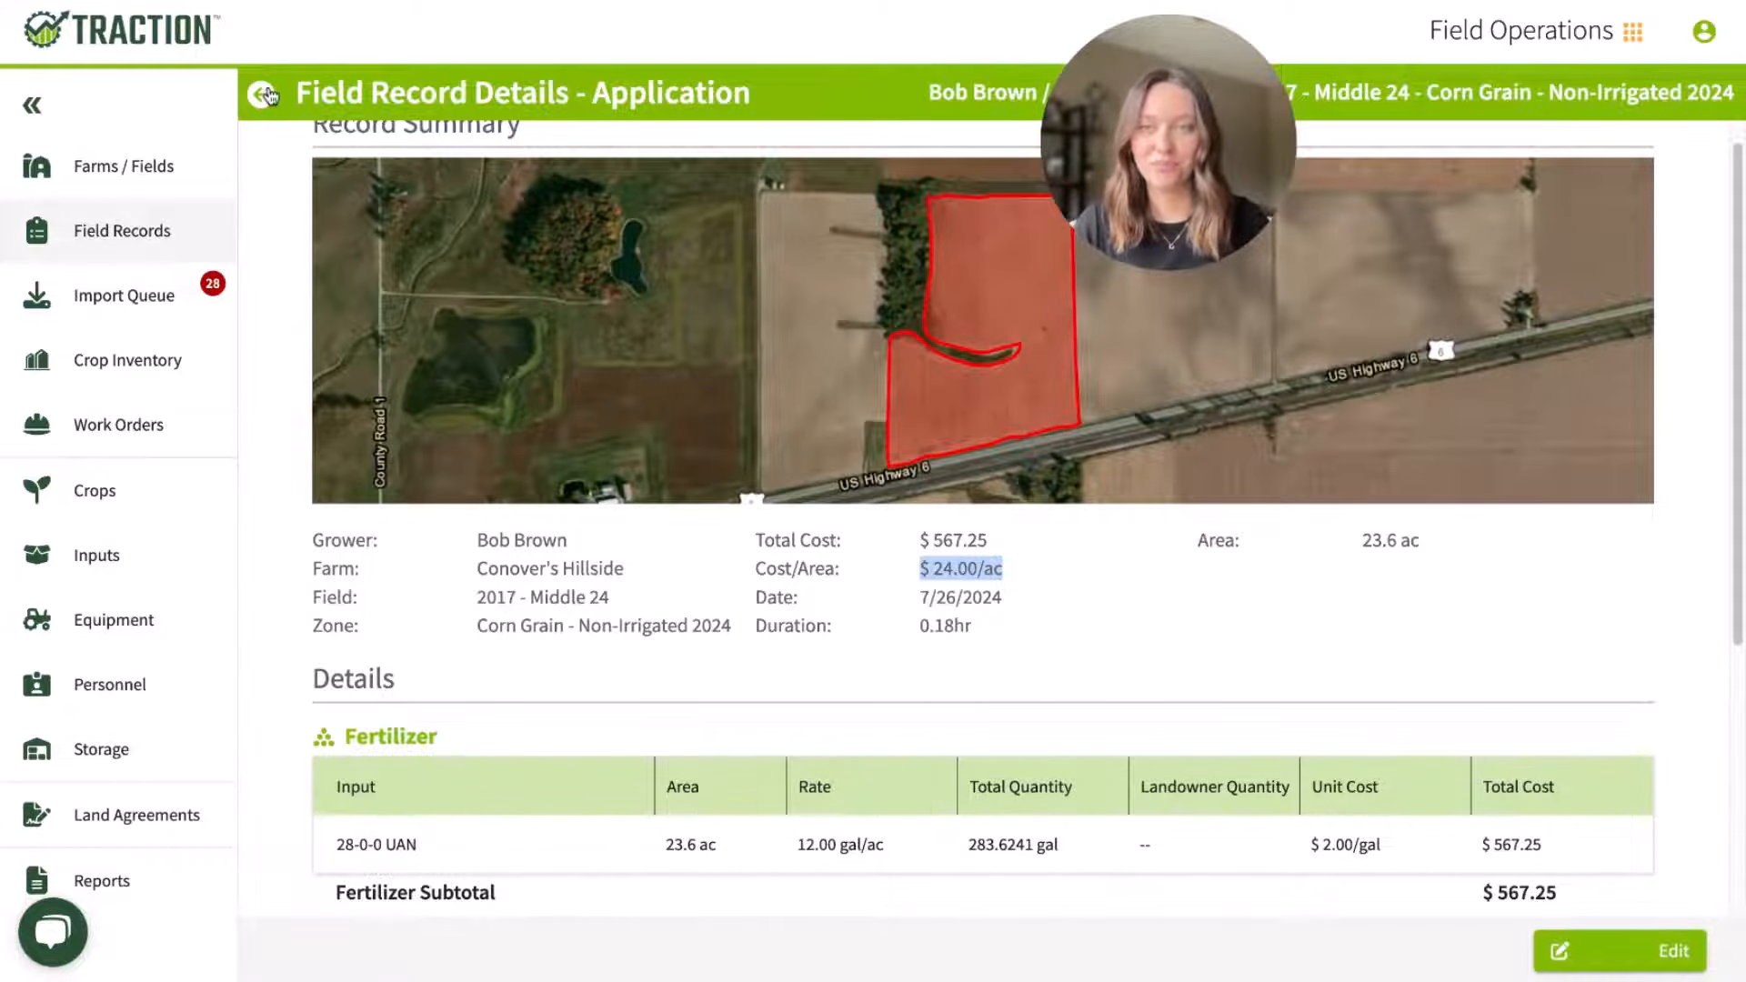
click(264, 93)
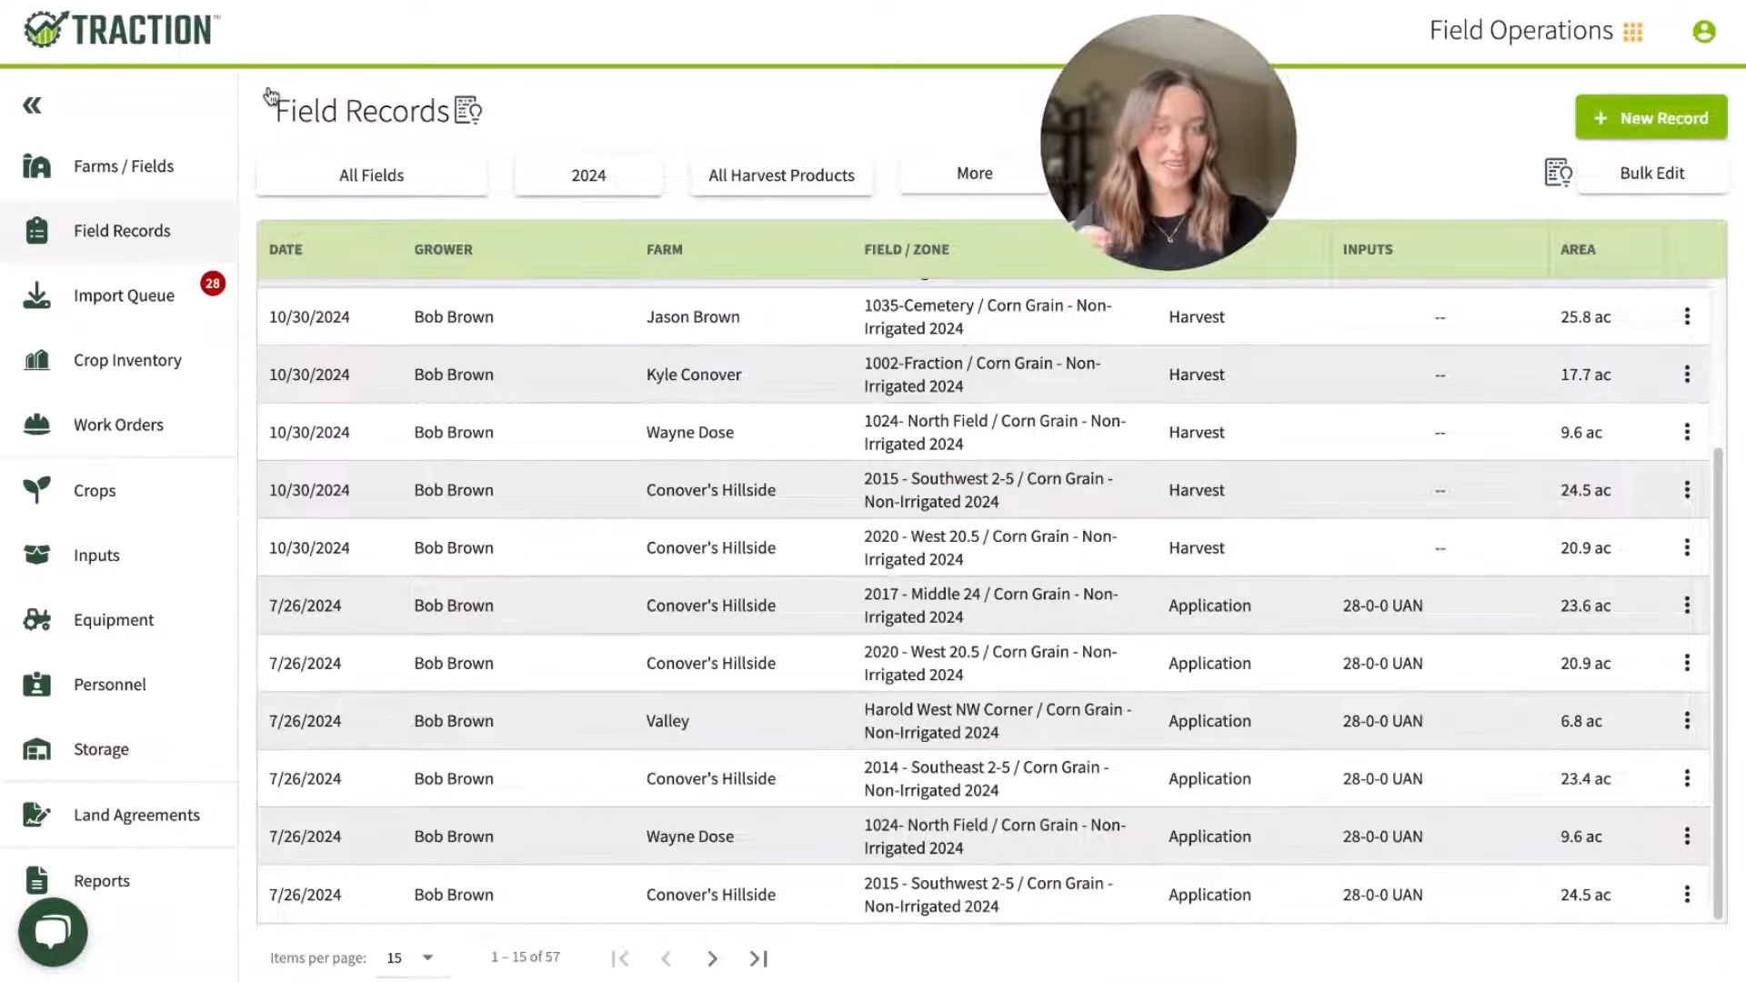
Step: Review the 2024 inventory quantities of the chemical input AgSaver Glyphosate 53.8%, then return to the inputs list
click(128, 564)
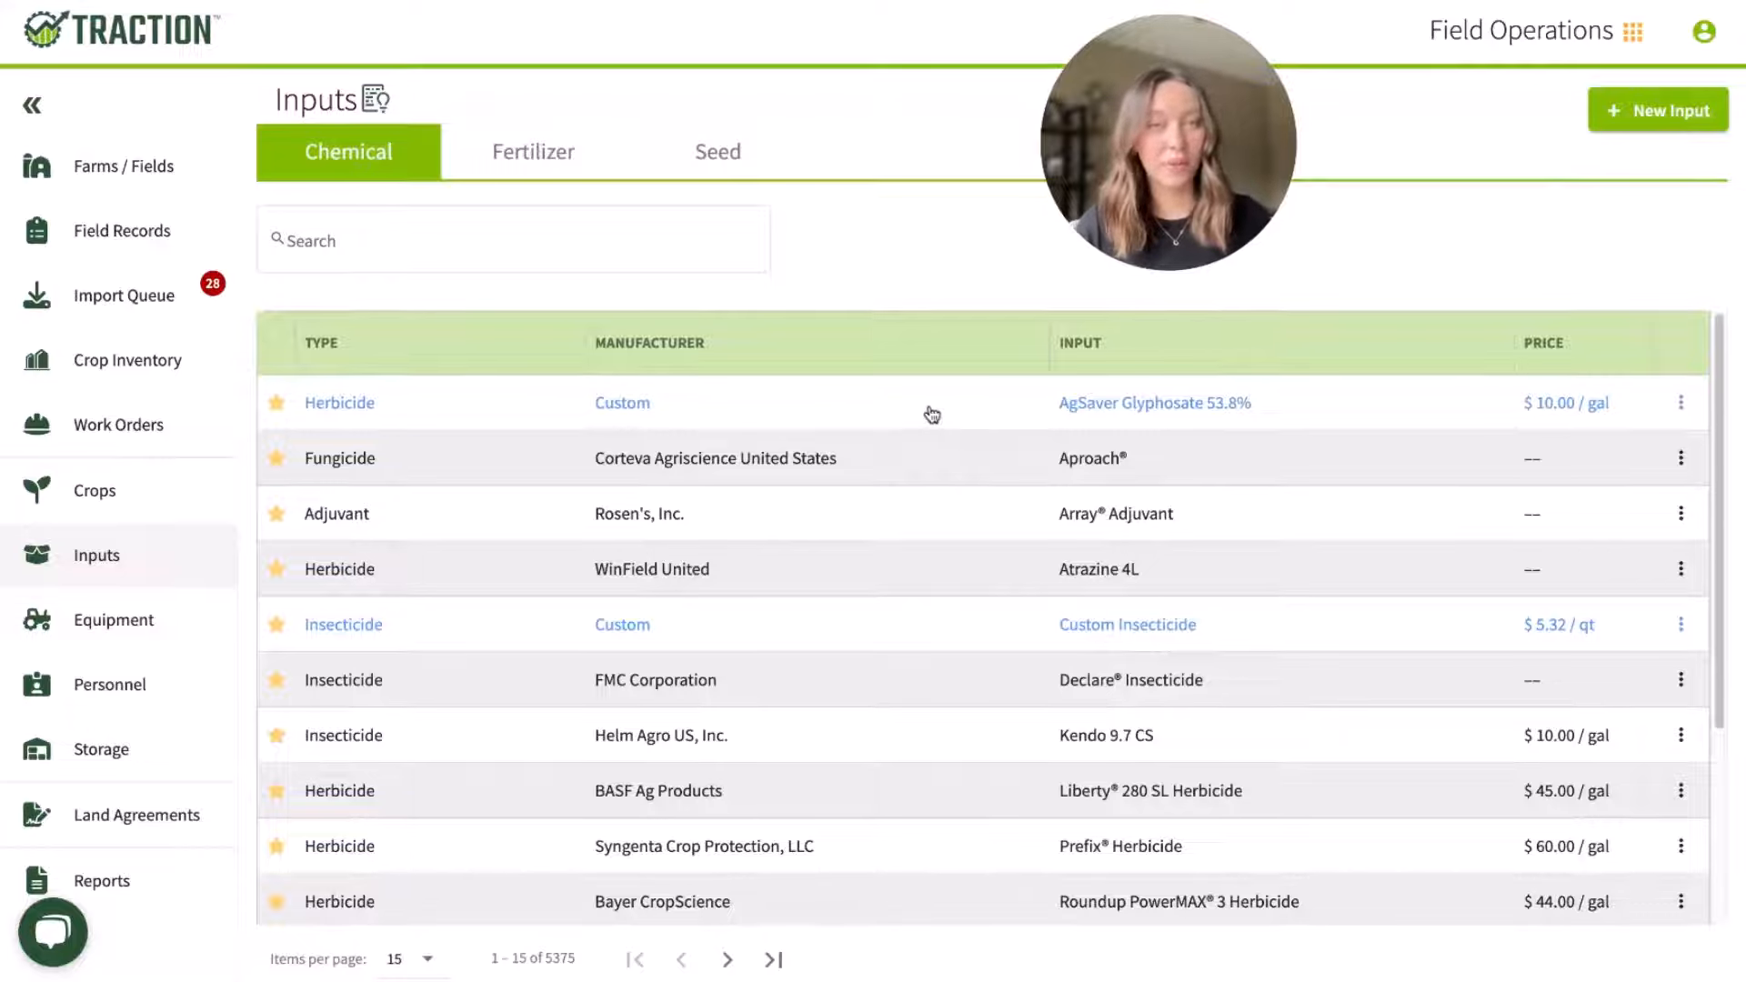
click(932, 415)
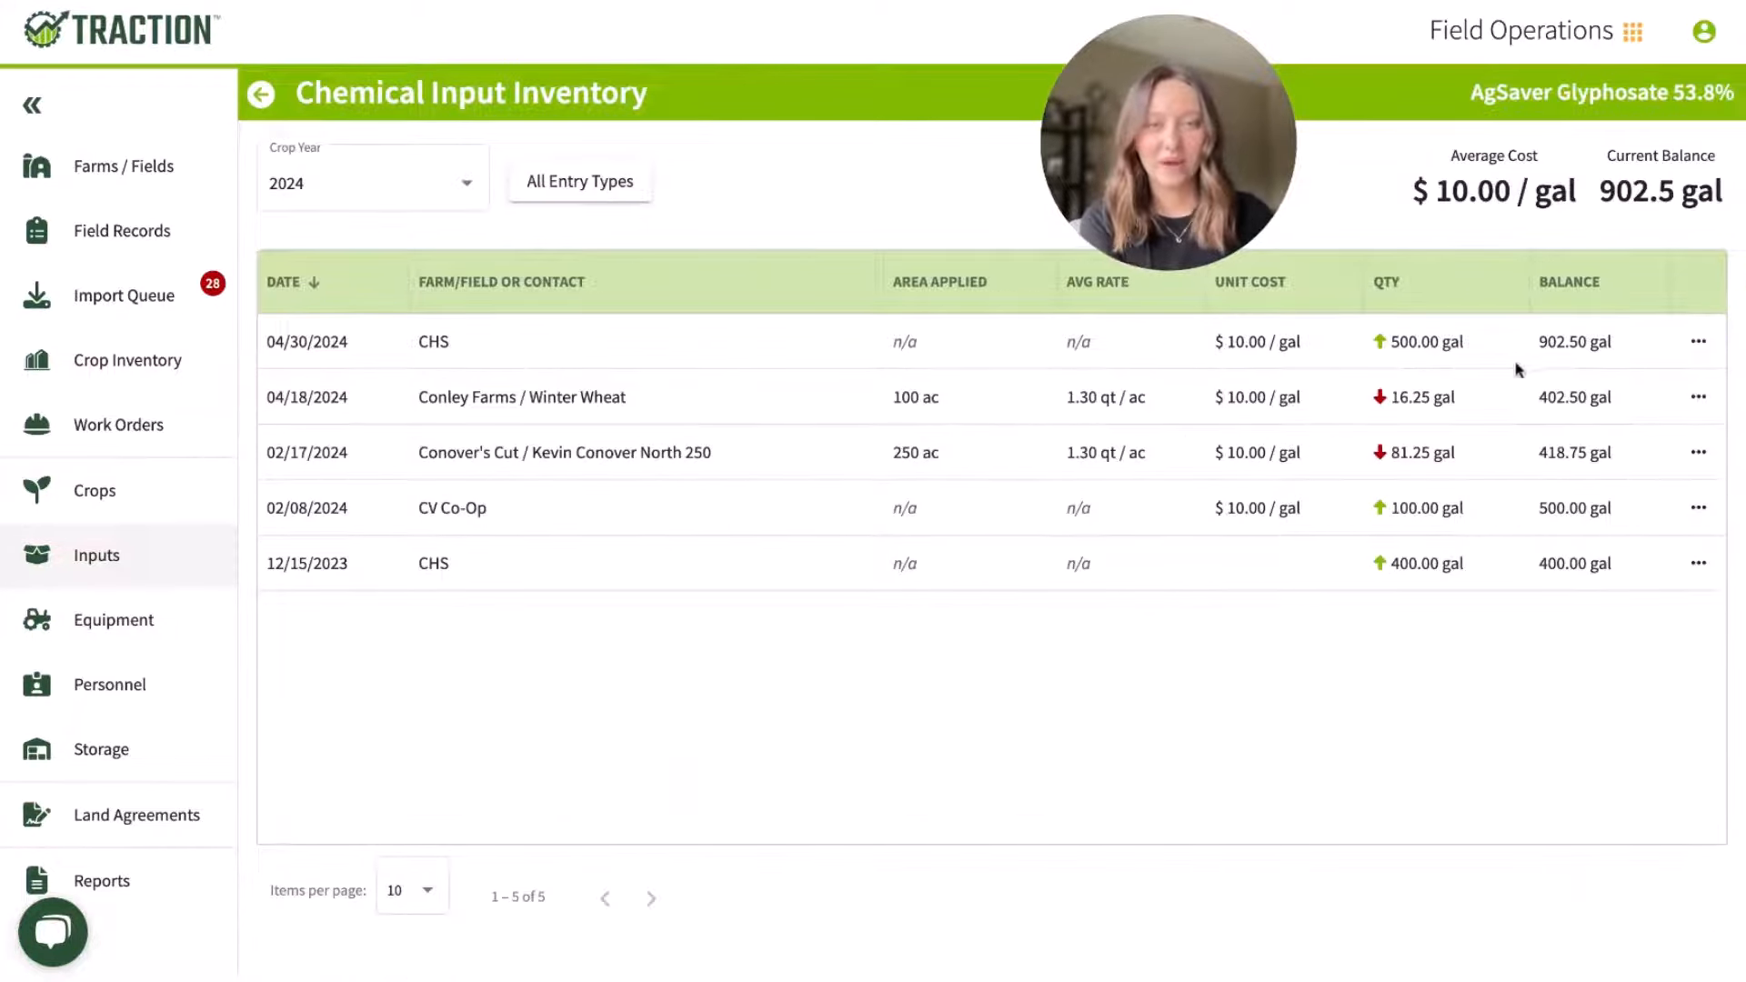
drag(1493, 343, 1400, 342)
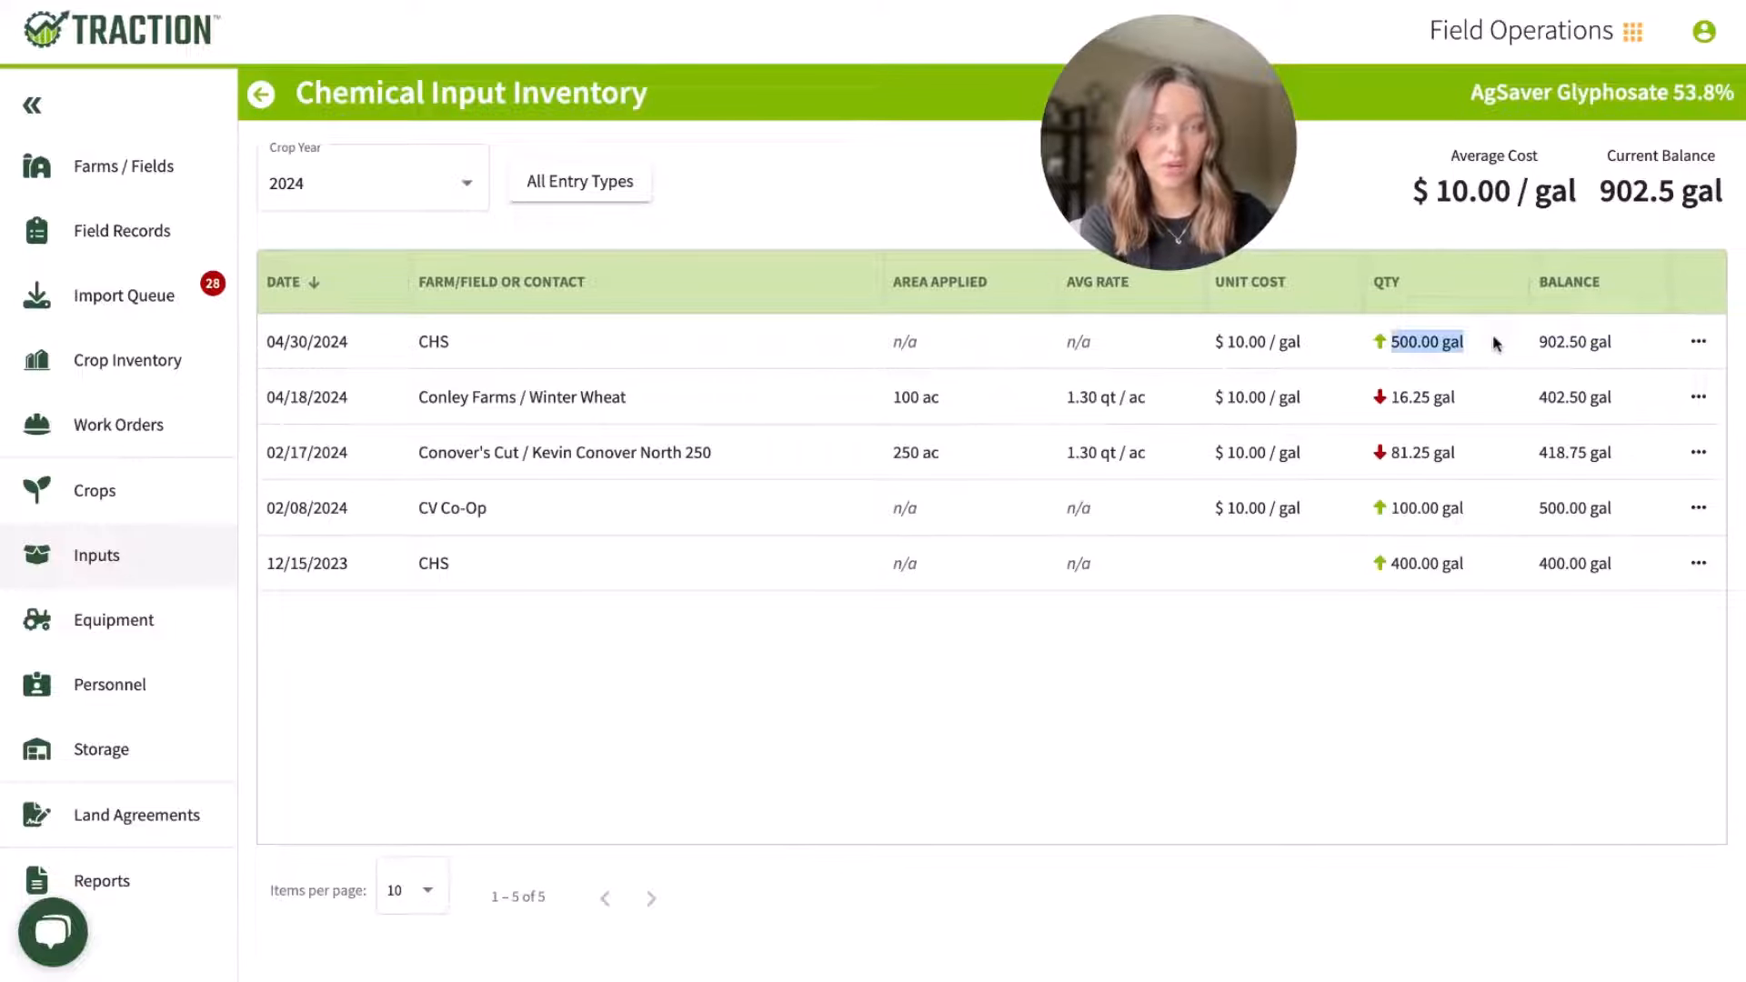
triple_click(1455, 401)
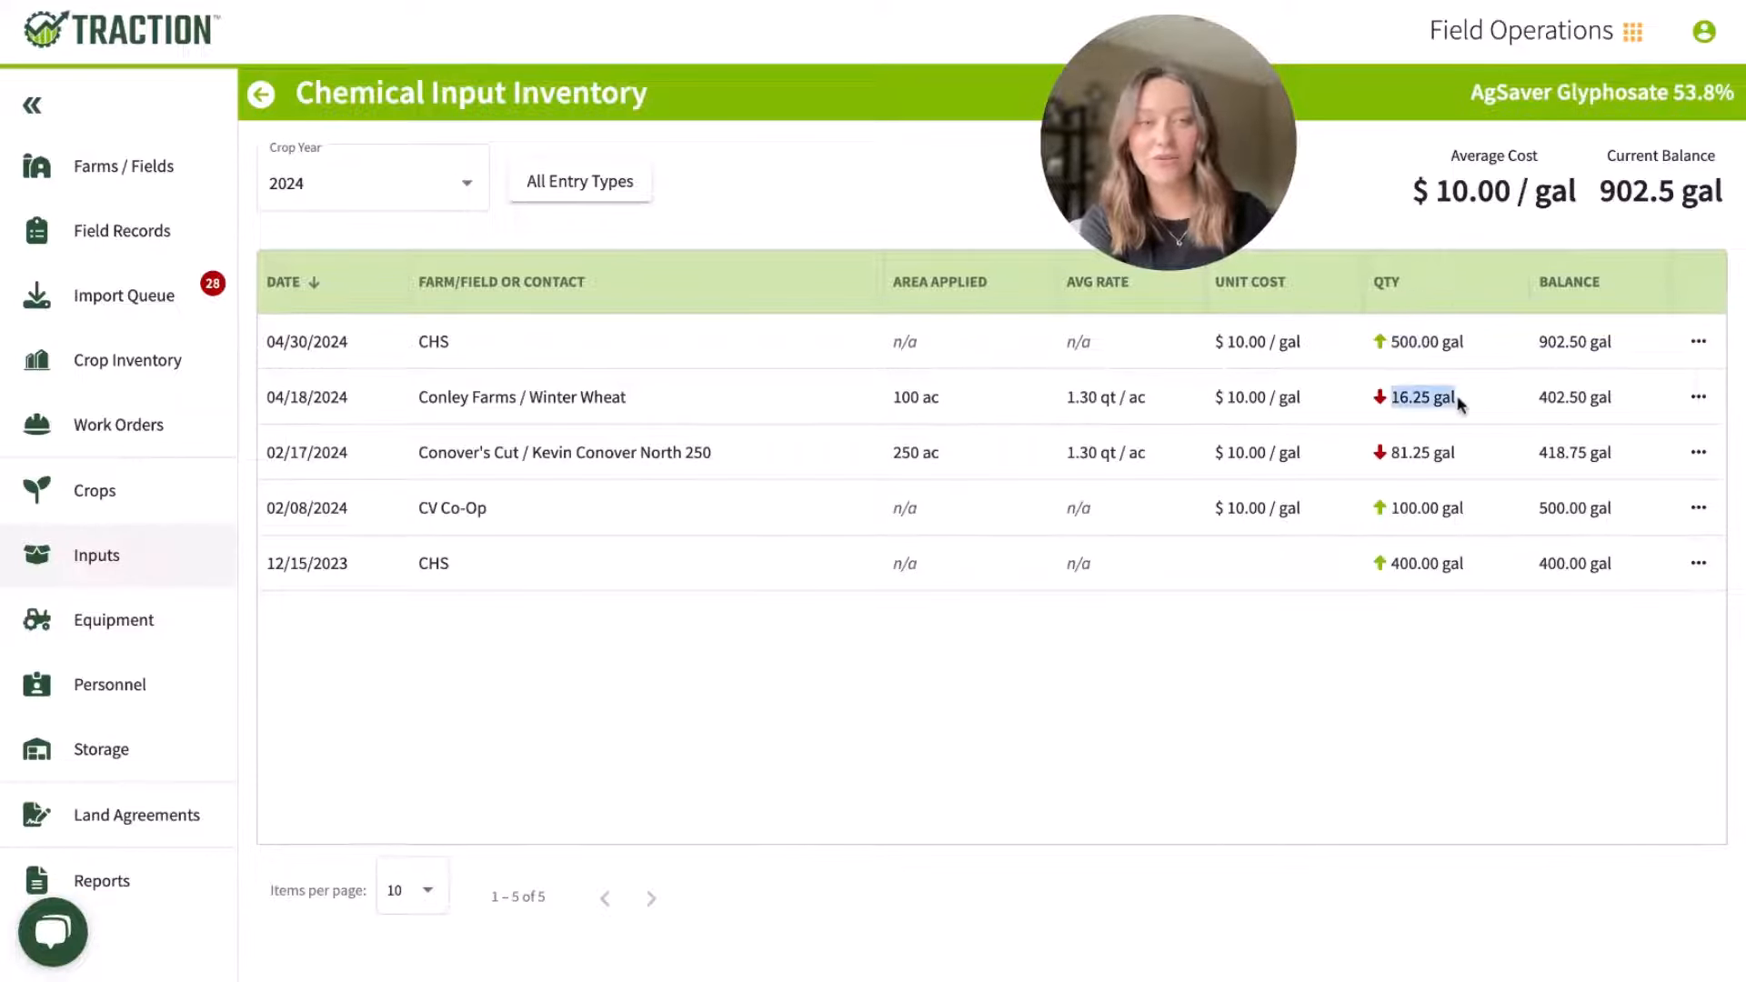
triple_click(1460, 451)
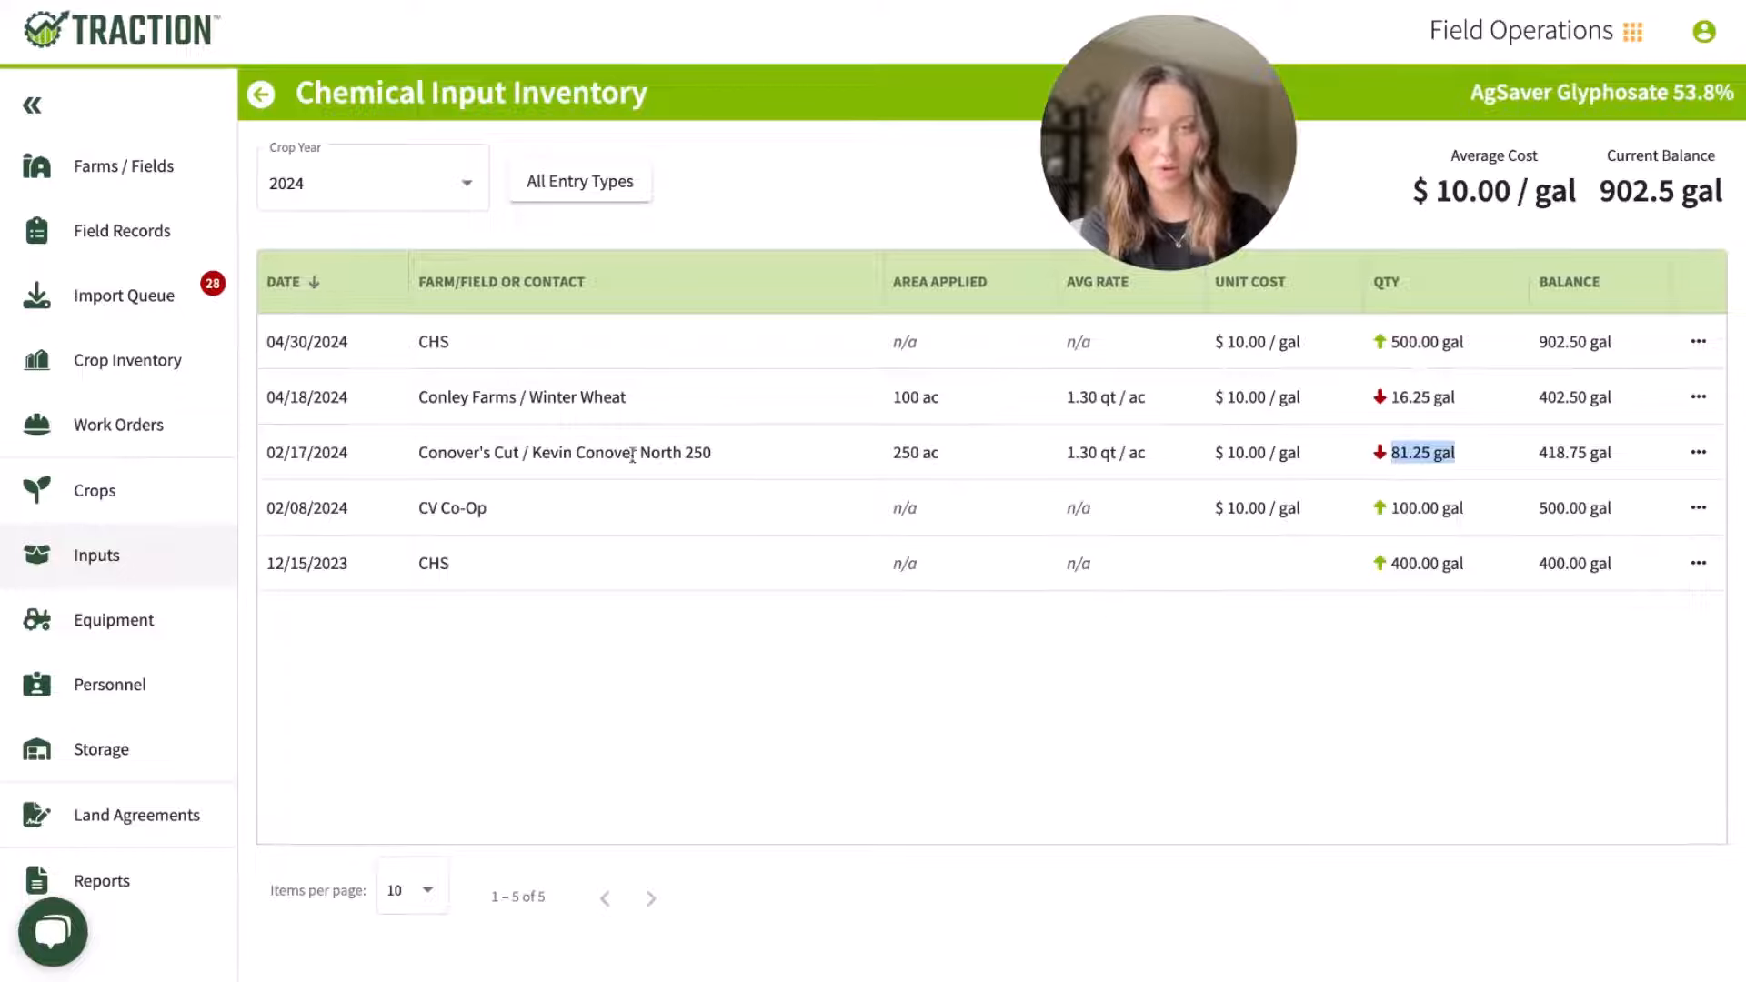
click(261, 93)
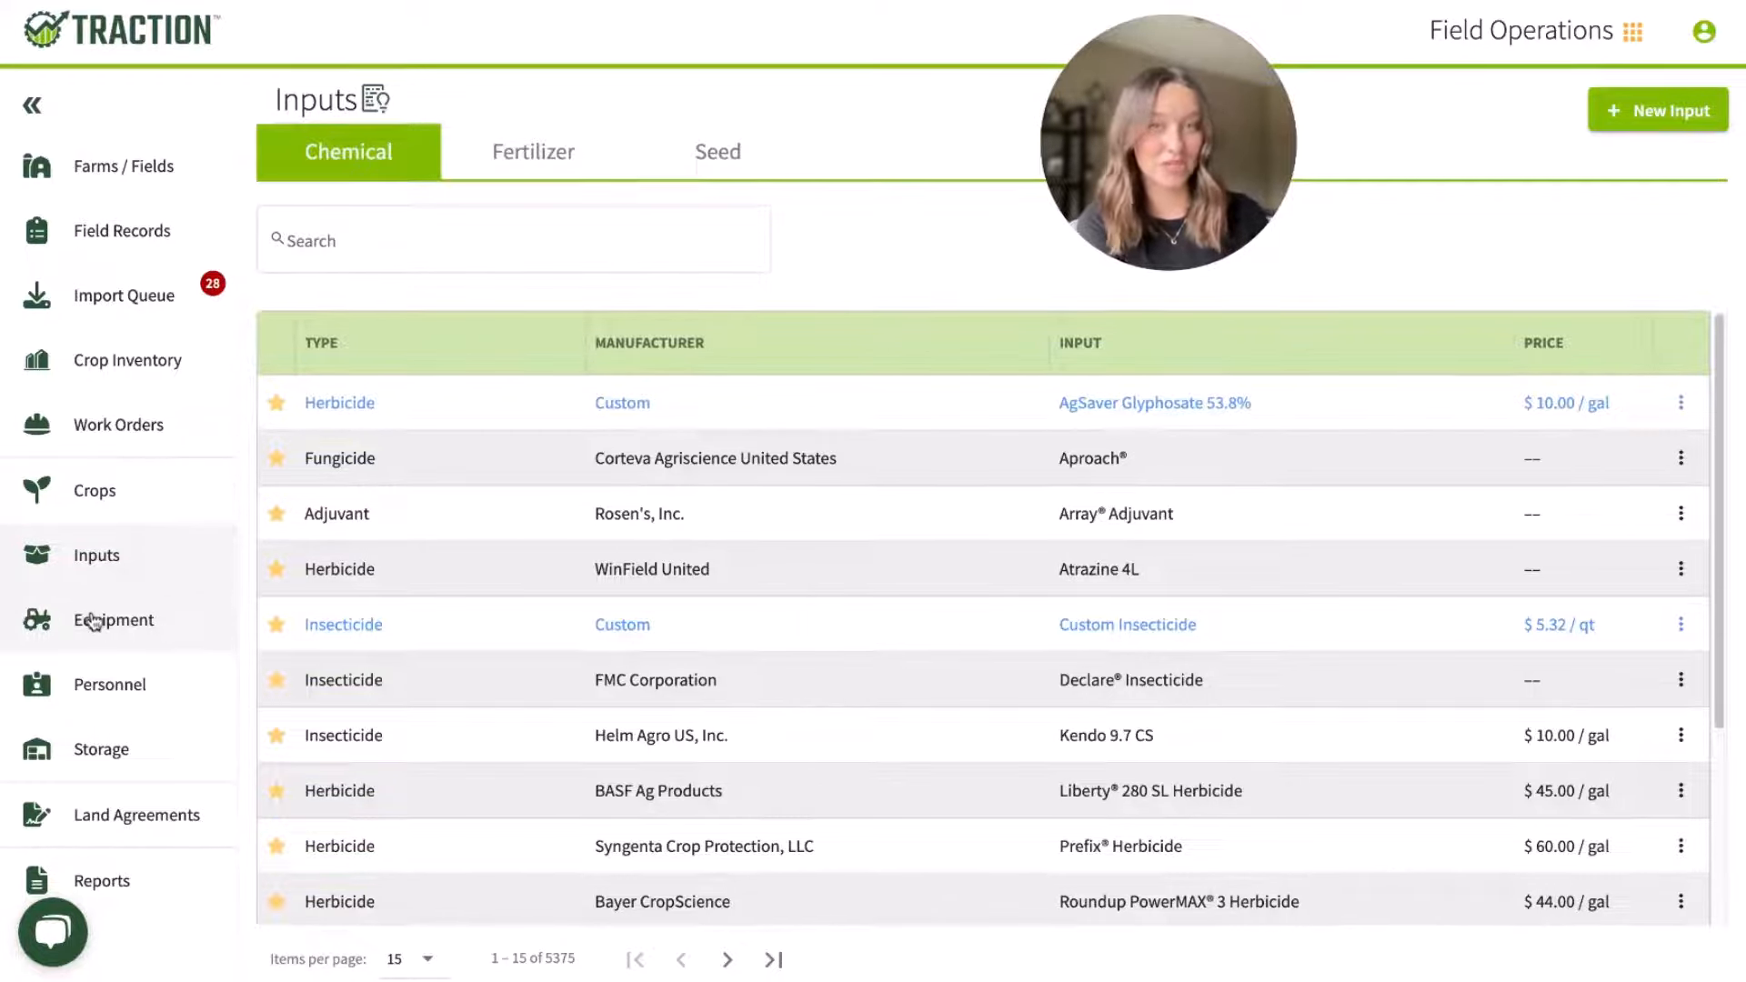
Step: Examine the 2024 equipment cost details of the JD 7730 Tractor, including its actual cost per acre and cost entries
click(114, 638)
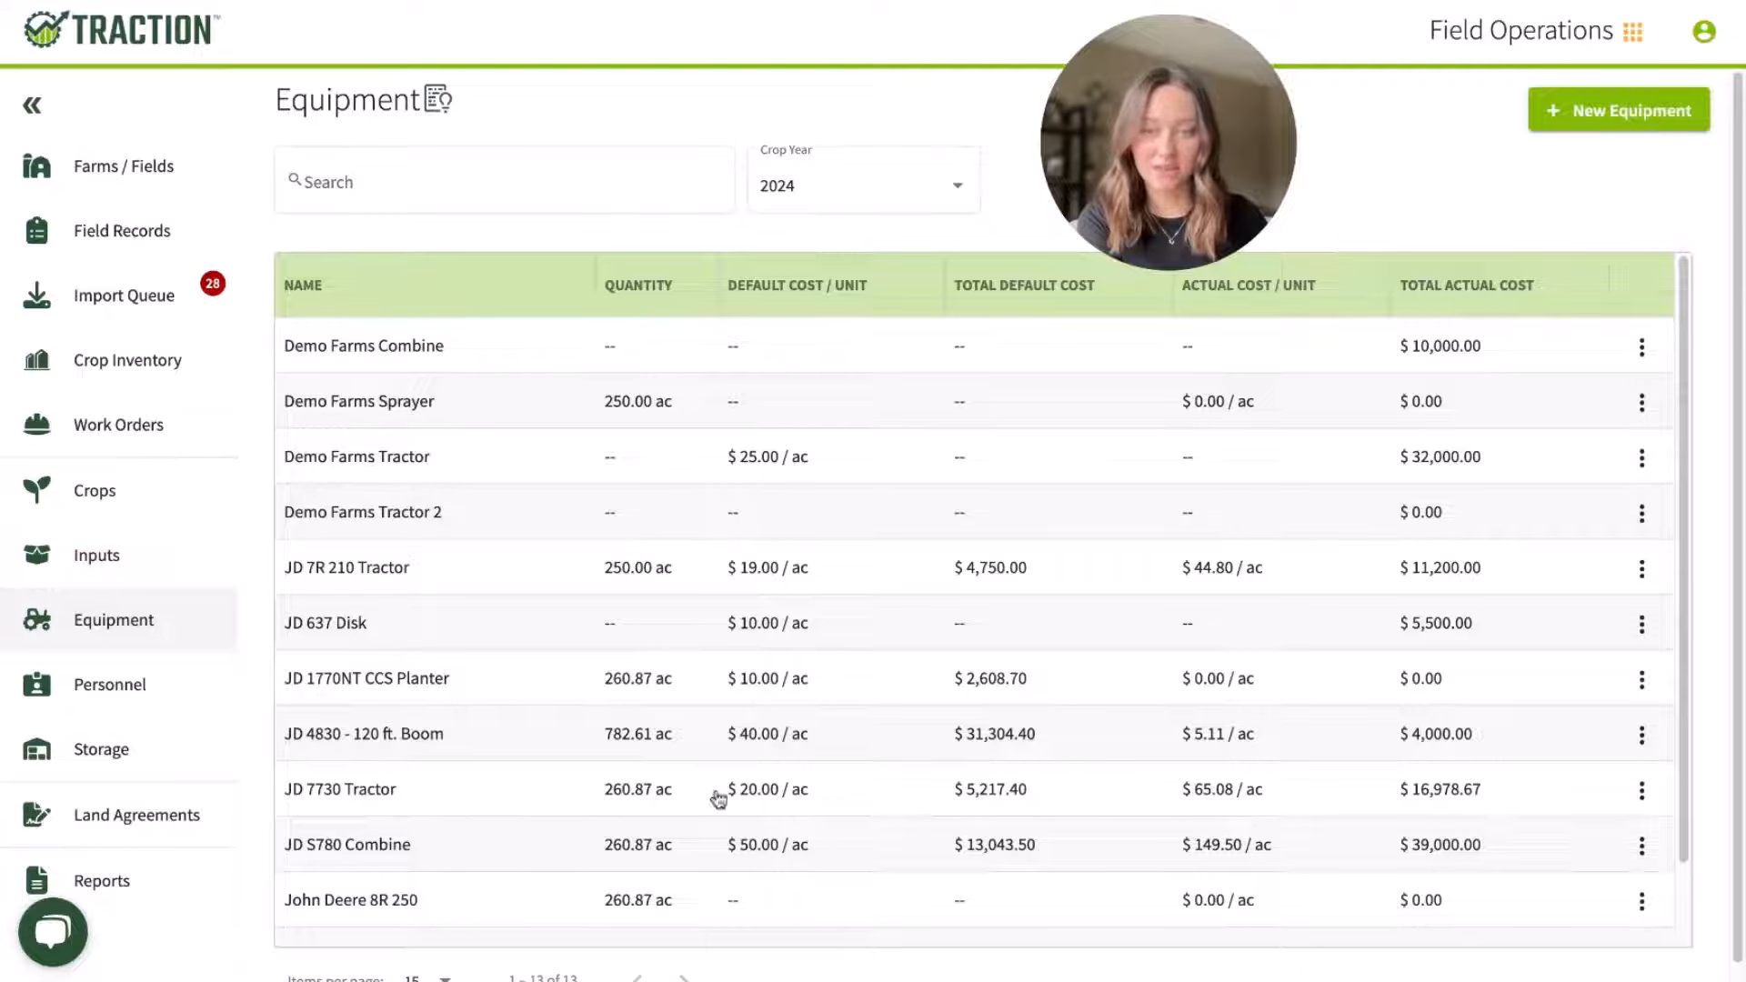
click(824, 793)
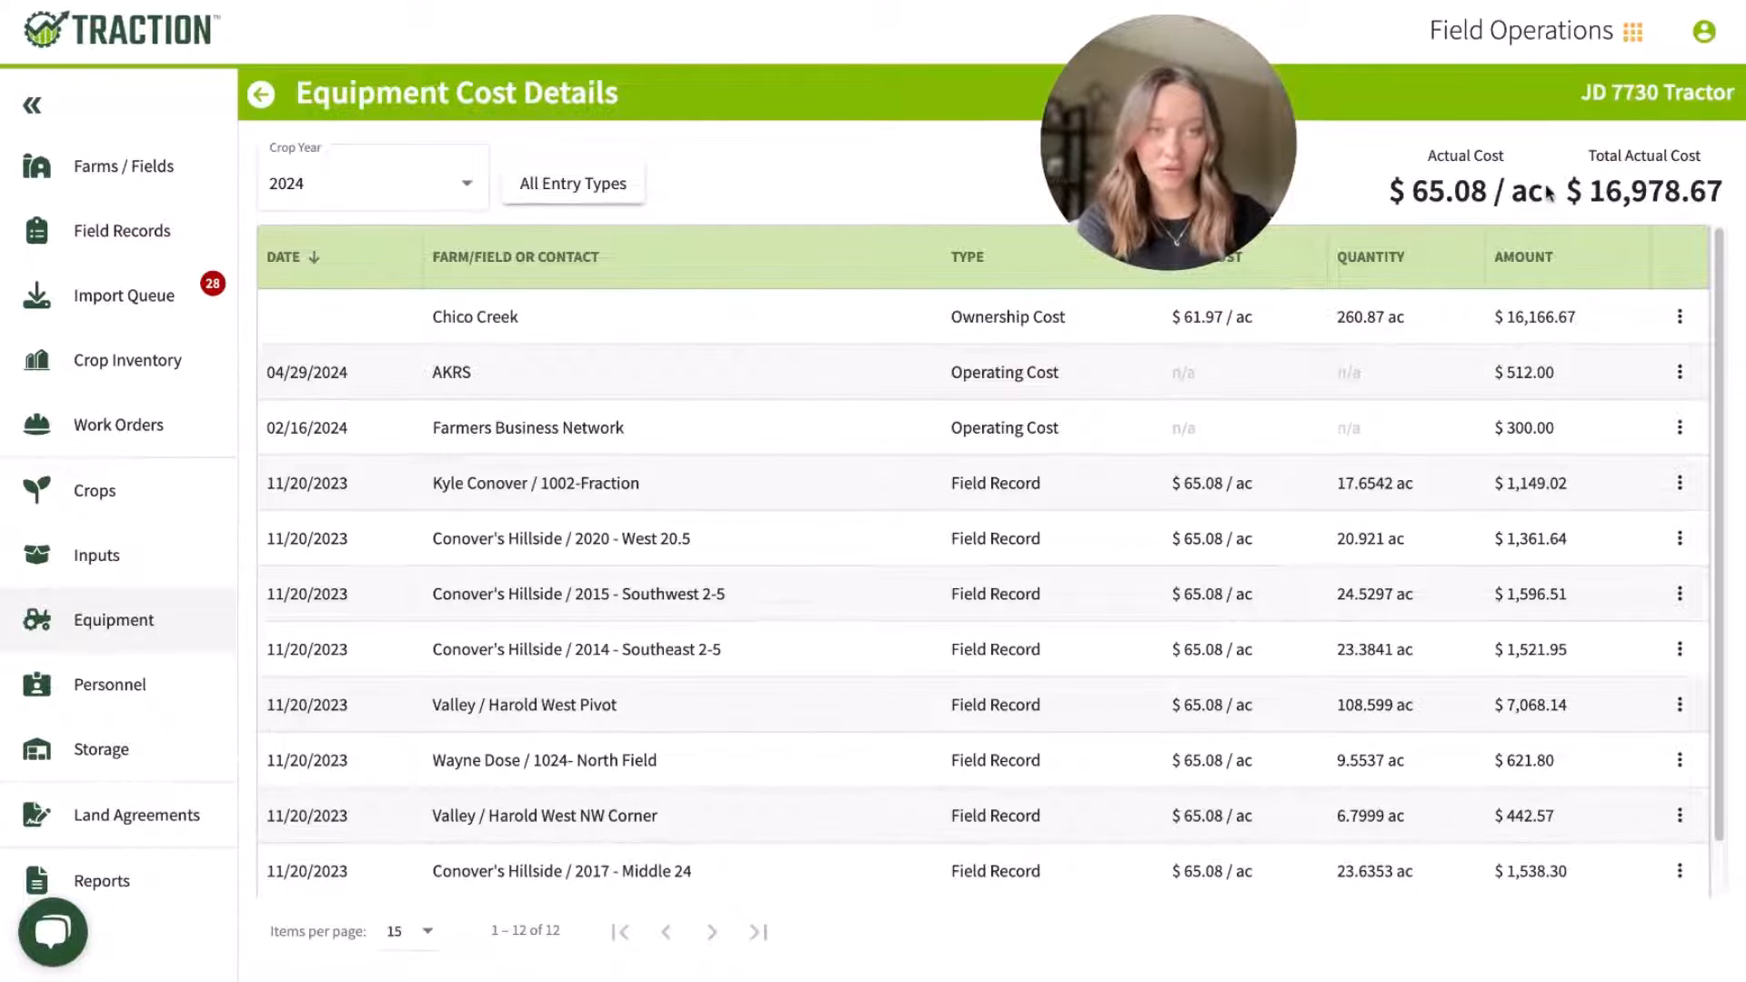
drag(1548, 194, 1407, 194)
click(1713, 191)
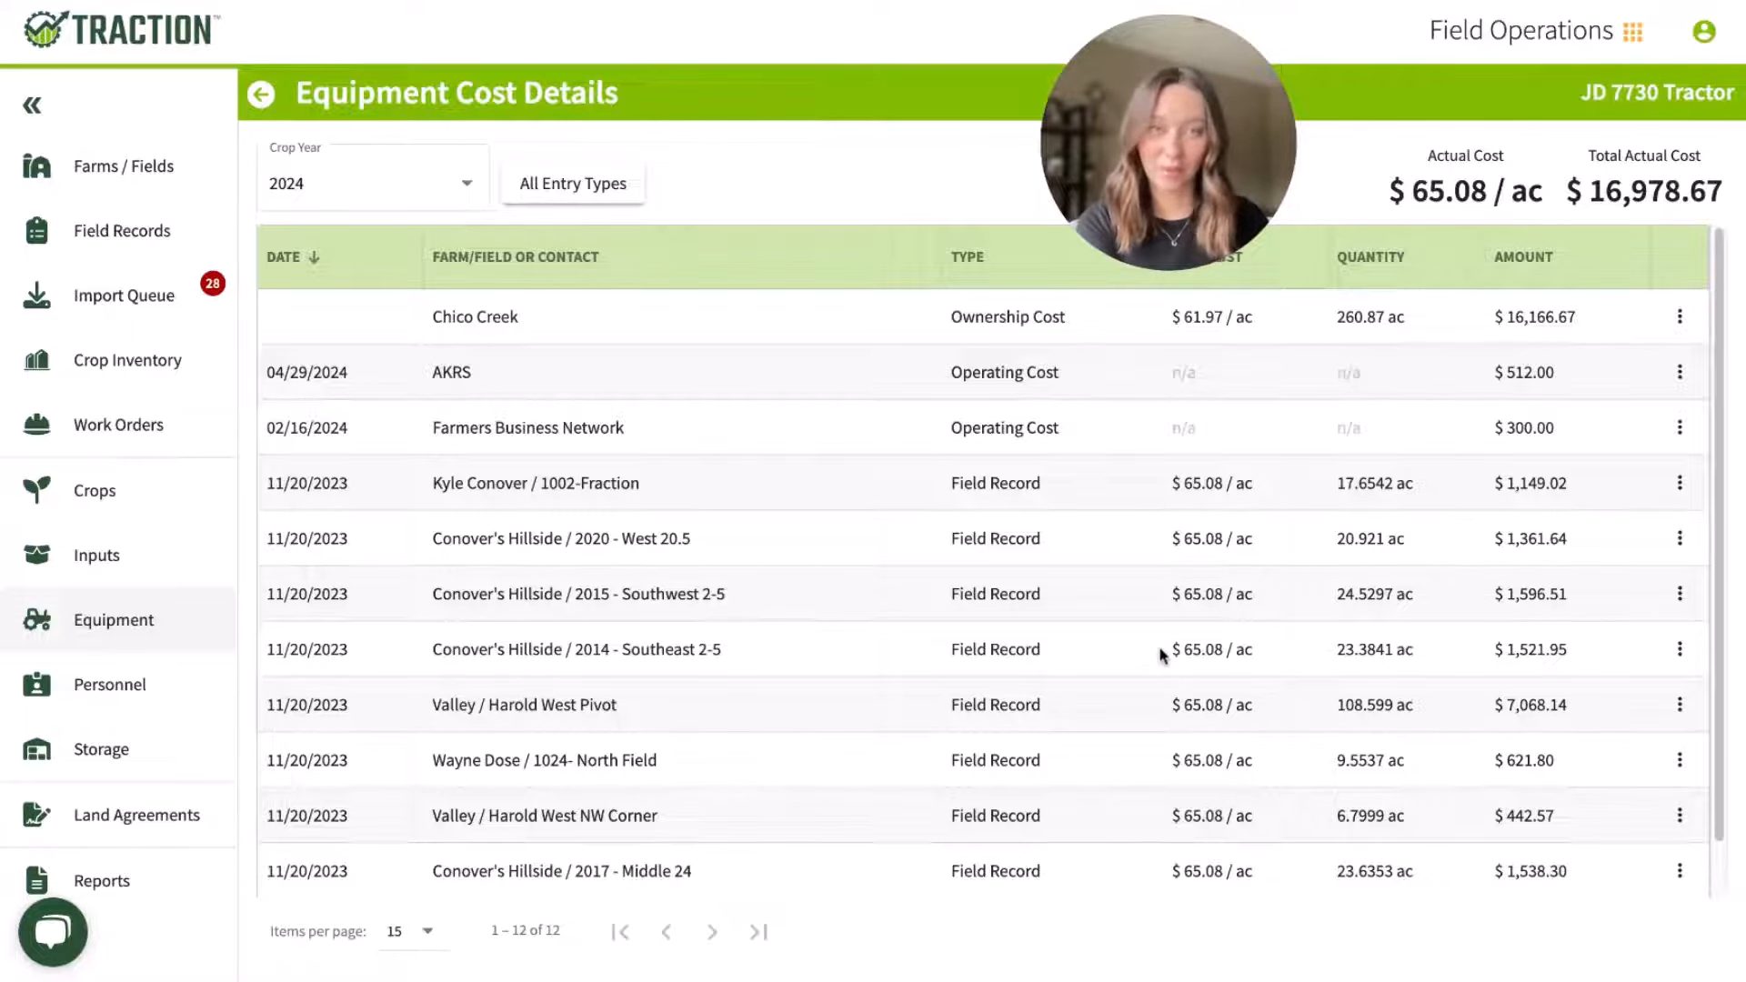
scroll(1160, 652, down, 1)
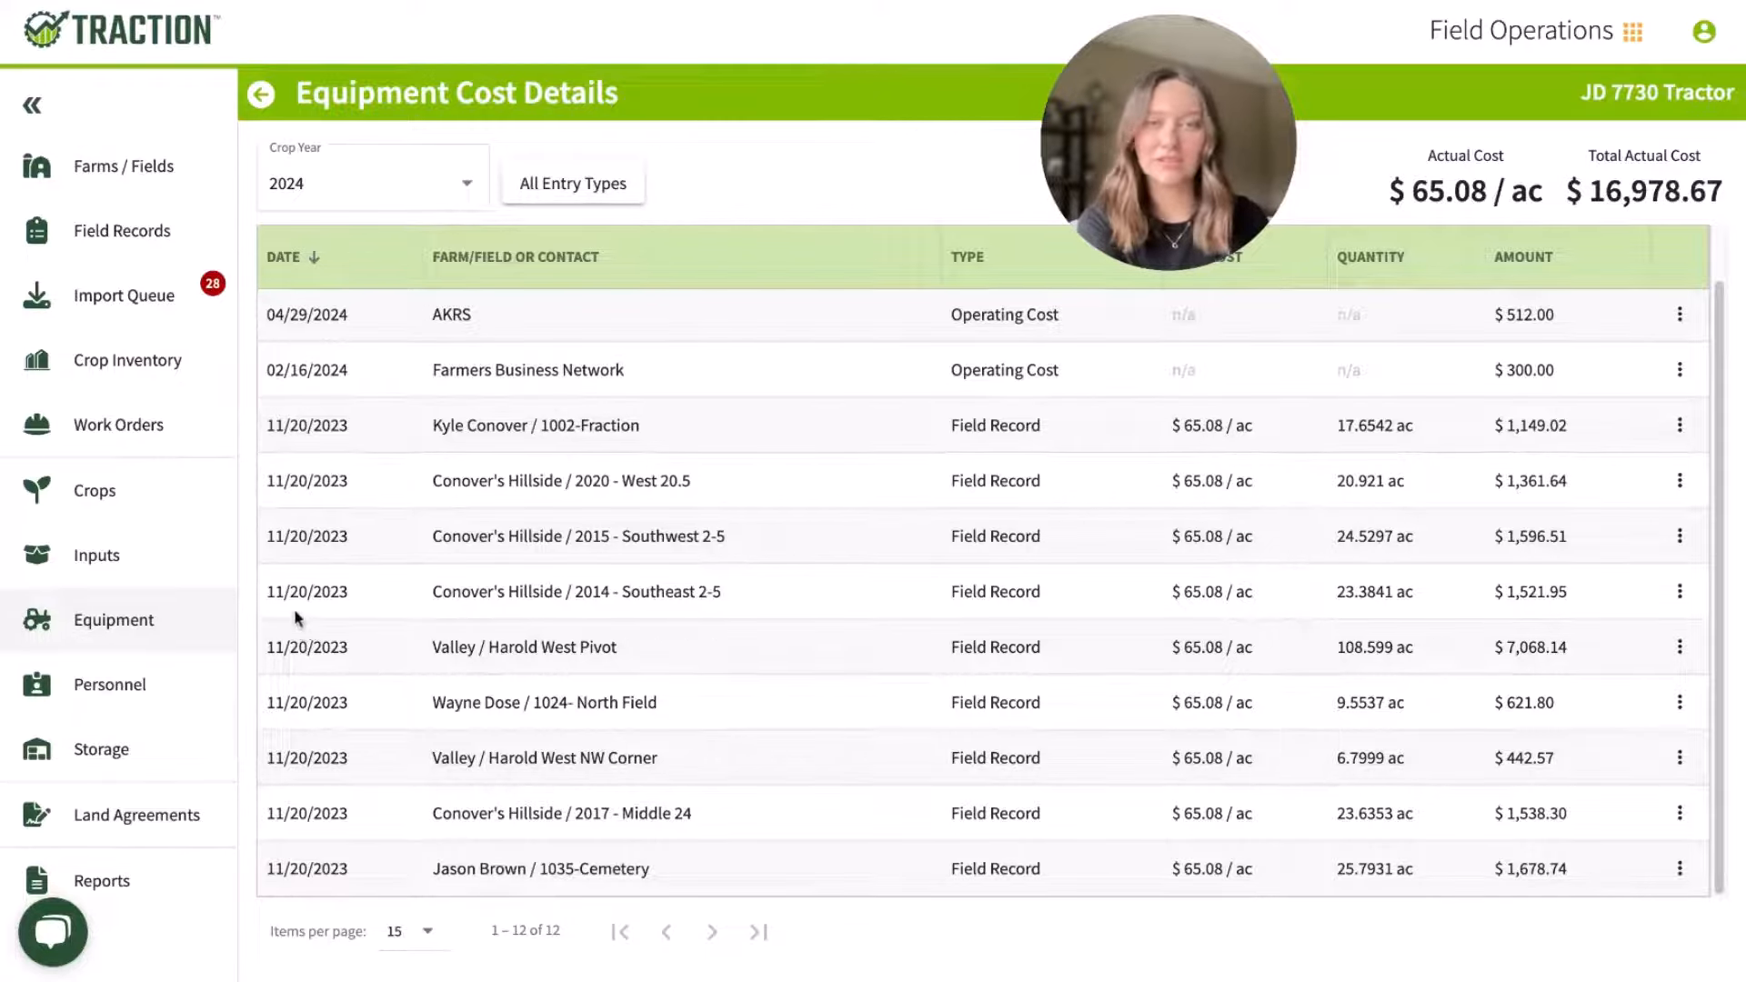
Step: Review the crop inventory loads grouped by field and by storage location, then view the land agreements
click(123, 359)
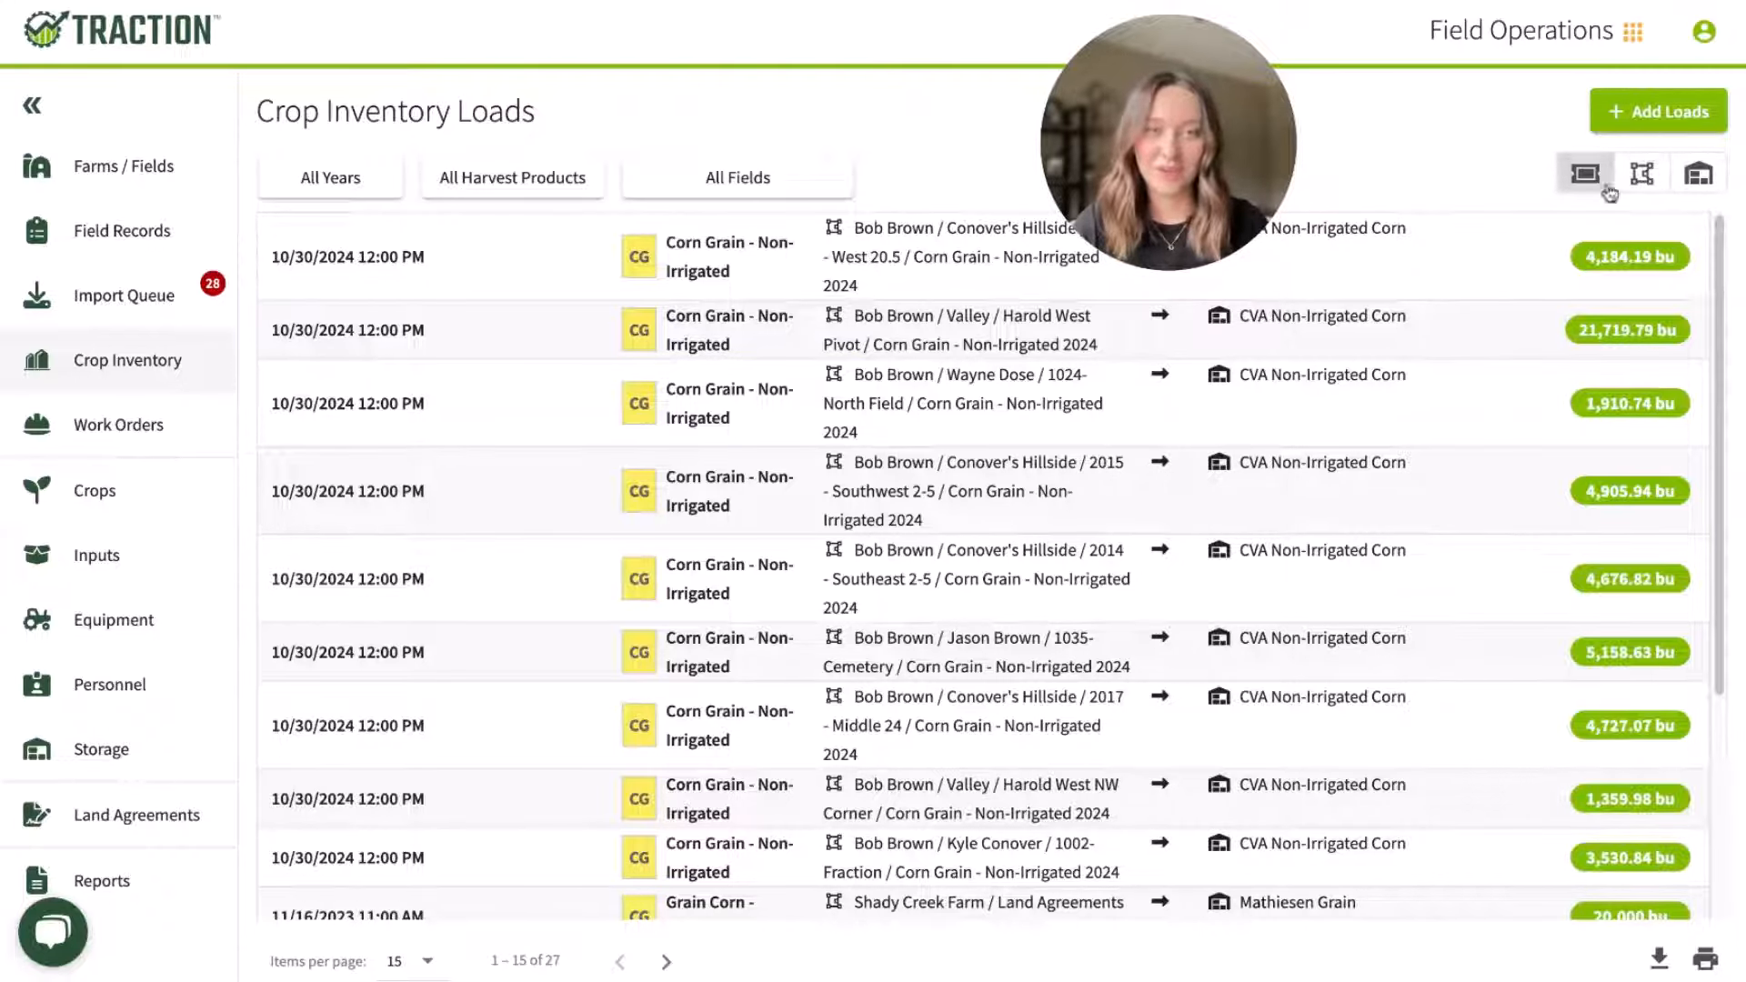
click(1641, 173)
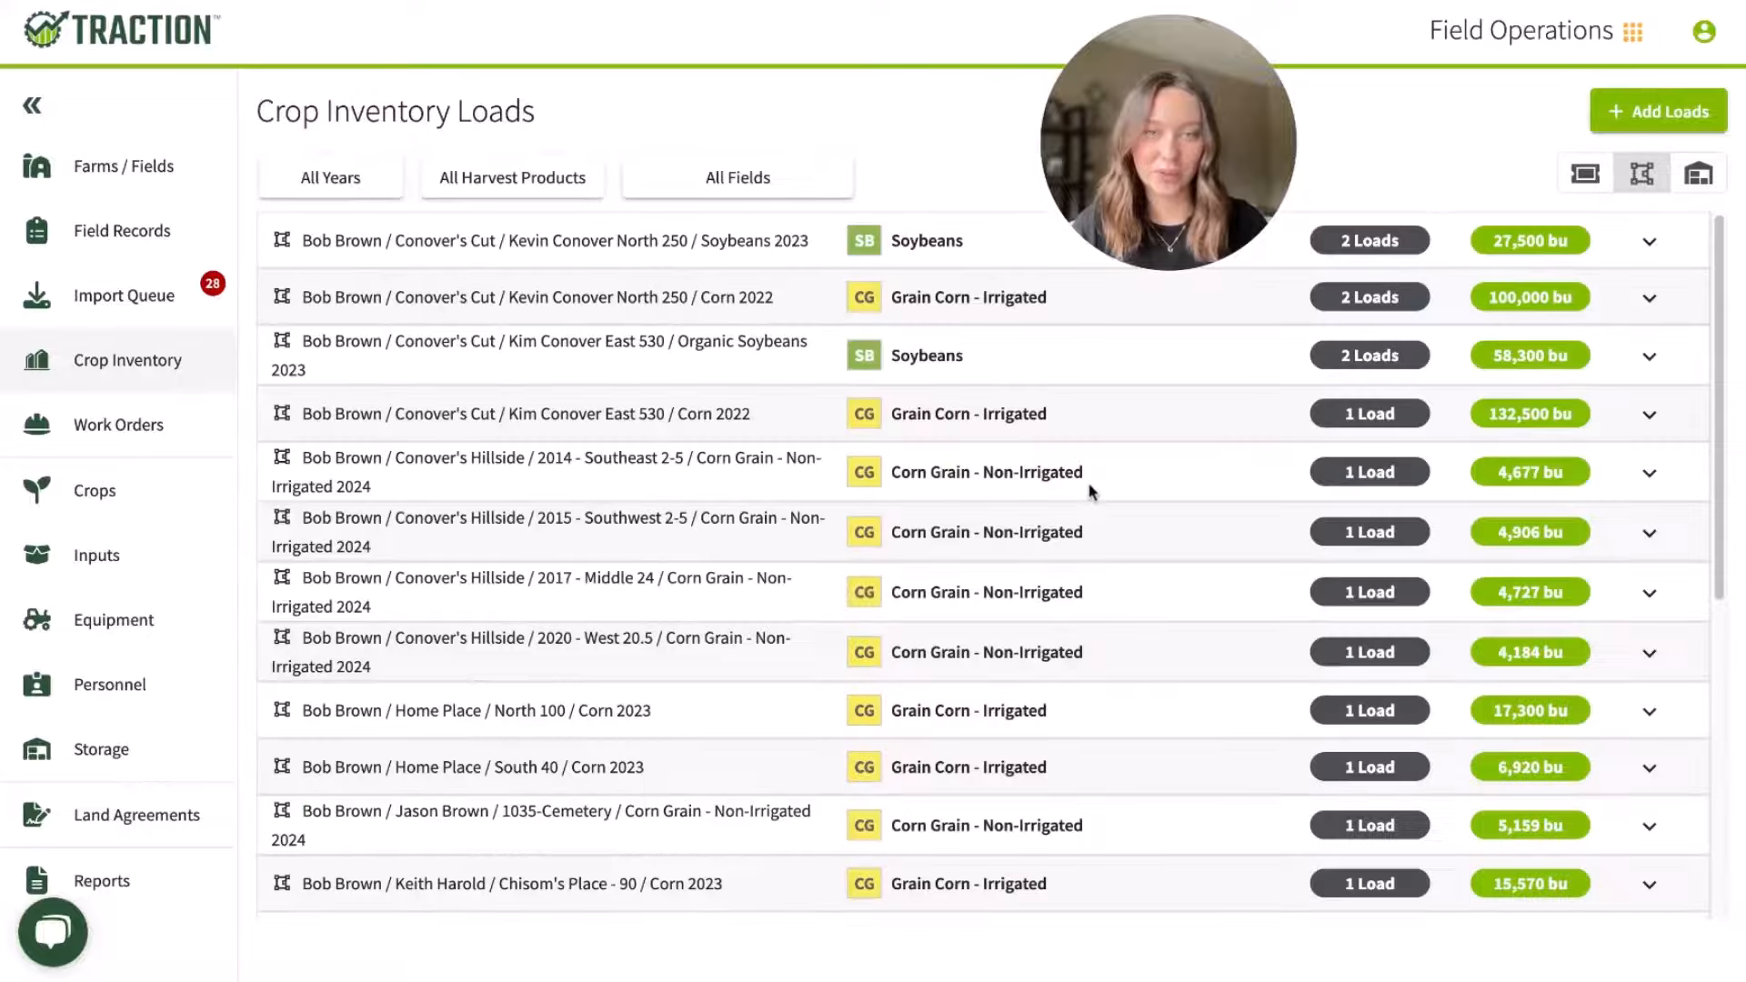
scroll(1091, 491, down, 4)
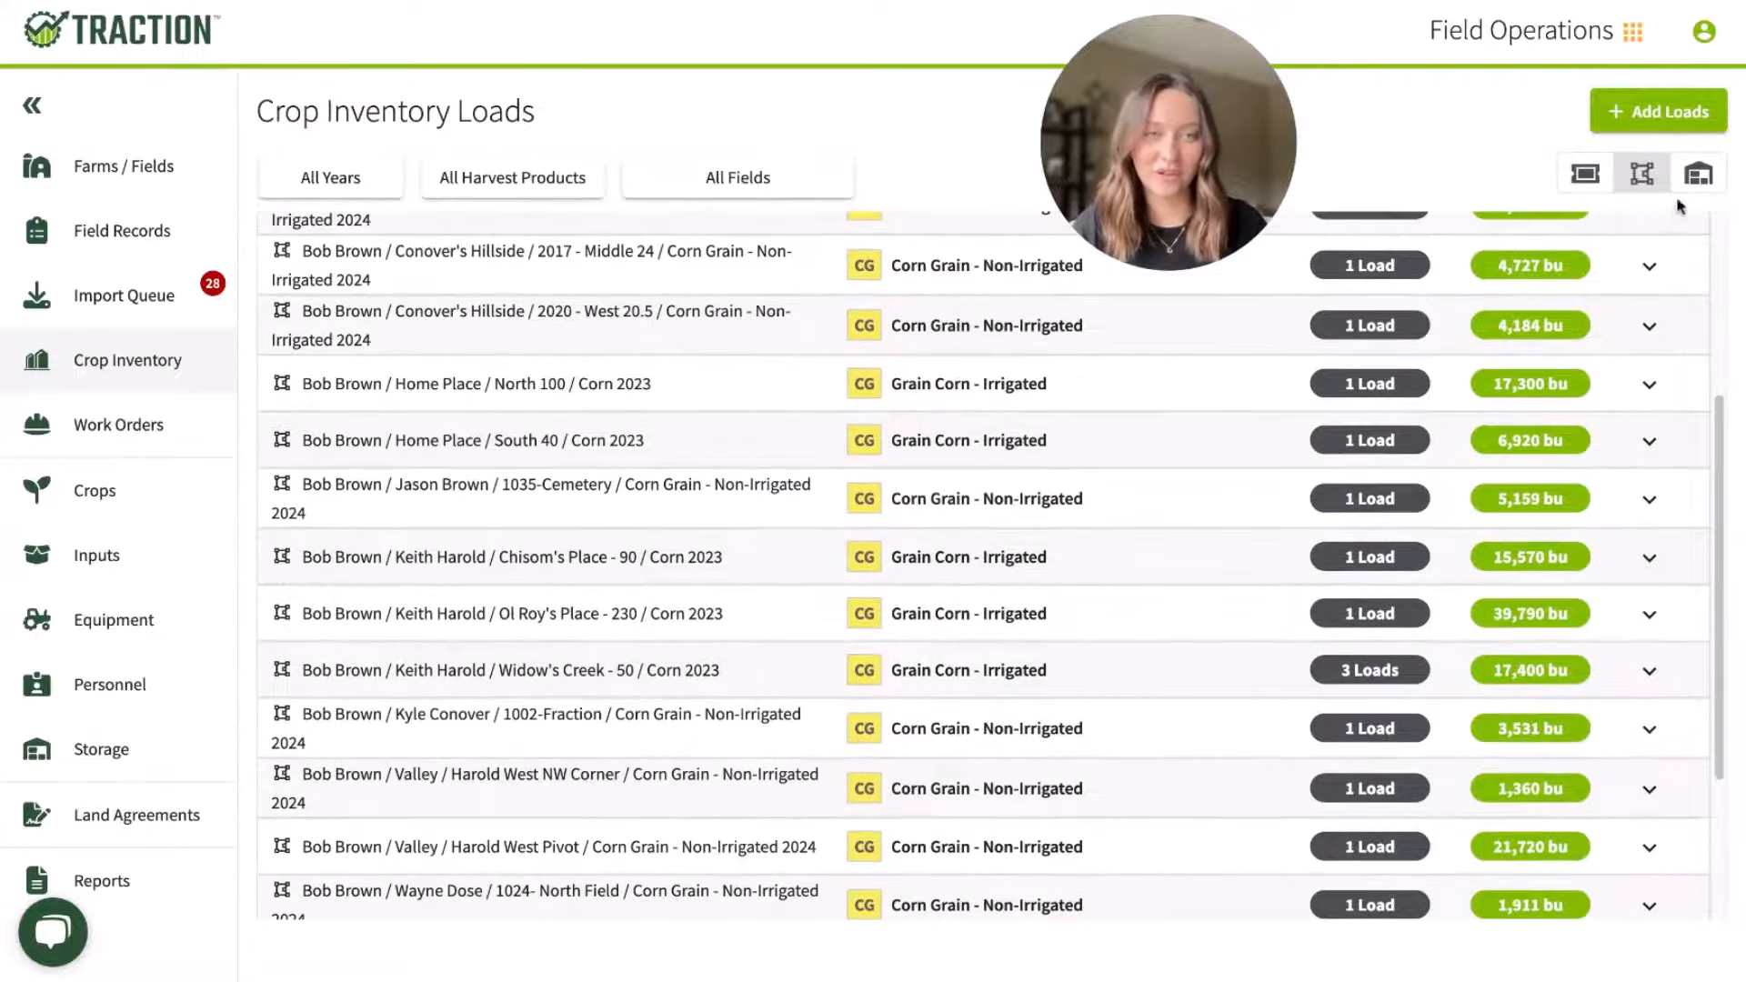
click(1697, 175)
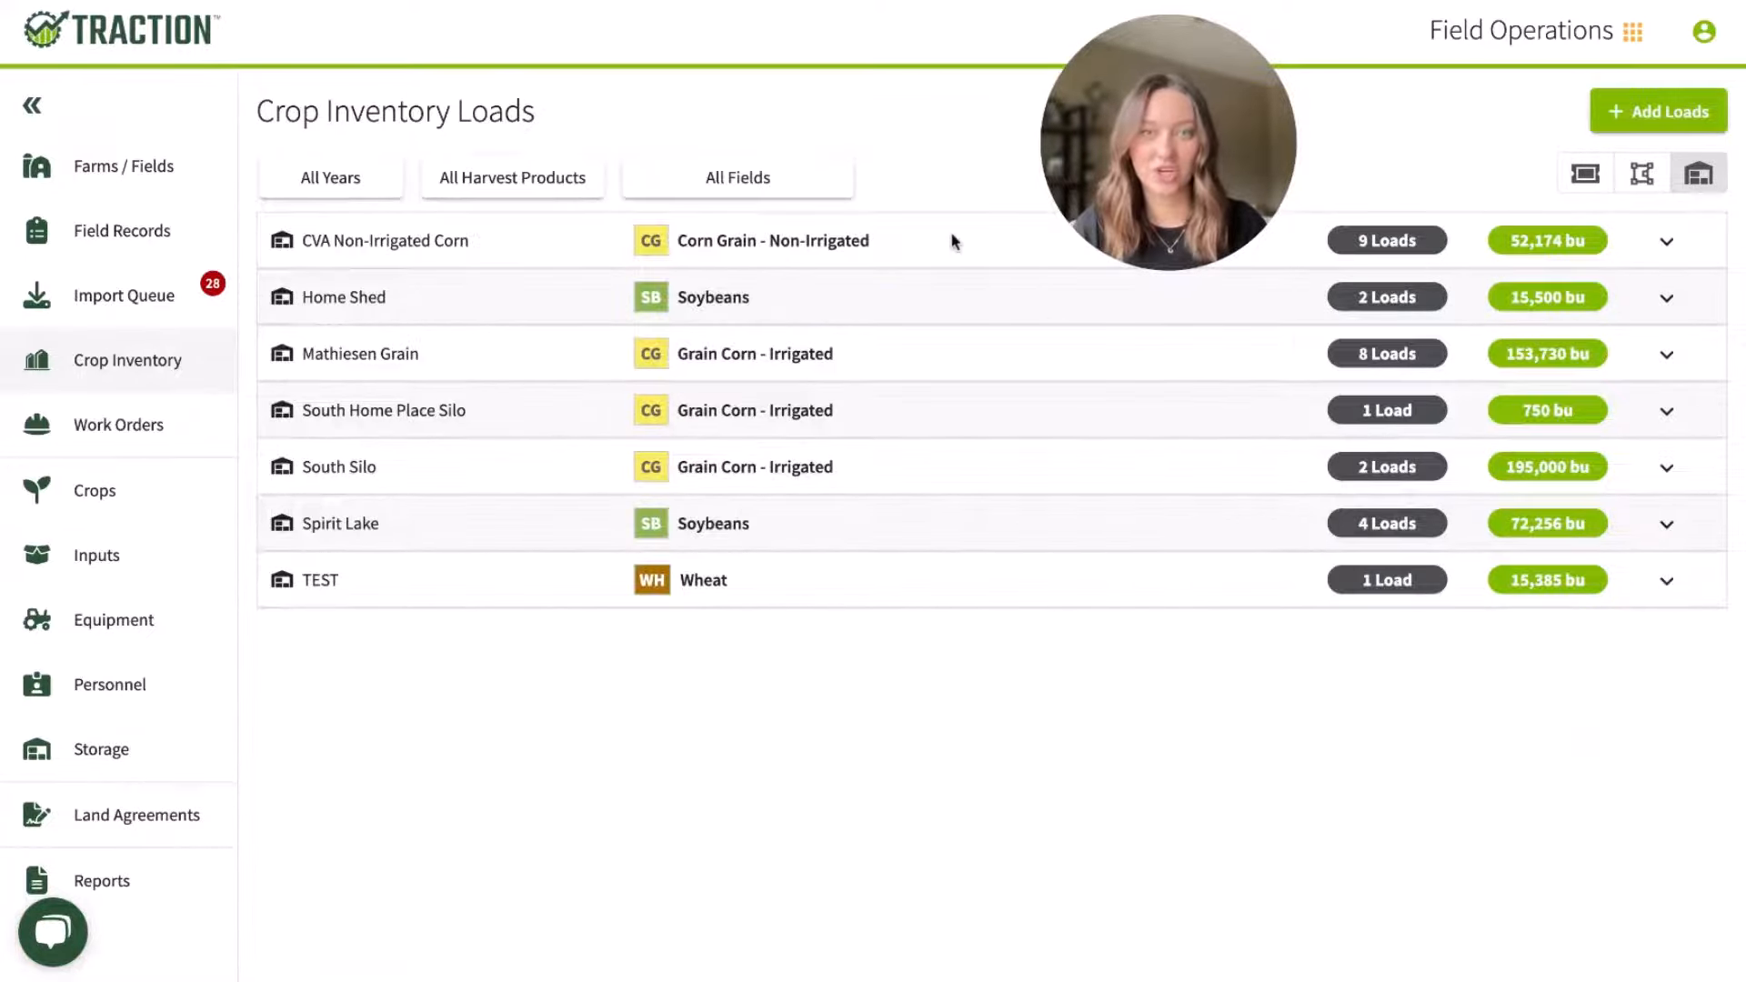
click(951, 240)
click(834, 265)
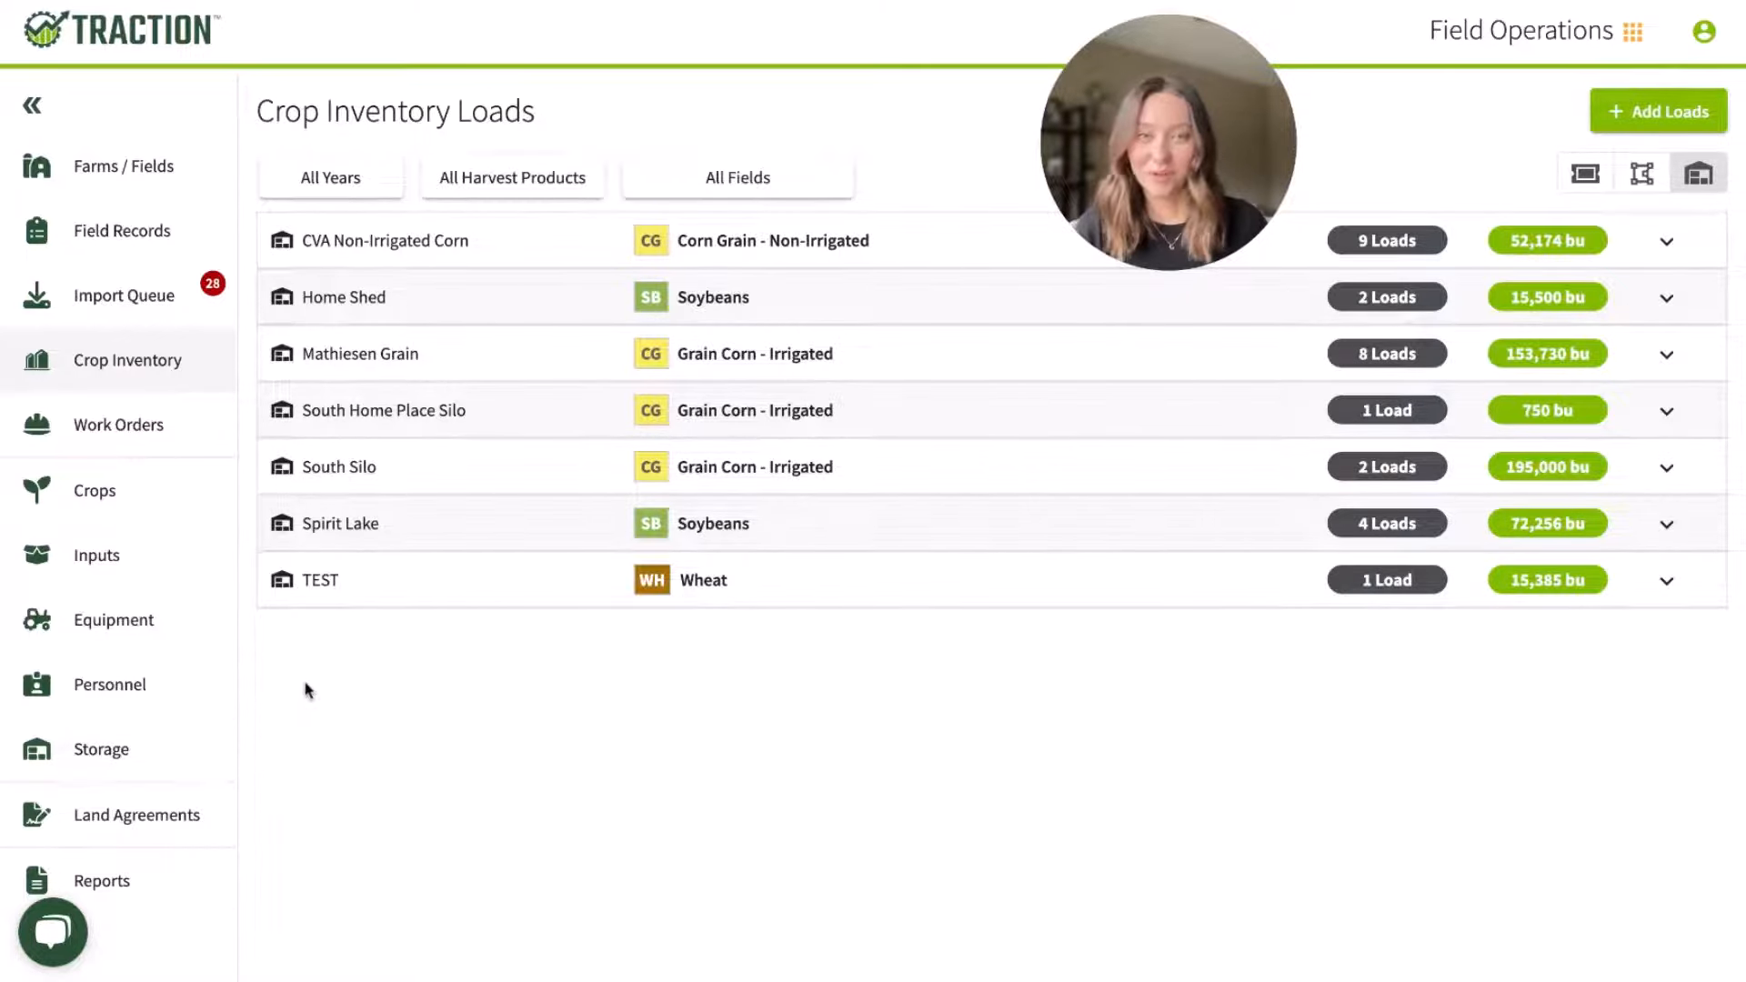
click(114, 812)
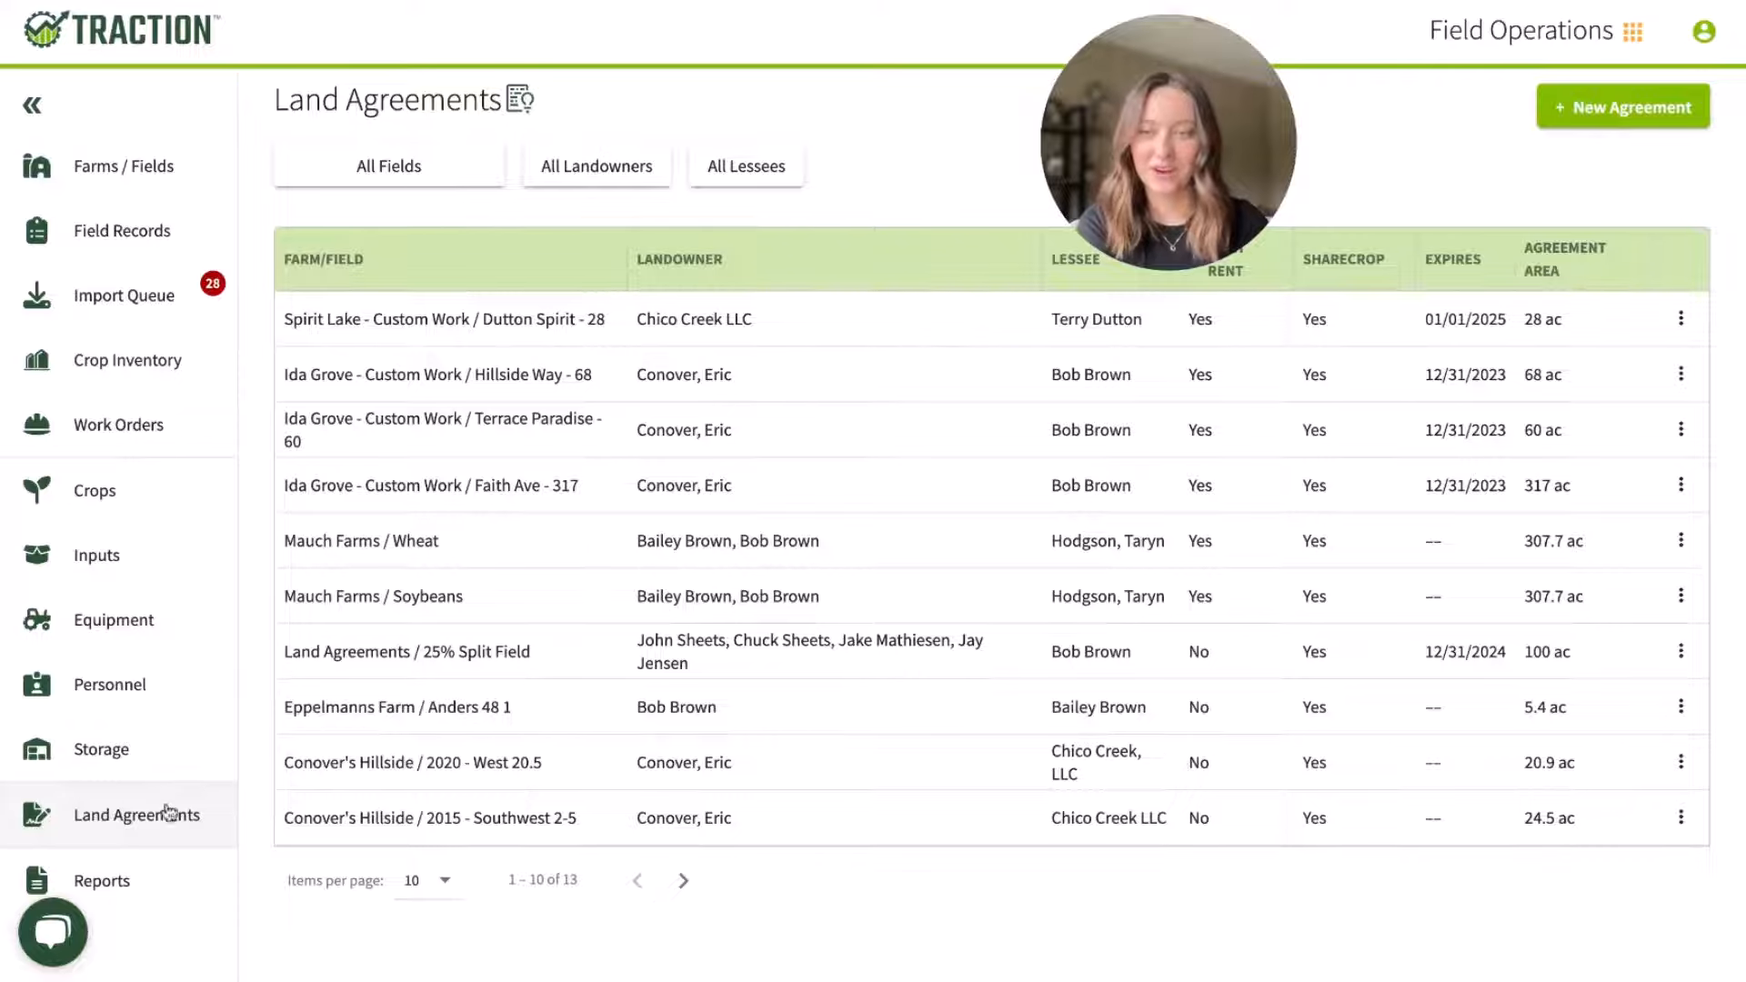
Step: Switch to the Accounting module and examine the Cash, Accrual, Market Value and Taxes groups of financial reports
click(1459, 32)
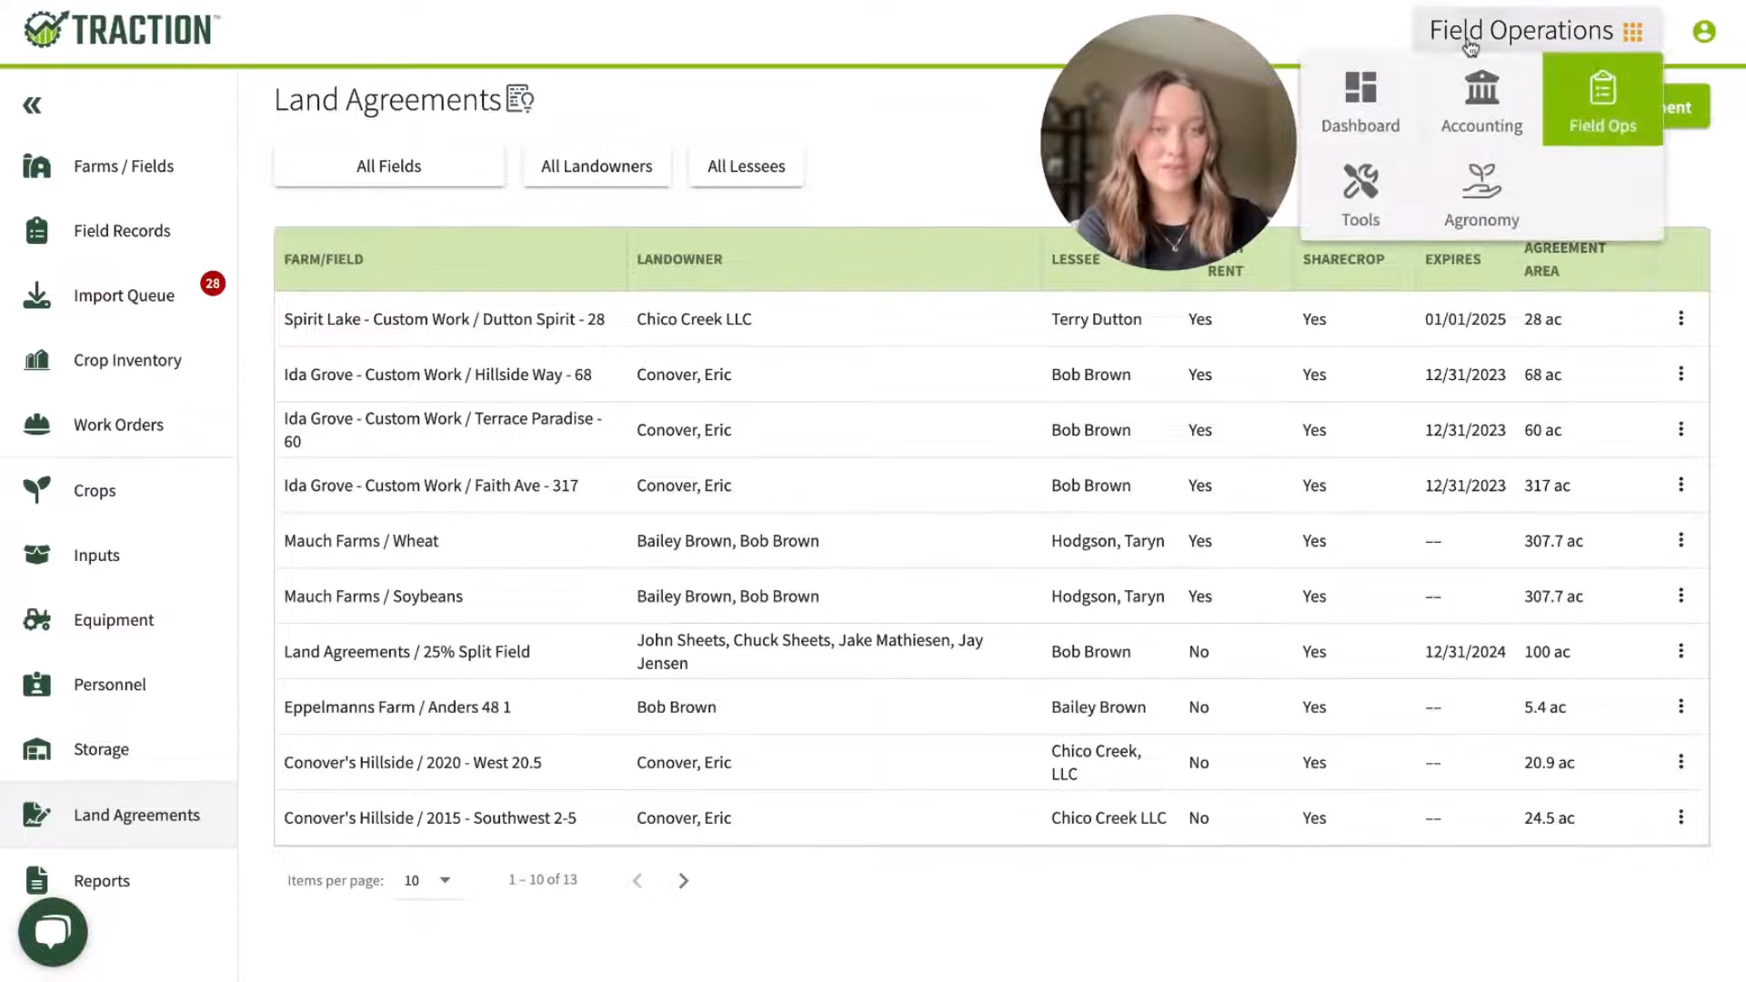
click(1471, 115)
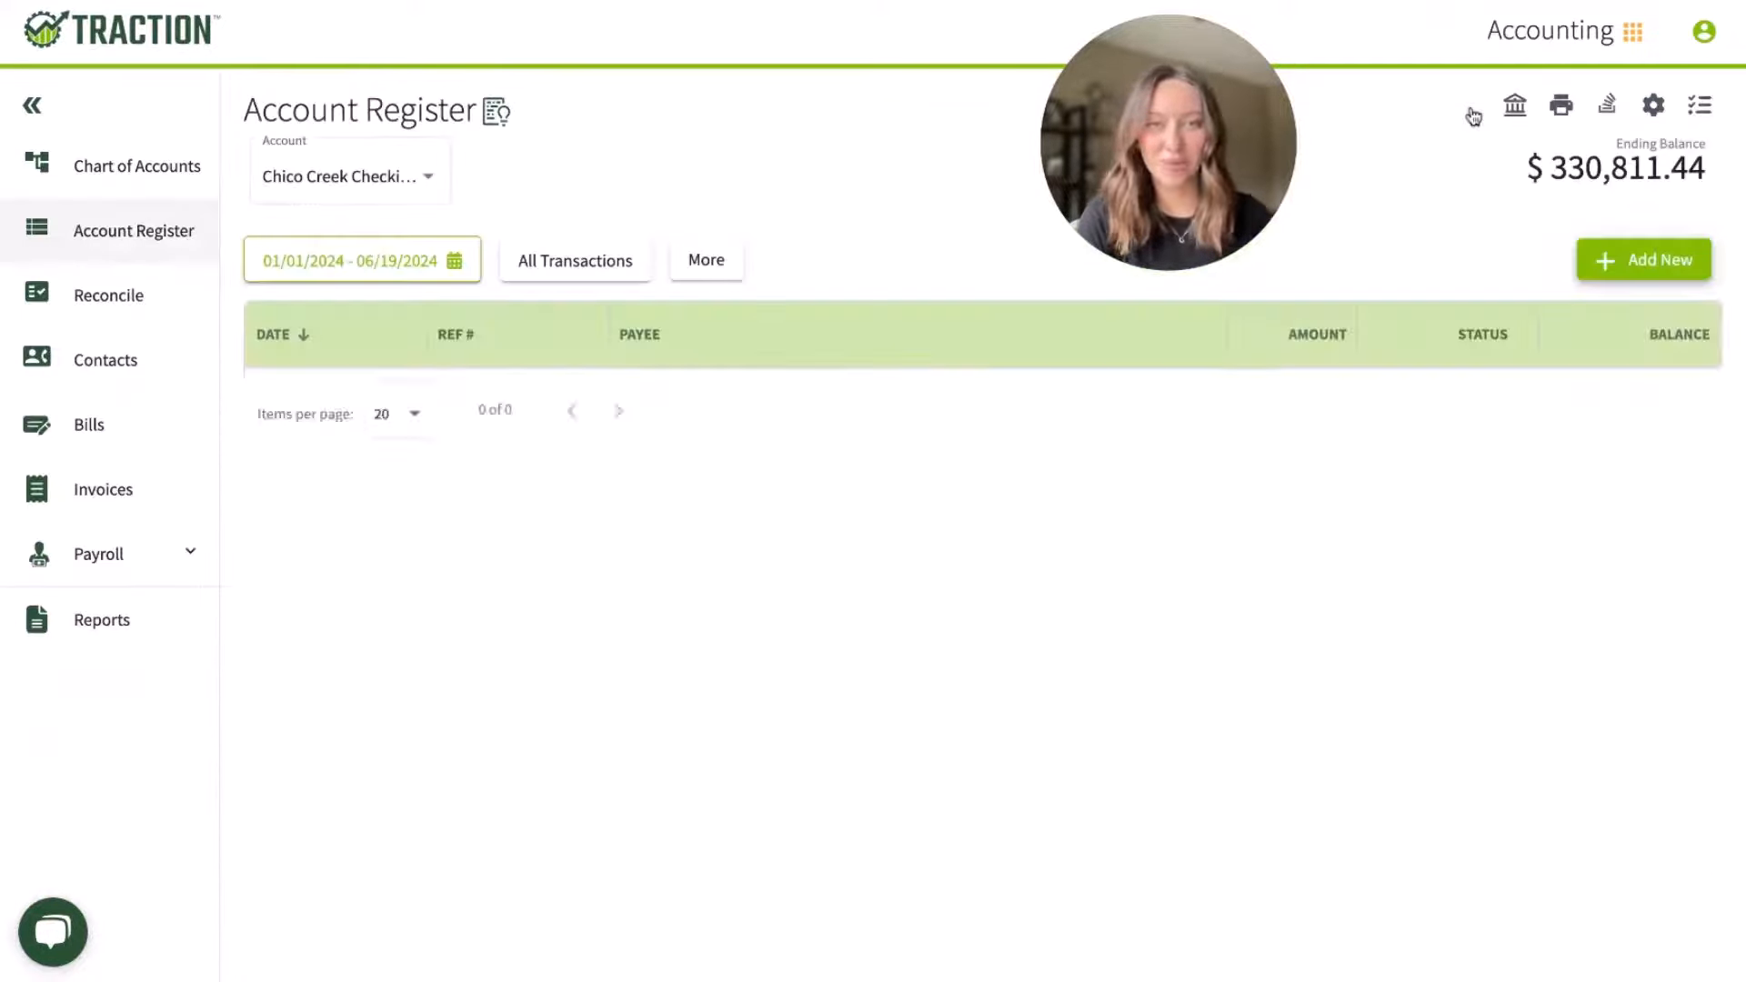
click(163, 651)
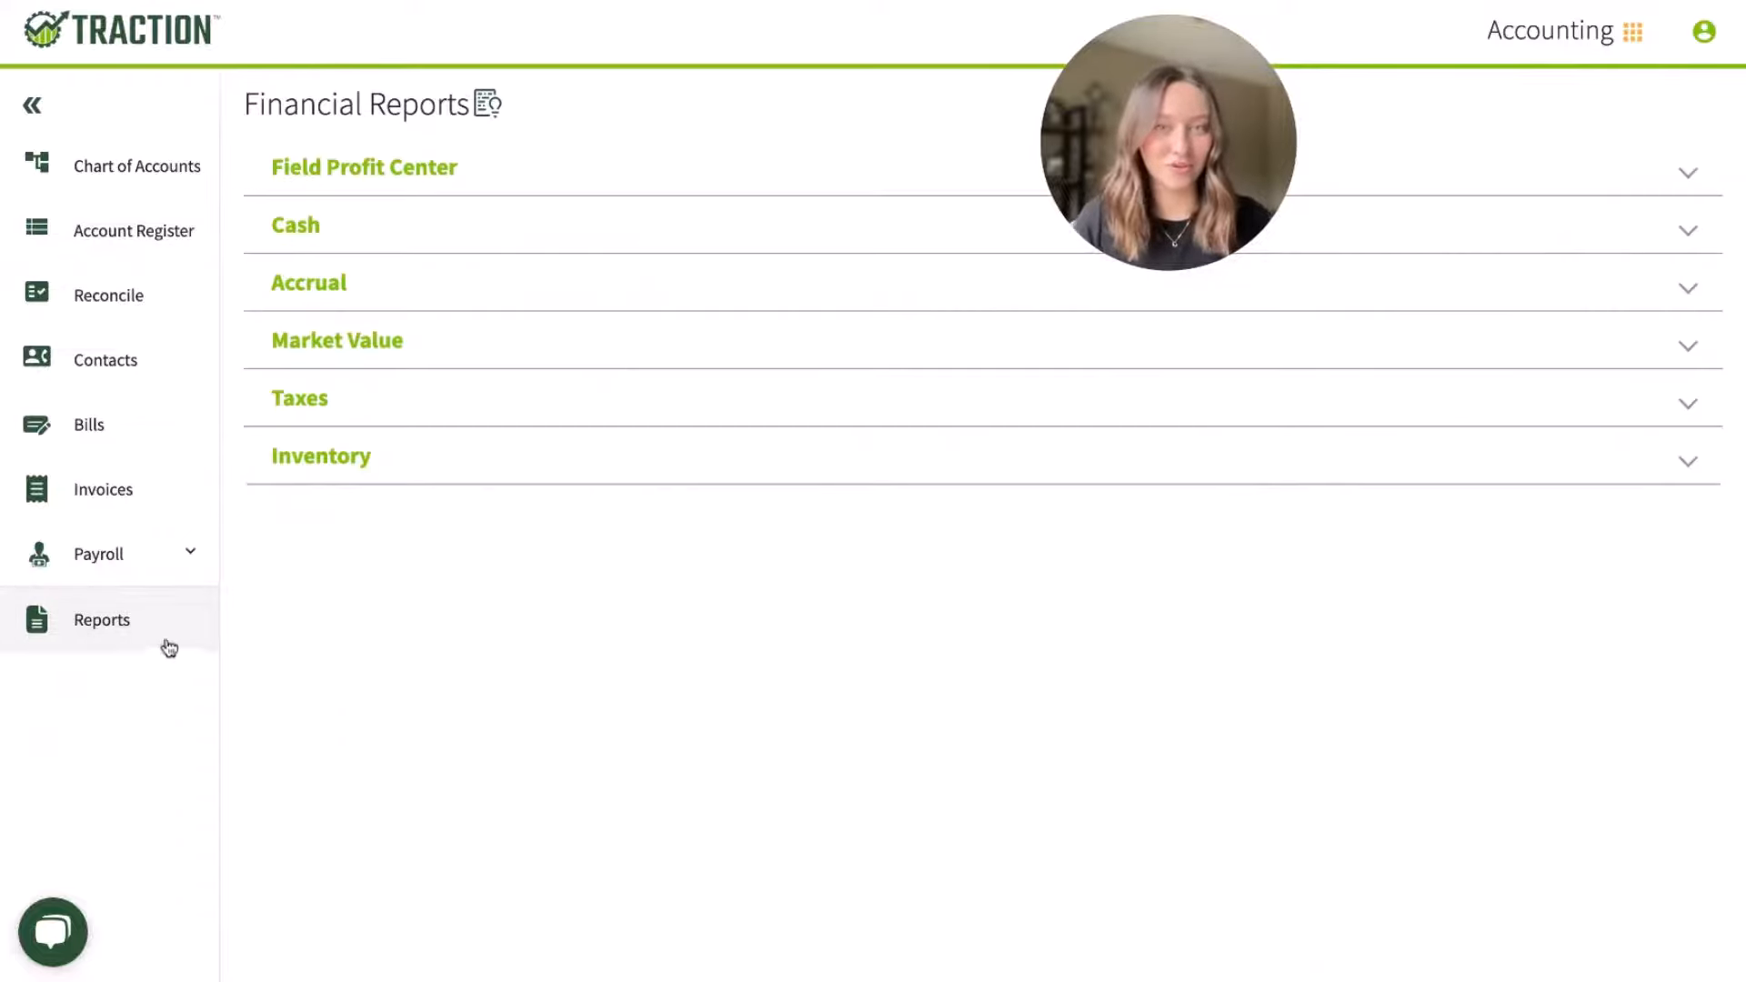
click(417, 236)
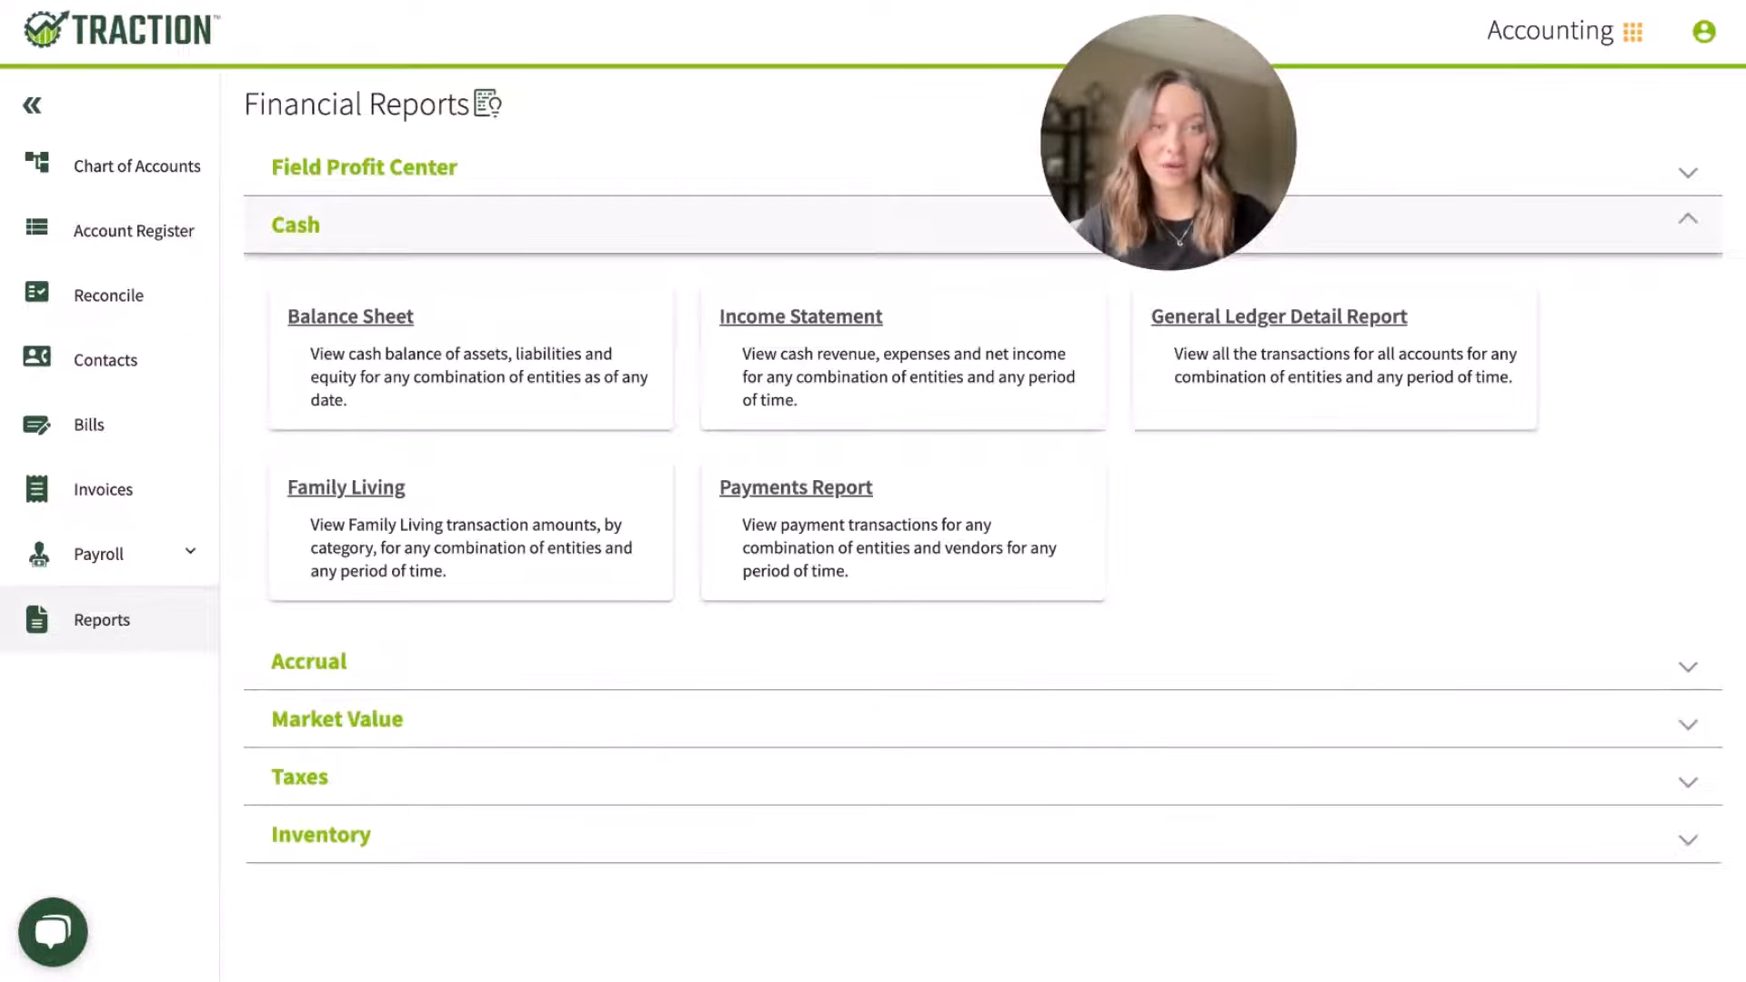
click(437, 670)
scroll(568, 614, down, 1)
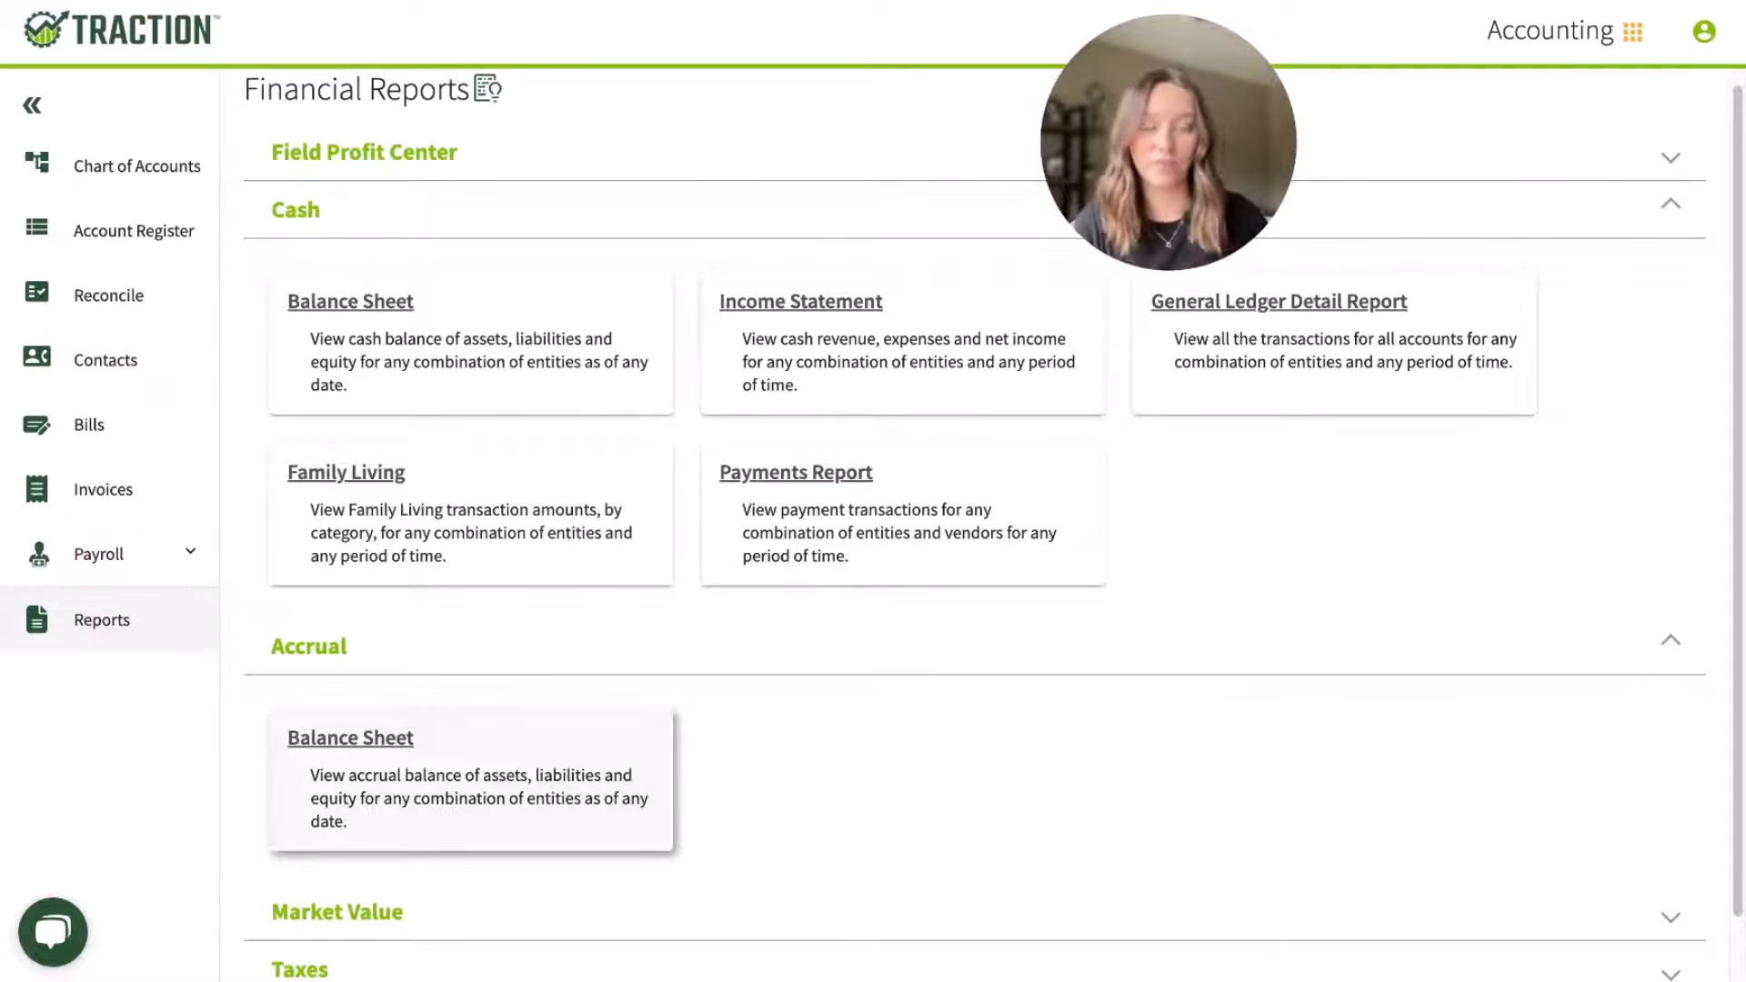
scroll(421, 728, down, 1)
click(423, 837)
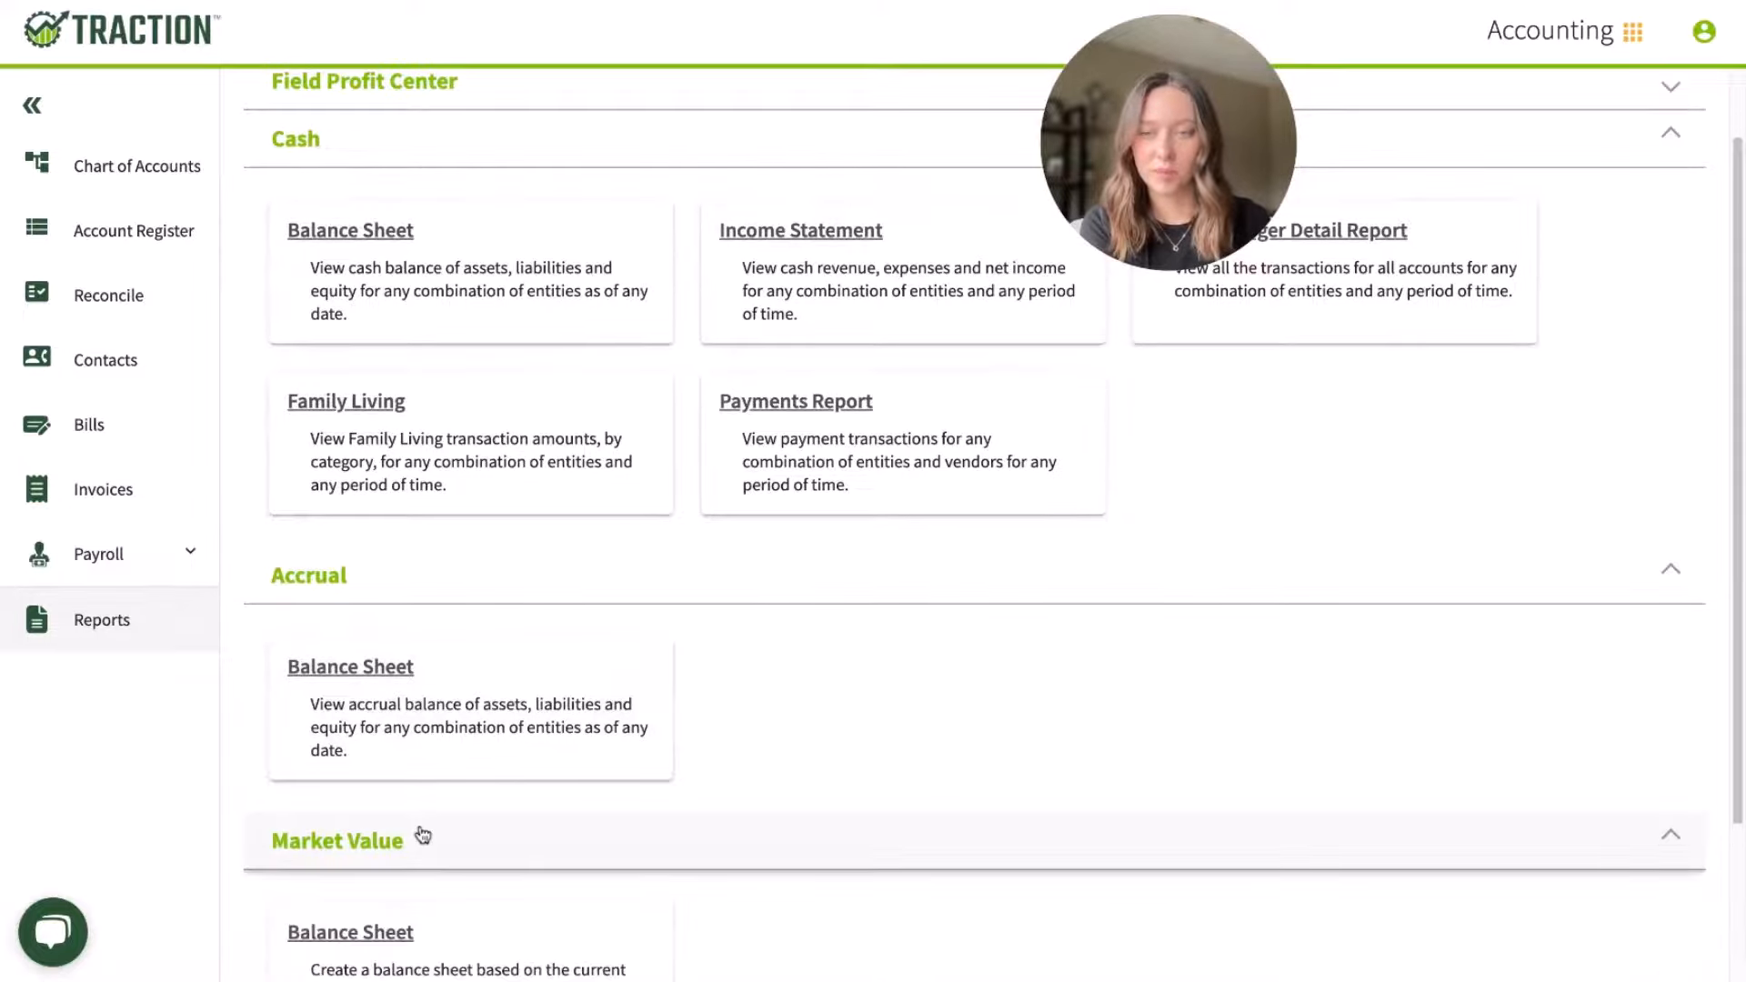
scroll(421, 832, down, 3)
click(409, 891)
scroll(413, 887, down, 3)
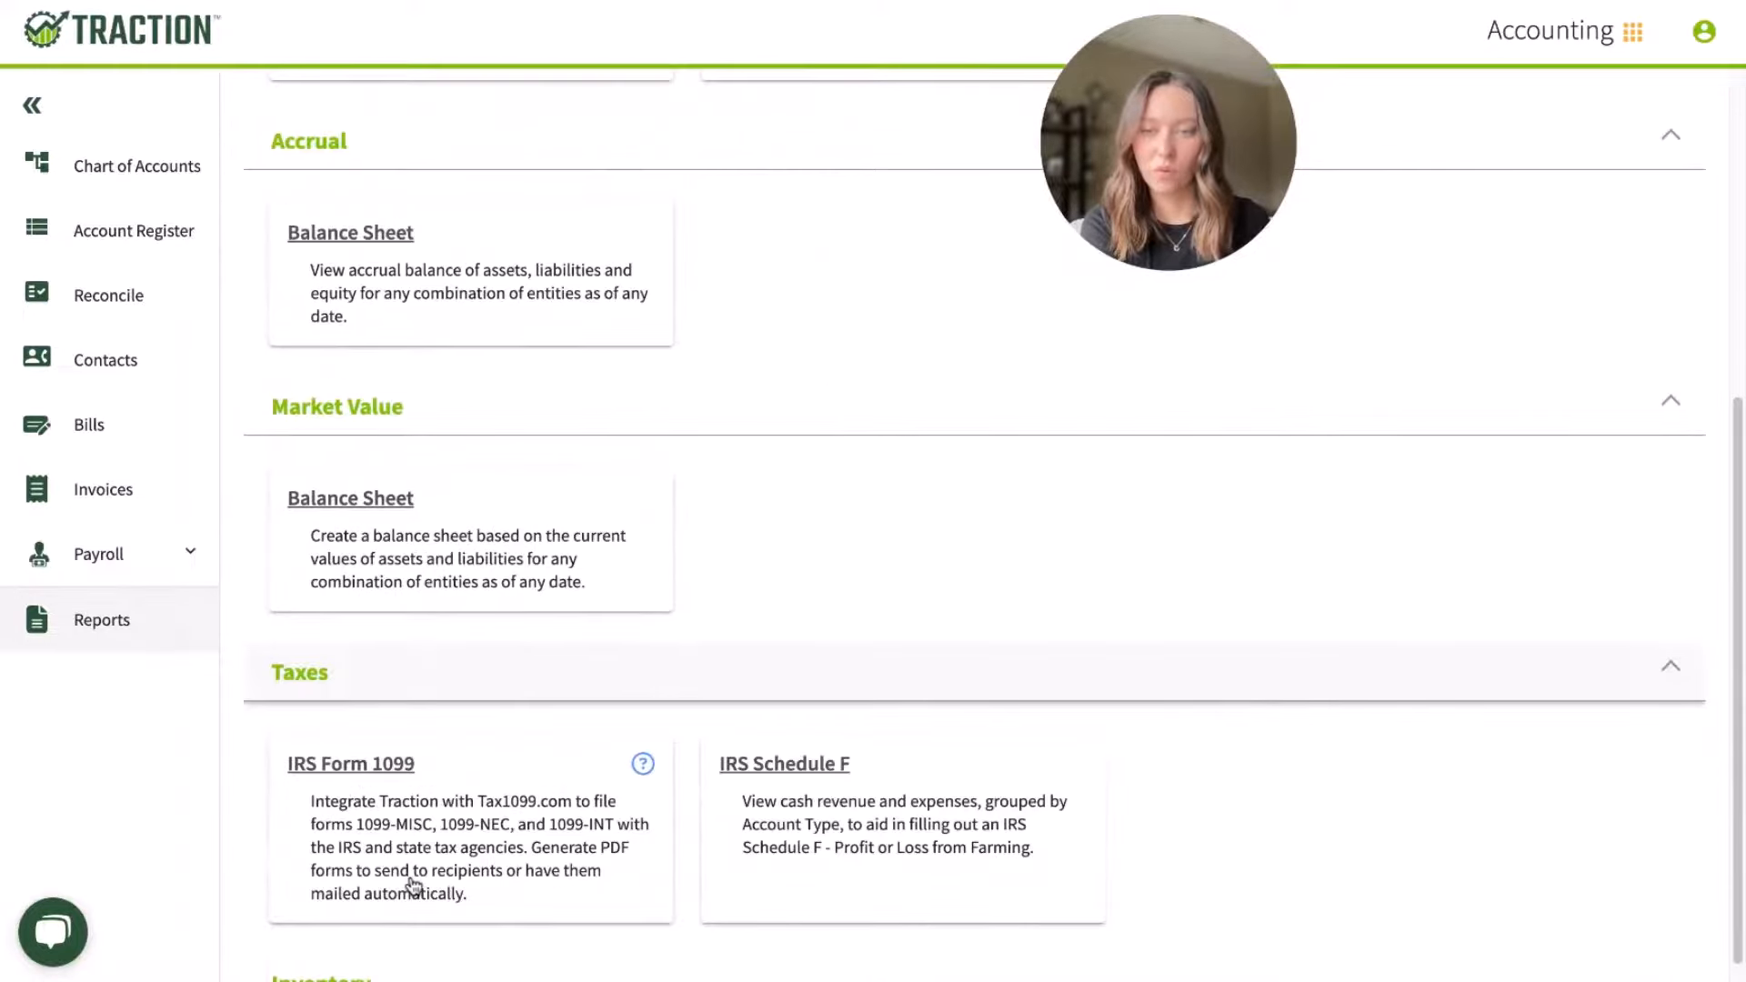
Step: Open the cash-method Balance Sheet report and review its assets and liabilities
scroll(420, 874, up, 6)
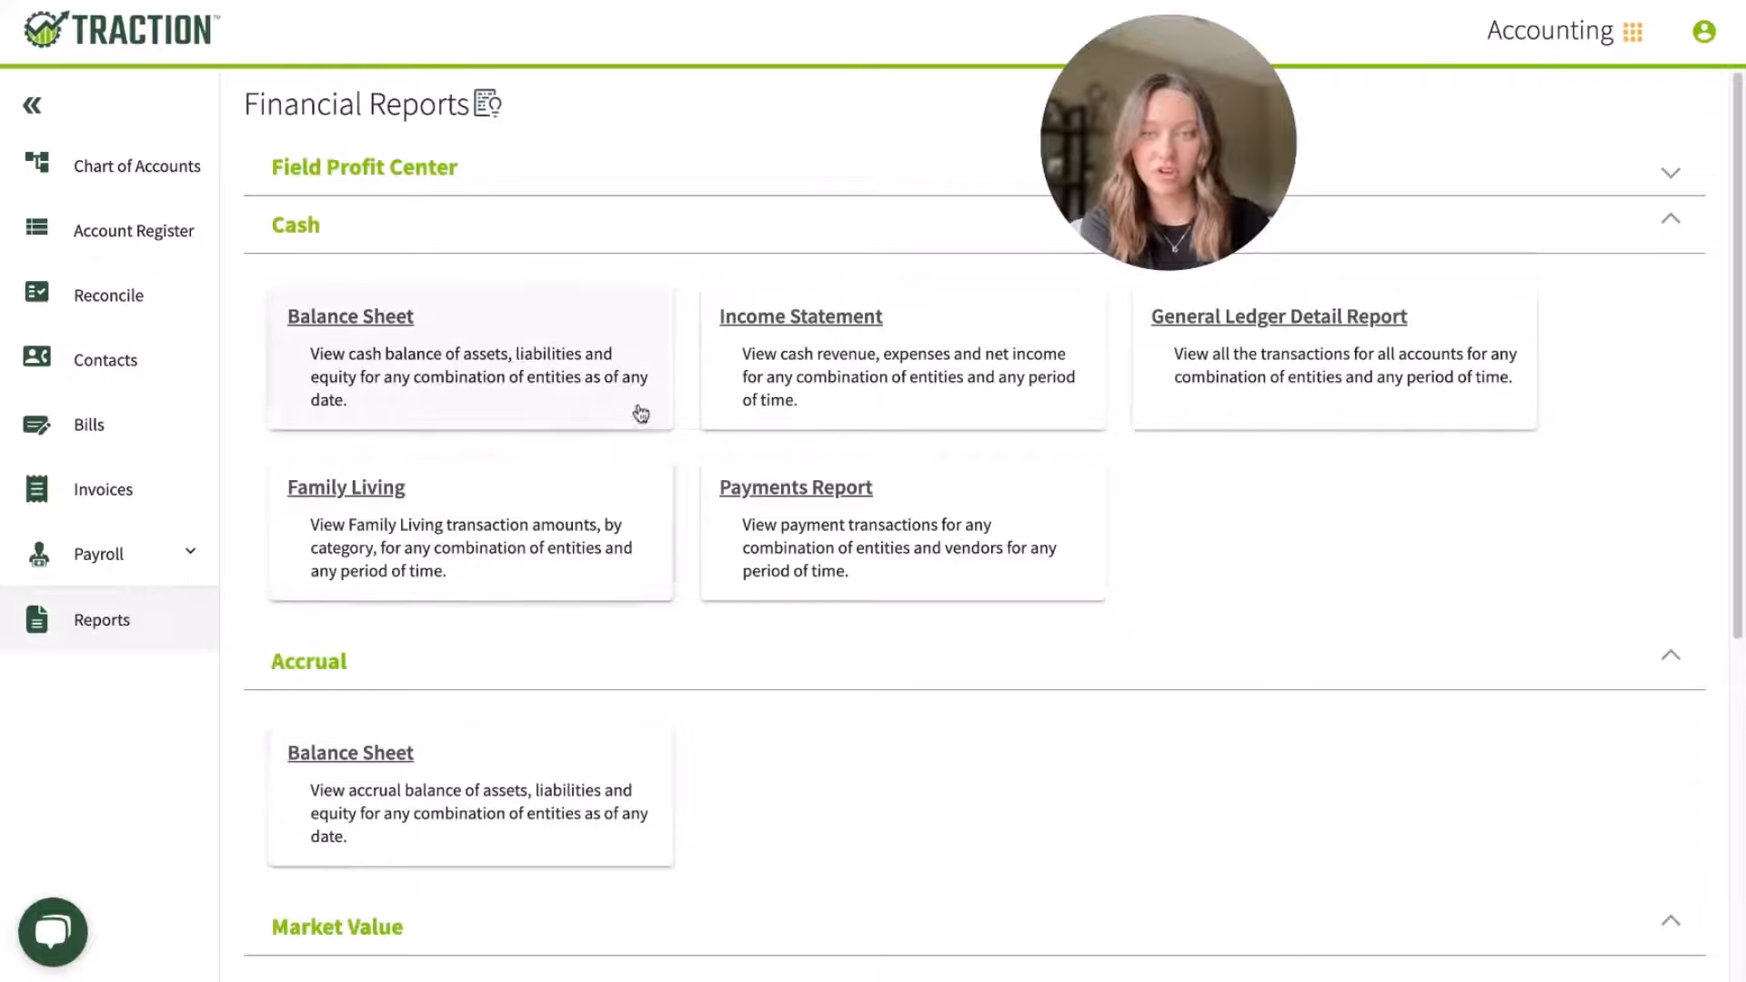
click(386, 327)
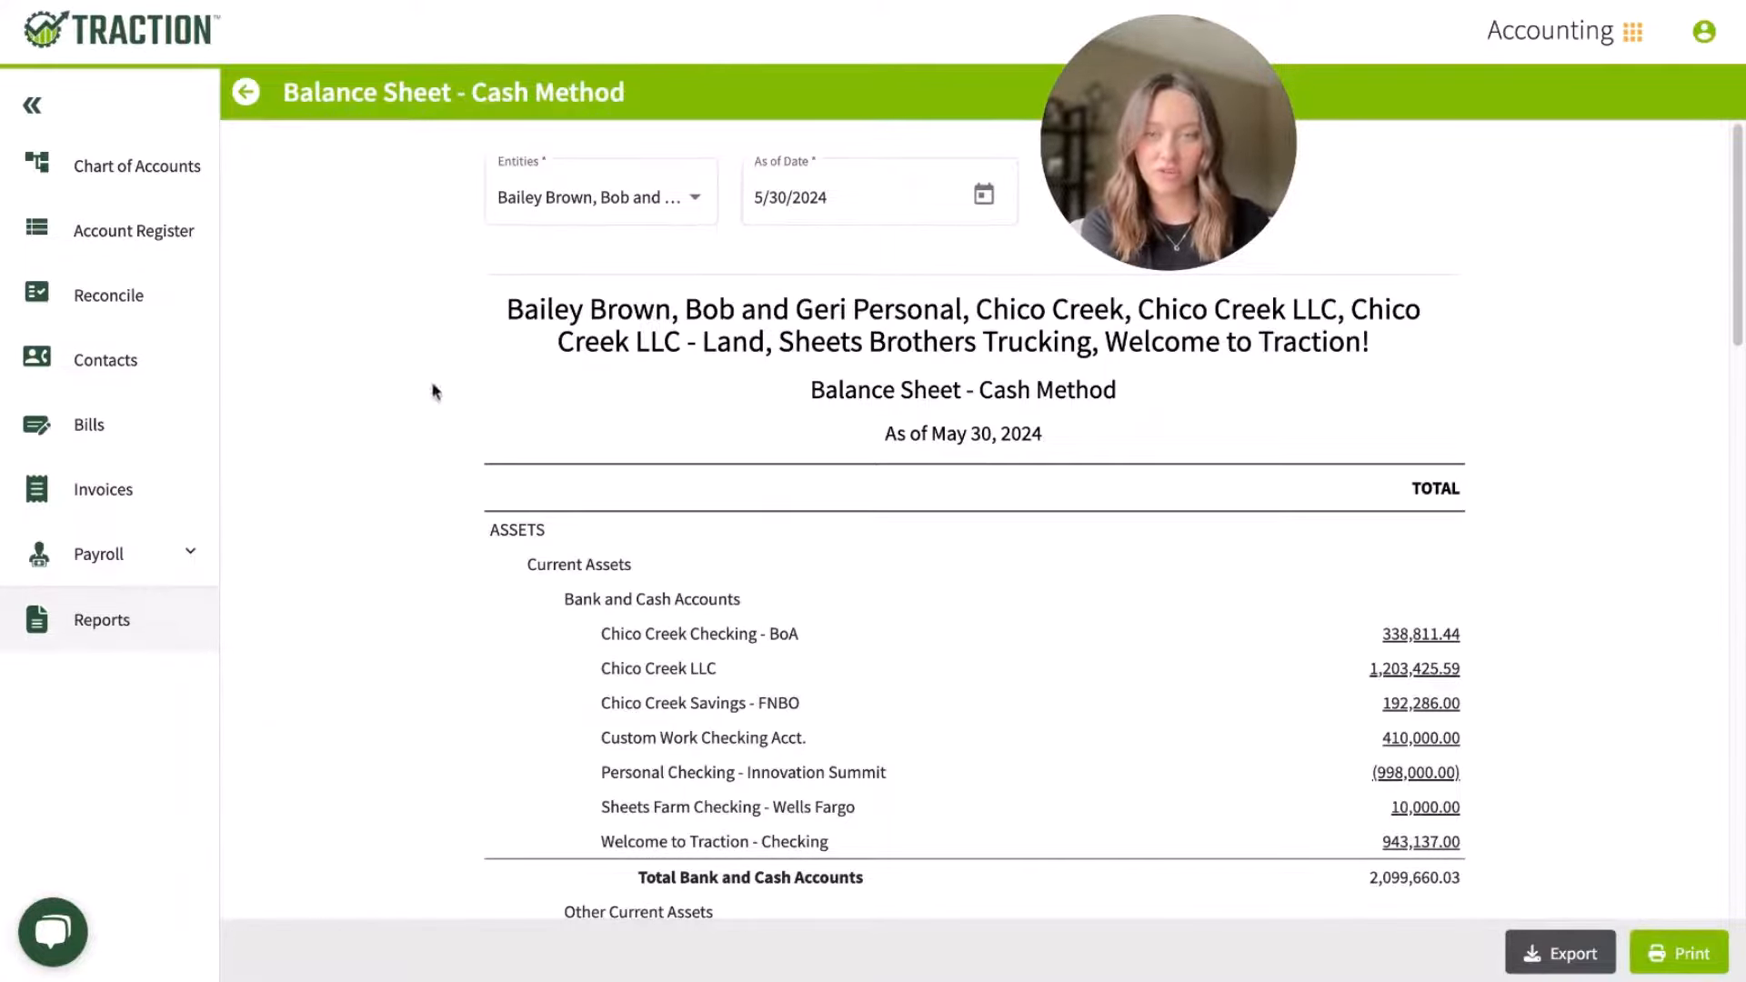
scroll(455, 509, down, 3)
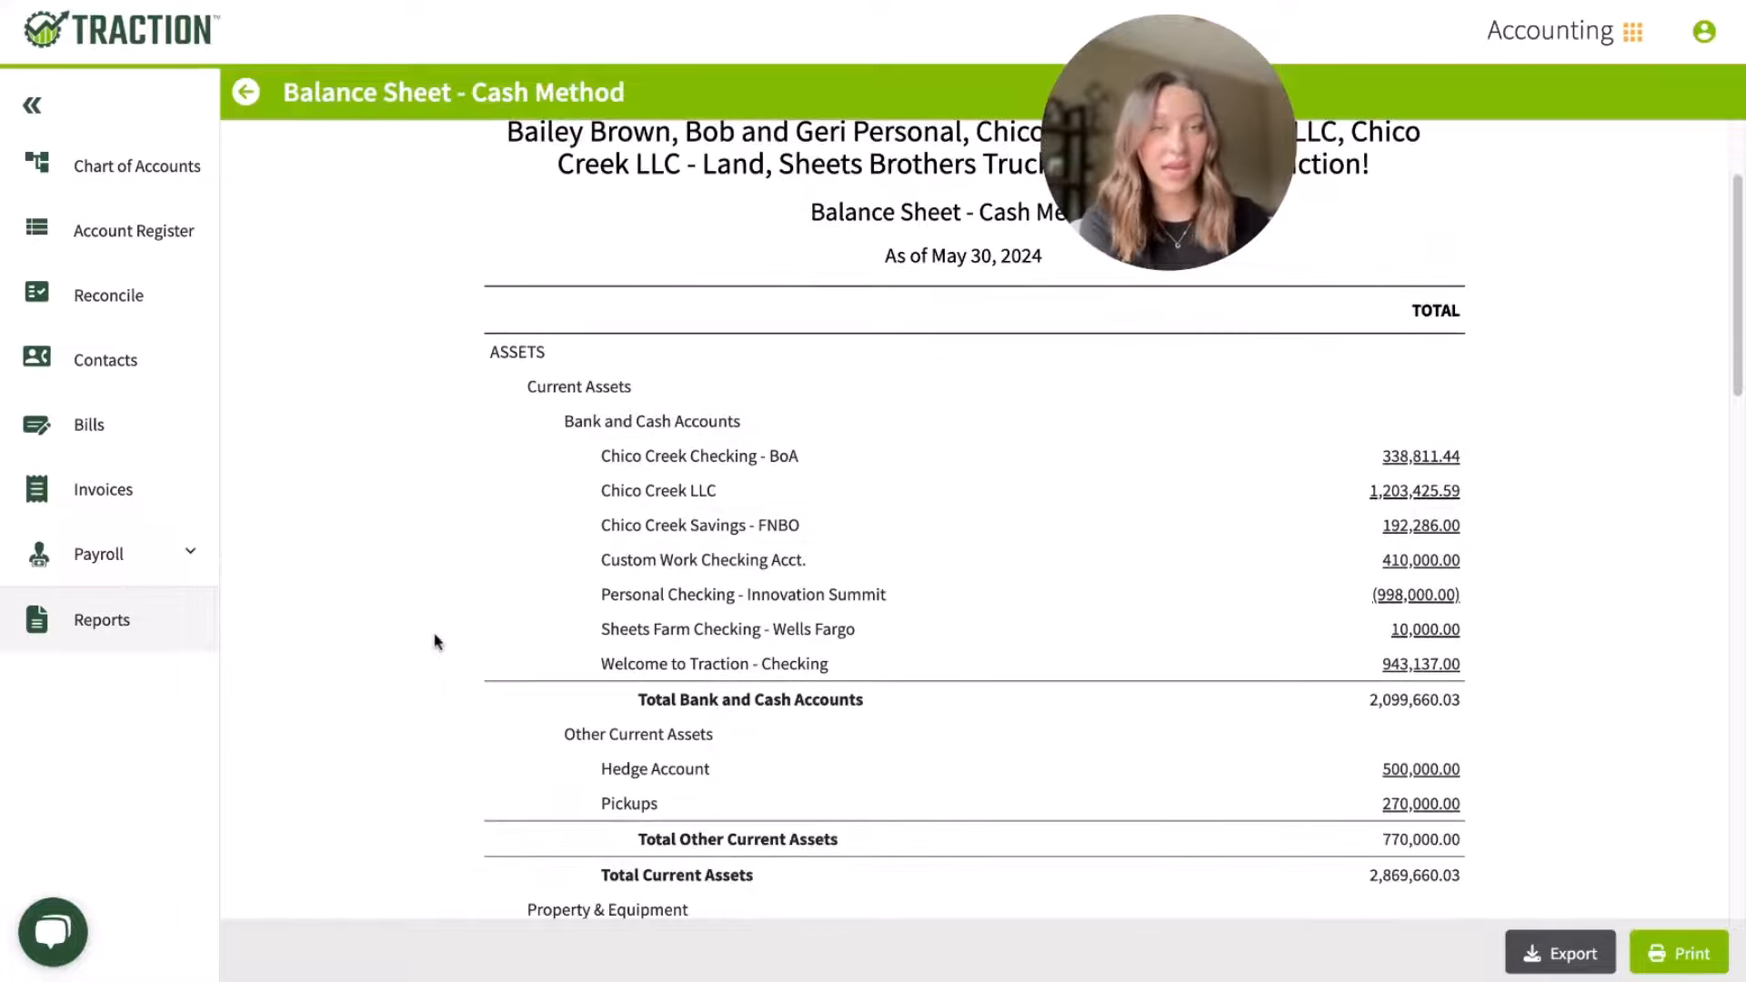
scroll(436, 641, down, 7)
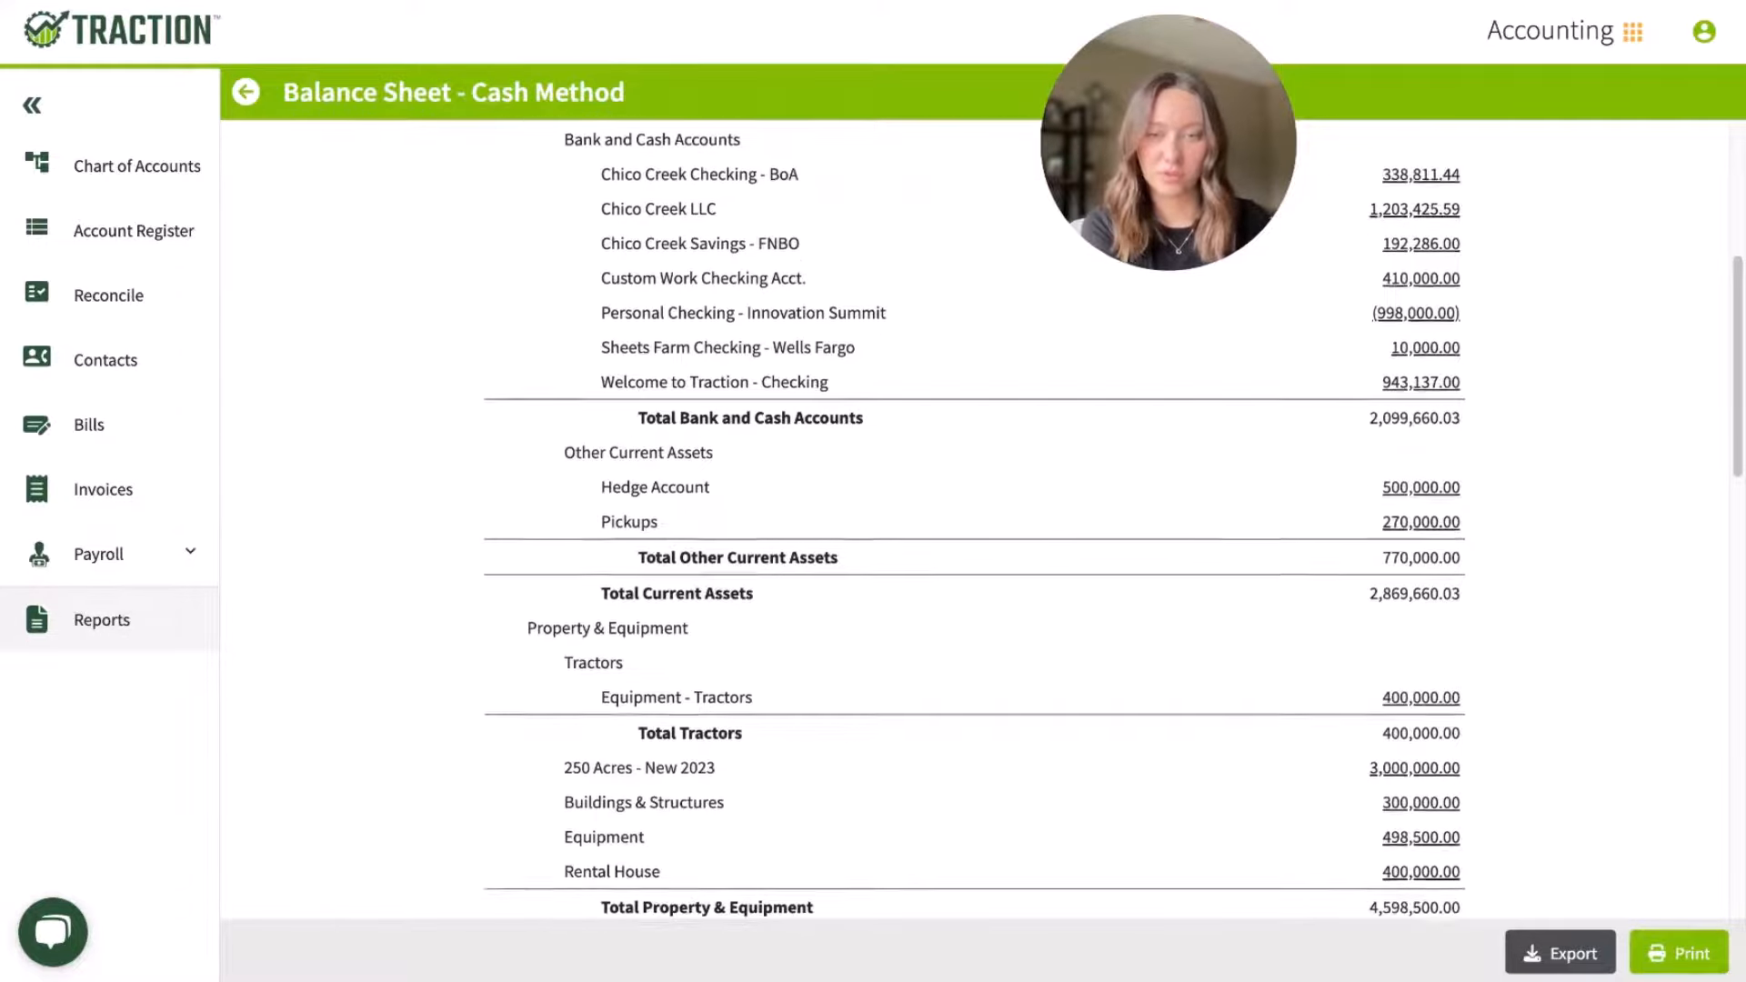
scroll(1113, 521, down, 3)
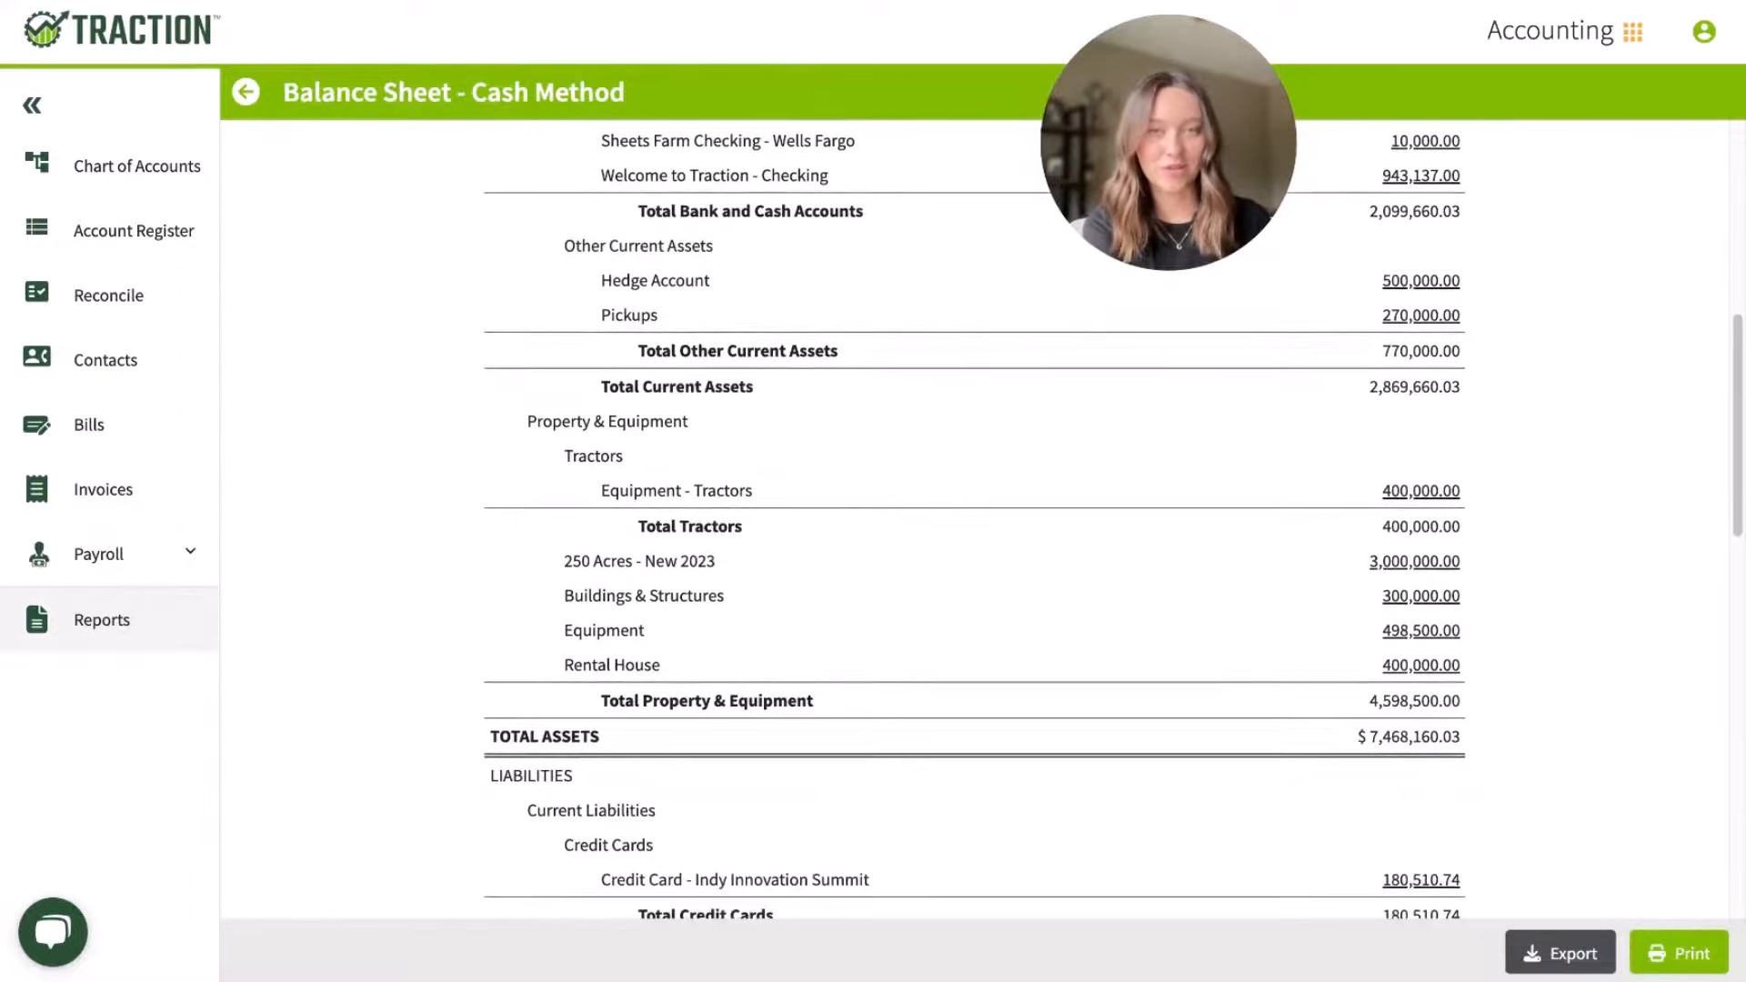
scroll(973, 528, up, 12)
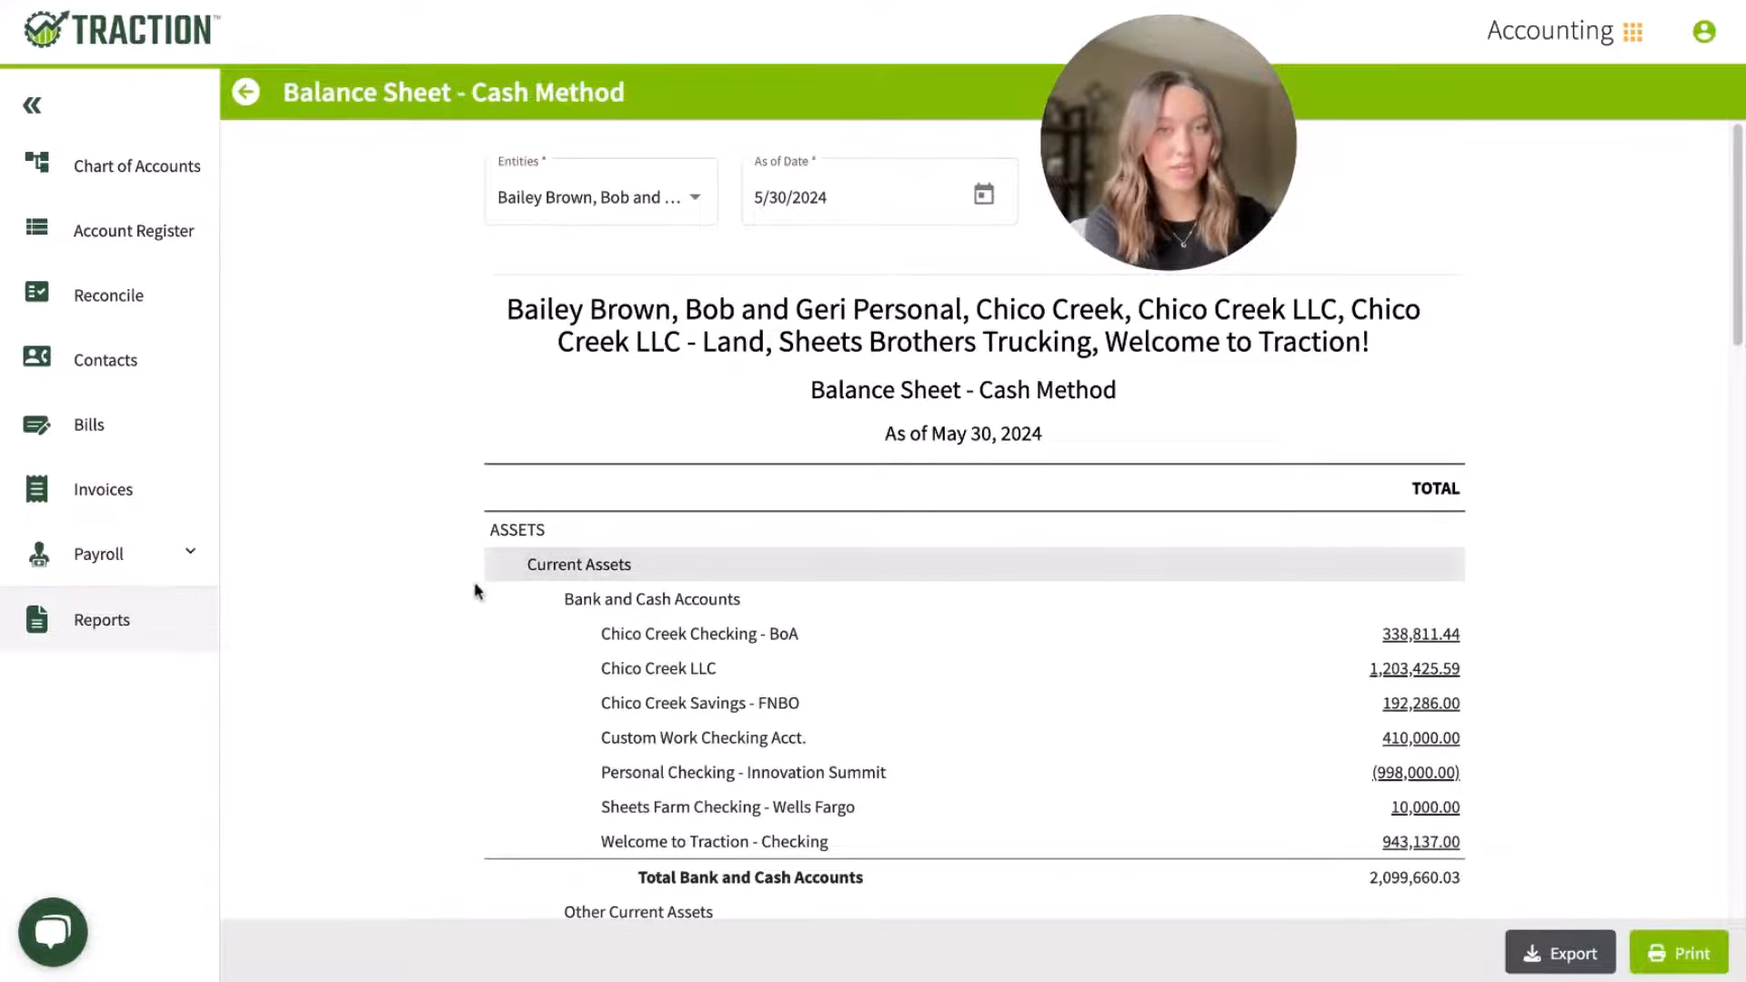
Step: View which entities can be included in the cash balance sheet, then return to the financial reports list
click(592, 215)
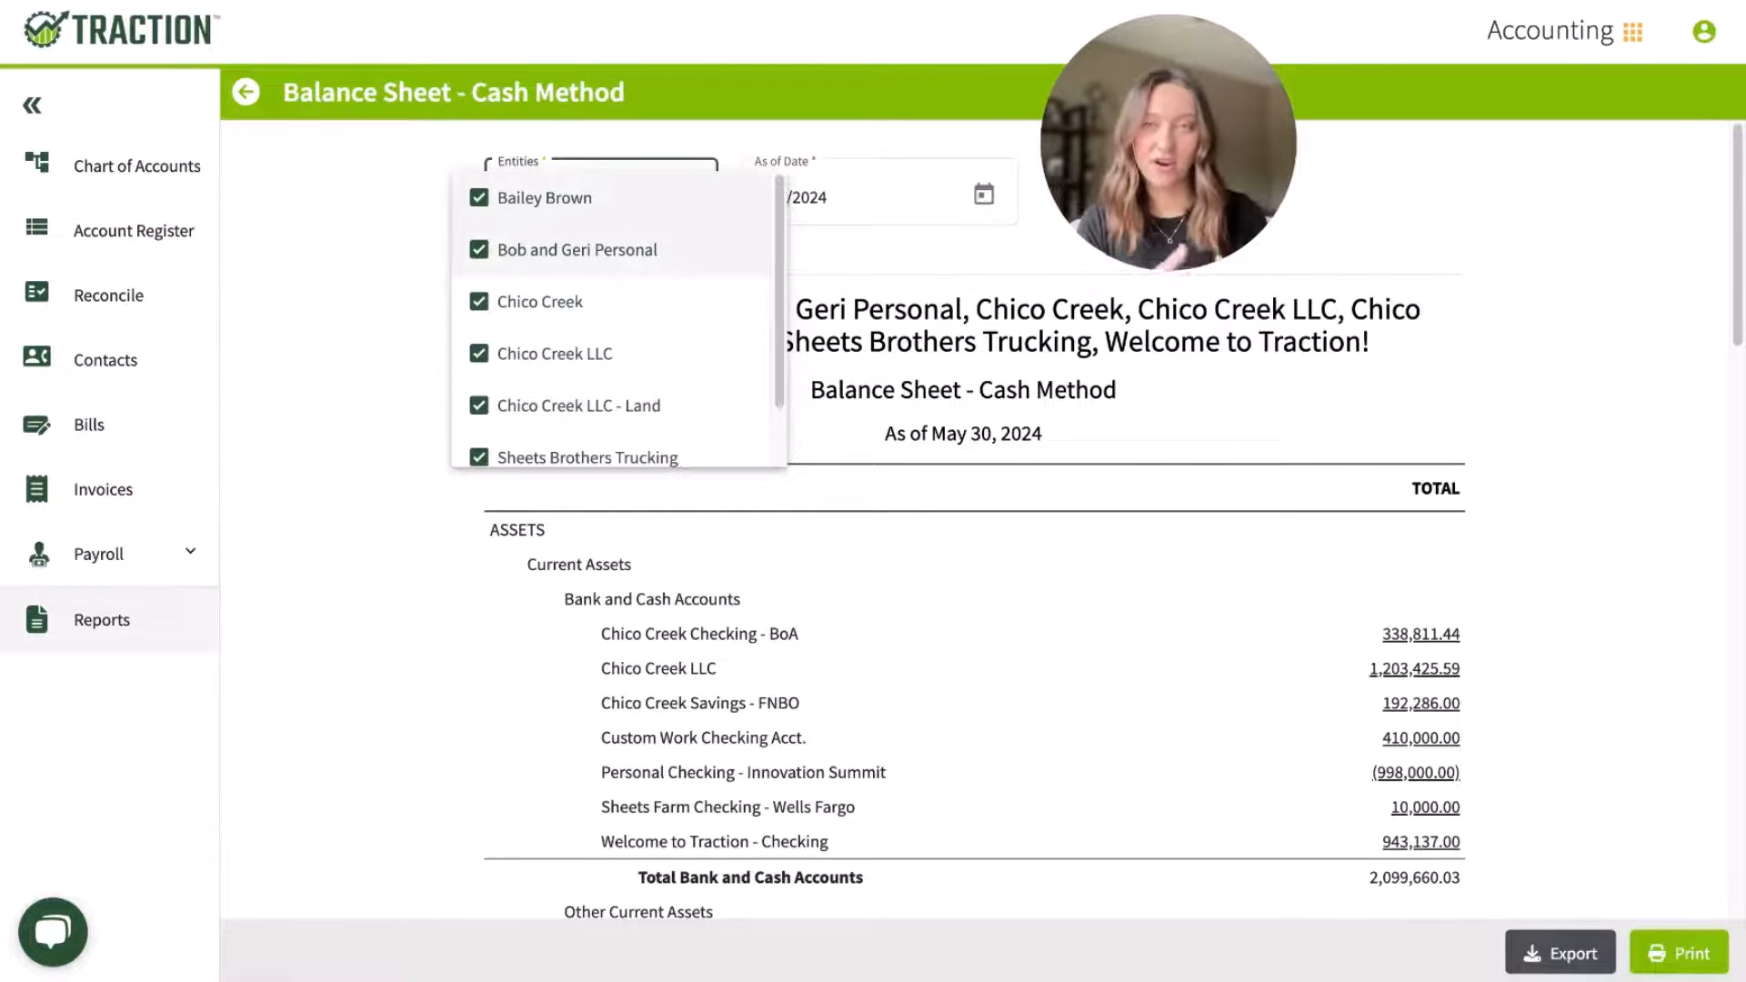
click(908, 253)
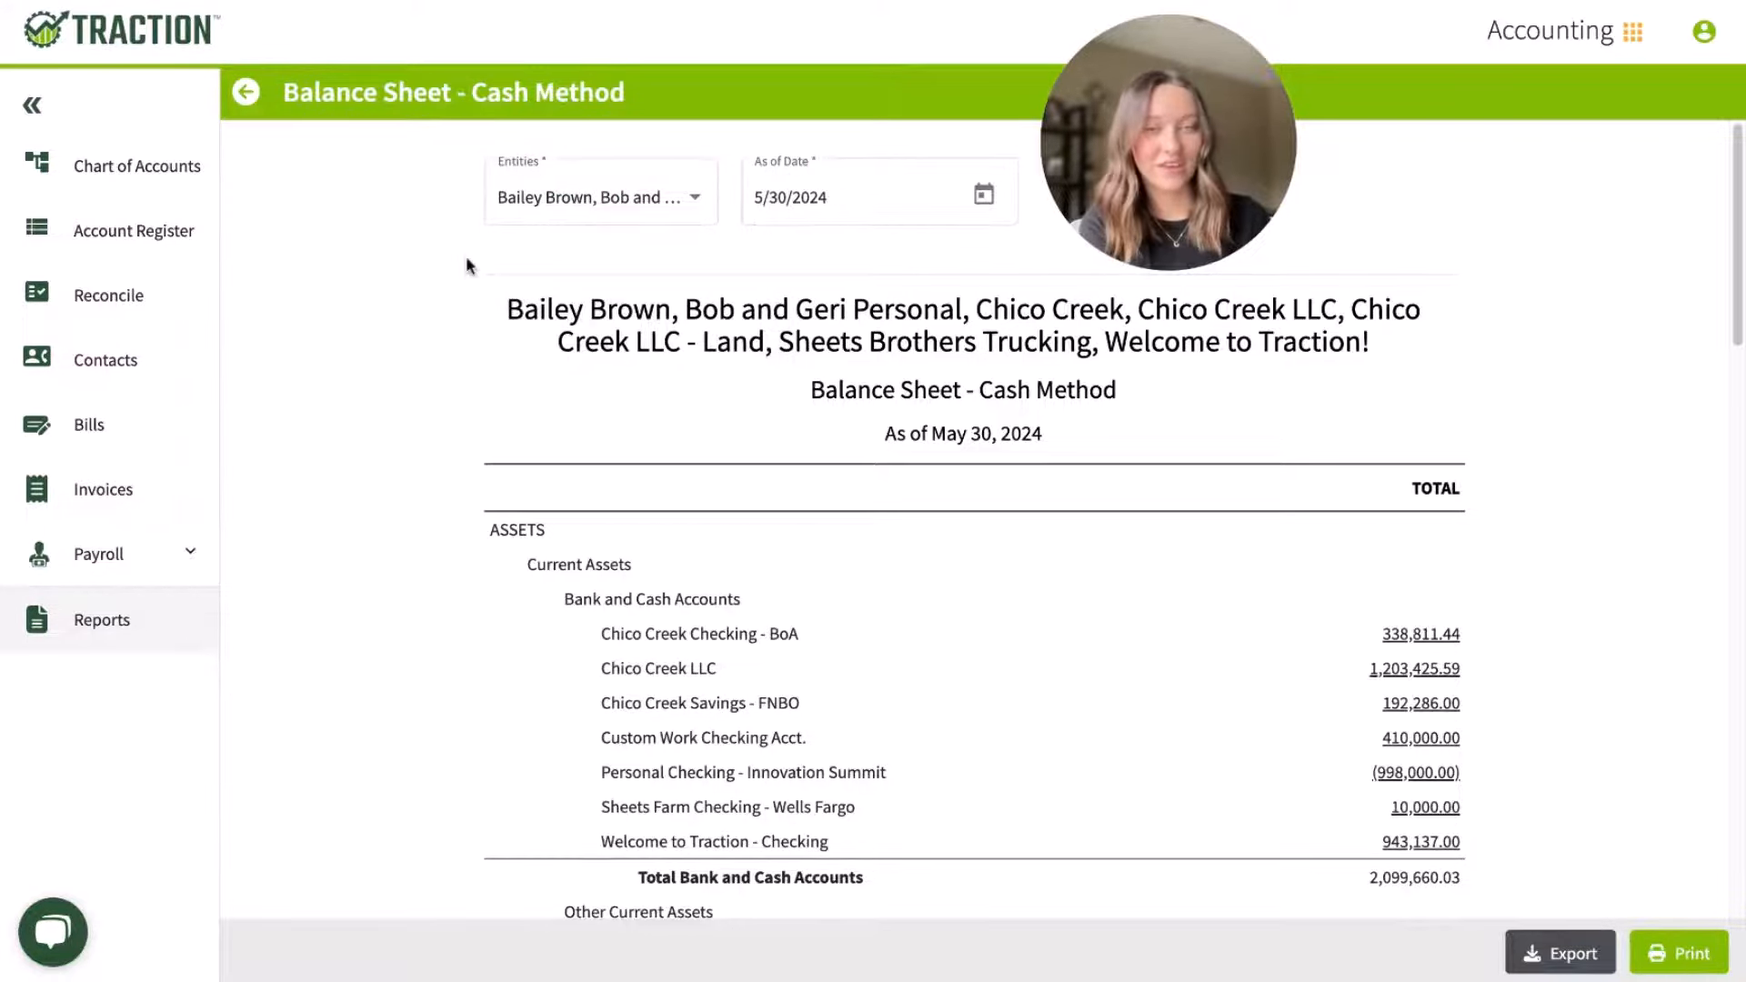
click(237, 97)
Step: Expand the Field Profit Center report group and open its Field Detailed report
scroll(391, 507, down, 6)
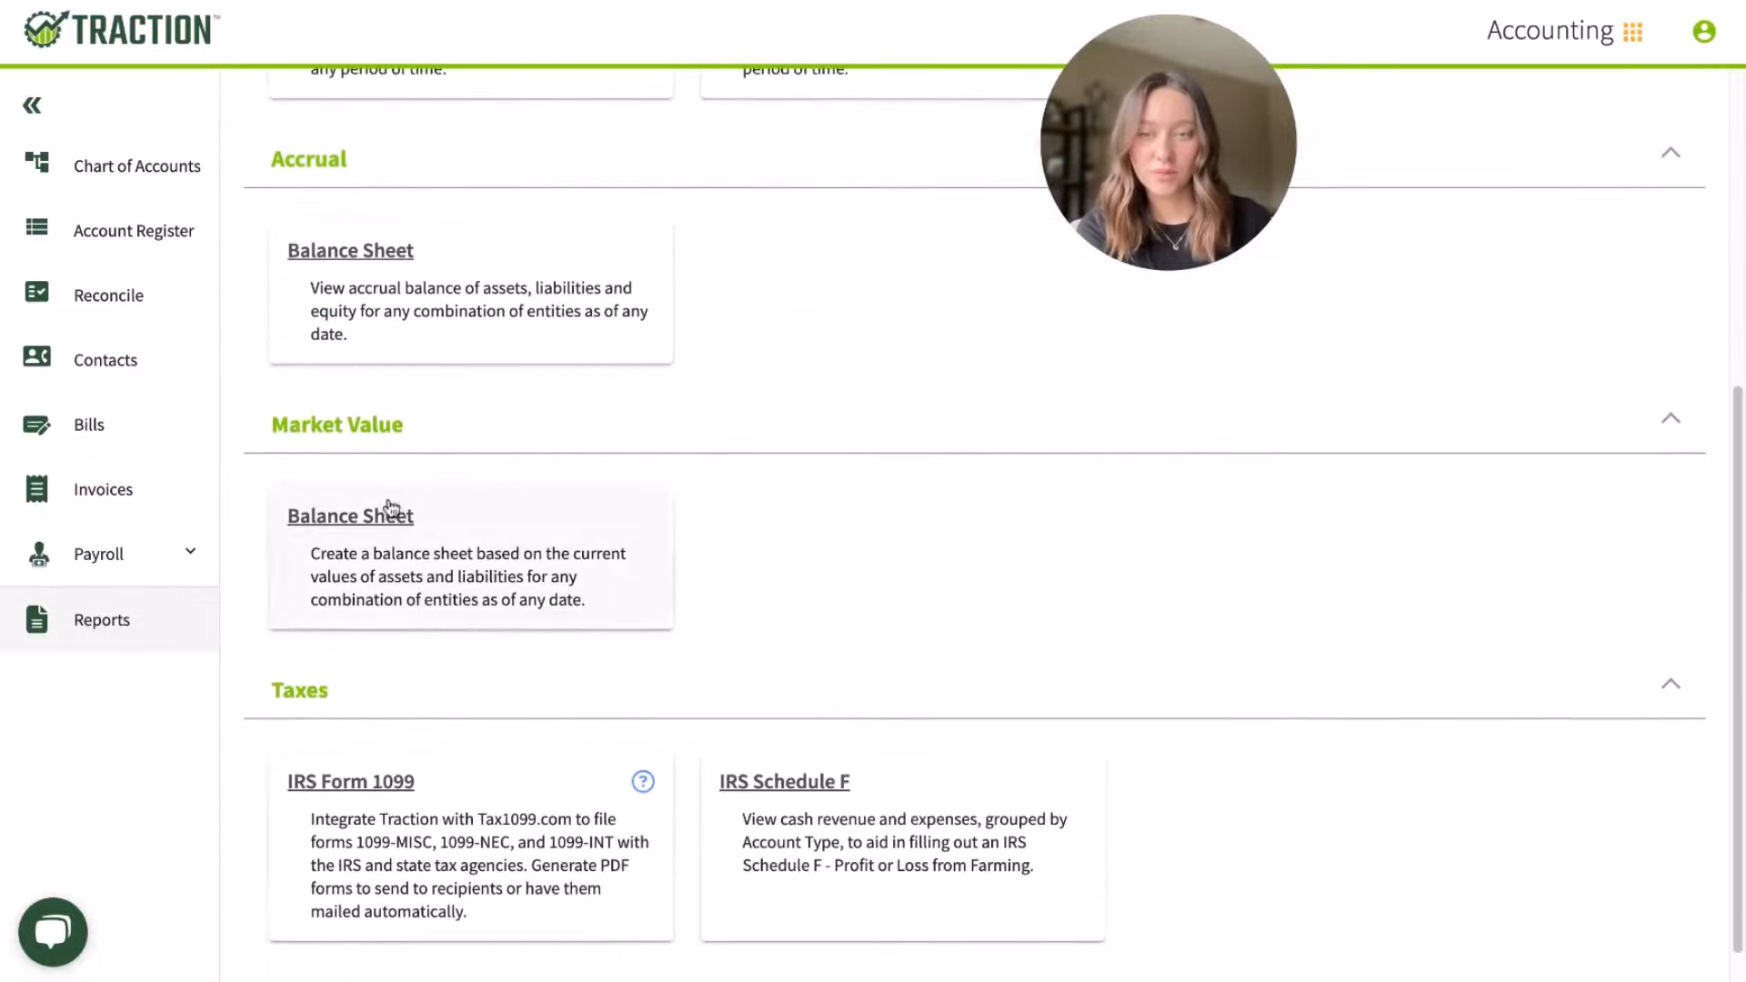
scroll(391, 507, up, 6)
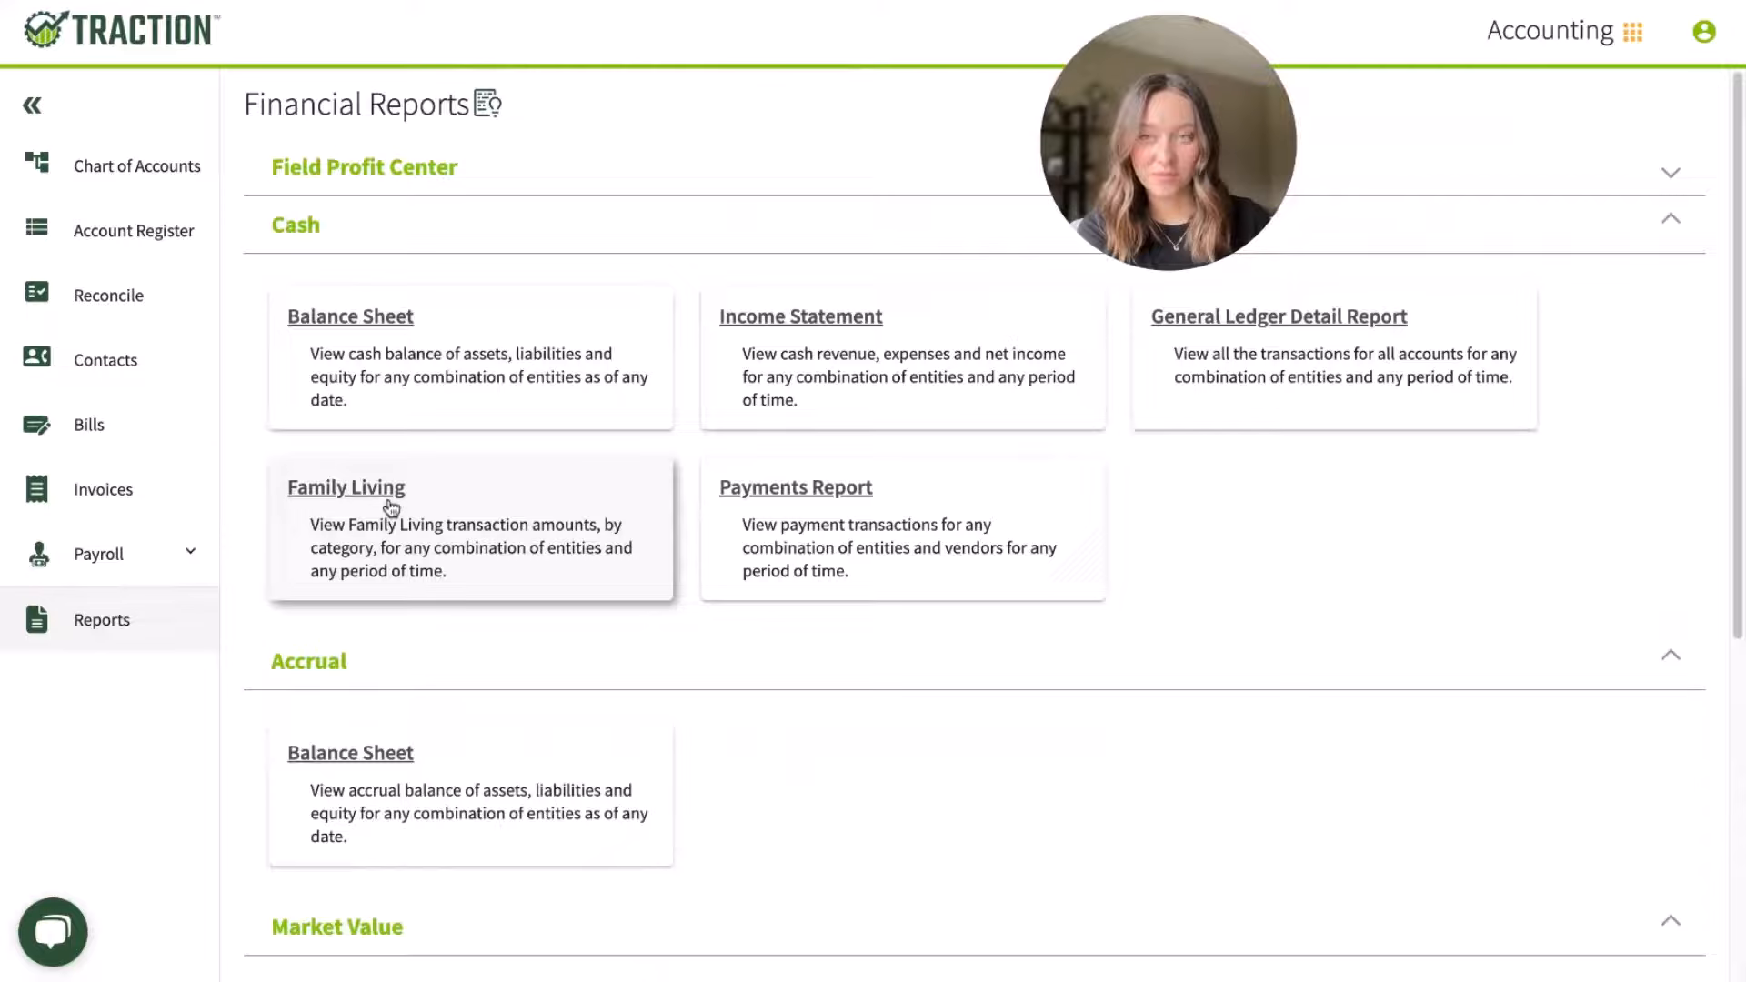
click(389, 189)
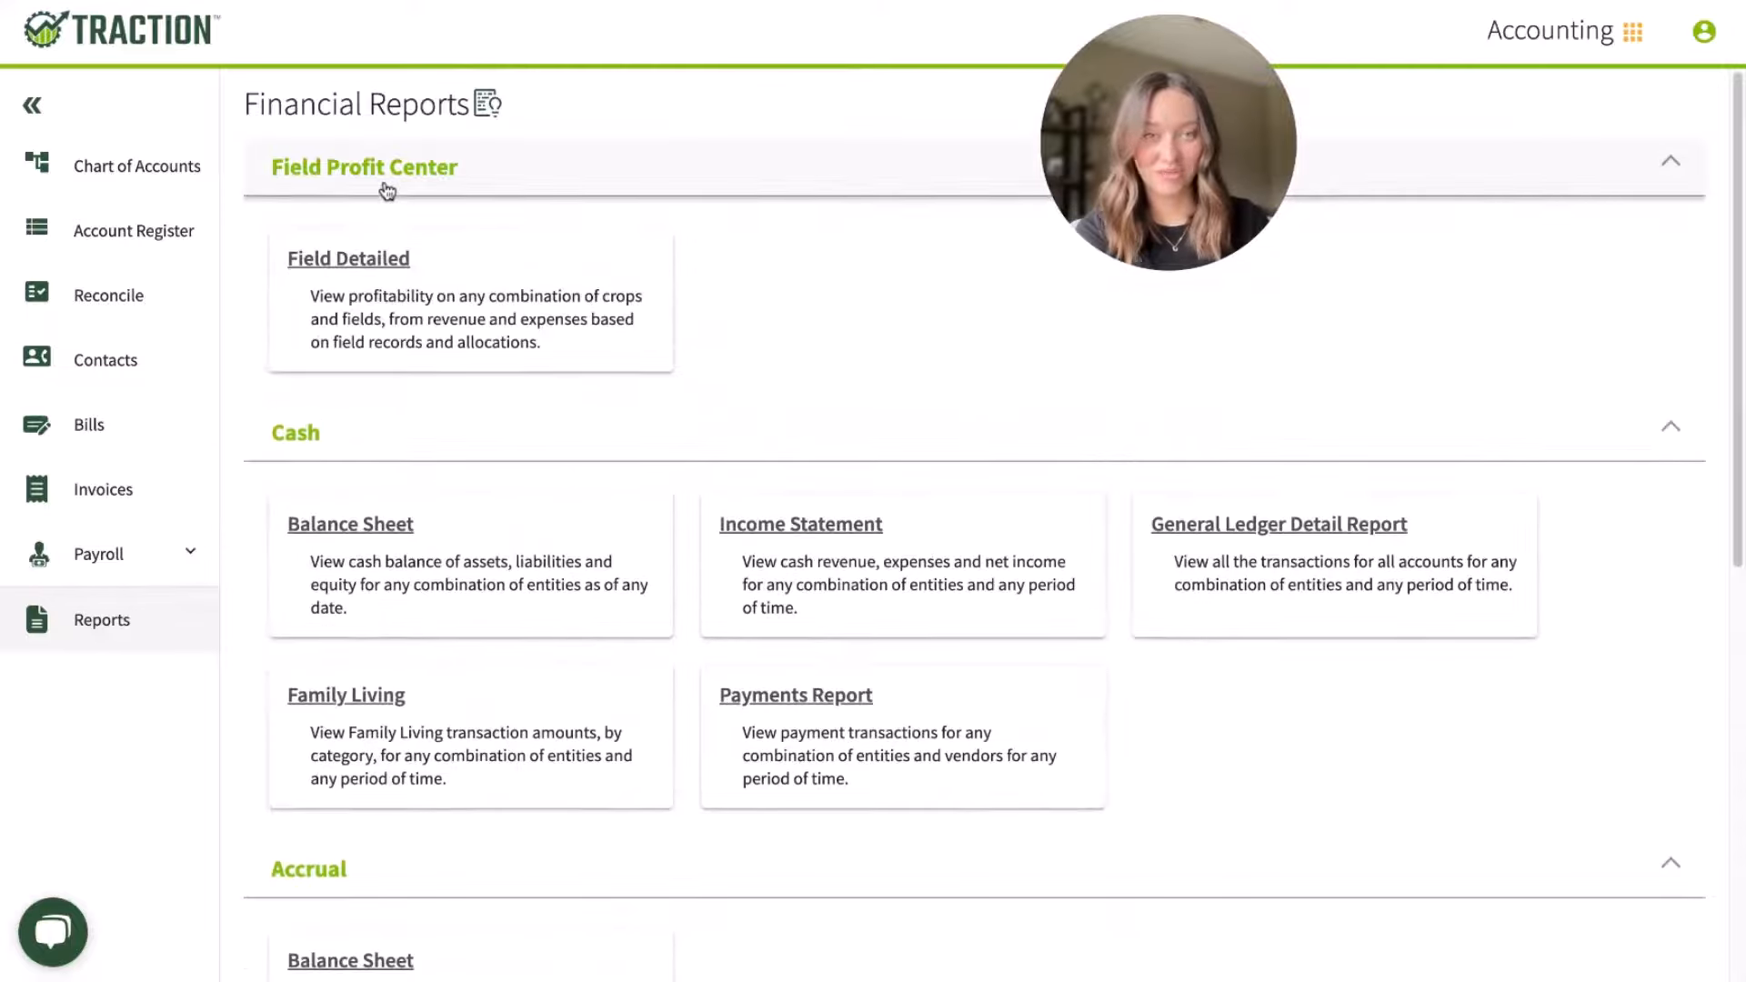
click(378, 264)
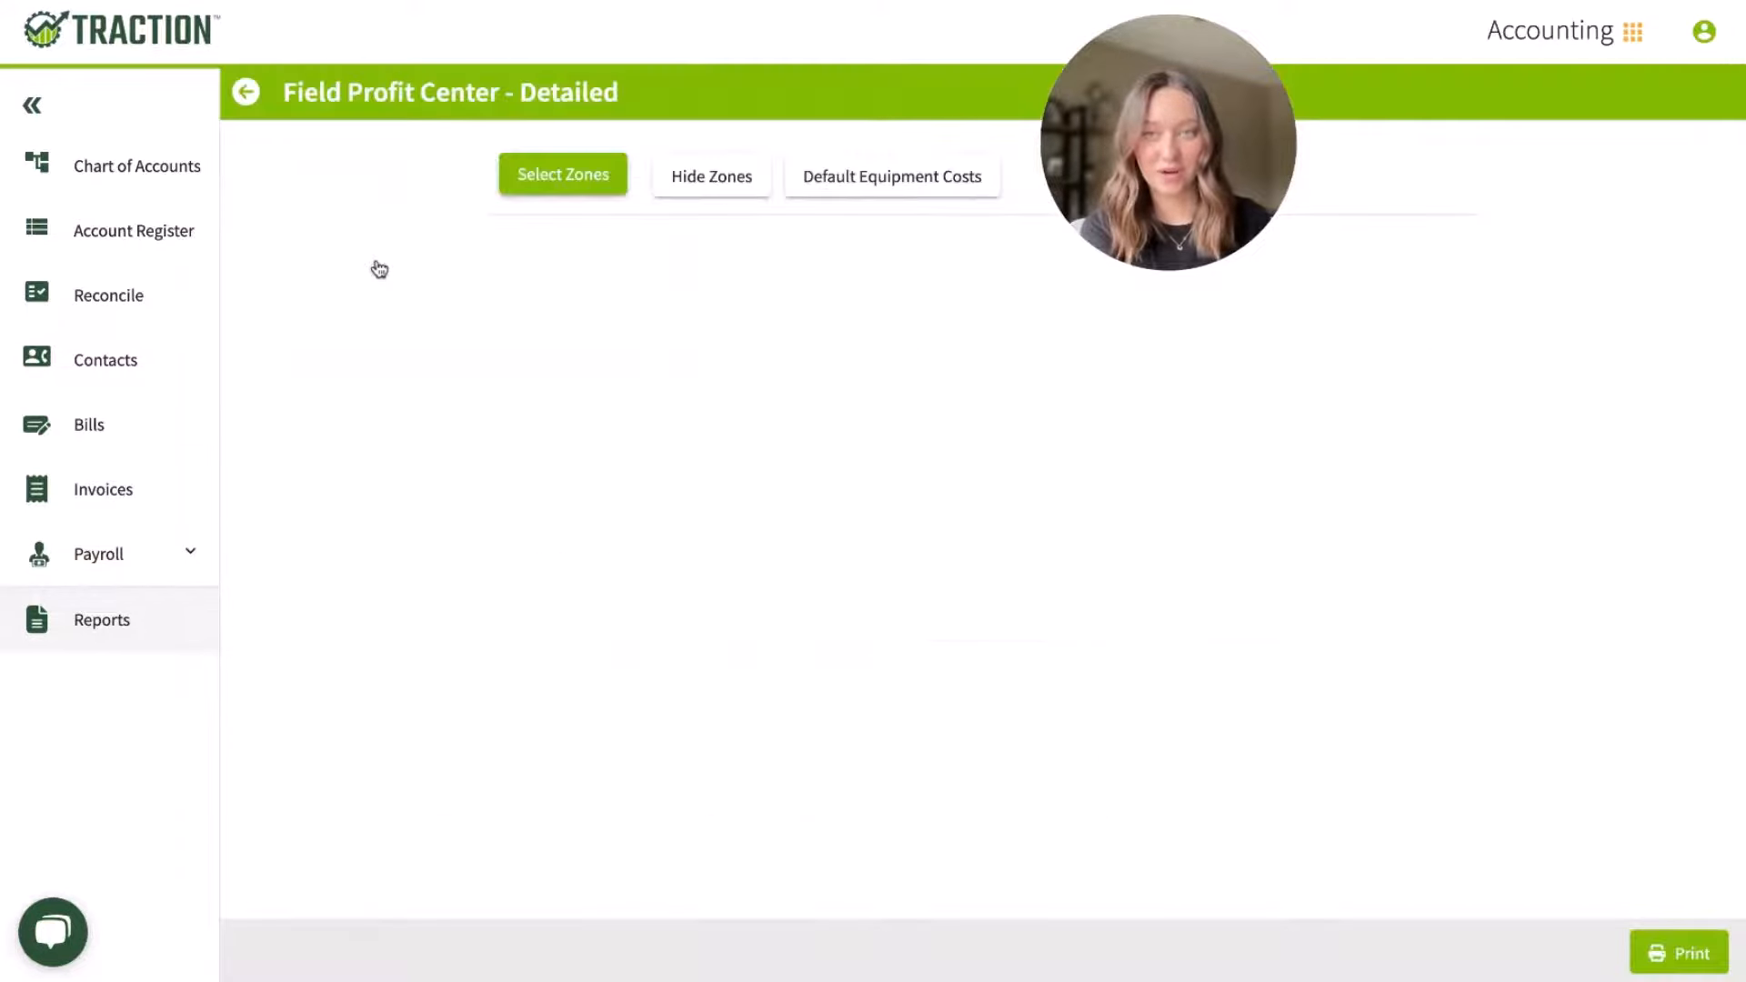
Step: Change the report's zone selection to another grower, crop year 2023, and apply the 250.0 ac Soybeans 2023 zone
click(555, 198)
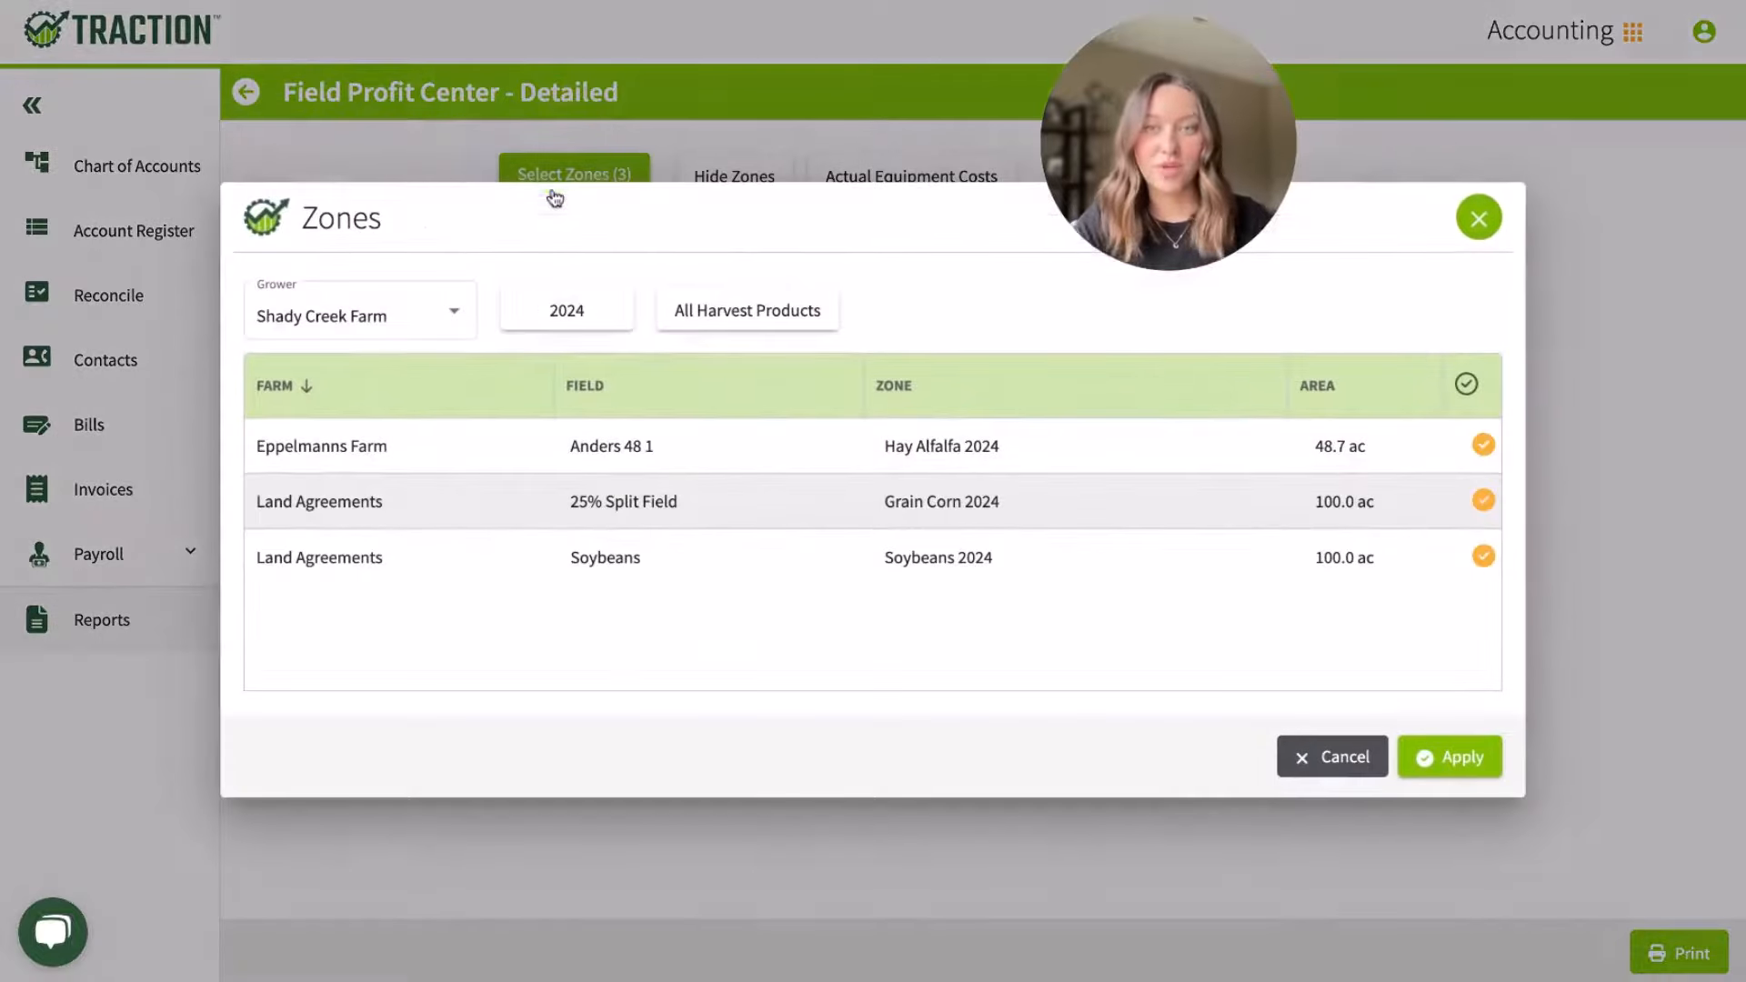
click(446, 312)
click(398, 185)
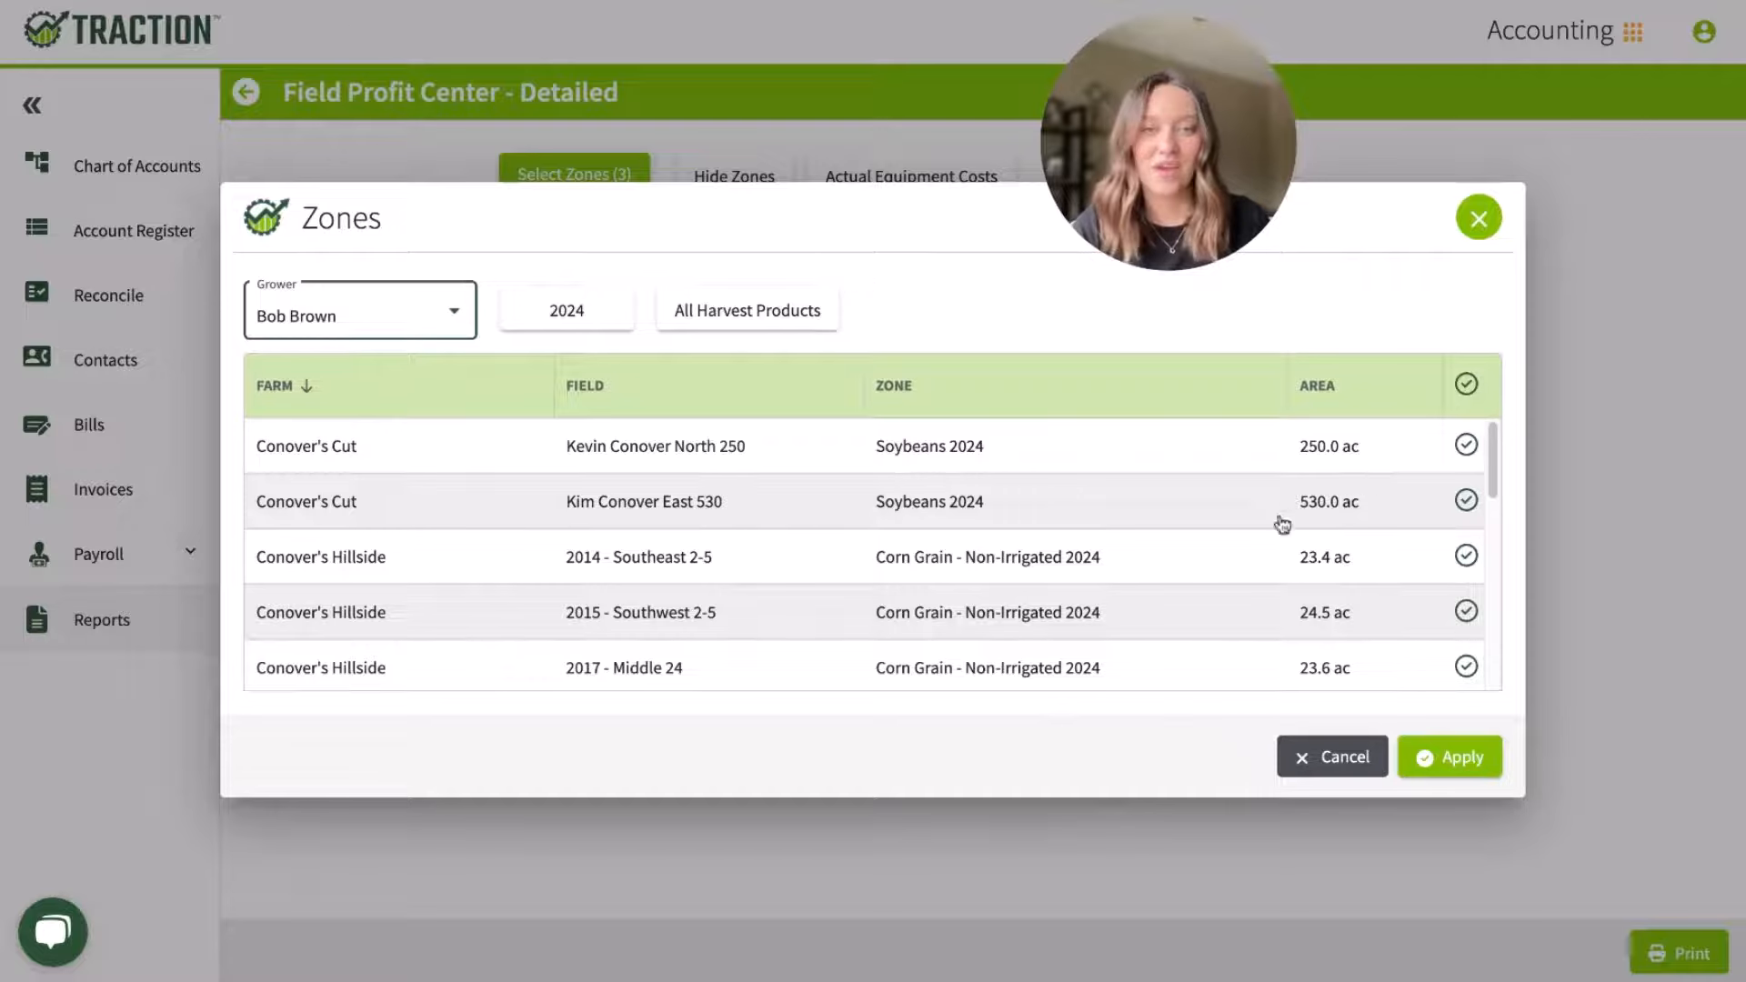
click(544, 318)
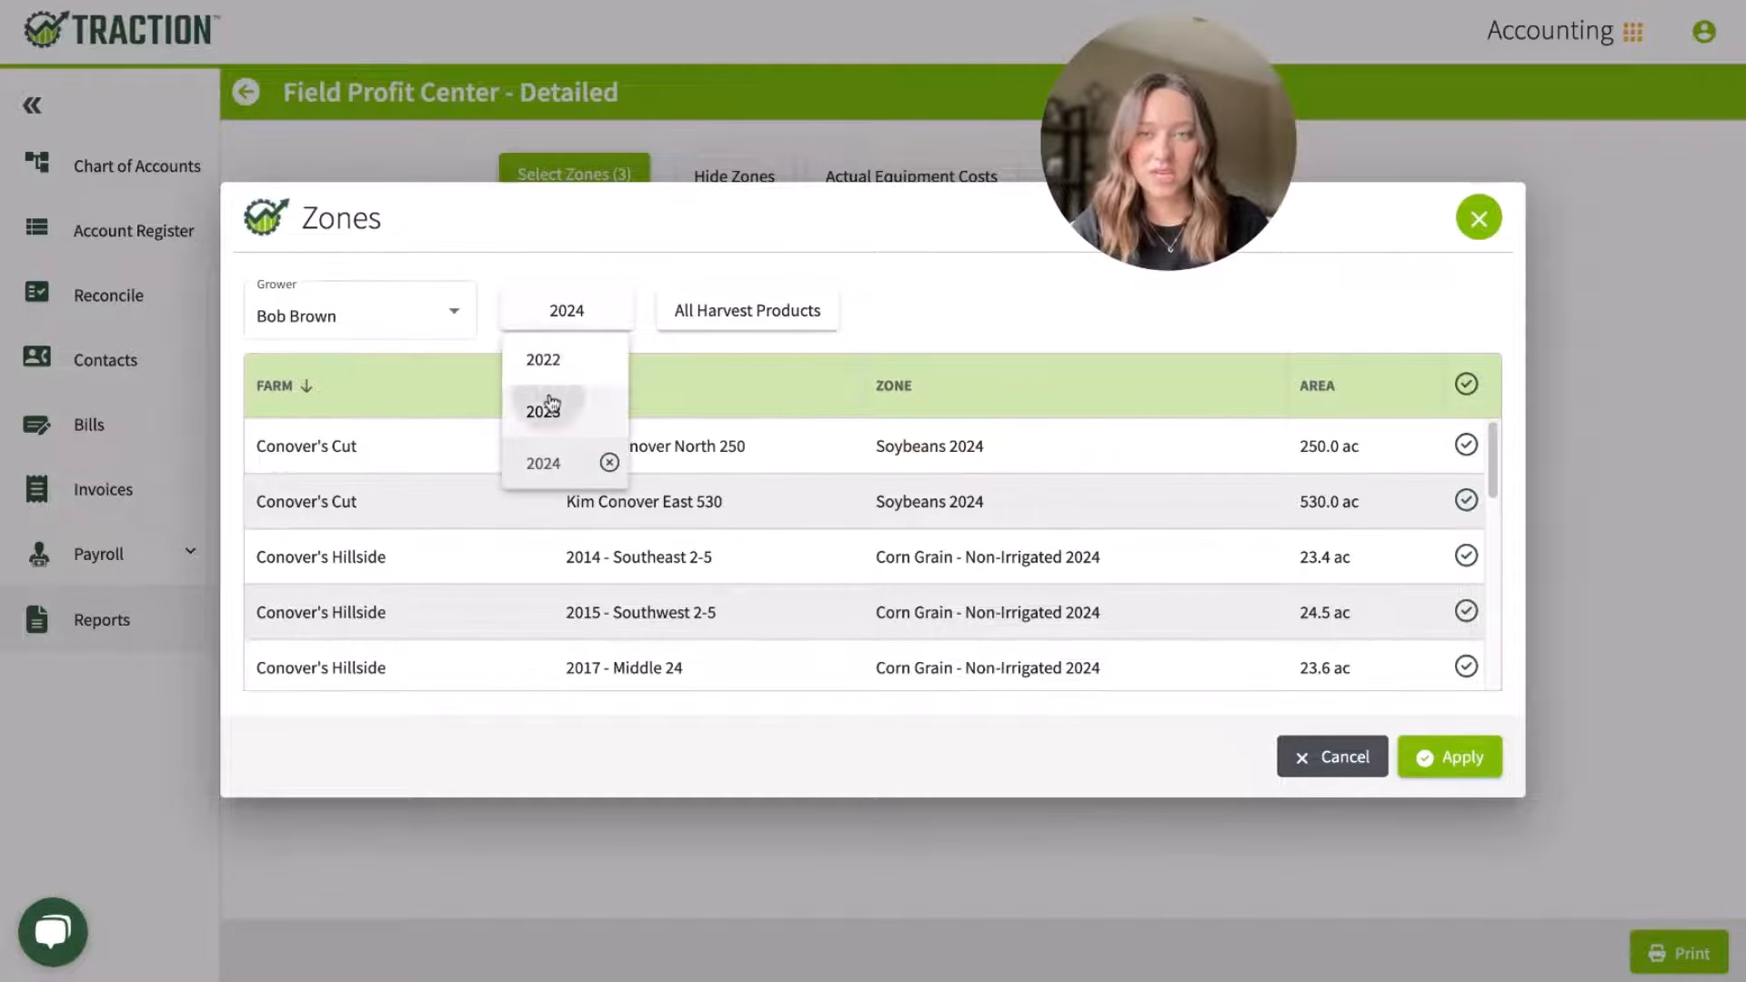
click(543, 411)
click(1466, 444)
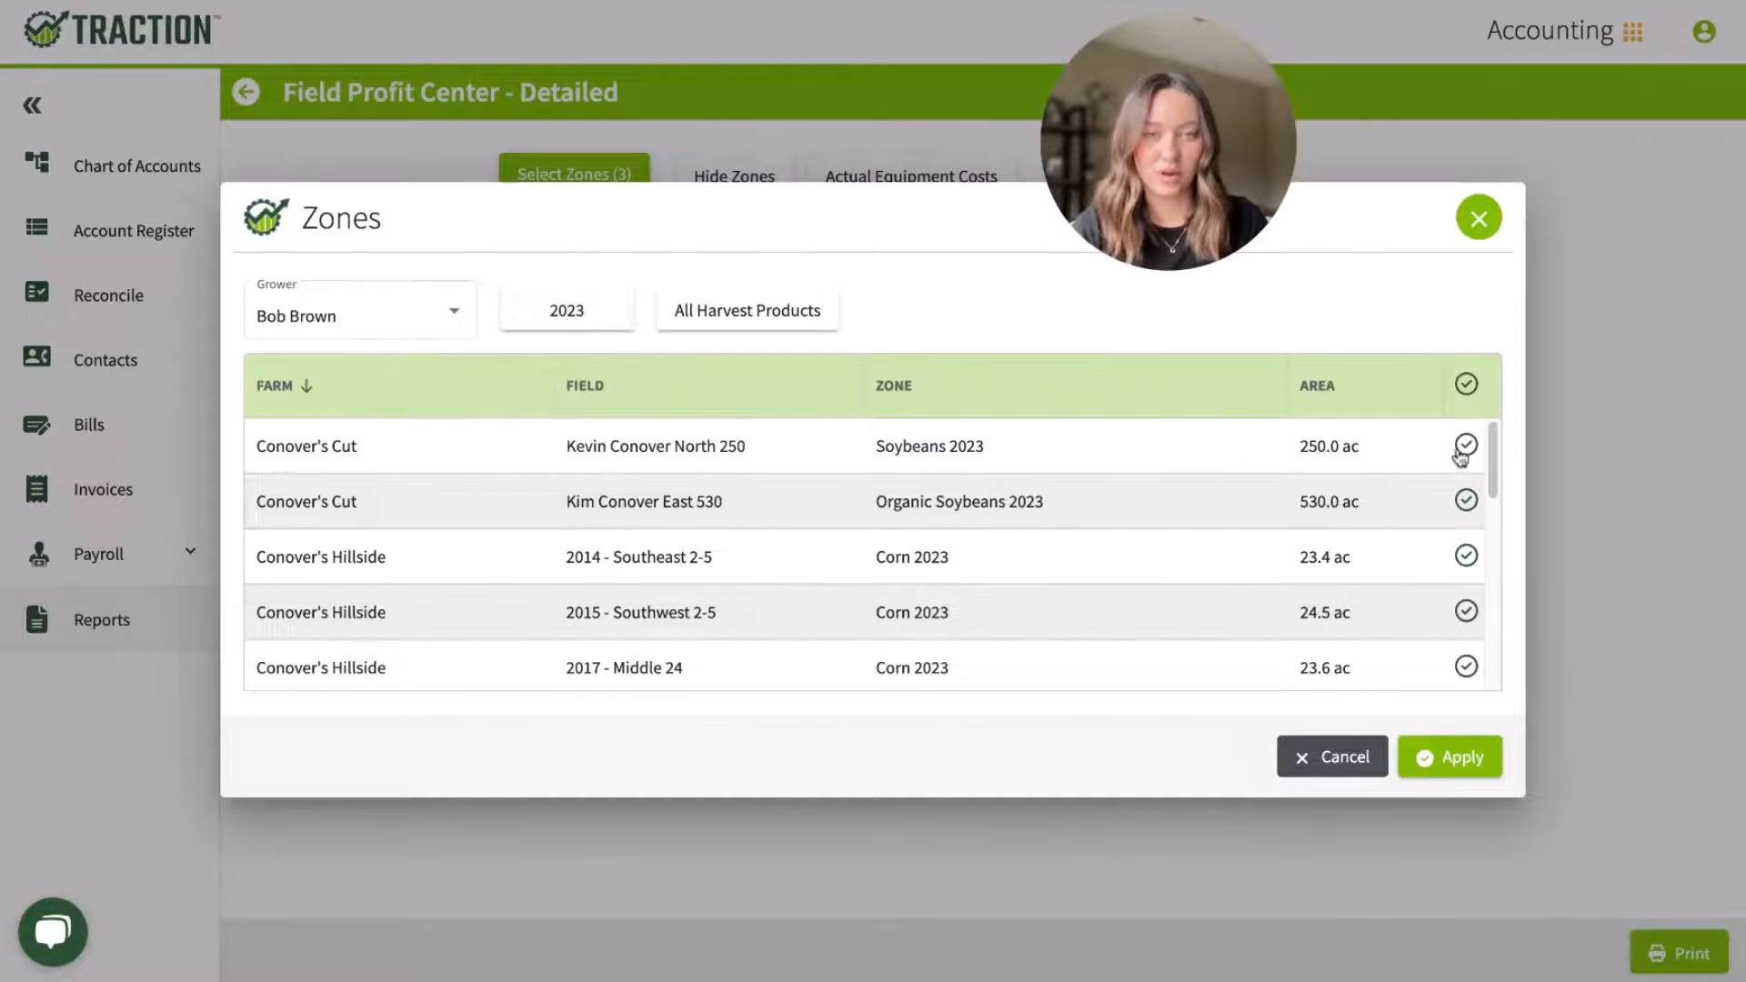
click(1460, 758)
click(1384, 179)
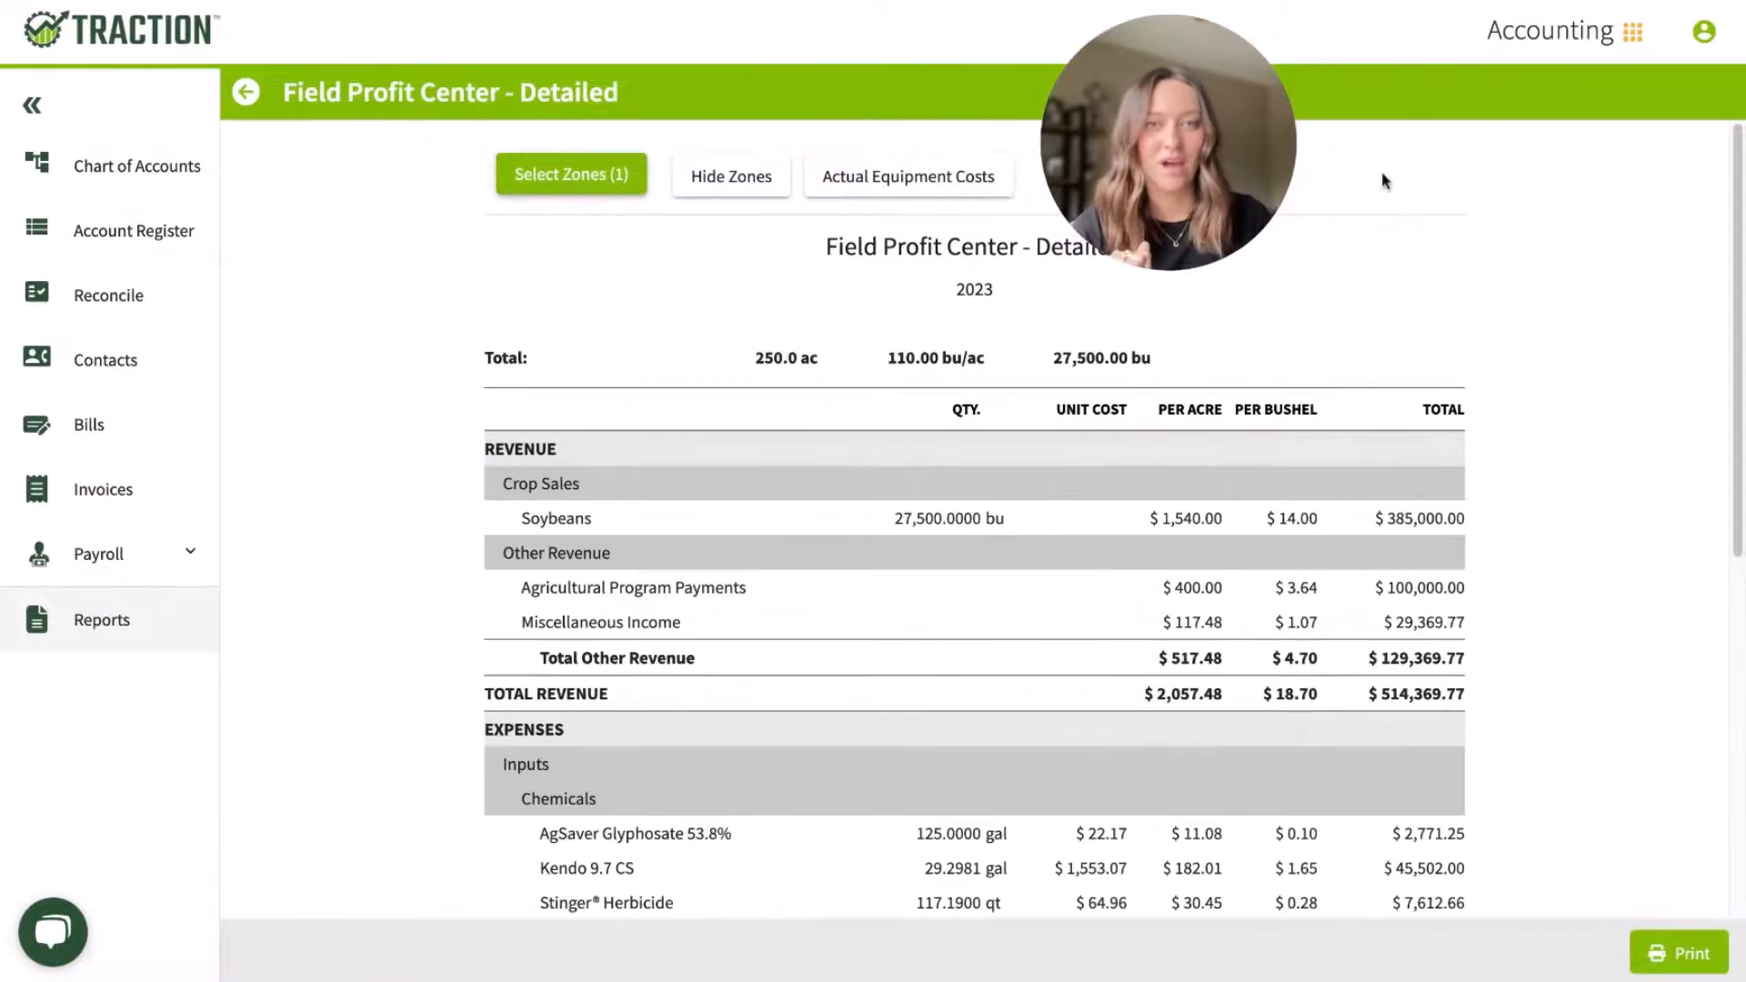
Step: Examine the acreage, yield and revenue figures of the 2023 soybean field profit report, highlighting the total acres
scroll(1488, 450, down, 1)
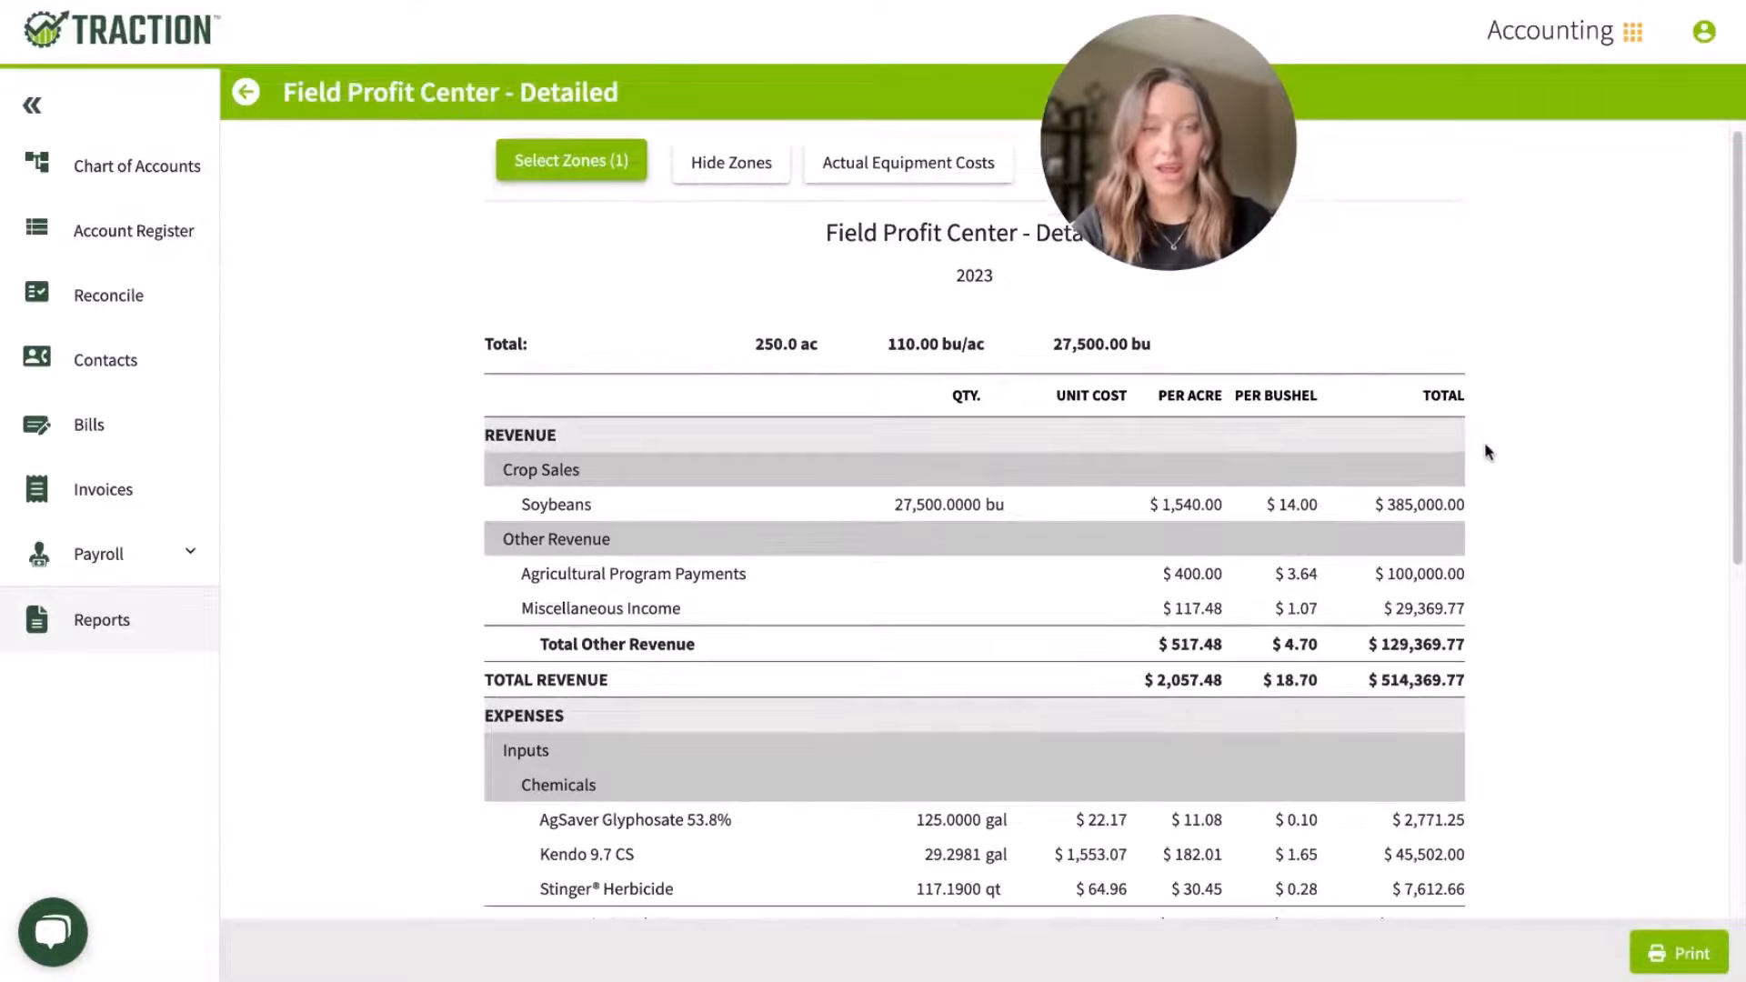
scroll(1486, 449, down, 1)
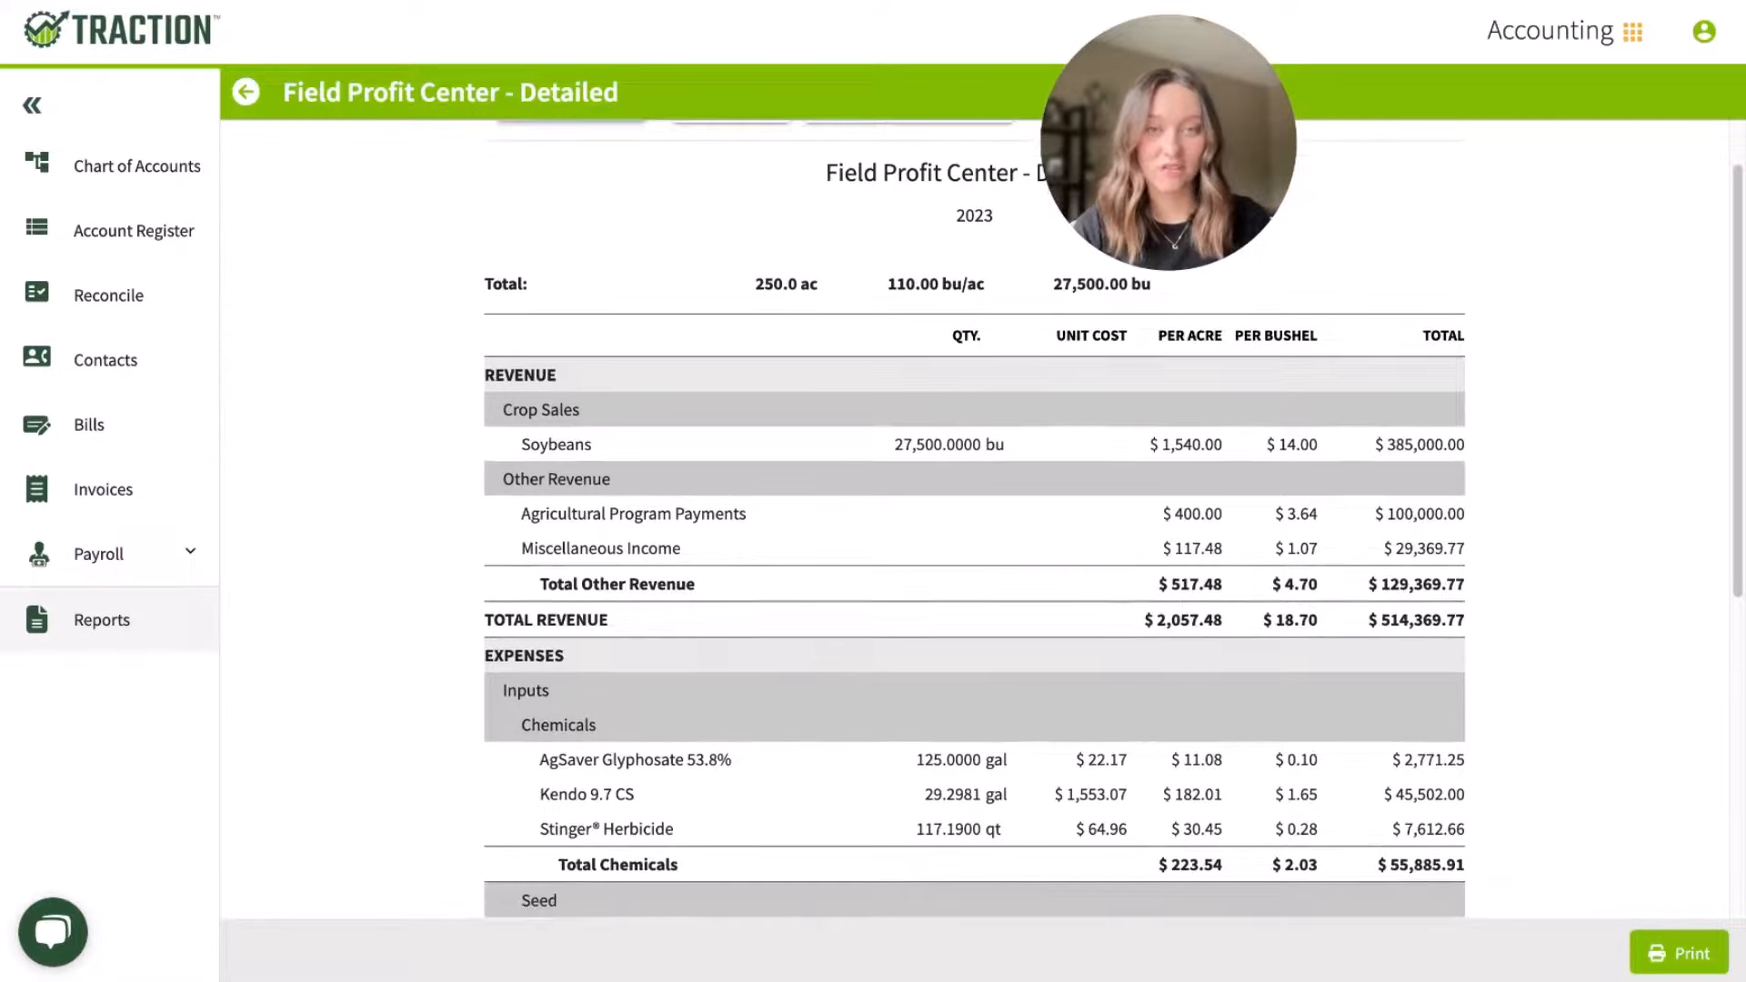
triple_click(823, 284)
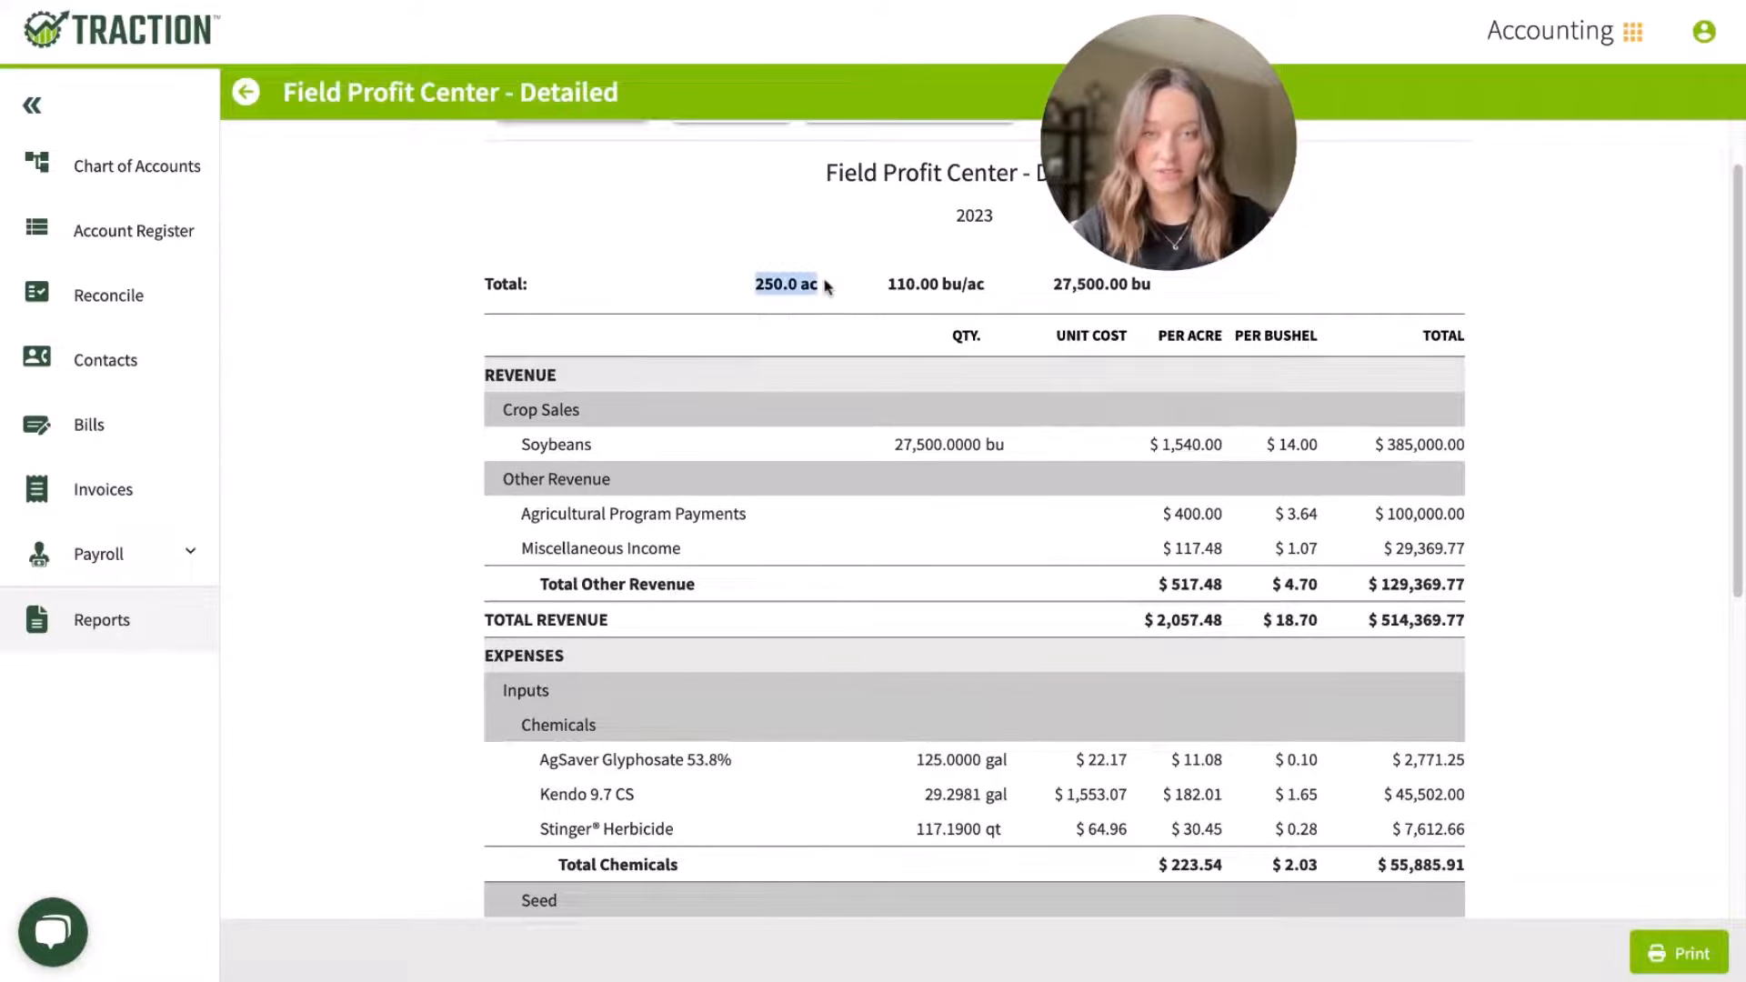
scroll(1558, 528, down, 5)
scroll(1559, 526, up, 3)
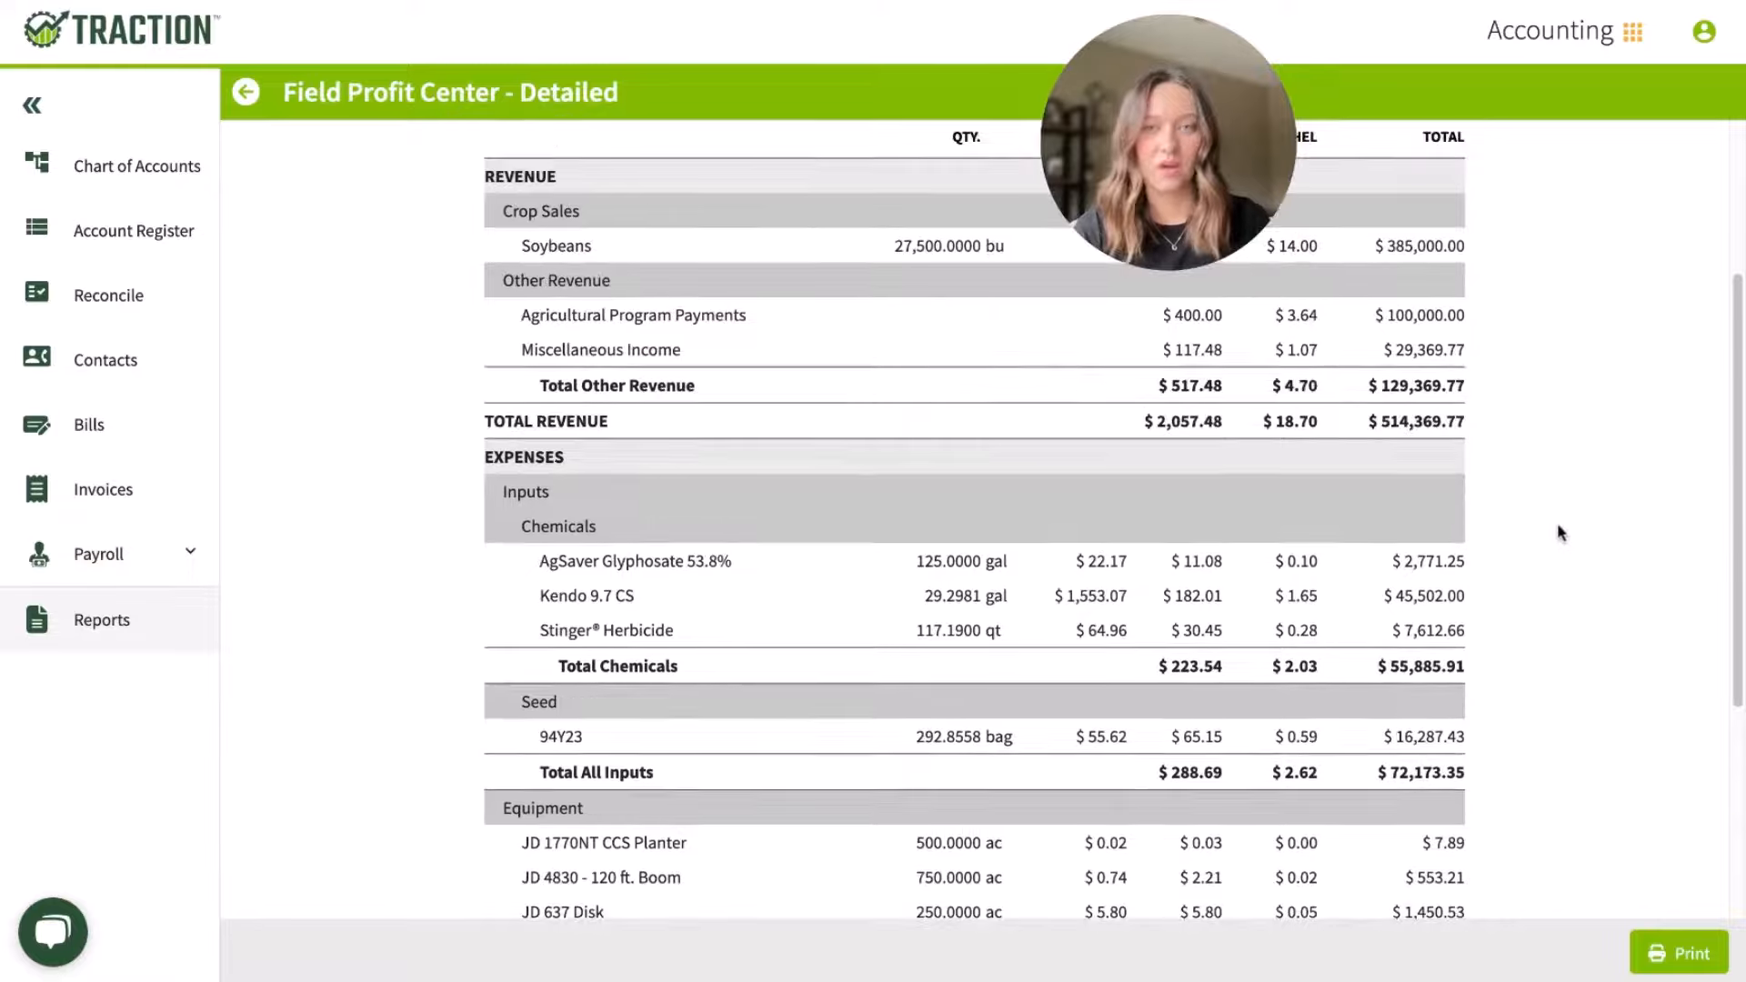
scroll(916, 354, up, 1)
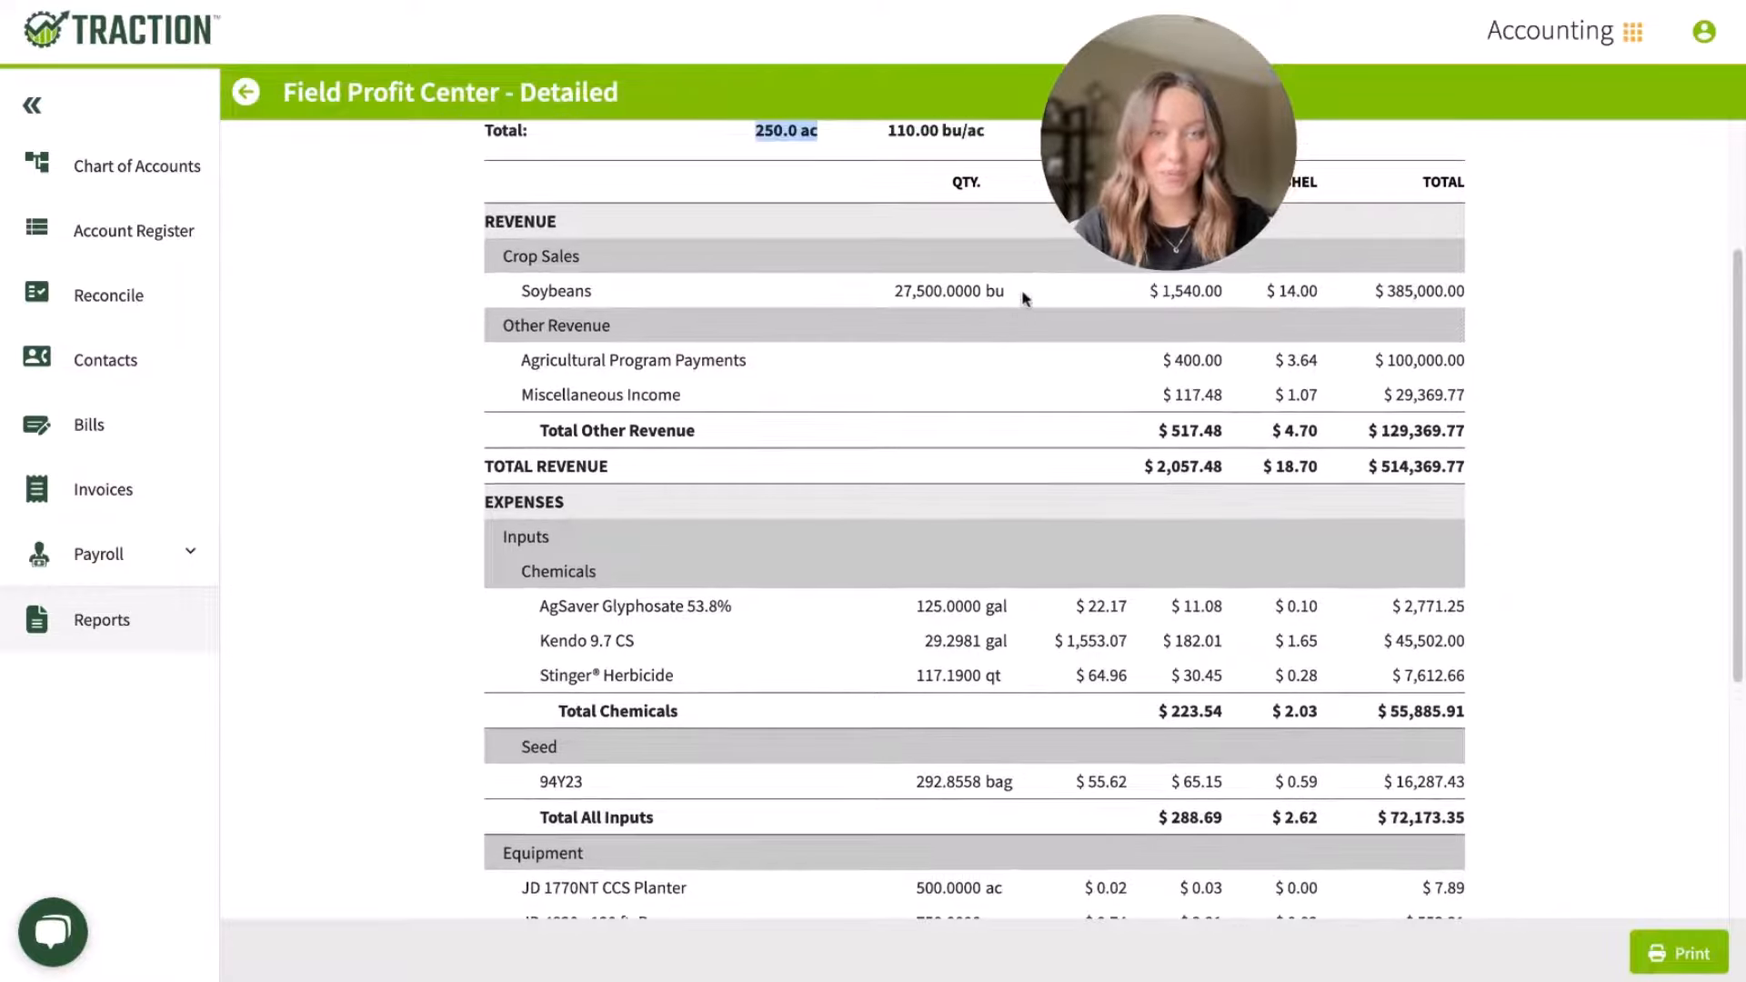
Step: Examine the soybean report's input, equipment and other expenses, and point out its net income per acre
scroll(846, 437, down, 3)
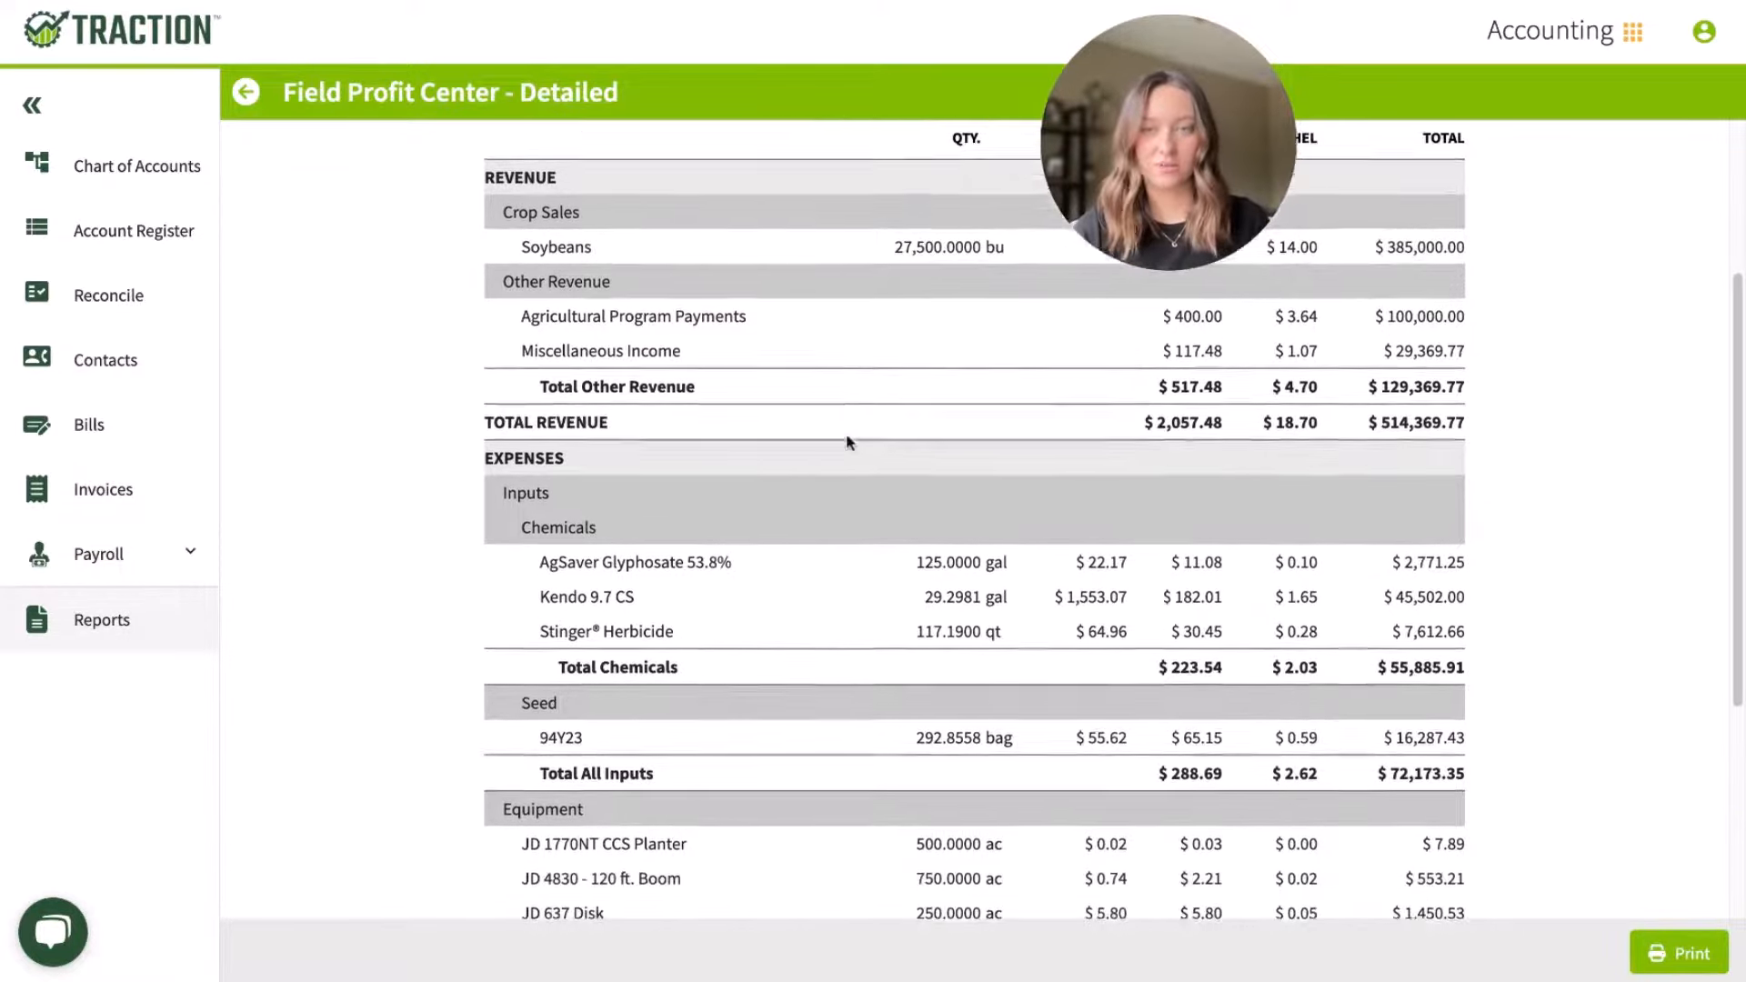
scroll(845, 441, down, 2)
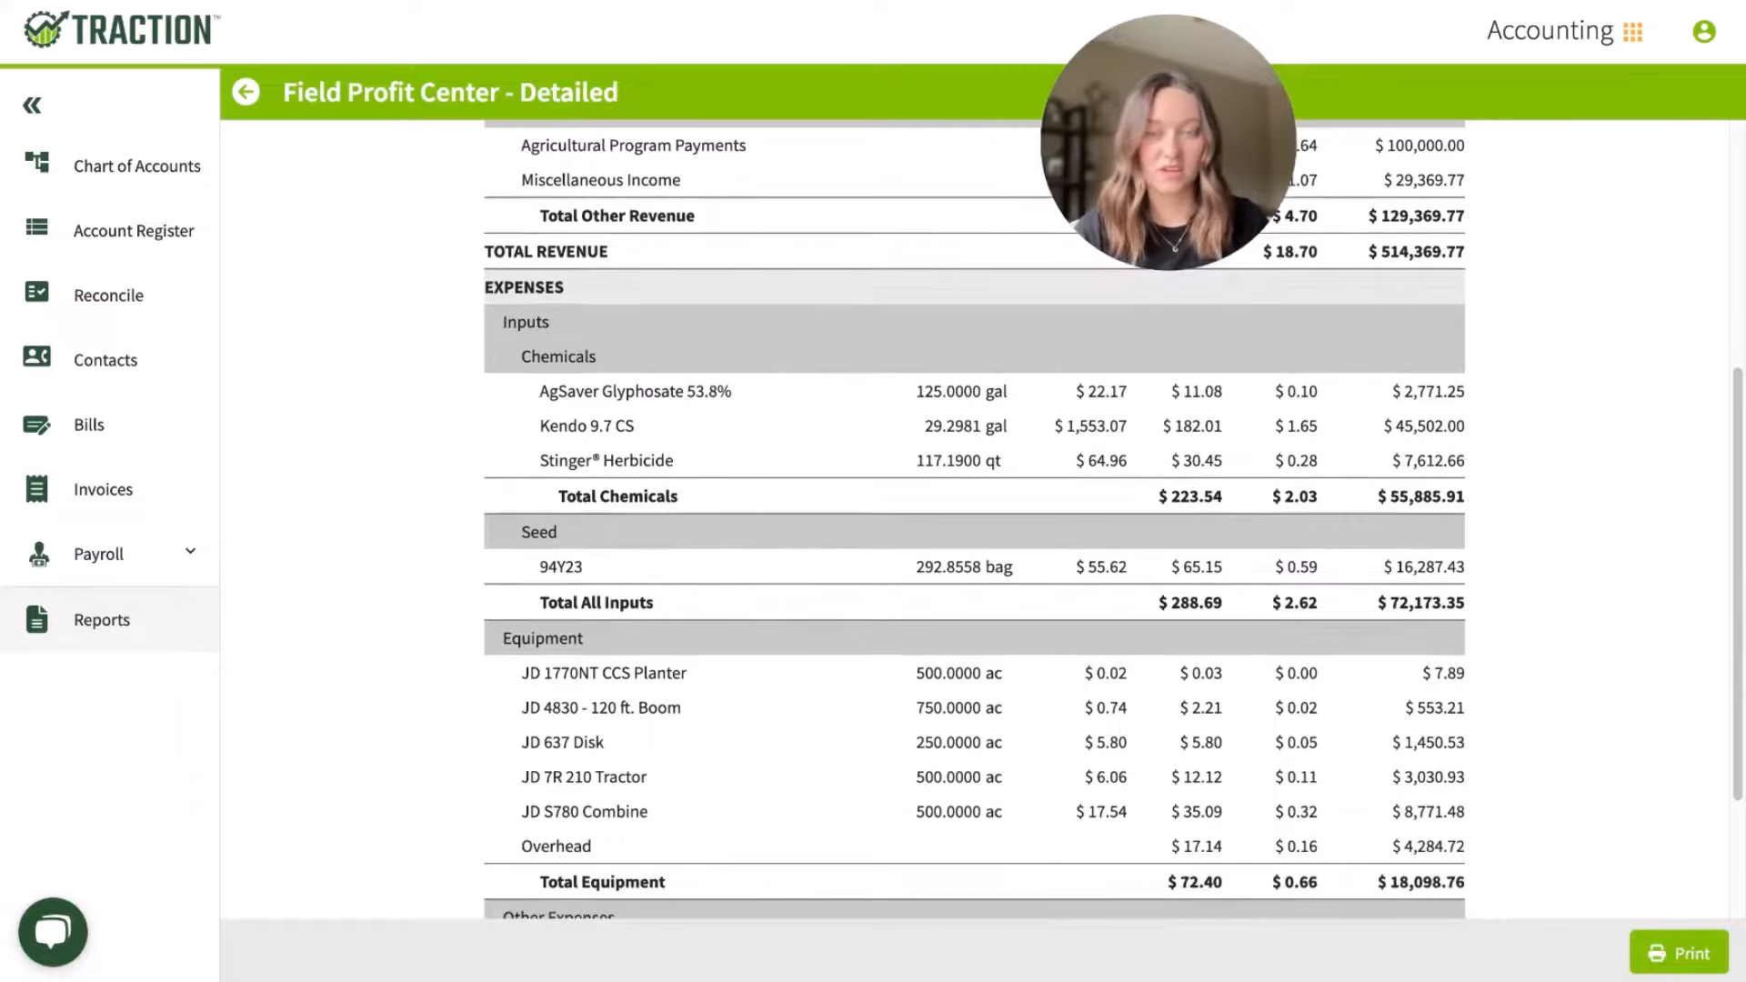
scroll(974, 518, down, 3)
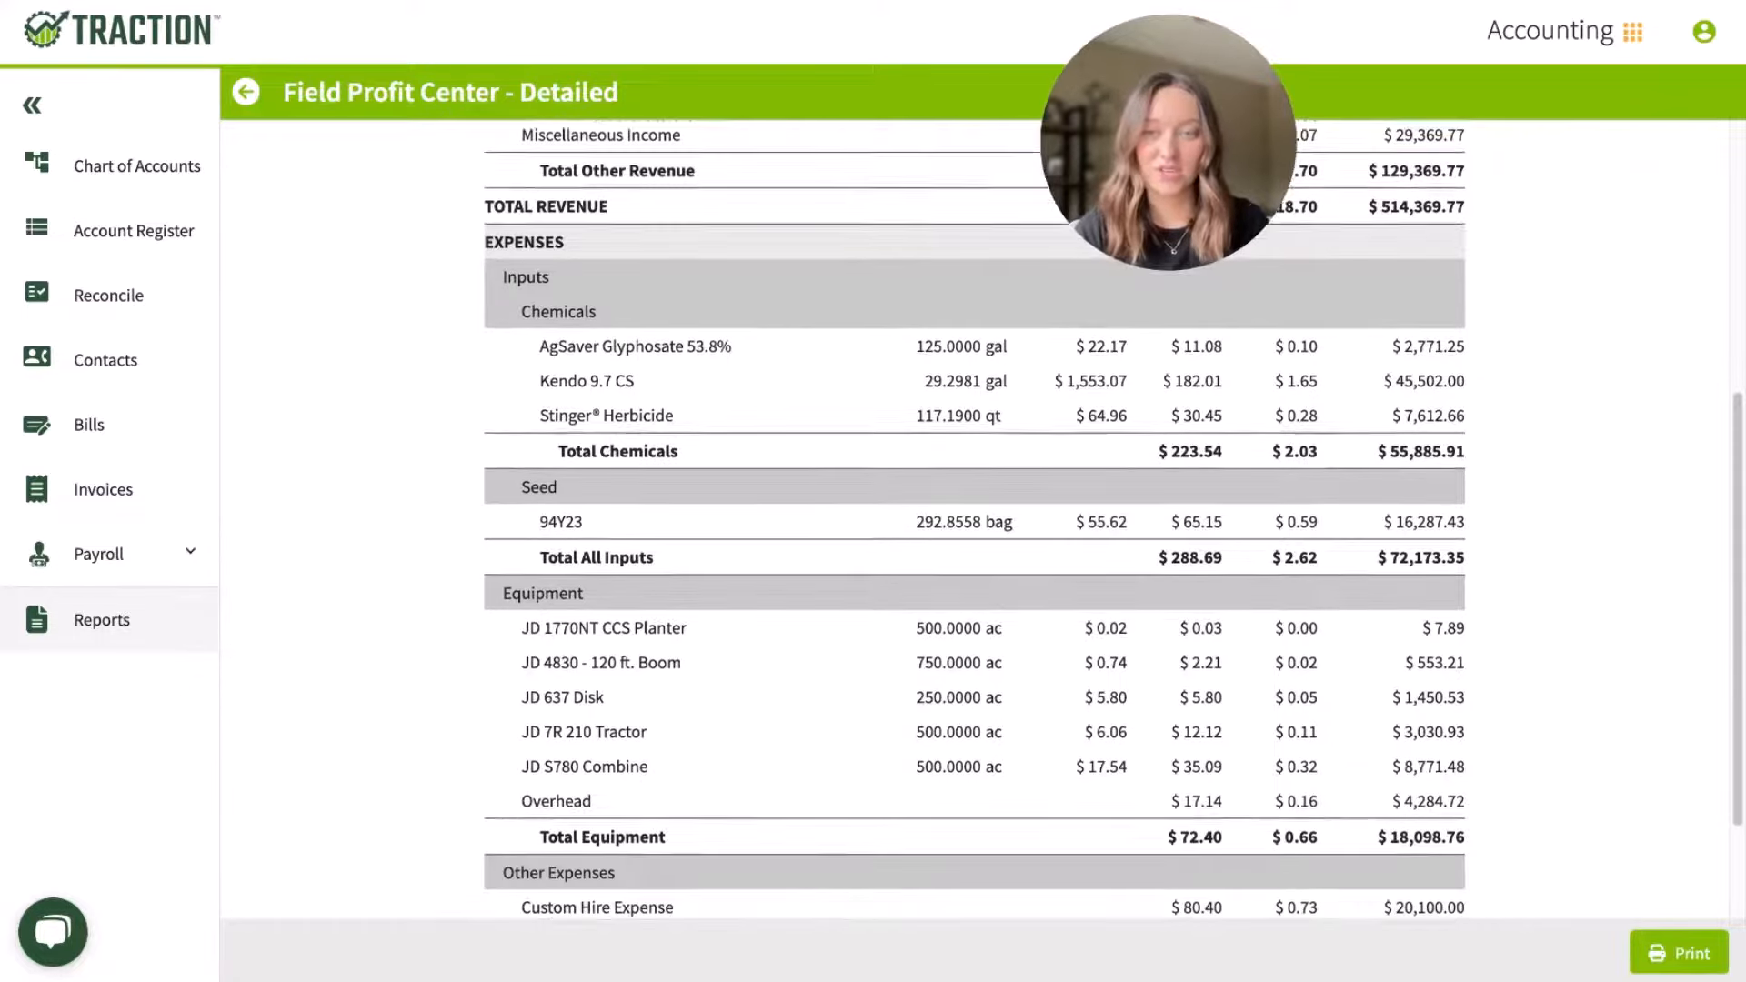
scroll(845, 474, down, 3)
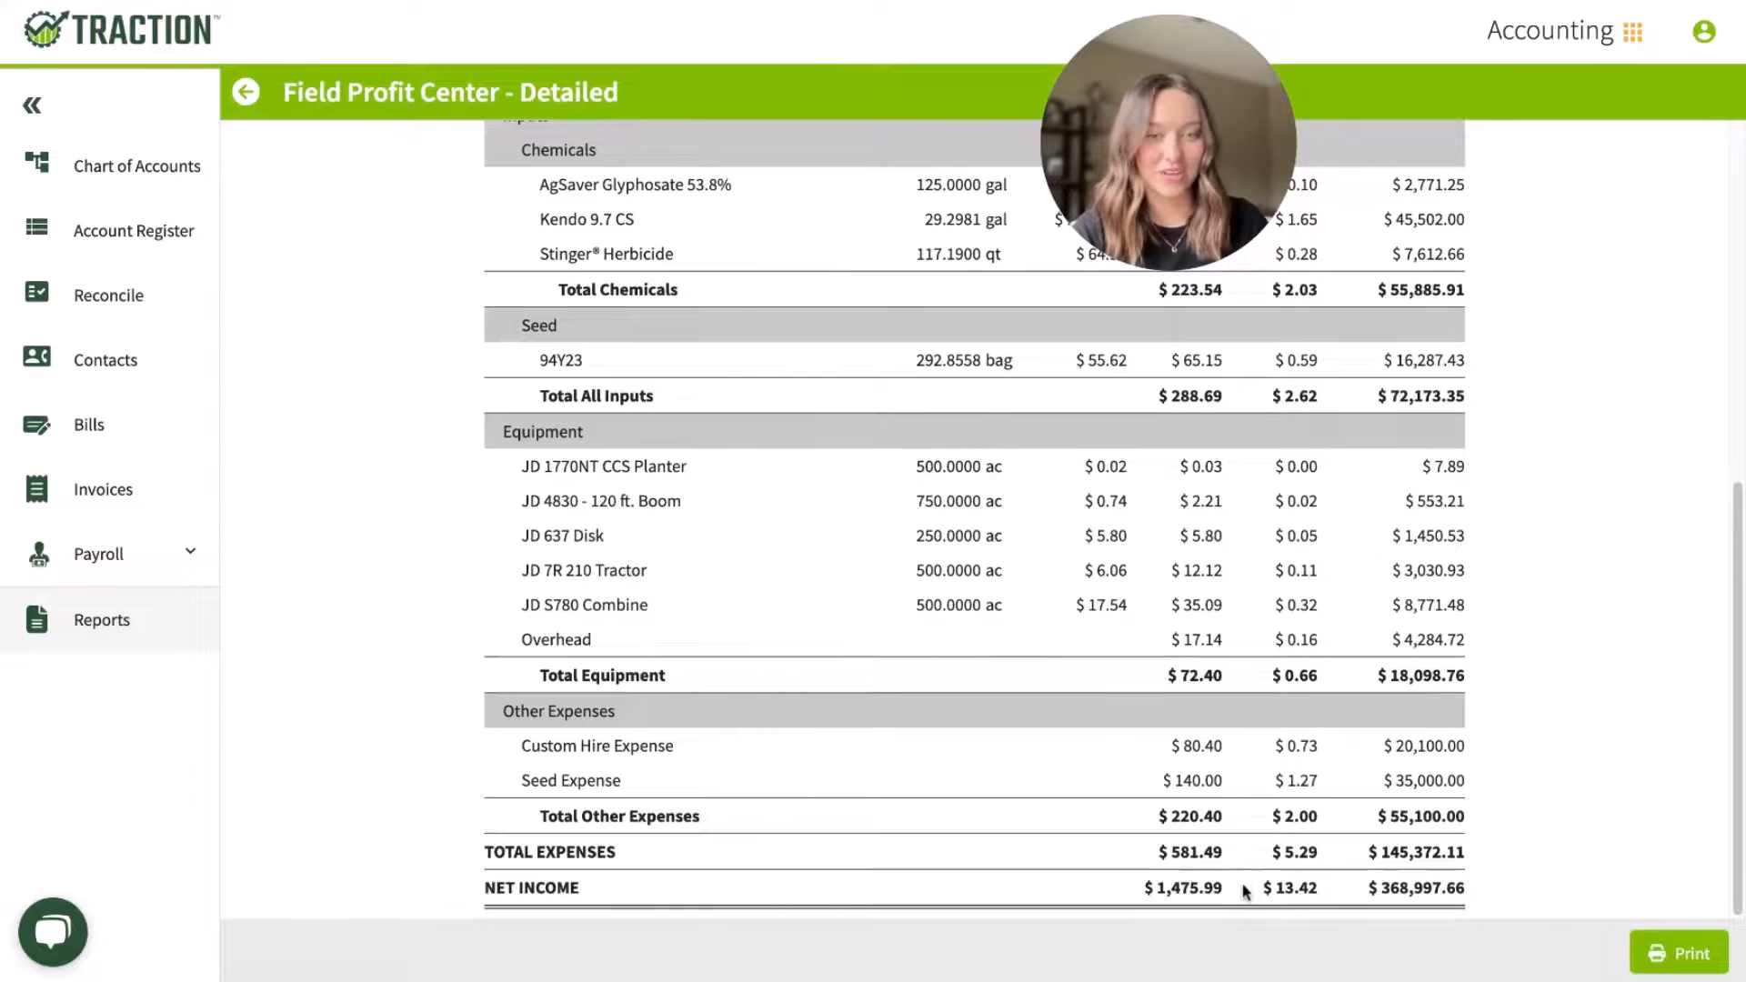
drag(1235, 887, 1143, 887)
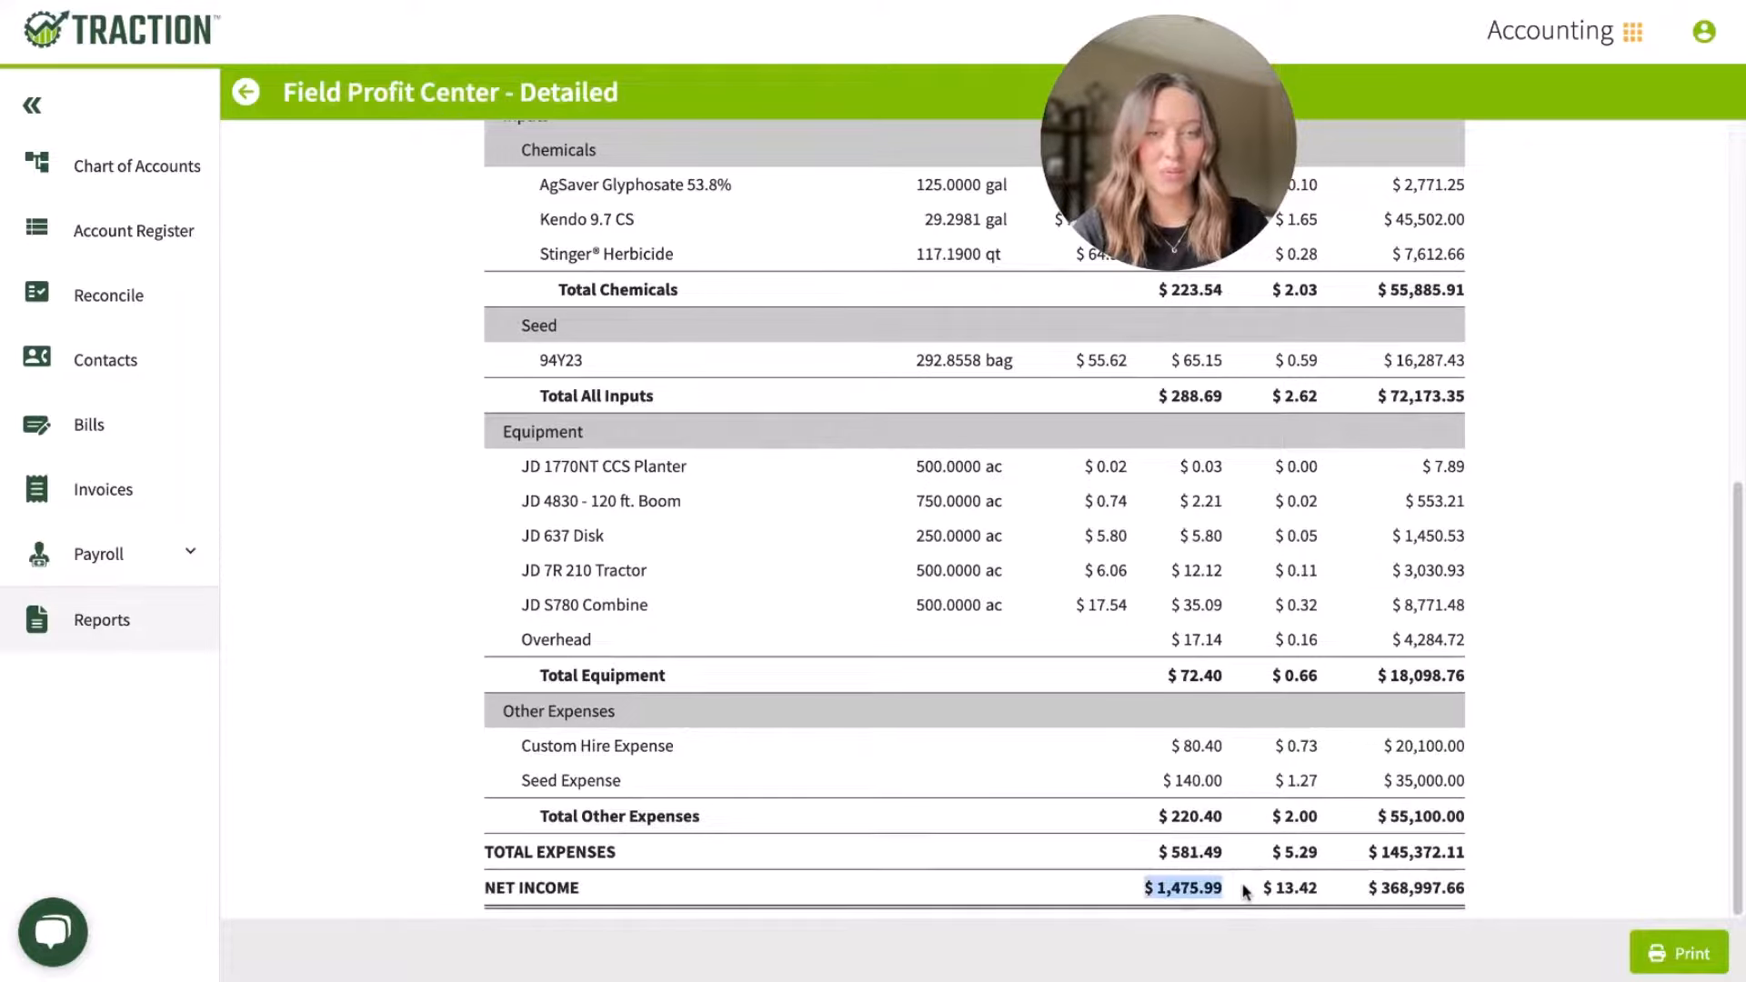
triple_click(1345, 896)
scroll(1242, 864, up, 7)
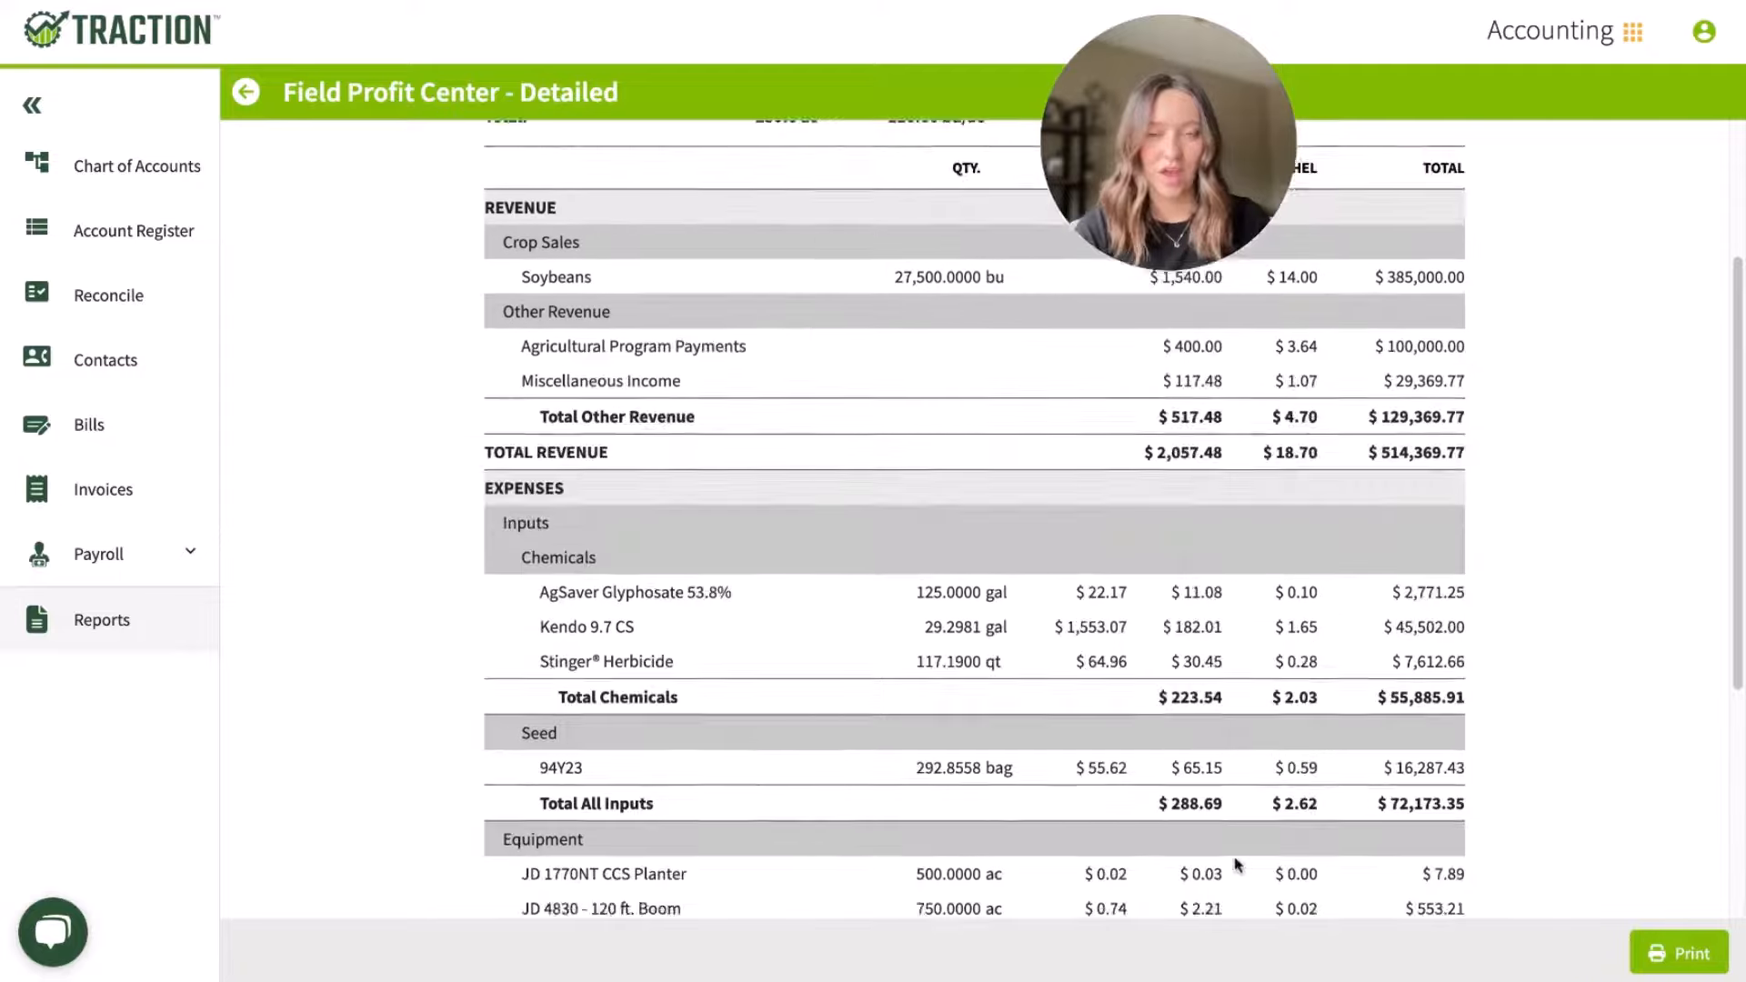
Step: Filter the report's zones to the harvest product Grain Corn - Irrigated, select all listed 2023 zones and apply them
click(540, 193)
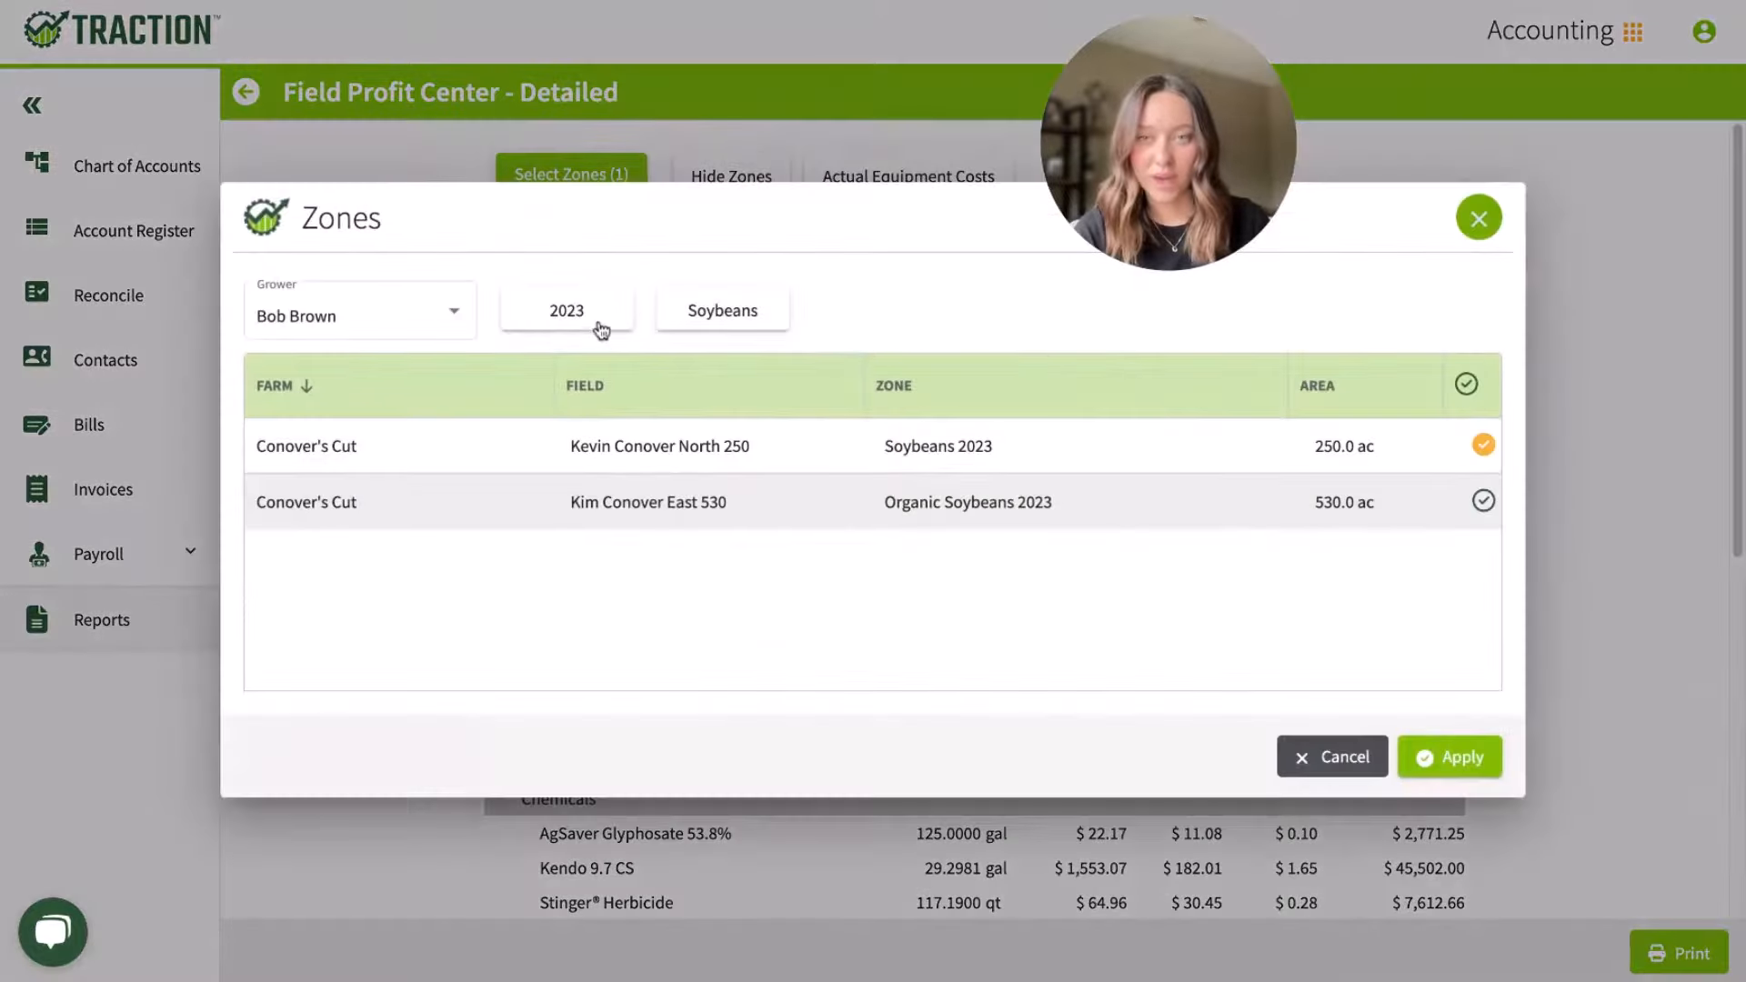
click(741, 321)
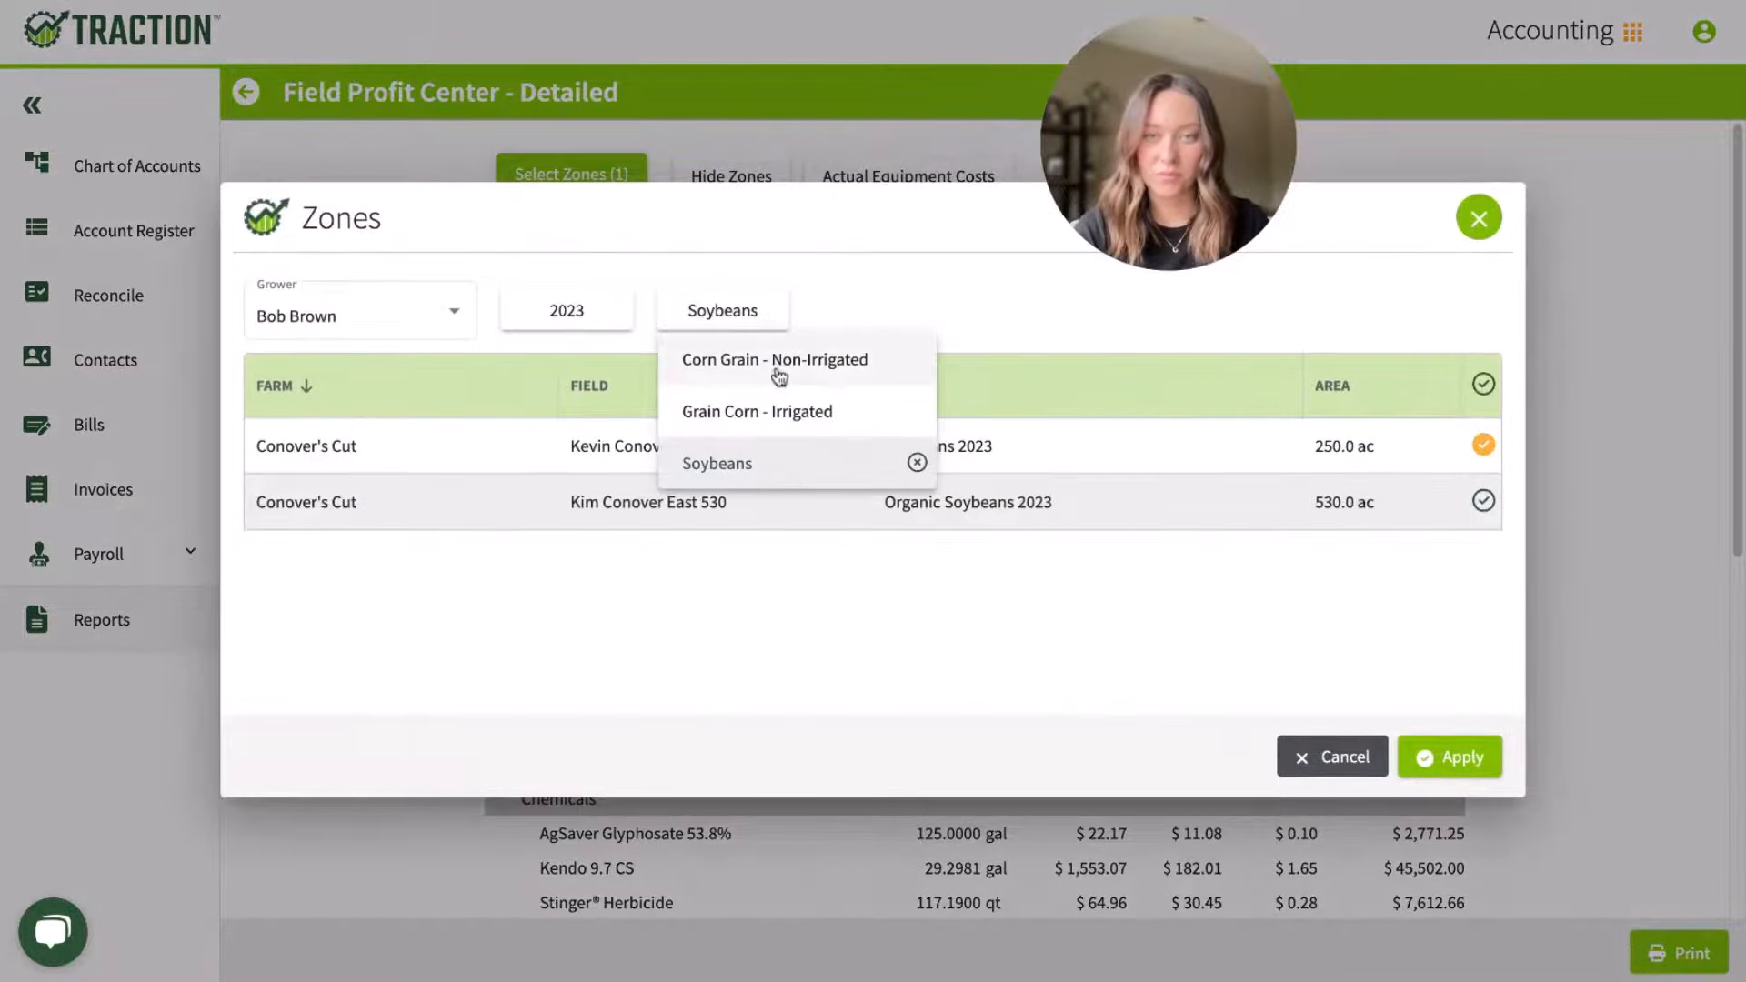
click(776, 368)
click(914, 558)
click(751, 320)
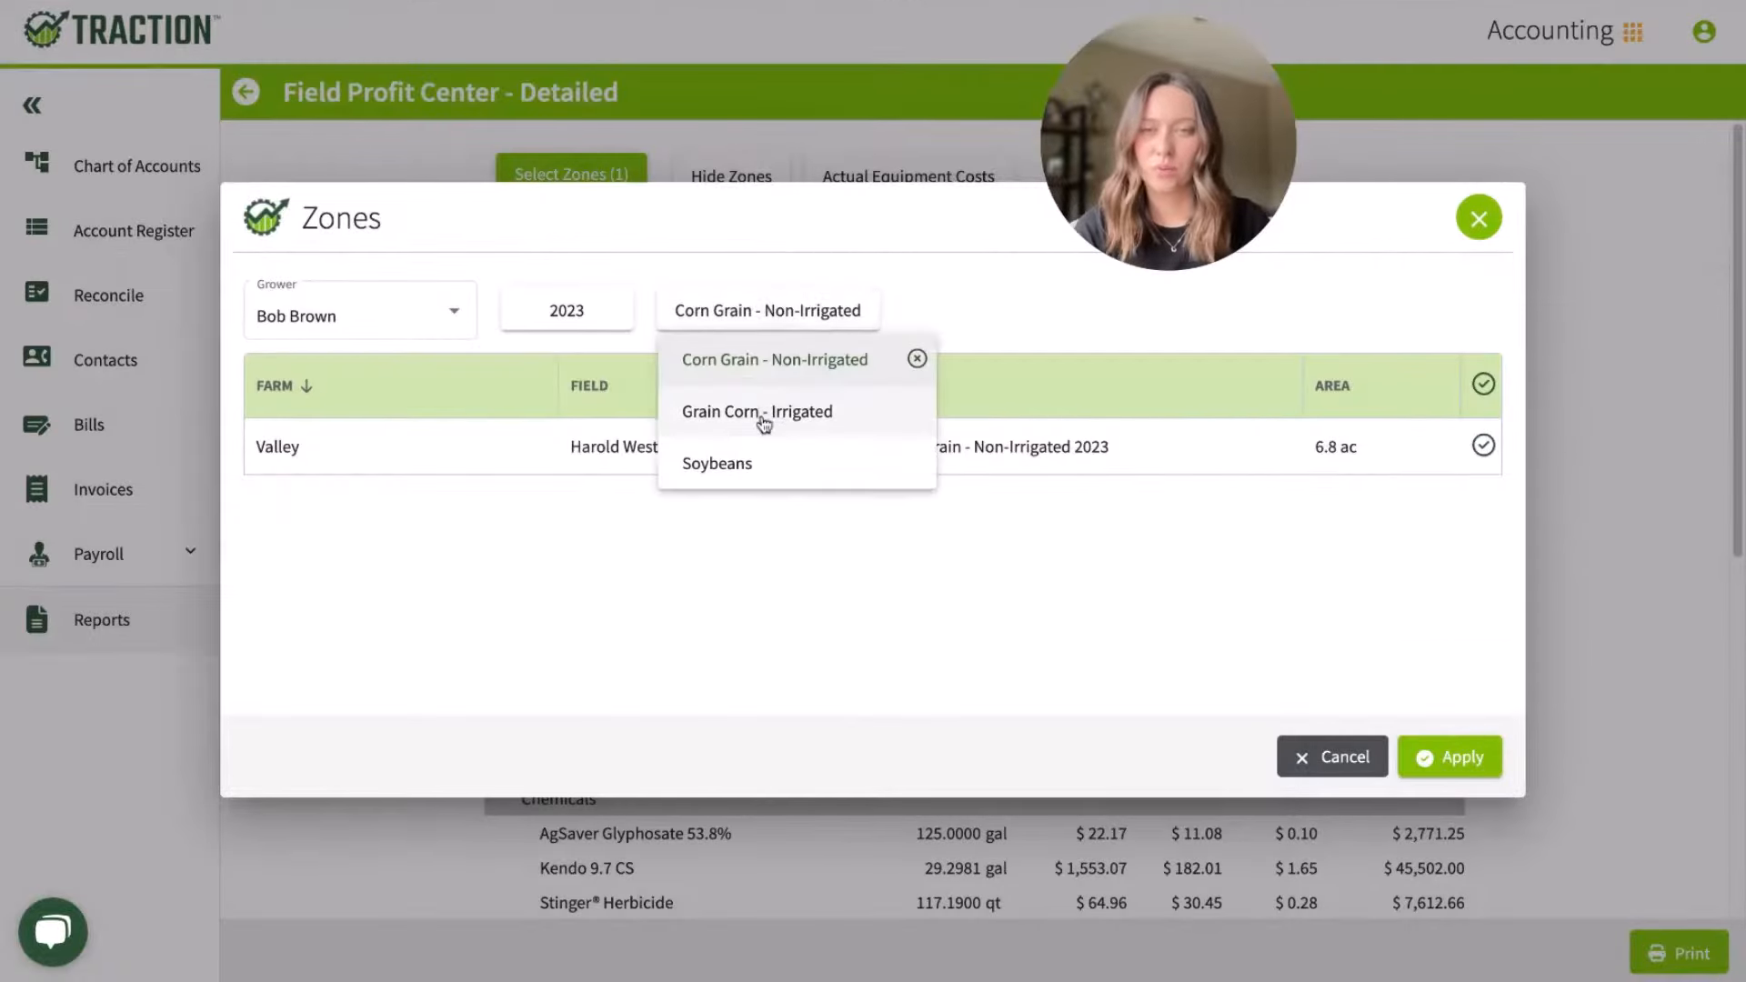
click(762, 414)
click(1465, 386)
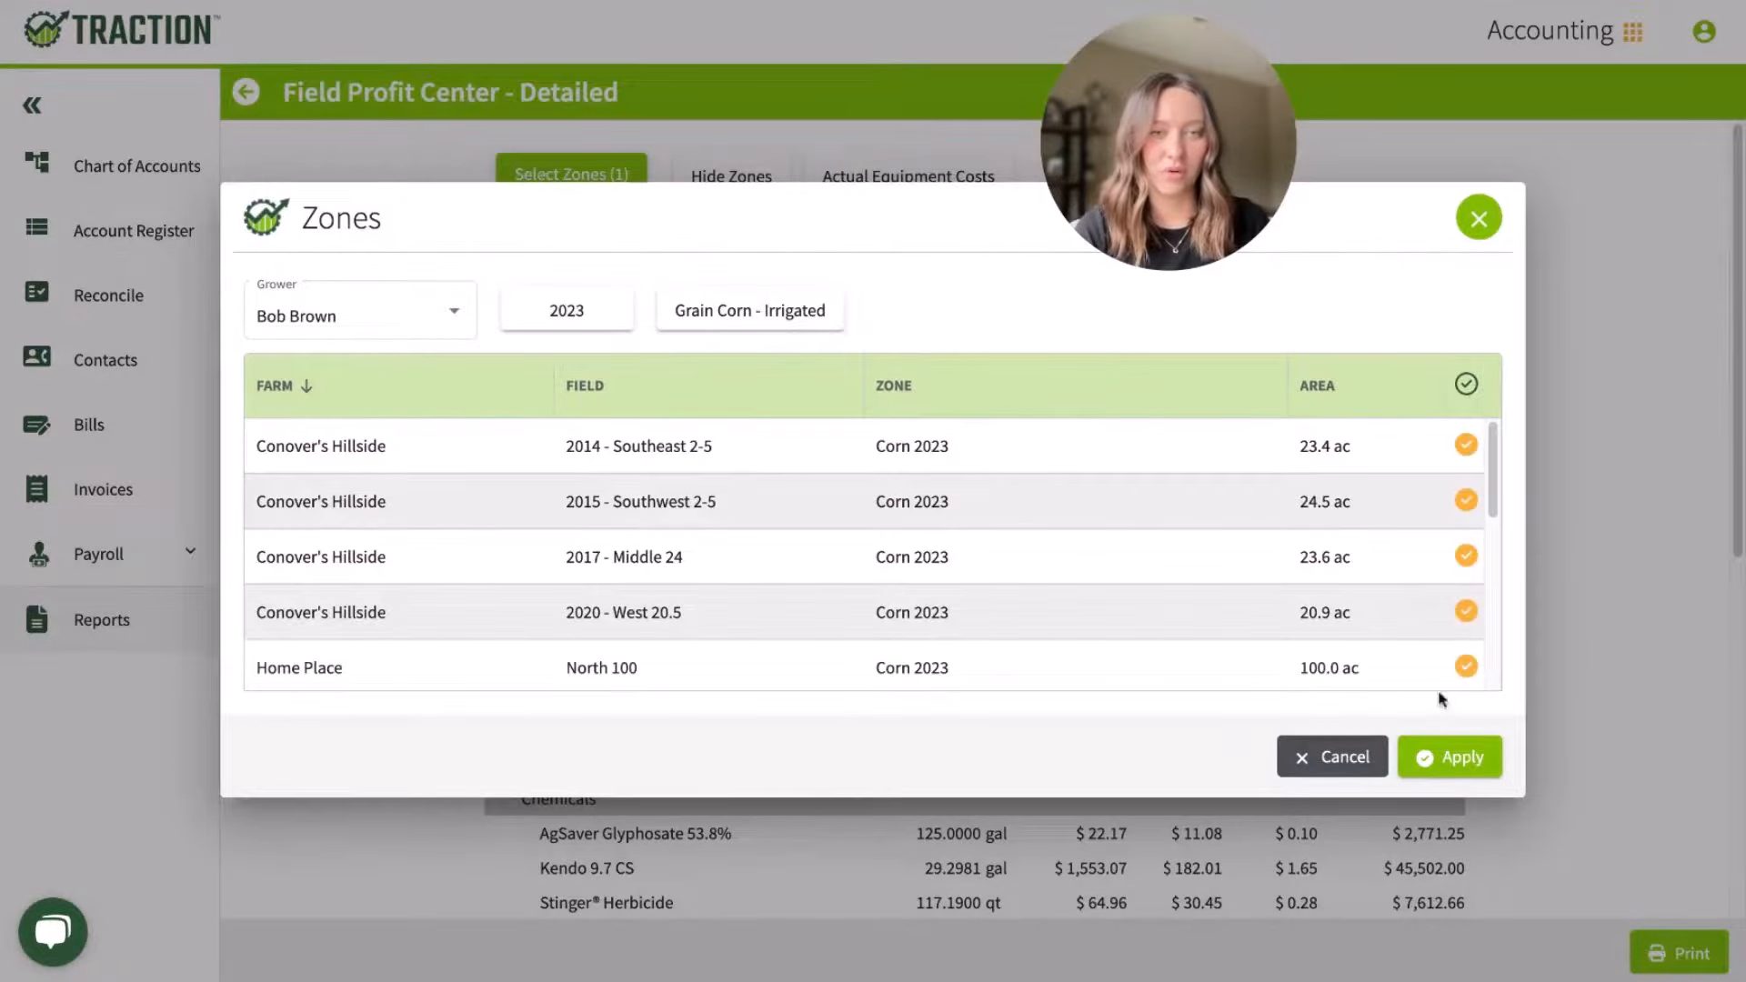
click(1448, 757)
click(1391, 174)
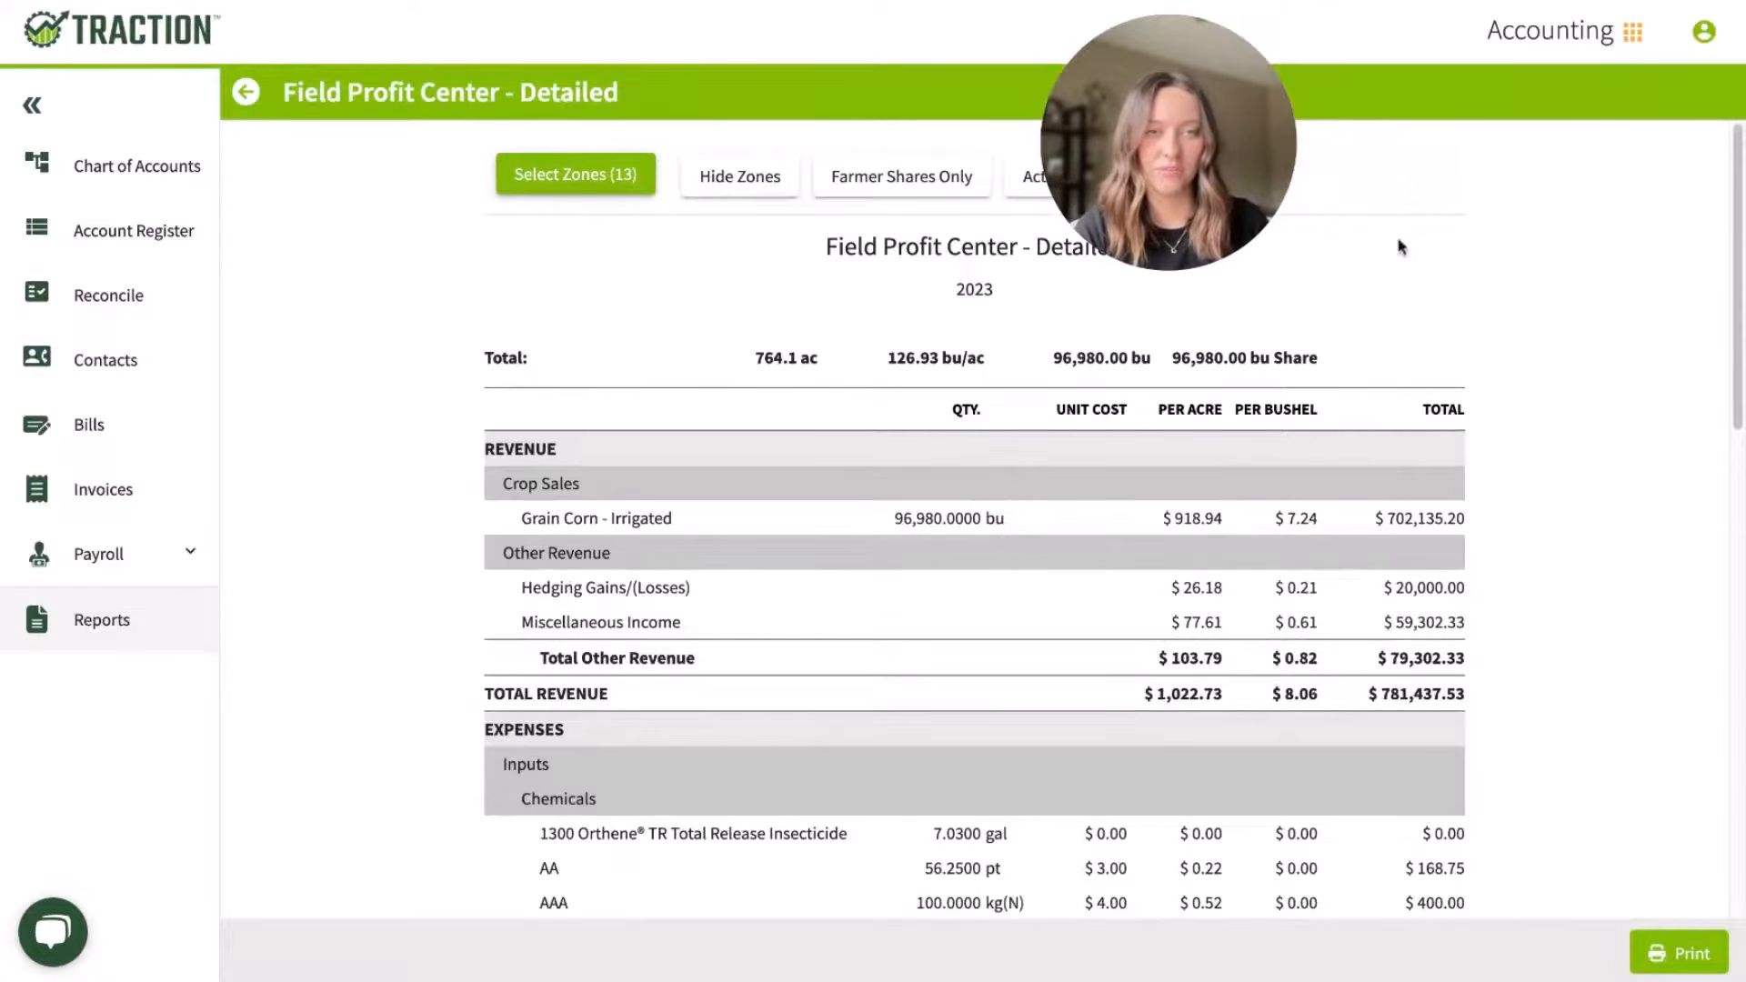
Step: Examine the irrigated corn report's revenue and expenses, highlighting net income per acre and per bushel
scroll(1505, 559, down, 1)
scroll(1501, 559, down, 3)
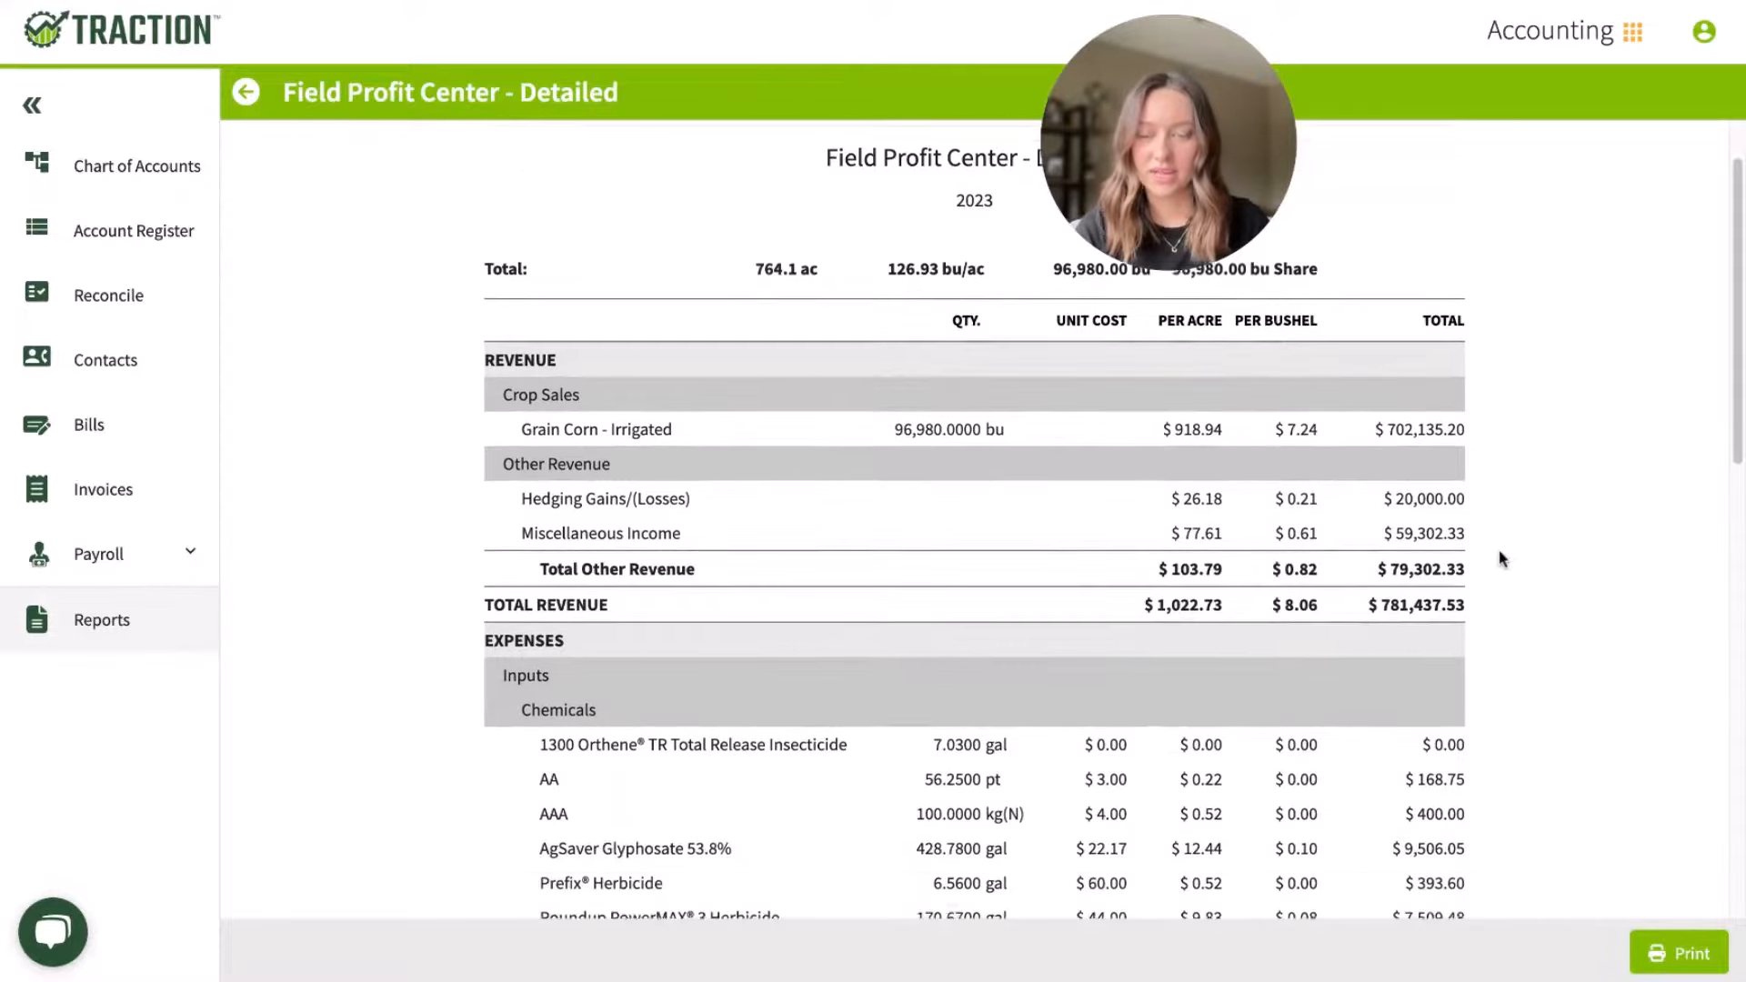
scroll(1500, 557, down, 4)
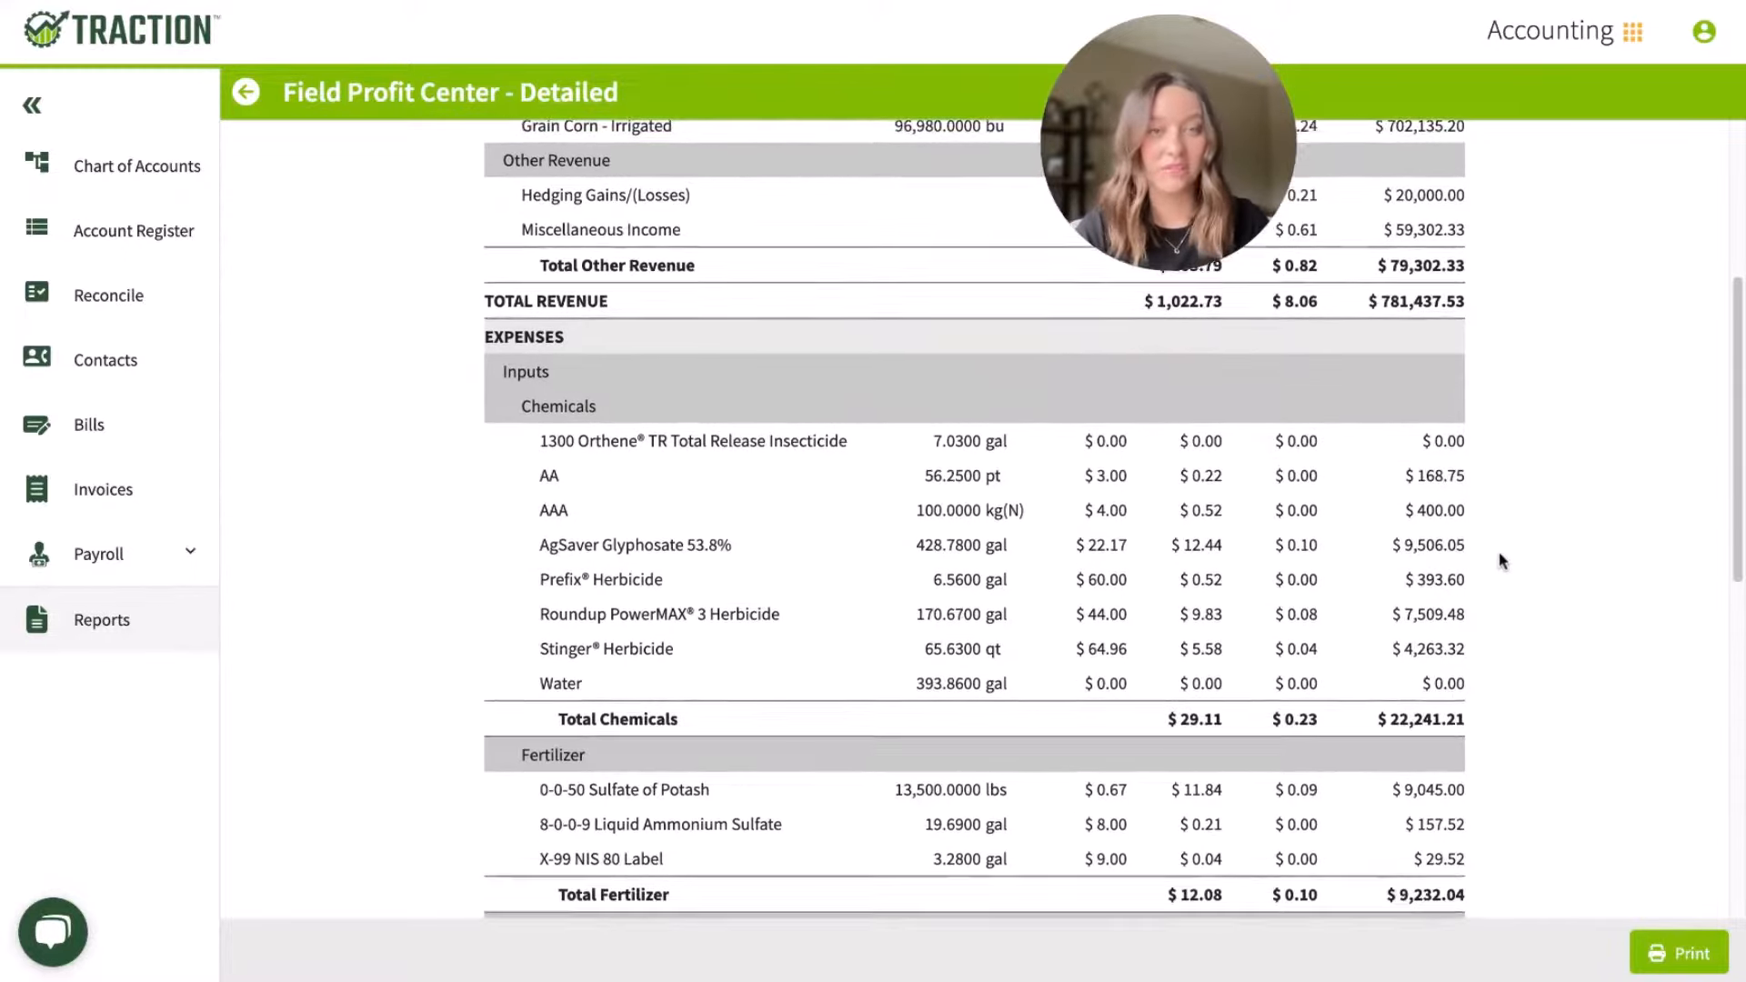
scroll(1205, 893, down, 6)
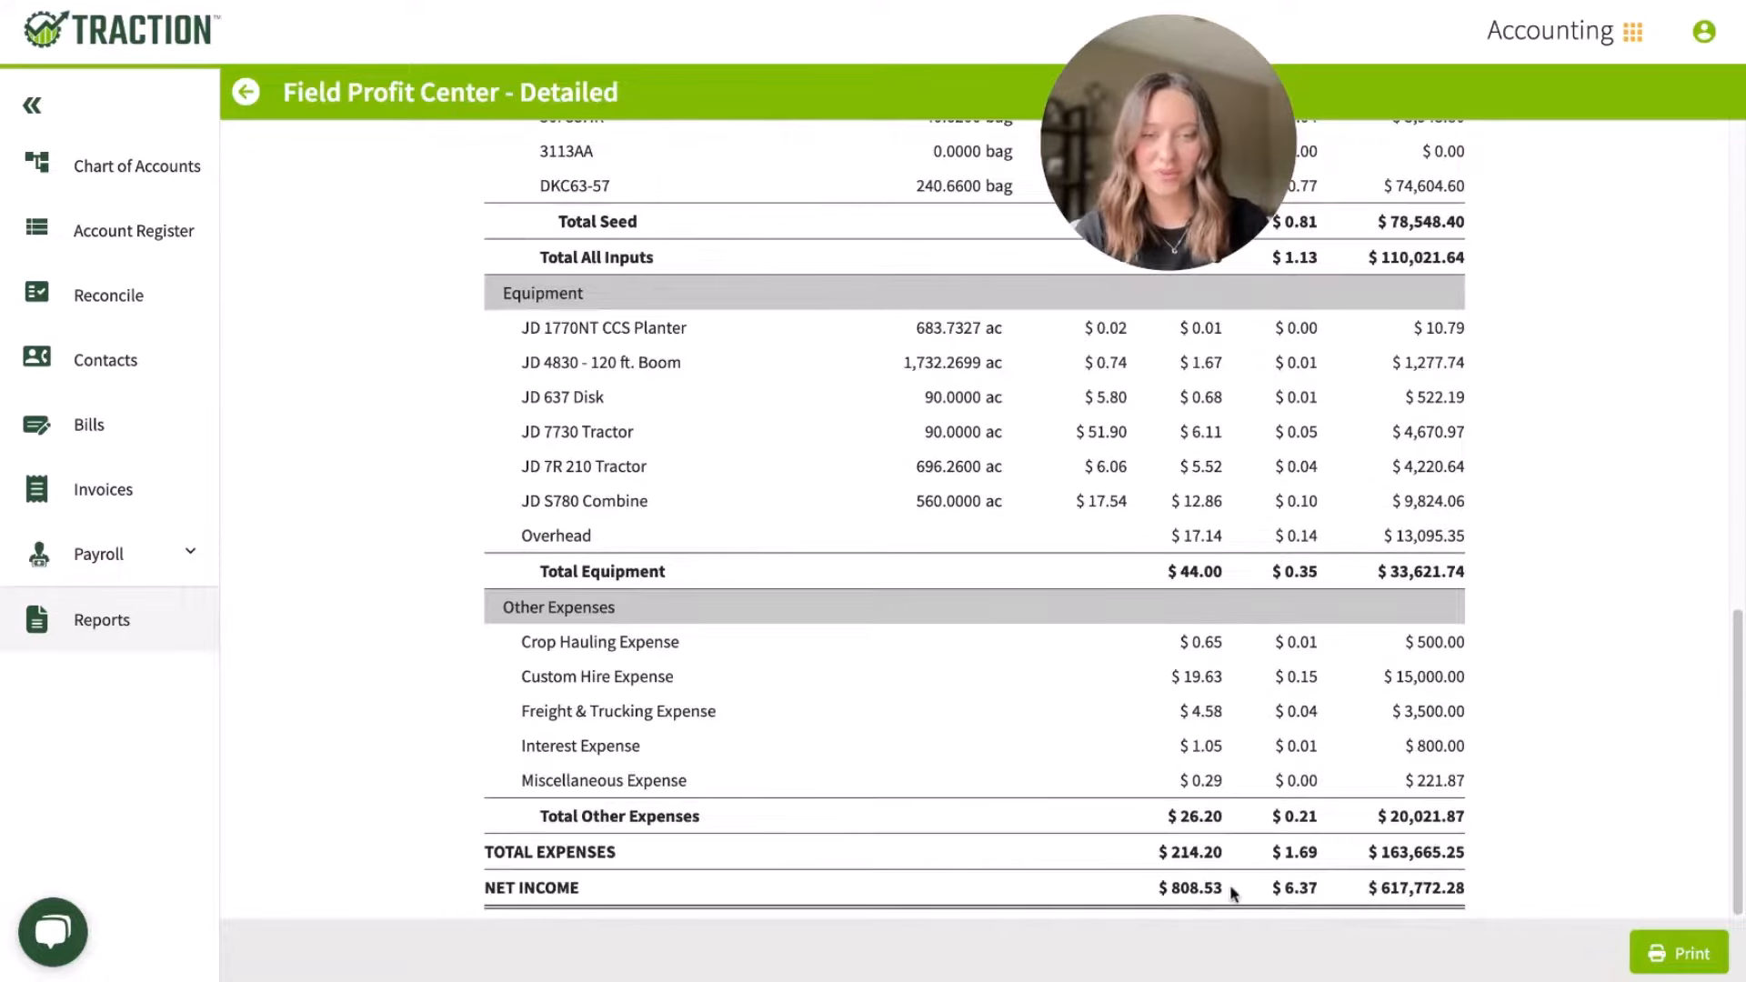
drag(1229, 891, 1150, 893)
drag(1318, 889, 1269, 891)
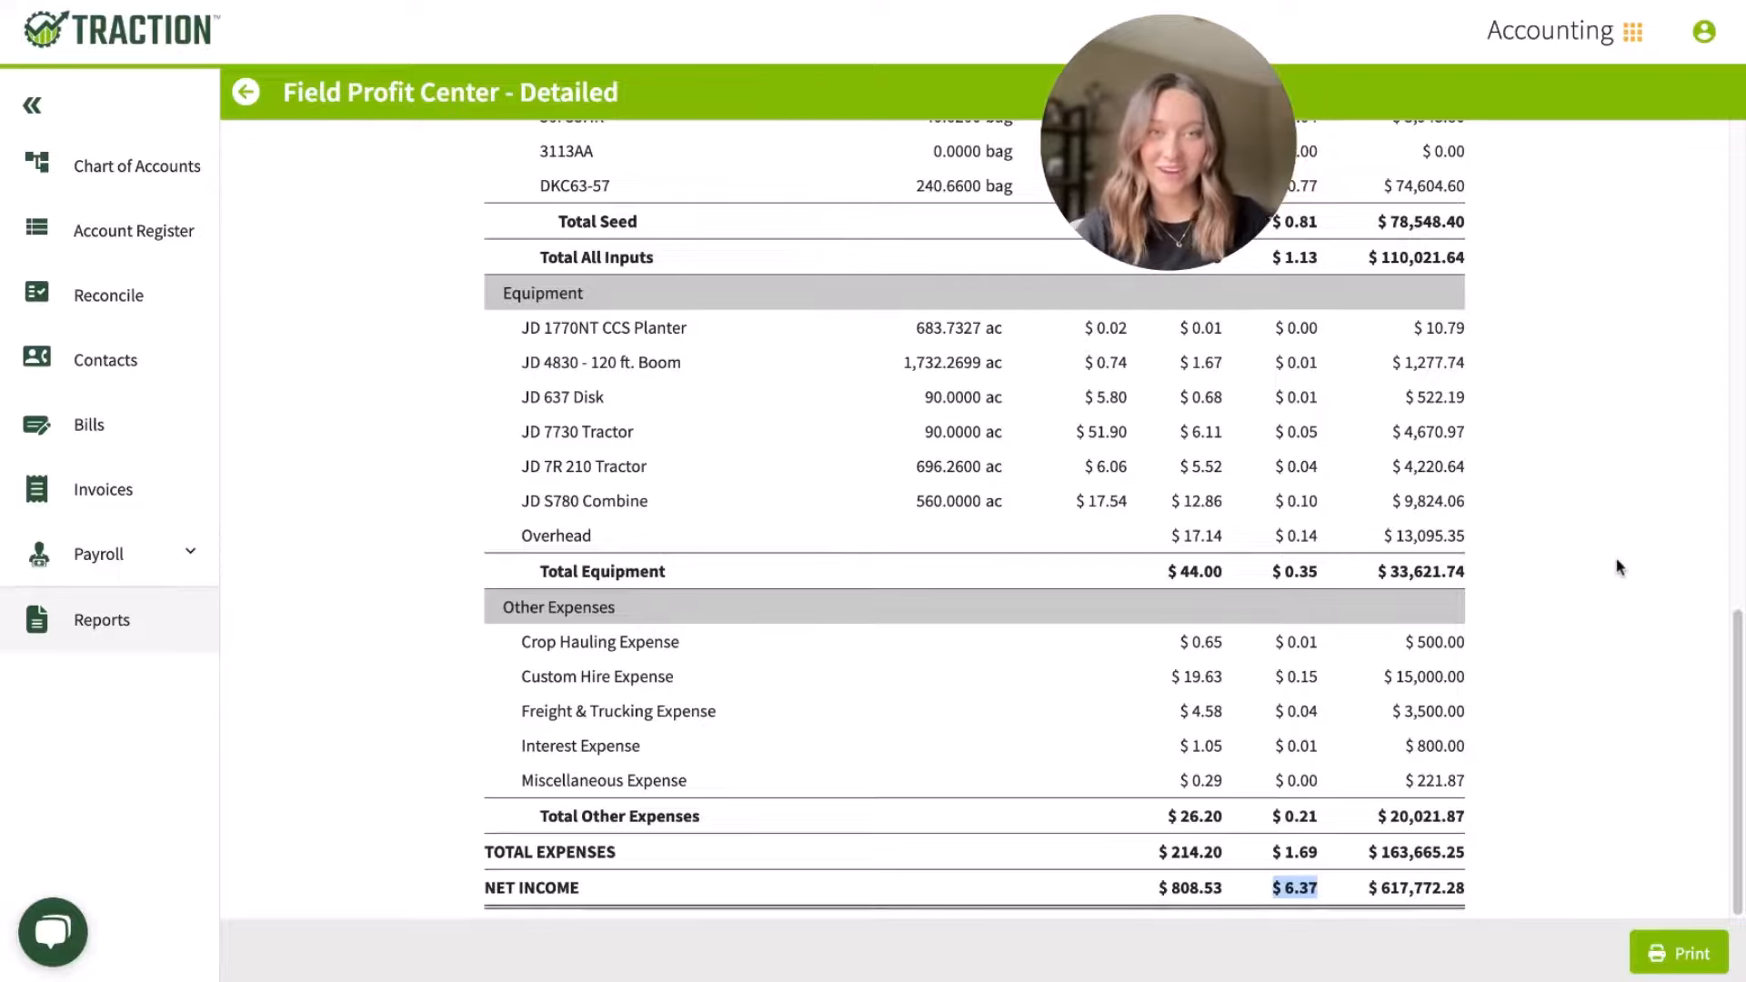
scroll(1618, 566, up, 14)
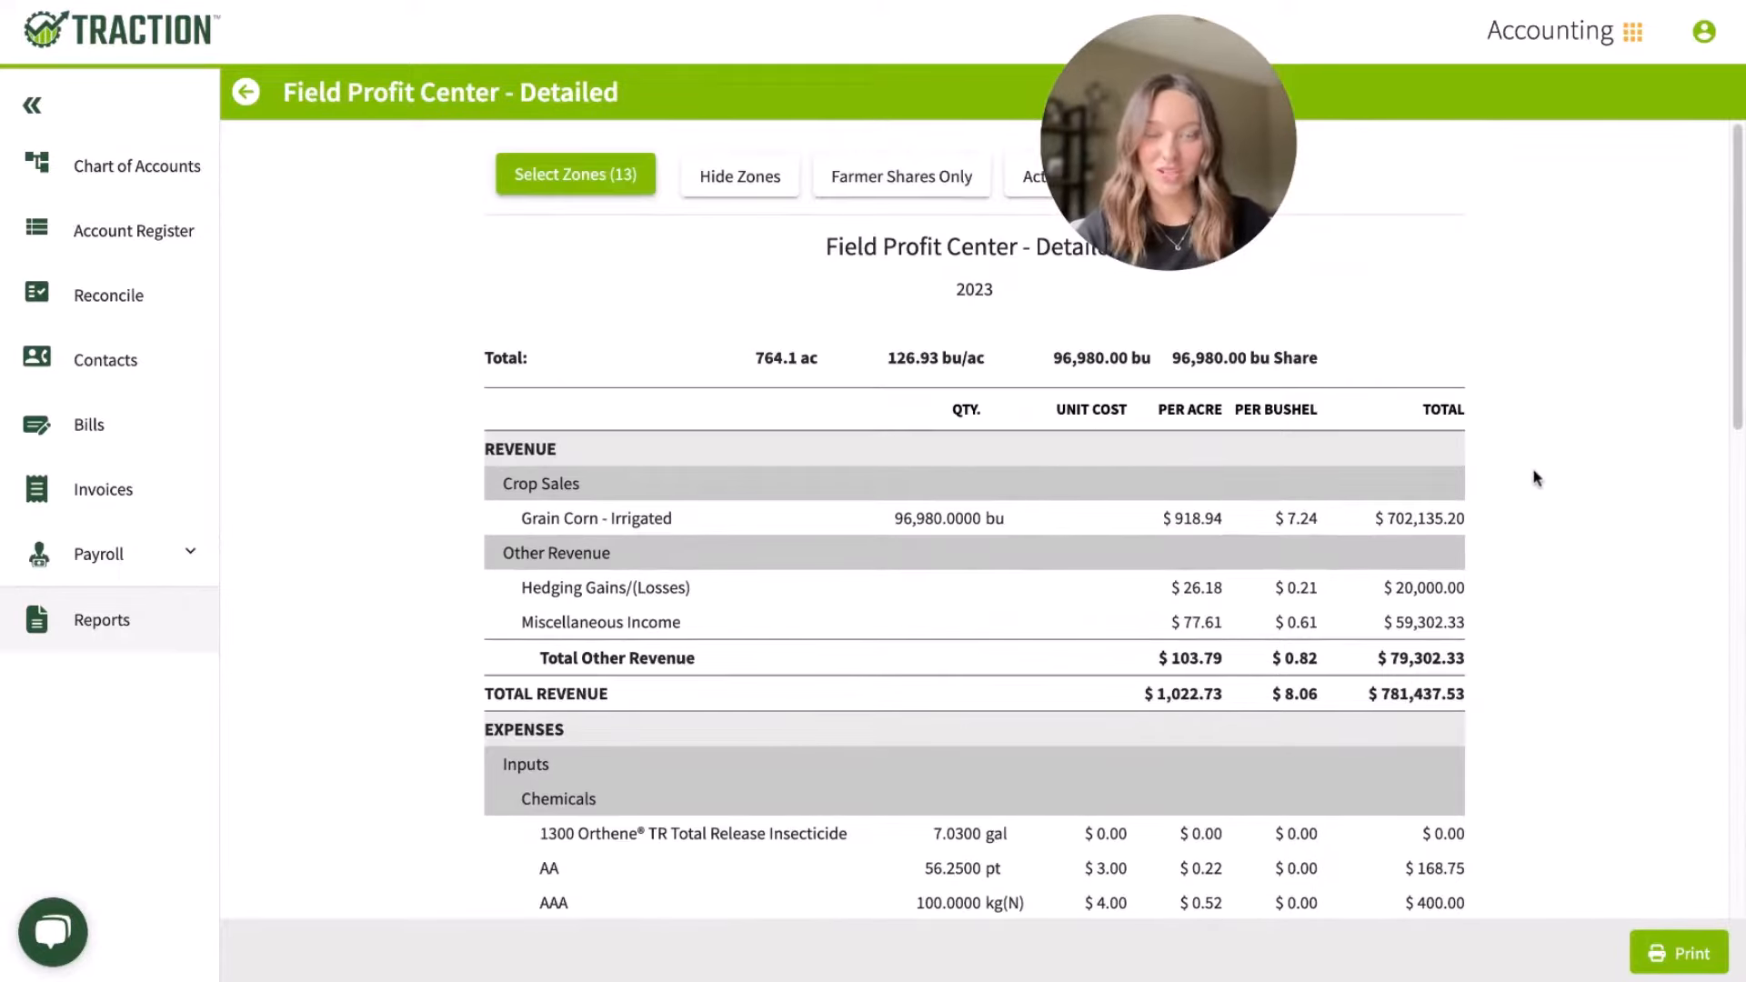